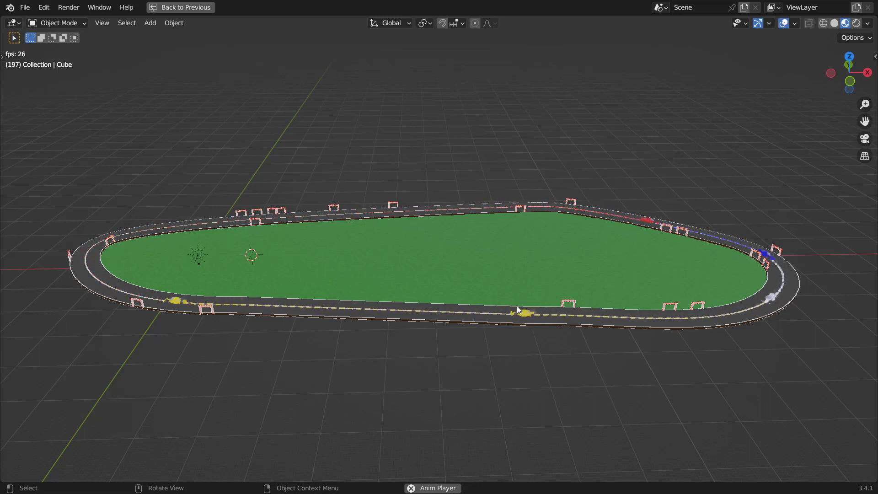
pyautogui.scroll(4, 514, 305)
pyautogui.scroll(-5, 508, 306)
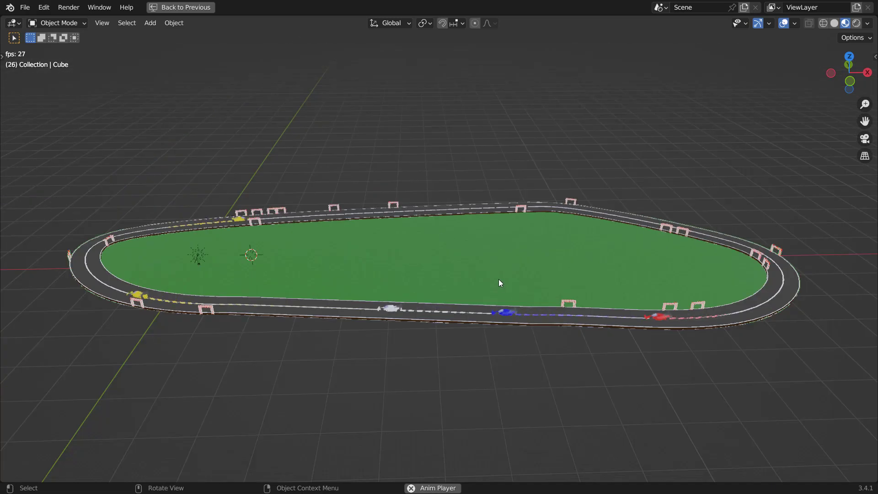
# Step: In top view, delete the track curve's segments in Edit Mode and draw a new freehand track path
pyautogui.click(498, 279)
pyautogui.press('KP_7')
pyautogui.press('Tab')
pyautogui.press('x')
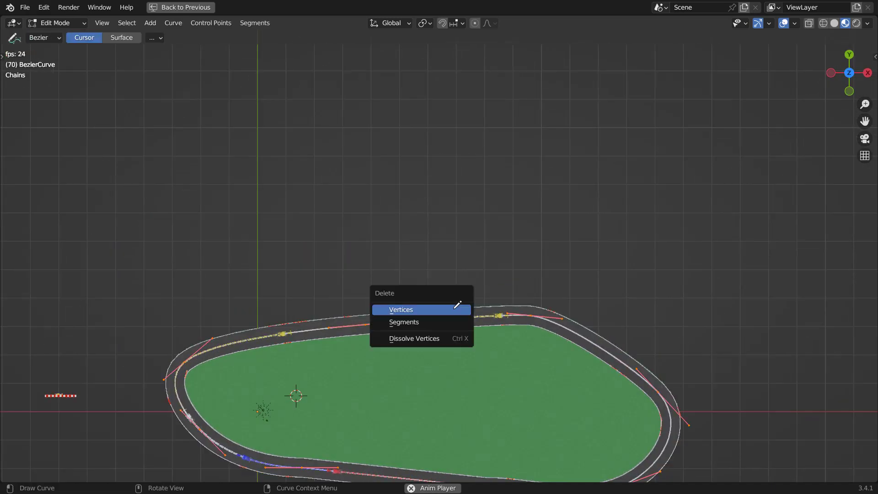
pyautogui.click(439, 323)
pyautogui.moveTo(296, 391); pyautogui.dragTo(215, 323)
pyautogui.moveTo(183, 217)
pyautogui.mouseDown()
pyautogui.moveTo(554, 156)
pyautogui.moveTo(734, 298)
pyautogui.moveTo(605, 378)
pyautogui.moveTo(595, 372)
pyautogui.mouseUp()
pyautogui.press('Tab')
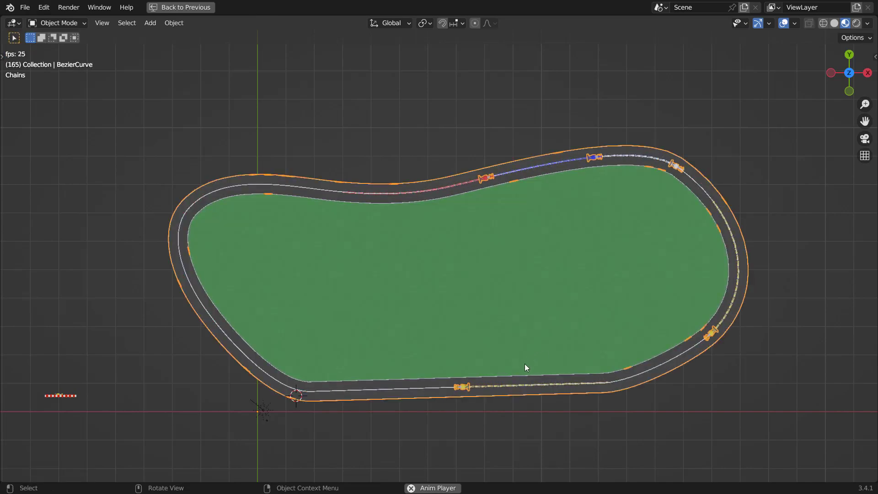
# Step: Delete the track curve's segments again and draw another freehand track shape in top view
pyautogui.moveTo(525, 366); pyautogui.dragTo(481, 247, button='middle')
pyautogui.scroll(-1, 492, 291)
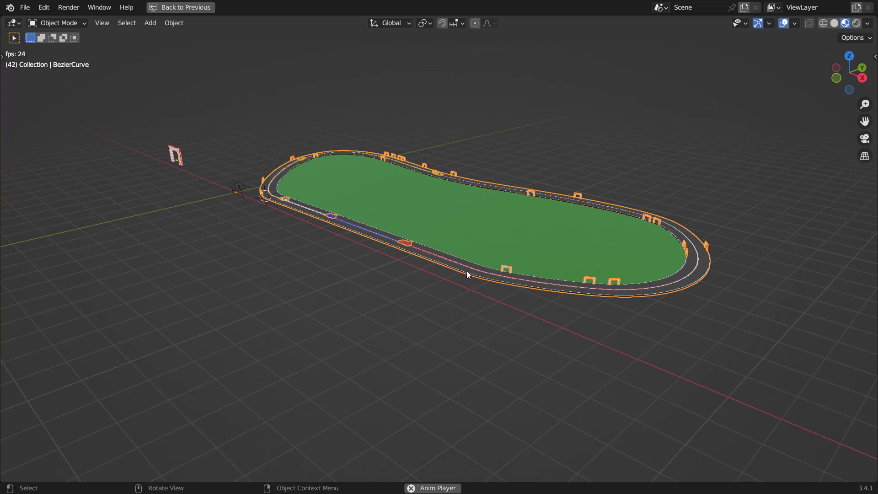
pyautogui.scroll(1, 465, 270)
pyautogui.scroll(1, 446, 267)
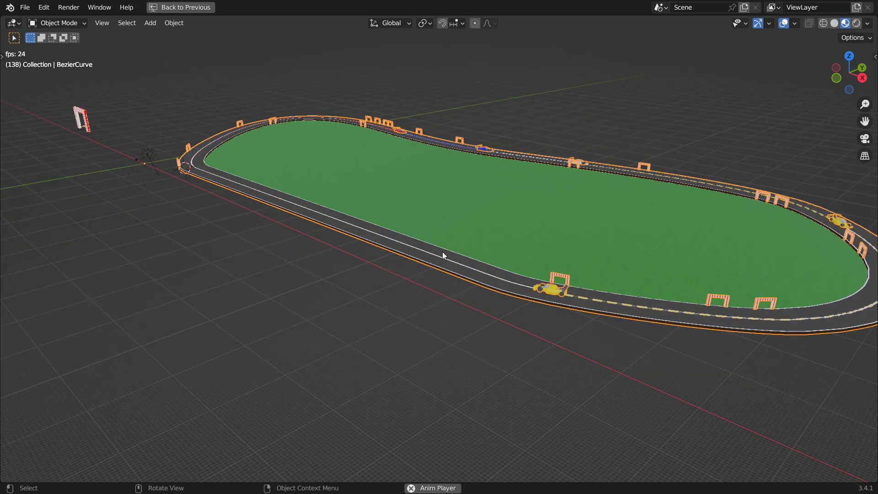
pyautogui.scroll(-2, 435, 251)
pyautogui.press('Tab')
pyautogui.press('x')
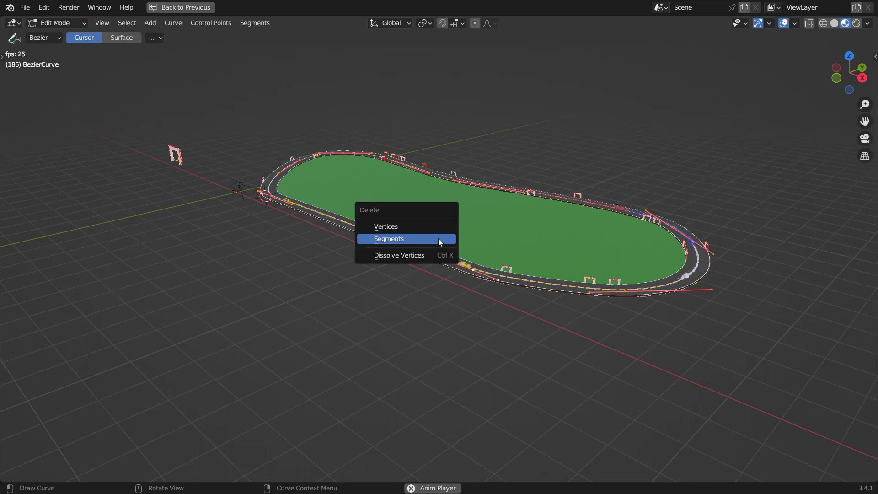
pyautogui.click(438, 238)
pyautogui.press('KP_7')
pyautogui.moveTo(345, 383)
pyautogui.mouseDown()
pyautogui.moveTo(168, 262)
pyautogui.moveTo(453, 181)
pyautogui.moveTo(734, 252)
pyautogui.moveTo(607, 348)
pyautogui.moveTo(462, 355)
pyautogui.moveTo(425, 374)
pyautogui.mouseUp()
pyautogui.press('Tab')
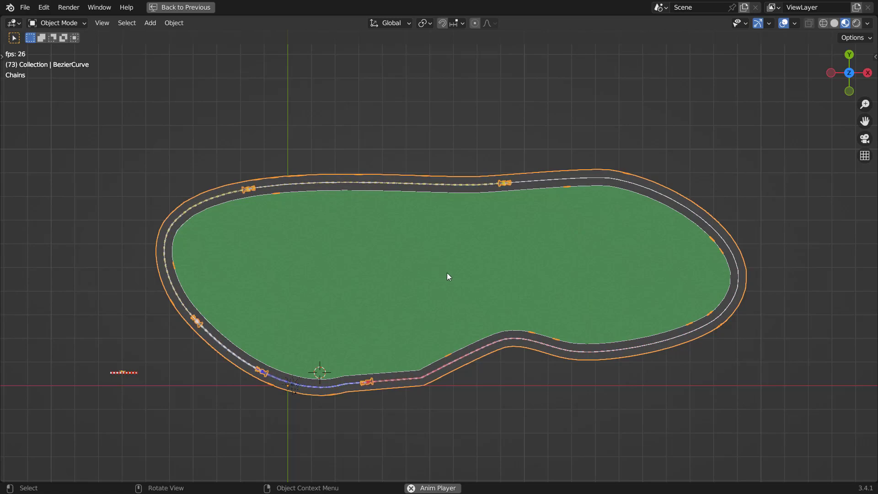
# Step: Start a new General file without saving the changes to Racetrack.blend
pyautogui.moveTo(447, 272); pyautogui.dragTo(463, 190, button='middle')
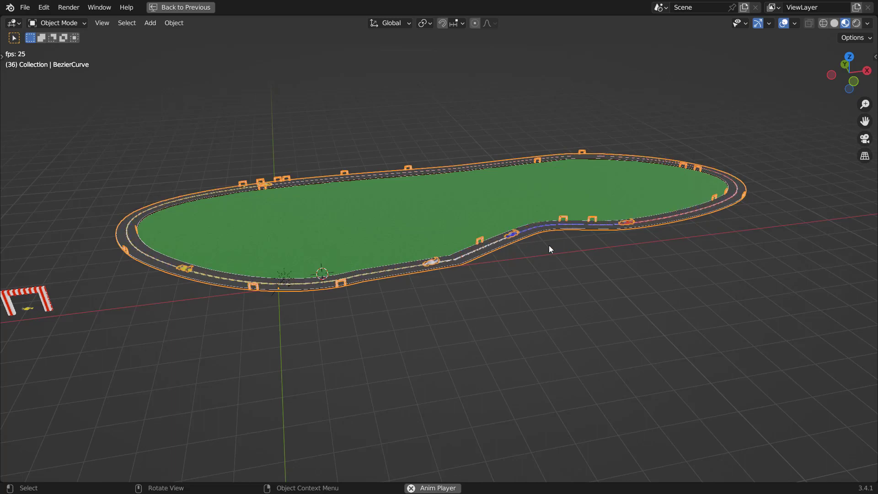
pyautogui.moveTo(549, 248); pyautogui.dragTo(391, 279, button='middle')
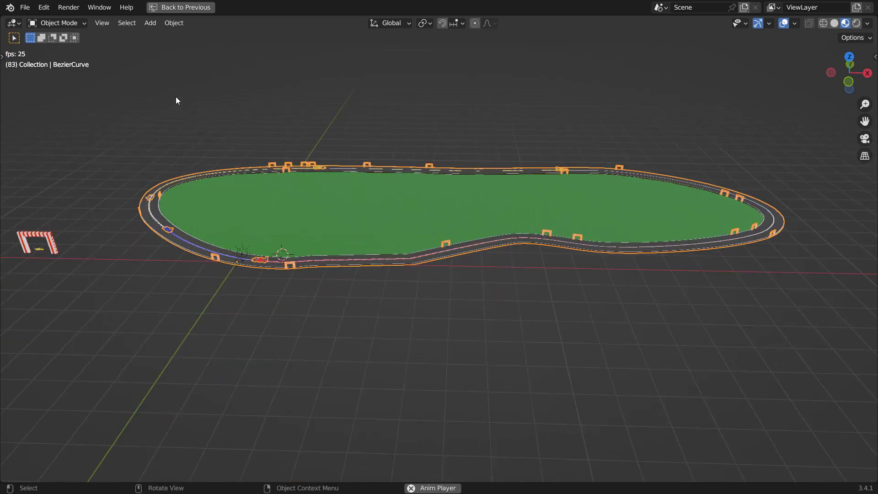
pyautogui.click(24, 10)
pyautogui.moveTo(41, 21)
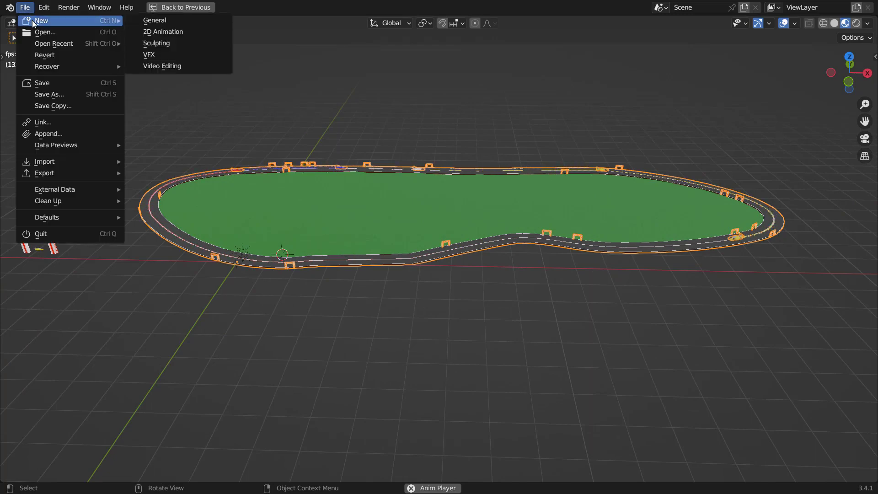
pyautogui.click(172, 28)
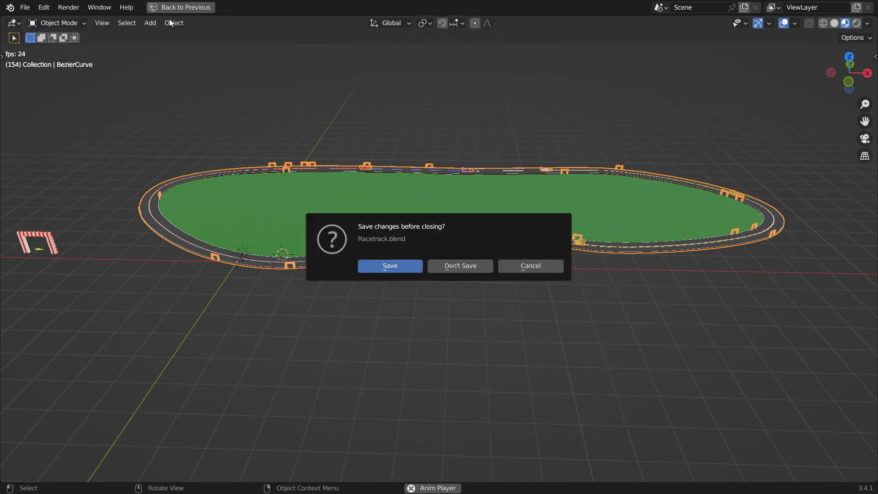
pyautogui.click(458, 267)
# Step: Delete the default cube from the new scene
pyautogui.press('t')
pyautogui.press('x')
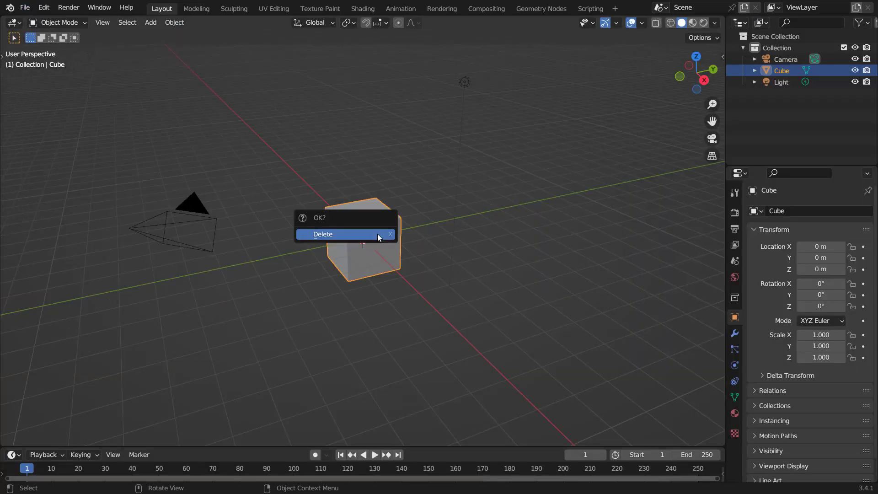
pyautogui.click(377, 234)
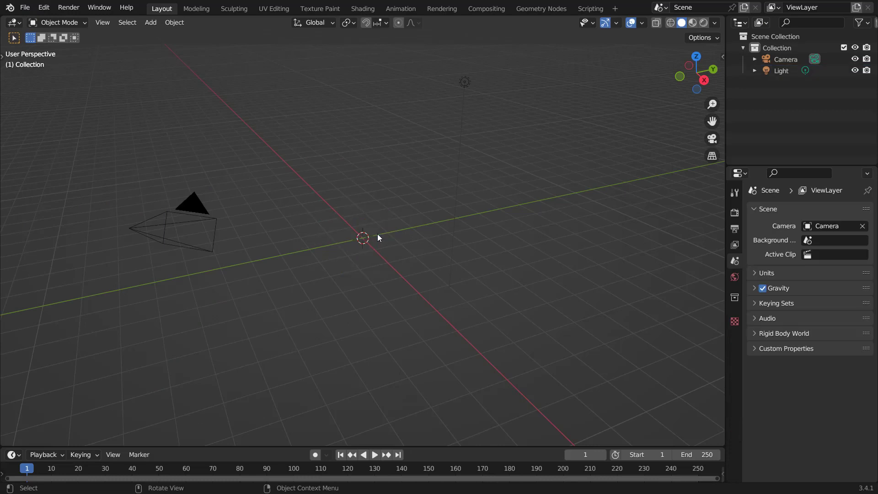
# Step: Switch to the Geometry Nodes workspace and add a Bezier curve
pyautogui.click(539, 9)
pyautogui.hotkey('shift', 'a')
pyautogui.moveTo(528, 138)
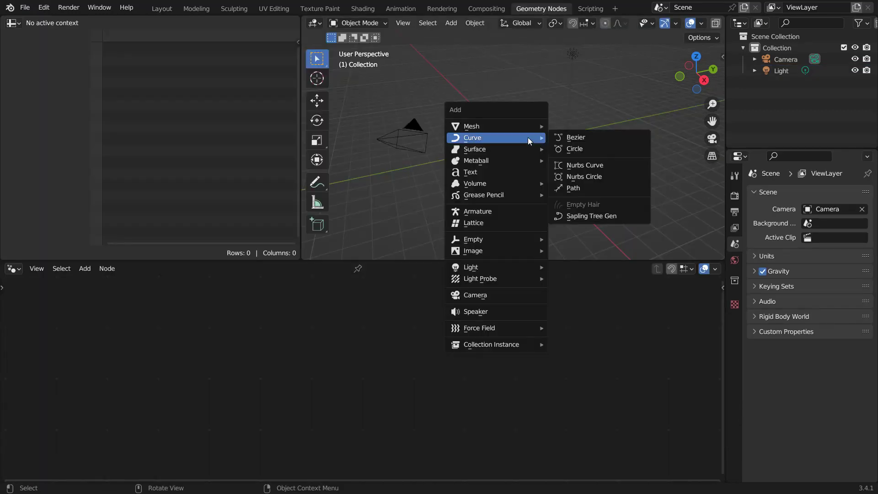
pyautogui.click(577, 137)
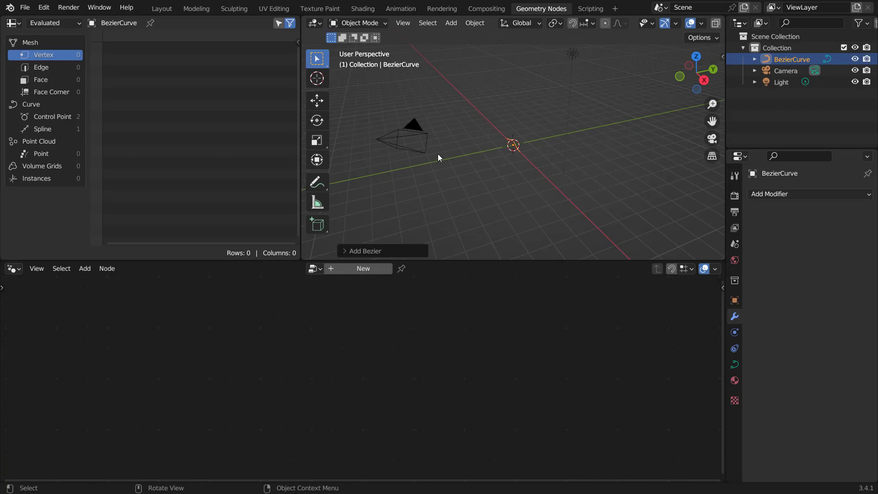
# Step: Hide the toolbar and merge the spreadsheet area into the 3D viewport
pyautogui.press('t')
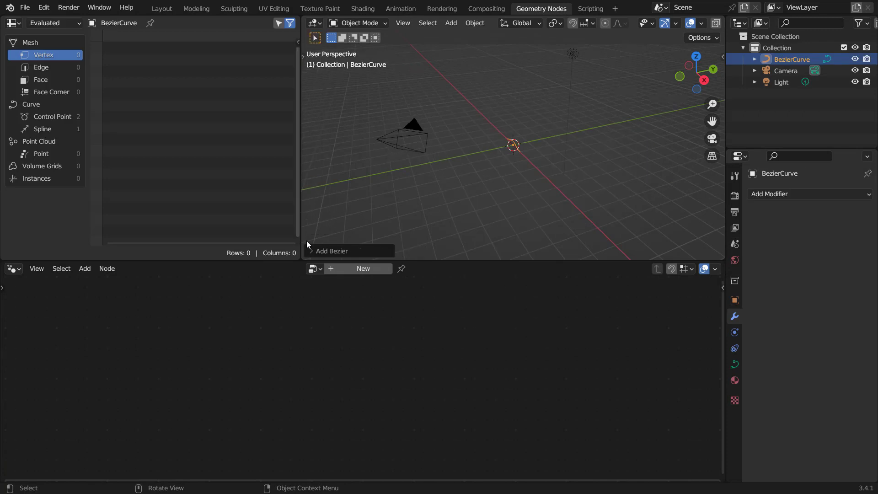
pyautogui.moveTo(268, 242); pyautogui.dragTo(186, 211)
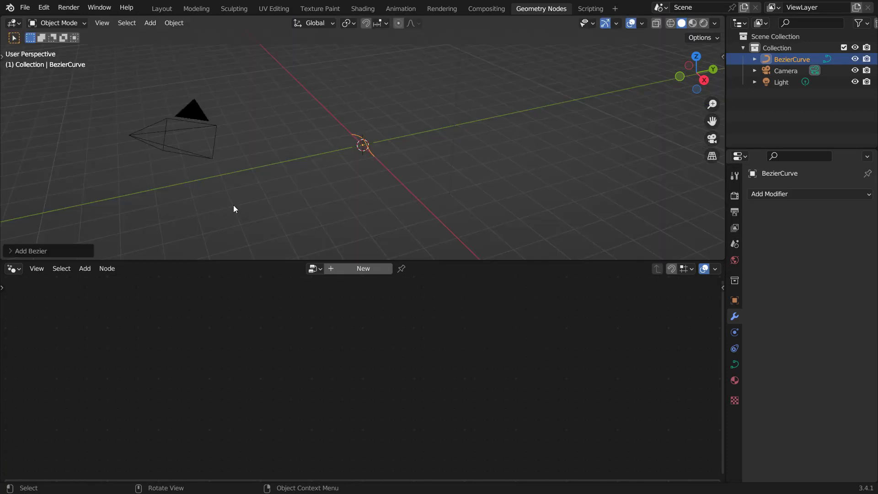
pyautogui.scroll(4, 388, 162)
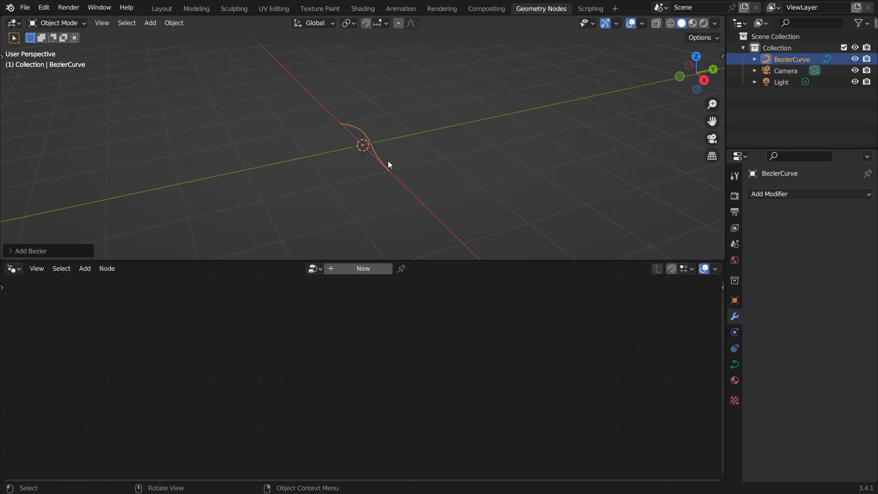
# Step: Create a new Geometry Nodes tree on the Bezier curve
pyautogui.click(356, 268)
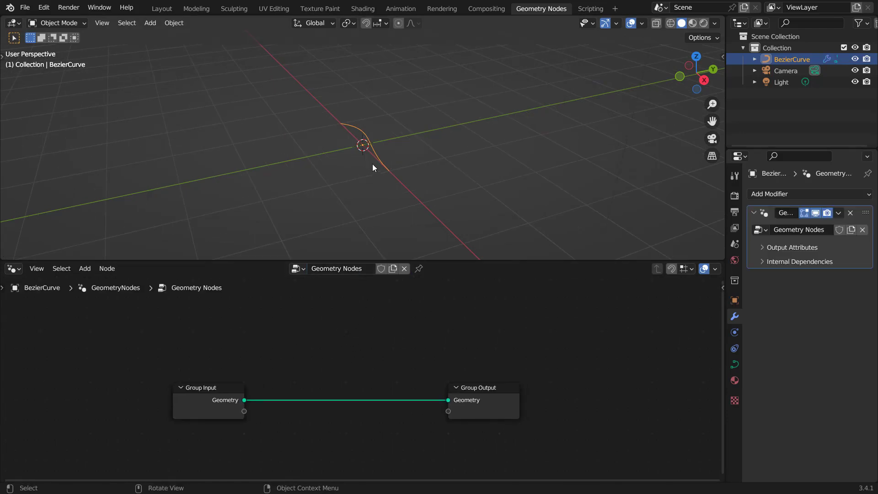
pyautogui.moveTo(373, 163); pyautogui.dragTo(442, 169, button='middle')
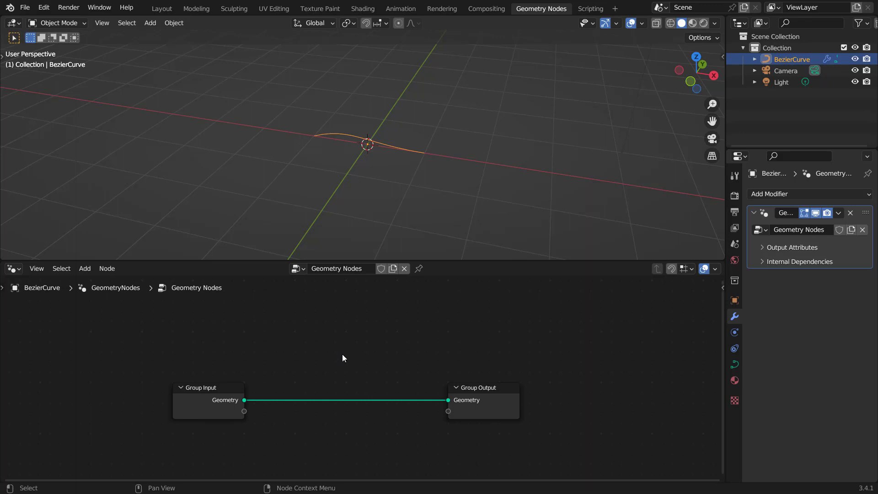
pyautogui.scroll(1, 341, 358)
pyautogui.moveTo(395, 139); pyautogui.dragTo(338, 147, button='middle')
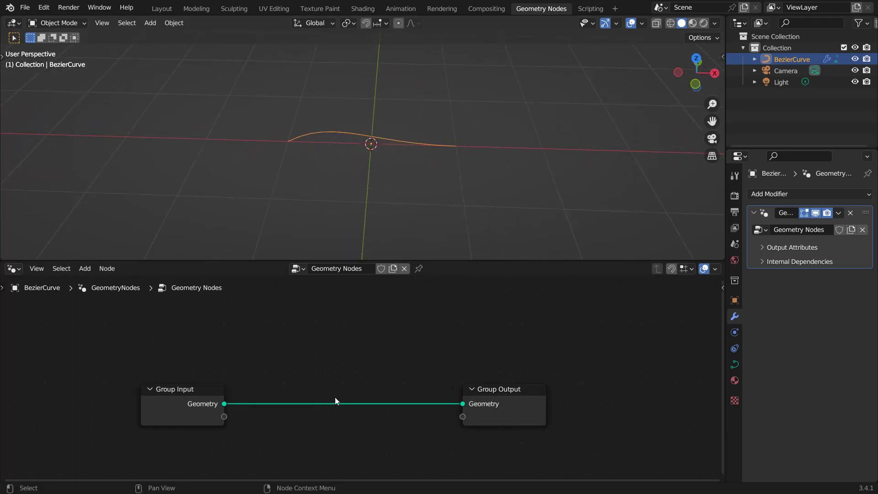
# Step: Insert a Curve to Mesh node between Group Input and Group Output
pyautogui.hotkey('shift', 'a')
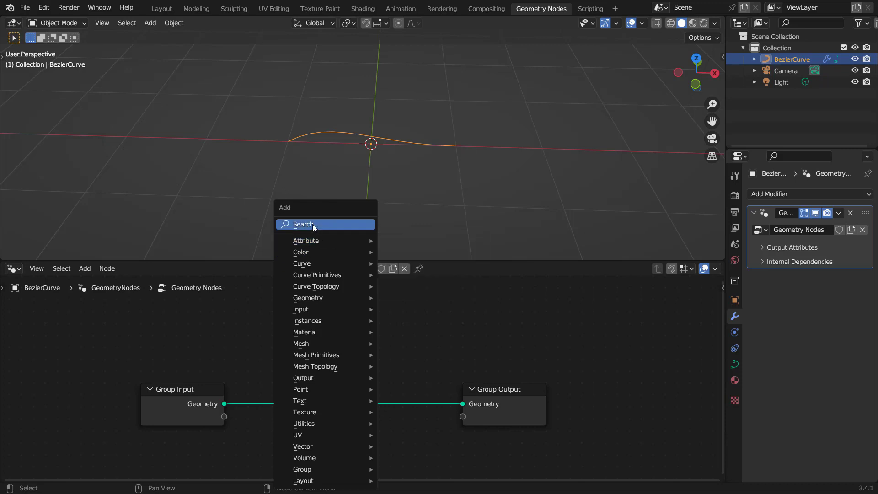
pyautogui.click(312, 224)
pyautogui.write('curv')
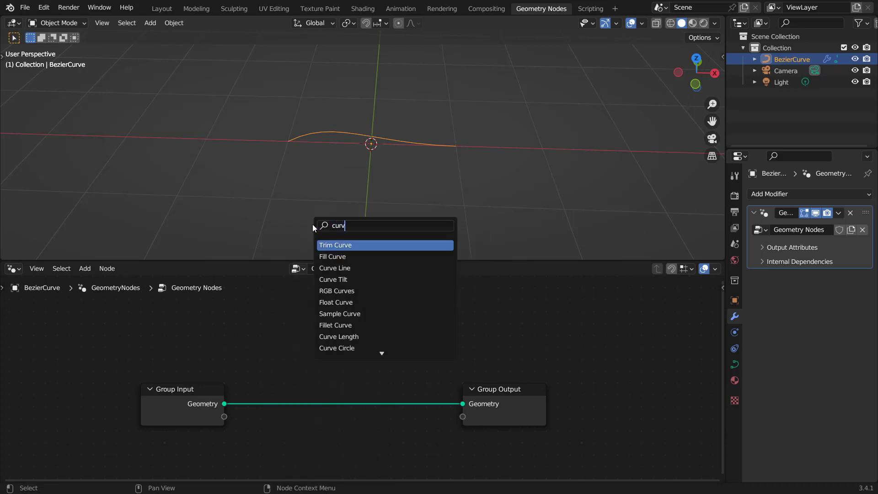
pyautogui.write('e to')
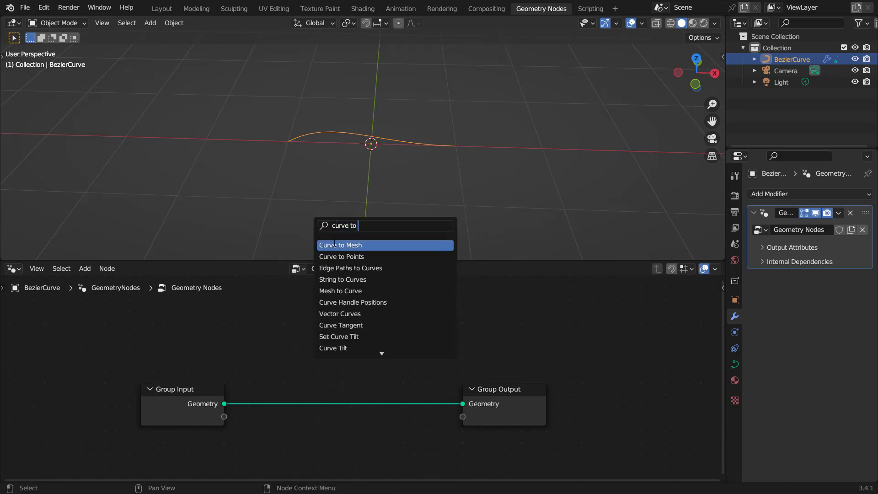
pyautogui.press('Return')
pyautogui.click(340, 451)
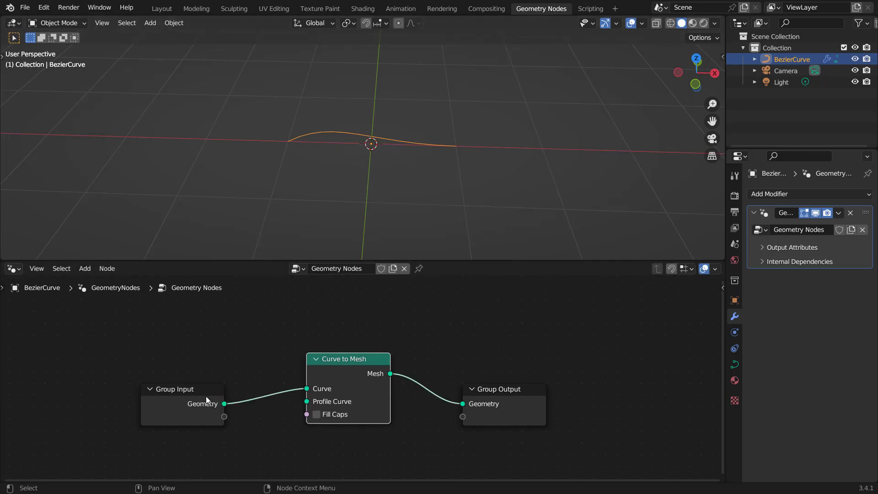
# Step: Reposition the Group Input and Curve to Mesh nodes in the node editor
pyautogui.moveTo(206, 397); pyautogui.dragTo(170, 371)
pyautogui.moveTo(314, 410); pyautogui.dragTo(353, 378, button='middle')
pyautogui.scroll(2, 362, 376)
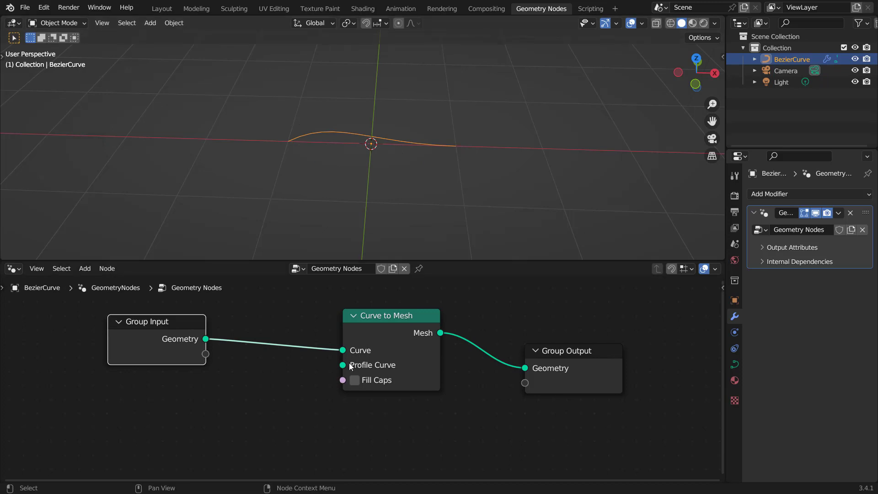
# Step: Connect a new Curve Line node to the Curve to Mesh node's Profile Curve input
pyautogui.moveTo(343, 364); pyautogui.dragTo(248, 405)
pyautogui.write('curve line')
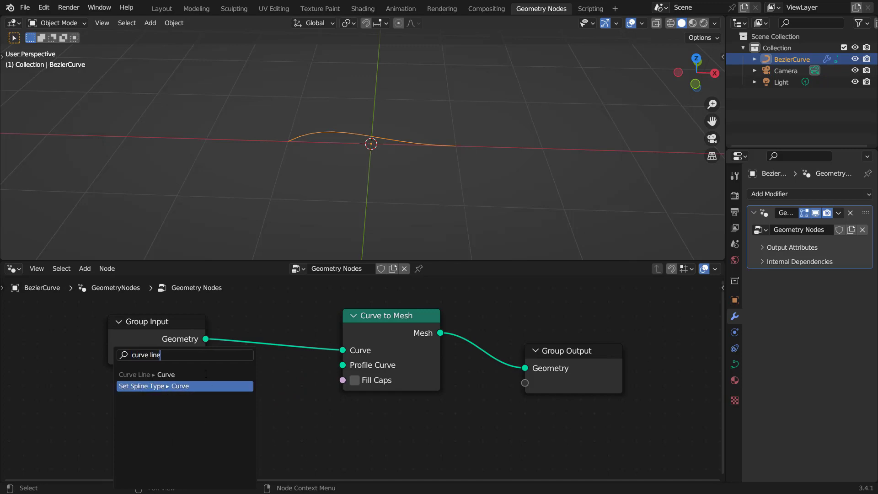
pyautogui.click(245, 374)
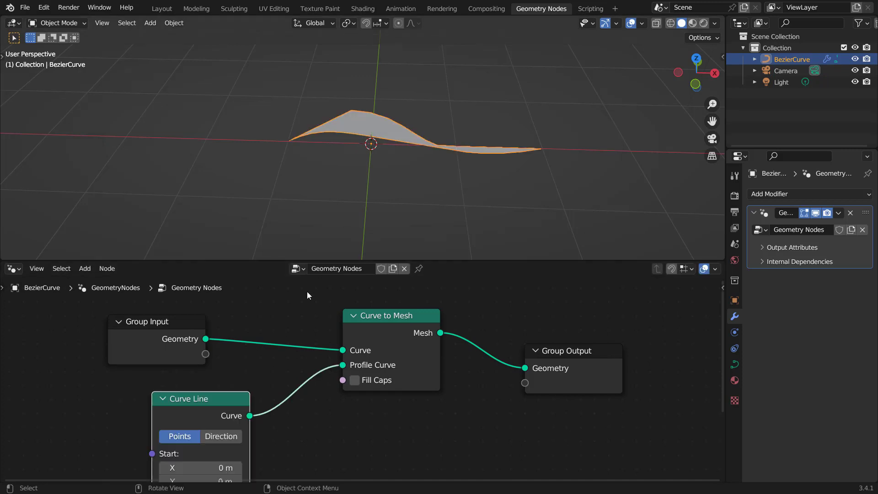
# Step: Set the Curve Line node's End Z to 0 m and Start X to 1 m
pyautogui.moveTo(260, 437); pyautogui.dragTo(330, 332, button='middle')
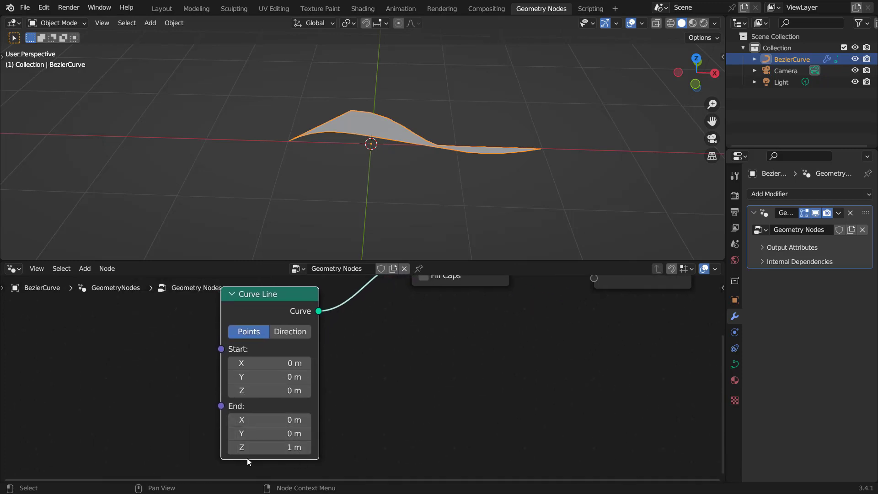
pyautogui.click(289, 447)
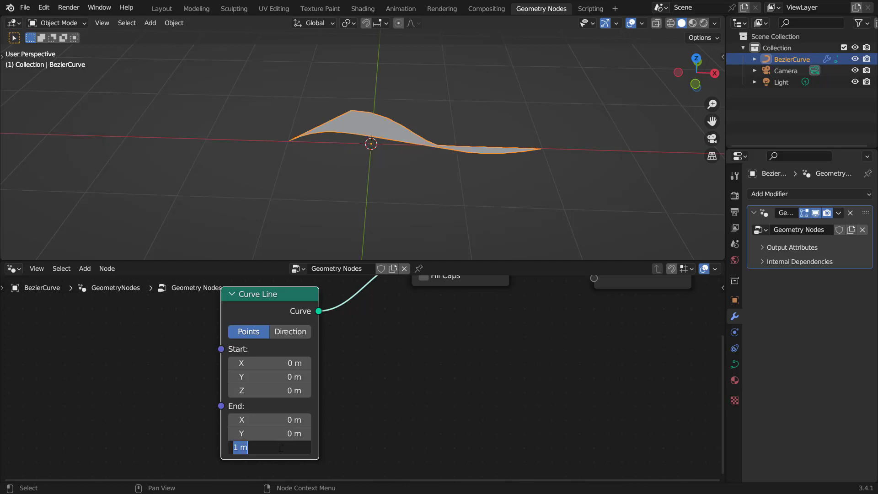
pyautogui.write('0')
pyautogui.press('Return')
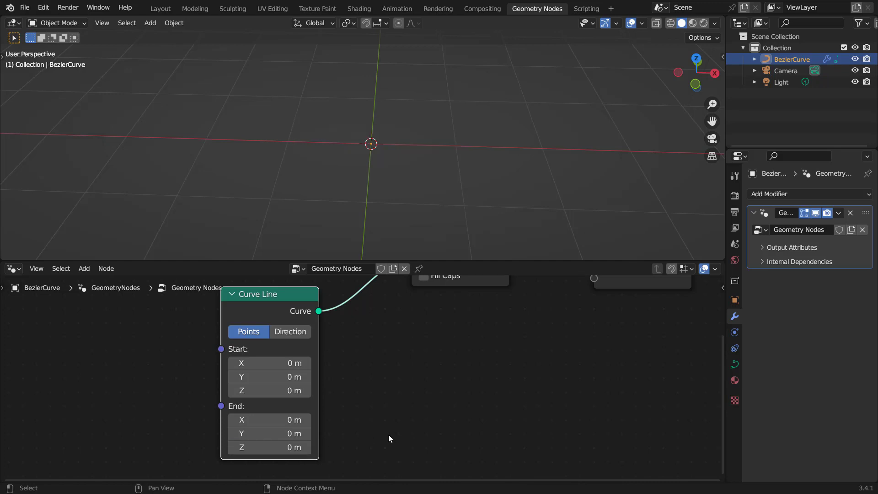
pyautogui.click(274, 363)
pyautogui.write('1')
pyautogui.press('Return')
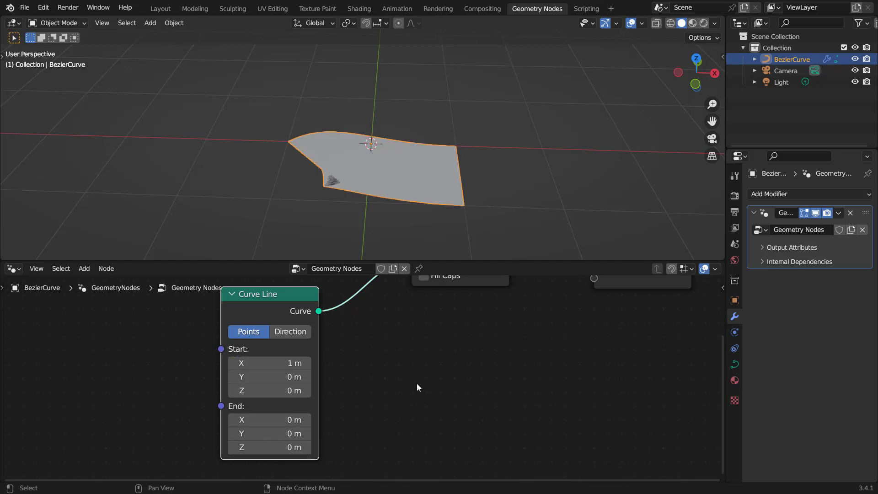
# Step: Set the Curve Line node's End X to -1 m
pyautogui.click(276, 421)
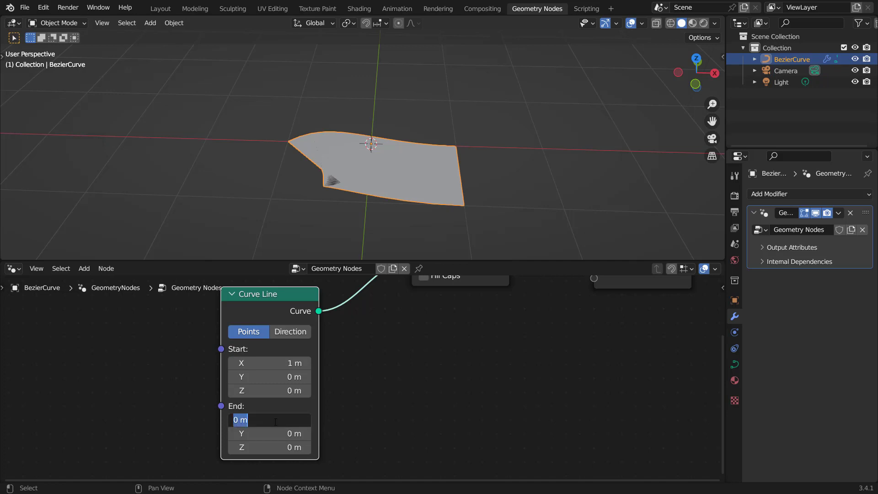
pyautogui.write('-1')
pyautogui.press('Return')
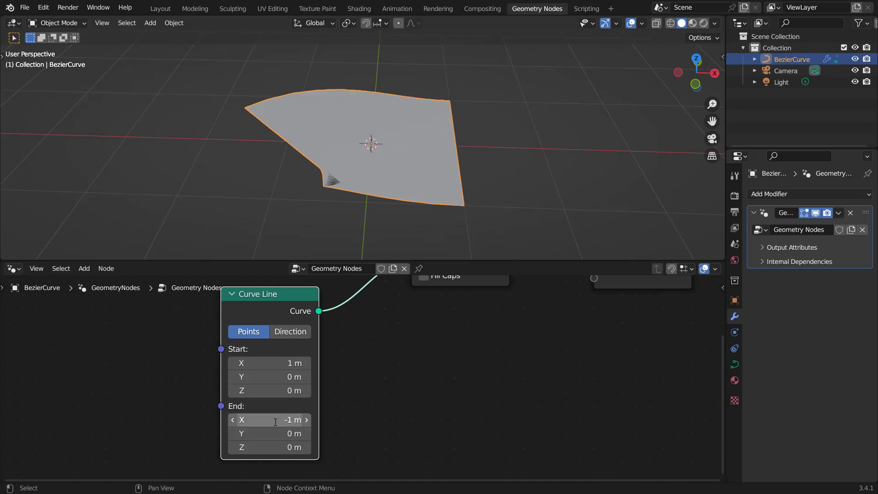
pyautogui.scroll(-1, 404, 163)
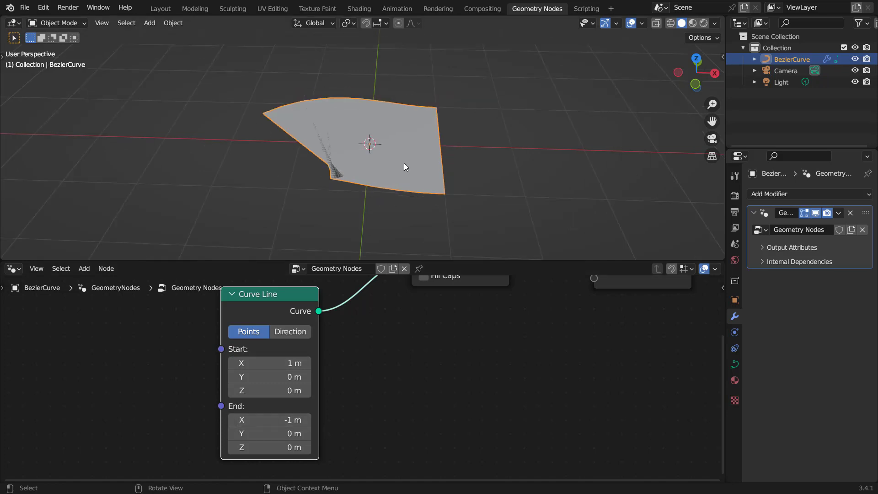
# Step: Scale the Bezier curve's points to zero along the Y axis in Edit Mode
pyautogui.scroll(-1, 404, 163)
pyautogui.press('Tab')
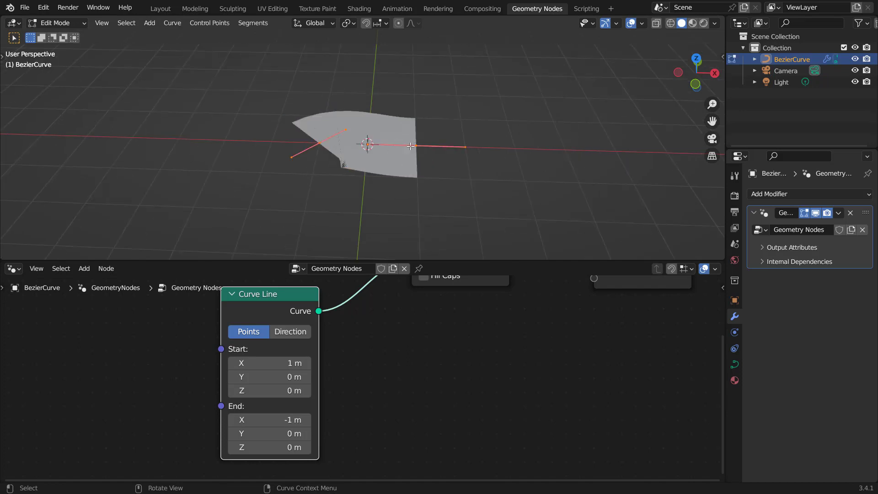
pyautogui.press('s')
pyautogui.press('y')
pyautogui.press('0')
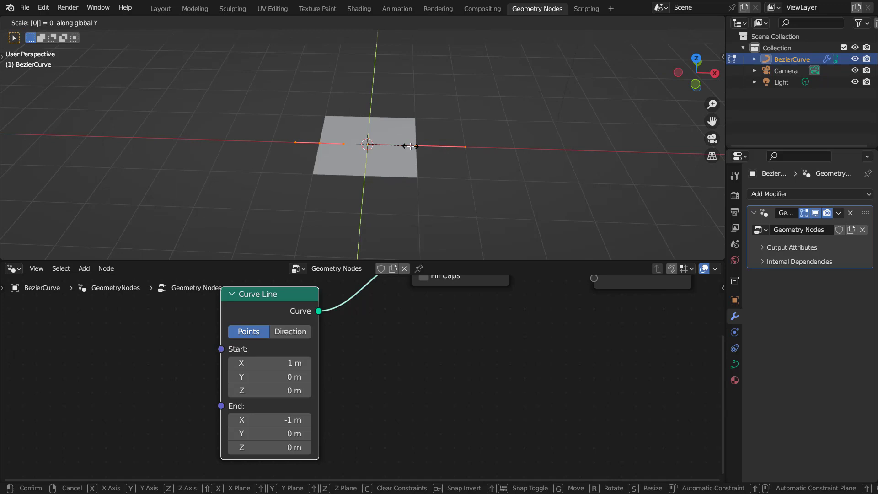
pyautogui.press('Return')
# Step: Move the selected curve points along the X axis
pyautogui.press('Tab')
pyautogui.press('Tab')
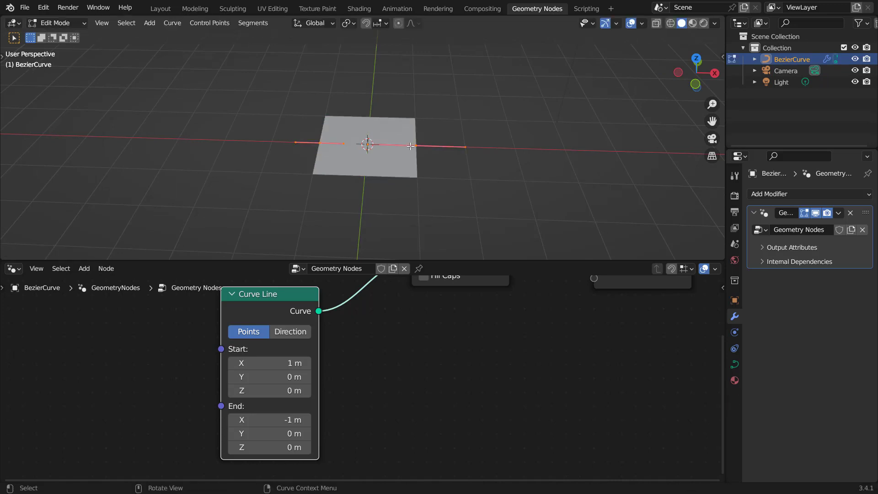
pyautogui.press('g')
pyautogui.press('x')
pyautogui.click(546, 188)
pyautogui.scroll(-3, 449, 332)
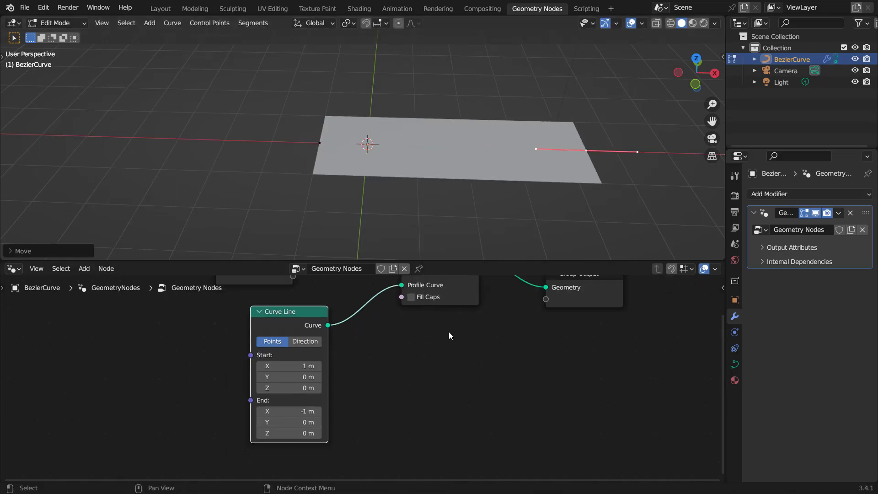
pyautogui.moveTo(448, 333); pyautogui.dragTo(350, 388, button='middle')
pyautogui.moveTo(418, 356); pyautogui.dragTo(570, 366)
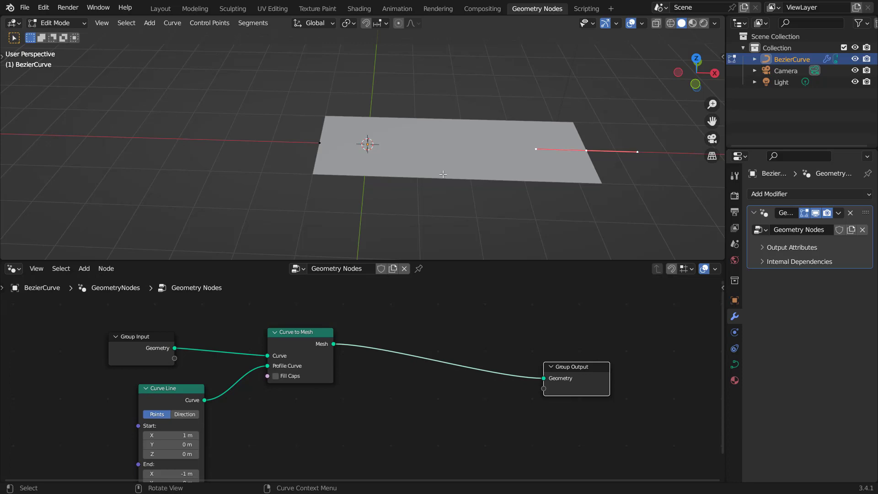
# Step: From top view with the Draw tool active, delete all existing segments of the curve
pyautogui.press('KP_7')
pyautogui.press('t')
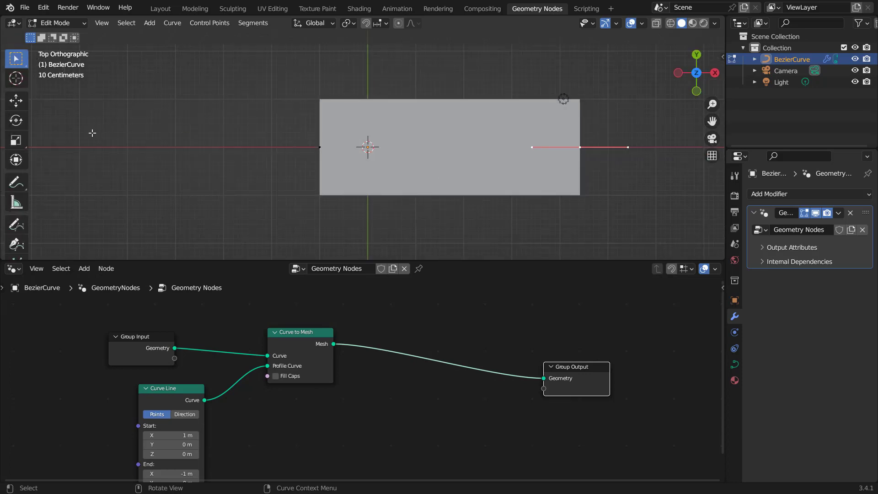
pyautogui.scroll(-3, 16, 185)
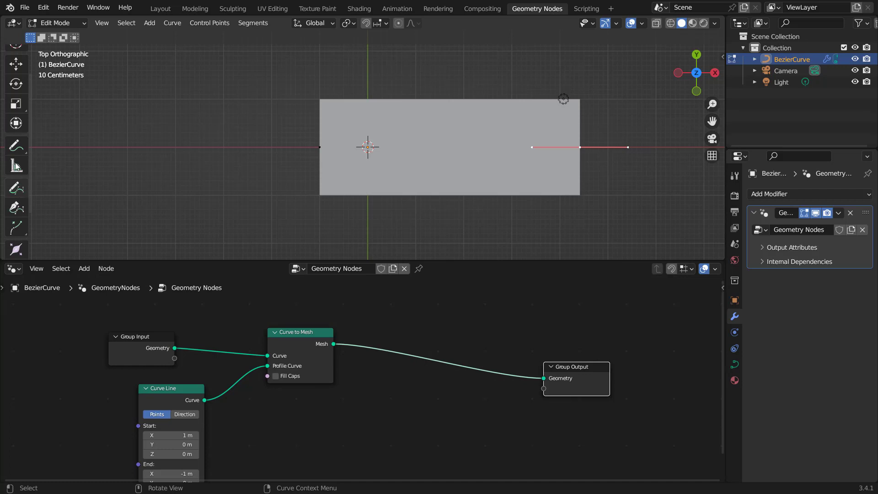
pyautogui.click(14, 191)
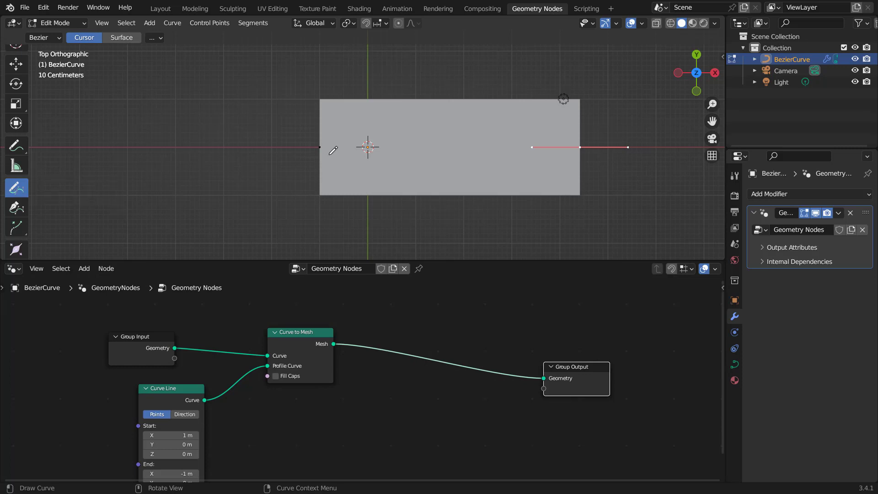
pyautogui.scroll(-3, 333, 146)
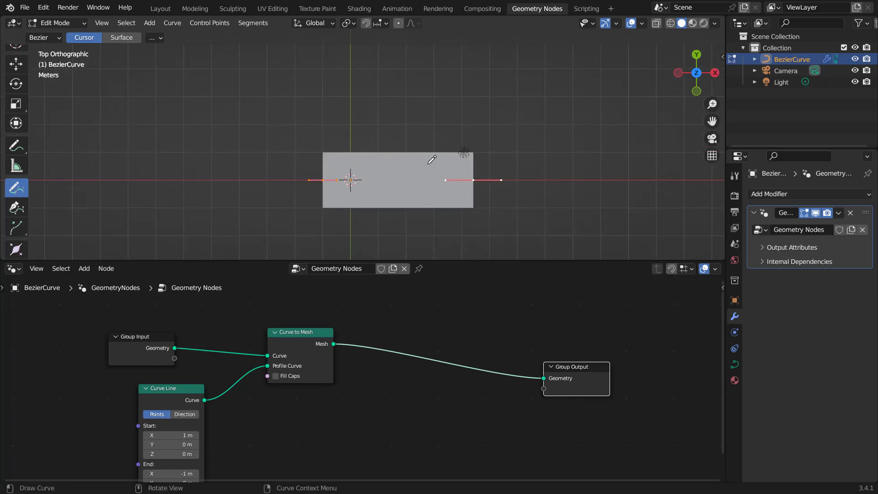
pyautogui.press('x')
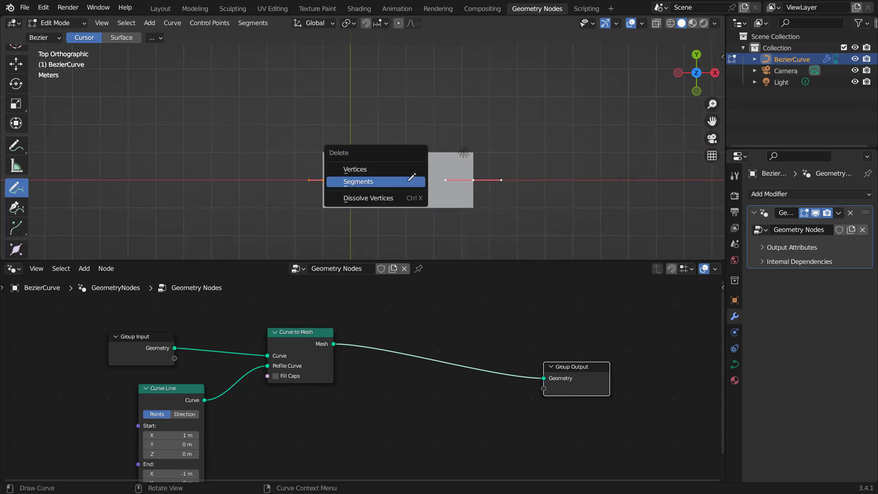
pyautogui.click(409, 181)
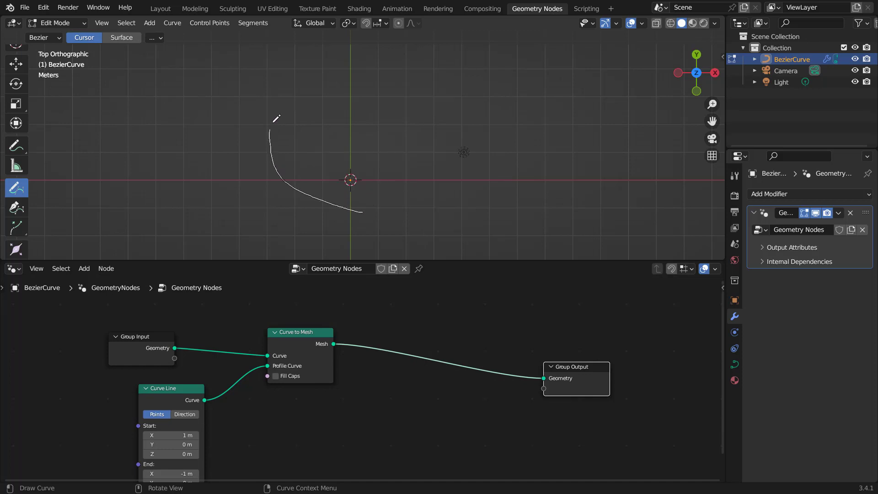
# Step: Draw several trial freehand track curves, deleting the earlier attempts
pyautogui.moveTo(550, 164); pyautogui.dragTo(550, 165)
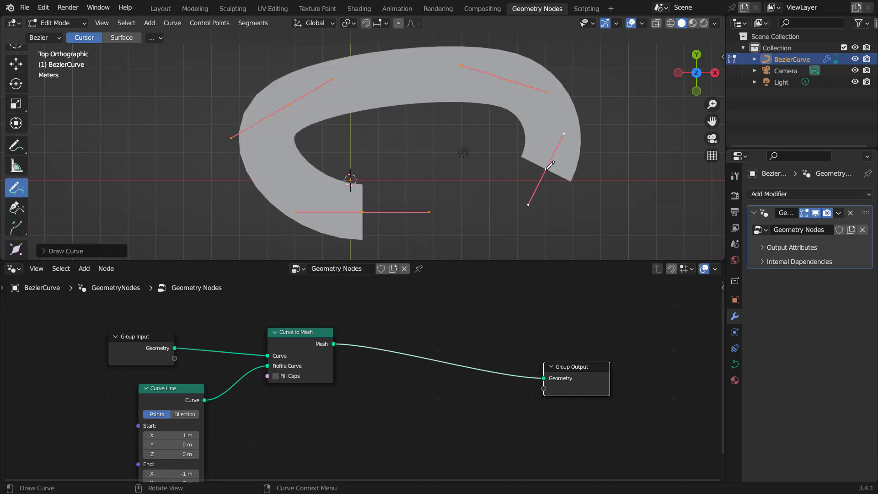
pyautogui.press('x')
pyautogui.click(491, 163)
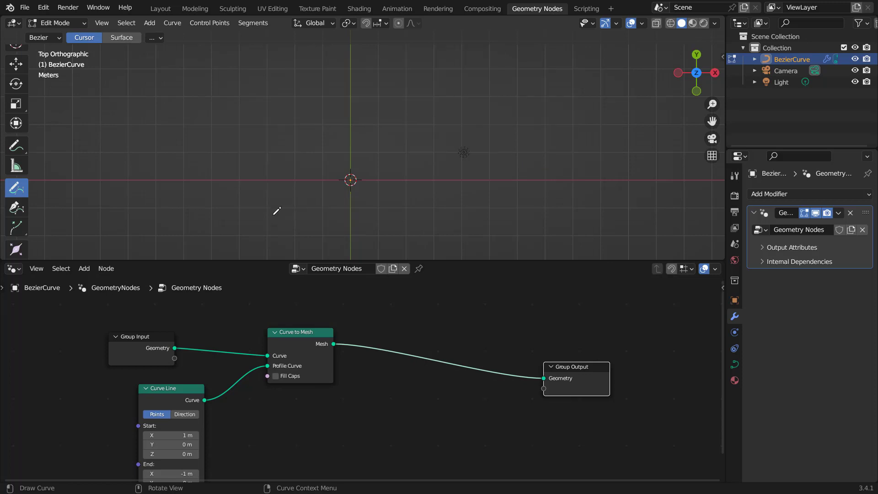
pyautogui.moveTo(285, 219)
pyautogui.mouseDown()
pyautogui.moveTo(317, 73)
pyautogui.moveTo(572, 98)
pyautogui.moveTo(575, 216)
pyautogui.mouseUp()
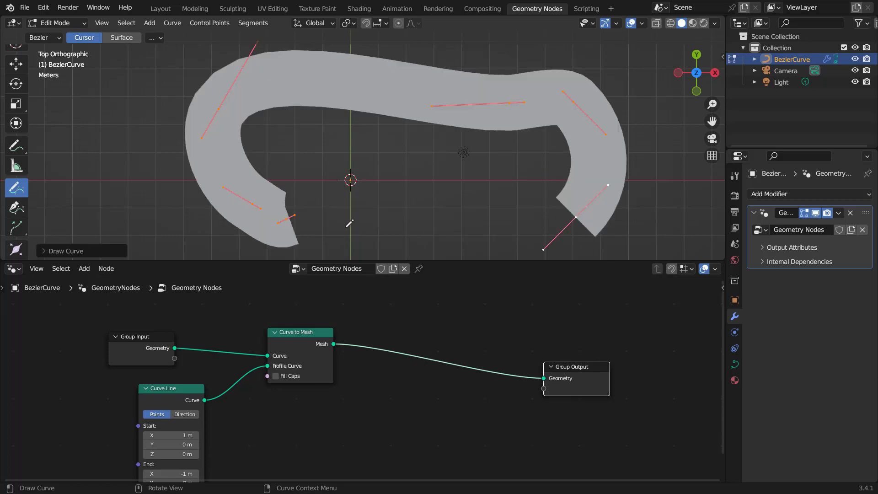
pyautogui.press('x')
pyautogui.click(434, 197)
pyautogui.moveTo(336, 218)
pyautogui.mouseDown()
pyautogui.moveTo(382, 78)
pyautogui.moveTo(520, 191)
pyautogui.mouseUp()
# Step: Insert a Set Spline Cyclic node between Group Input and Curve to Mesh and enable Cyclic
pyautogui.moveTo(444, 291); pyautogui.dragTo(385, 323, button='middle')
pyautogui.hotkey('shift', 'a')
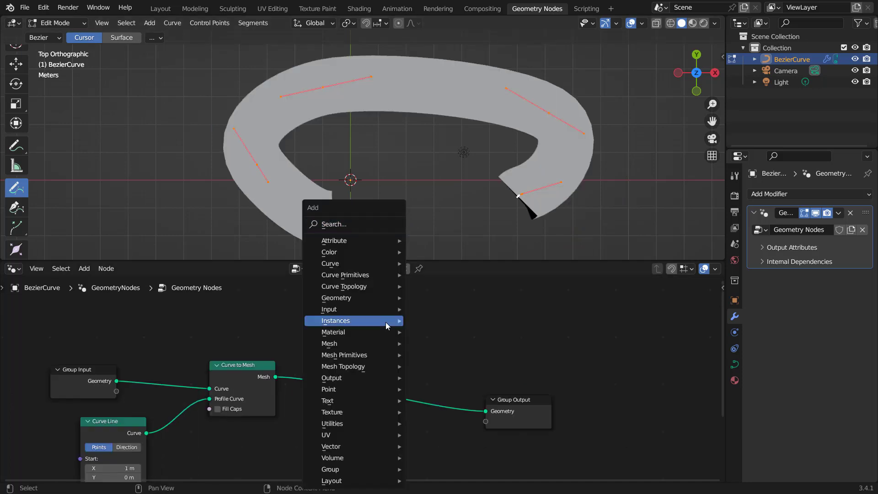
pyautogui.click(339, 223)
pyautogui.write('set s')
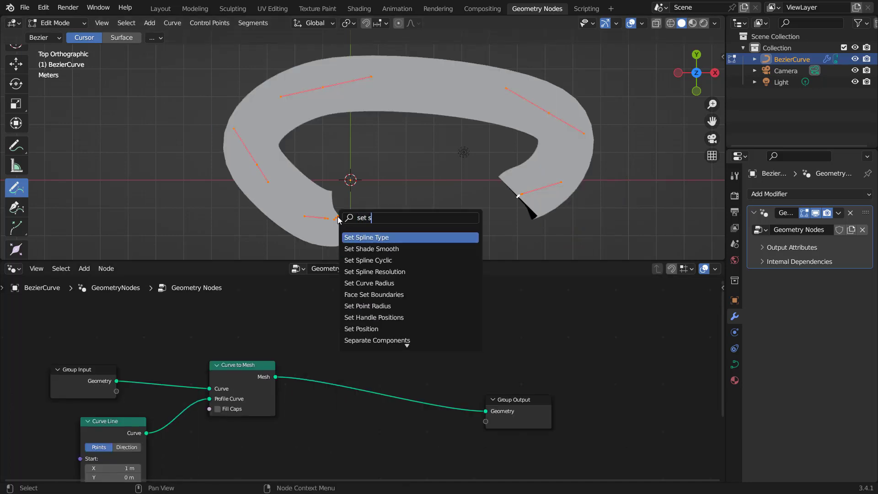
pyautogui.click(347, 260)
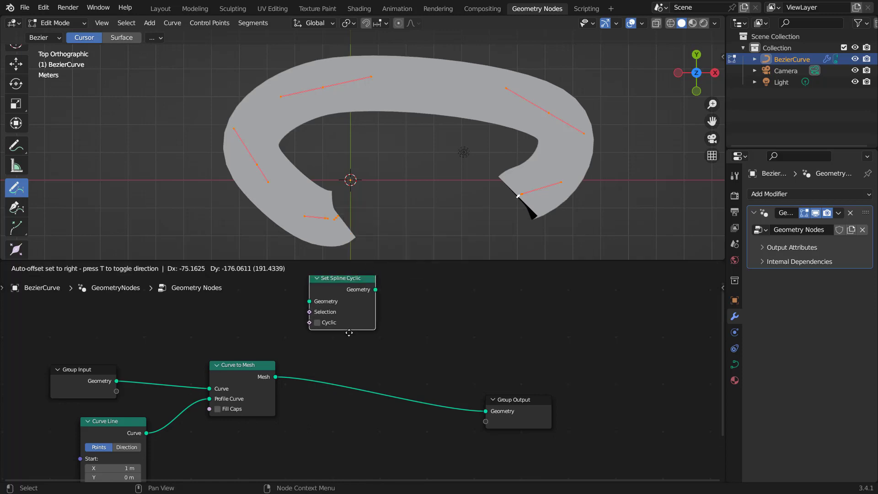
pyautogui.click(340, 350)
pyautogui.moveTo(296, 323); pyautogui.dragTo(379, 318, button='middle')
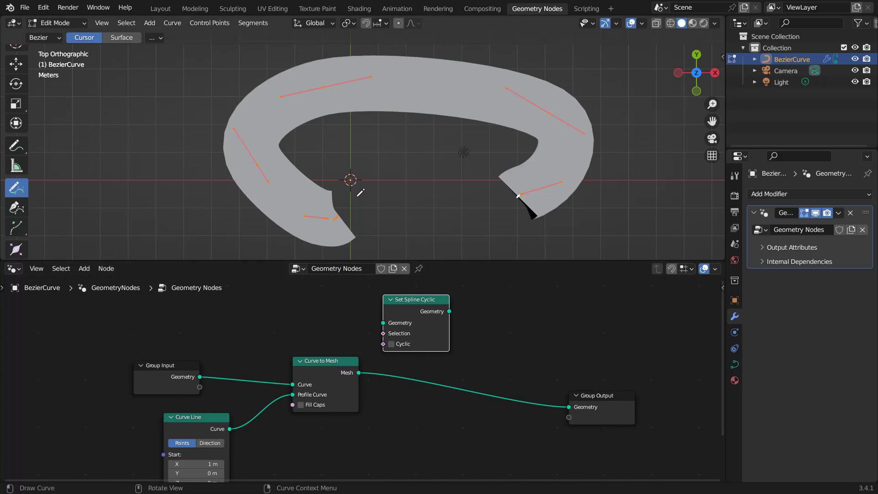
pyautogui.scroll(2, 333, 401)
pyautogui.moveTo(438, 356); pyautogui.dragTo(402, 364, button='middle')
pyautogui.scroll(-1, 456, 353)
pyautogui.moveTo(385, 302); pyautogui.dragTo(200, 342)
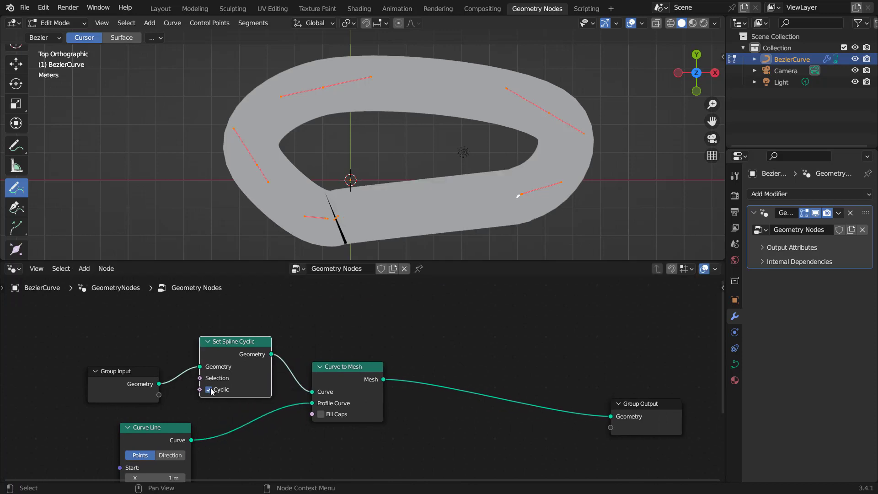
# Step: Delete the previous curves and redraw a closed oval track curve freehand from top view
pyautogui.scroll(-3, 431, 151)
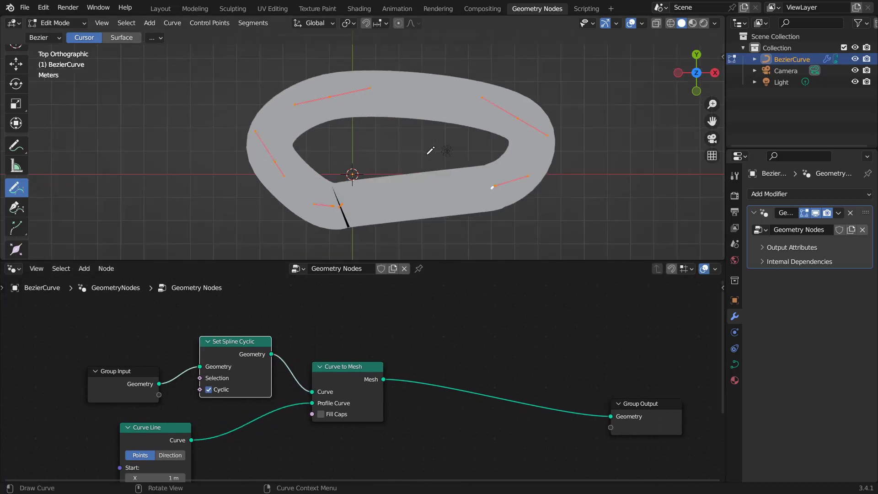
pyautogui.press('x')
pyautogui.click(430, 152)
pyautogui.moveTo(337, 197)
pyautogui.mouseDown()
pyautogui.moveTo(455, 82)
pyautogui.moveTo(567, 163)
pyautogui.moveTo(531, 200)
pyautogui.mouseUp()
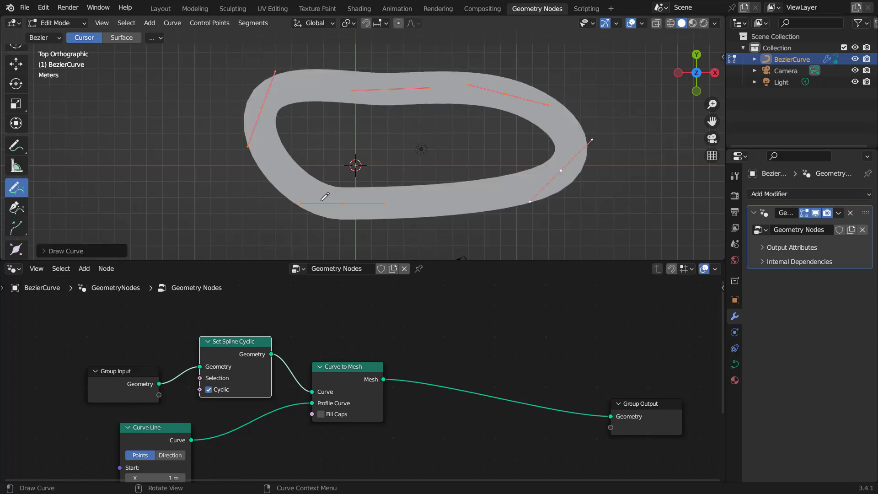
pyautogui.press('x')
pyautogui.click(386, 181)
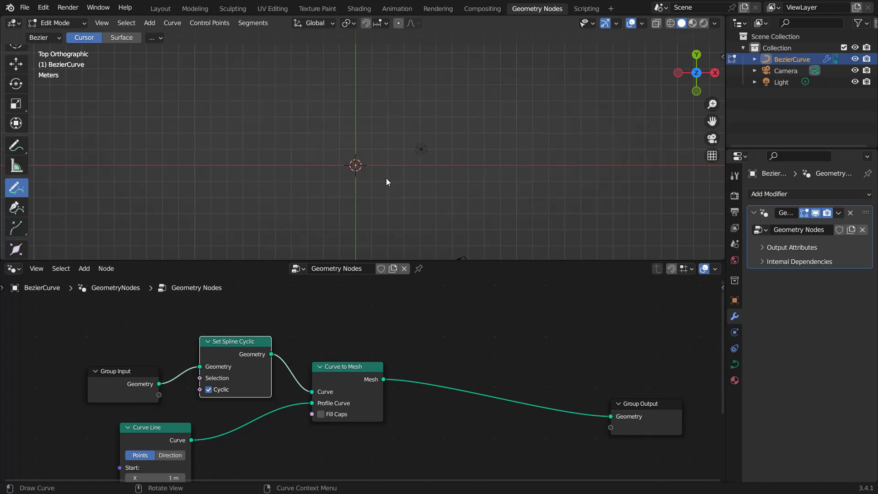
pyautogui.moveTo(283, 214)
pyautogui.mouseDown()
pyautogui.moveTo(239, 127)
pyautogui.moveTo(484, 116)
pyautogui.moveTo(440, 230)
pyautogui.moveTo(294, 218)
pyautogui.moveTo(280, 155)
pyautogui.moveTo(475, 111)
pyautogui.moveTo(536, 187)
pyautogui.moveTo(522, 203)
pyautogui.mouseUp()
pyautogui.press('x')
pyautogui.click(370, 172)
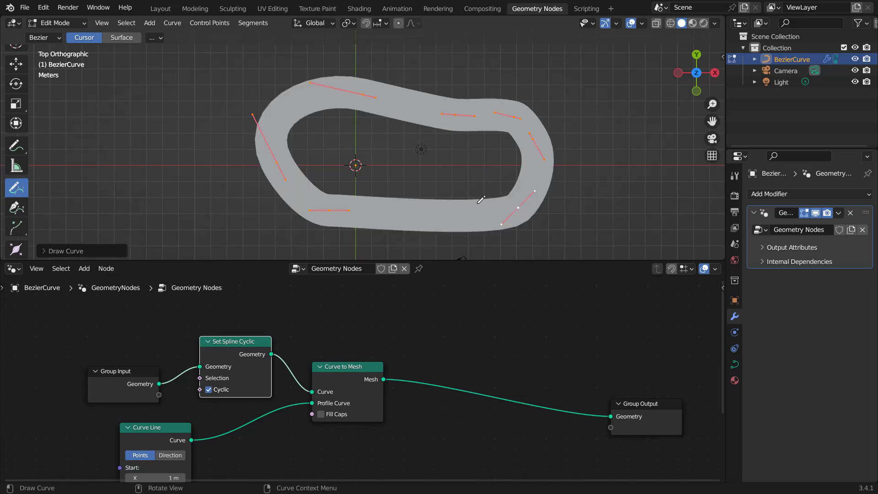
pyautogui.moveTo(521, 201); pyautogui.dragTo(473, 120, button='middle')
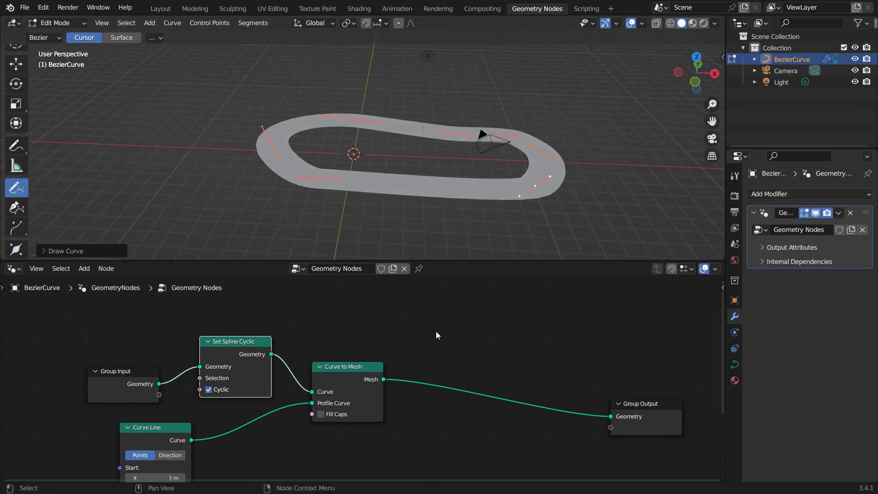
# Step: Return to Object Mode and add an Extrude Mesh node onto the link between Curve to Mesh and Group Output
pyautogui.moveTo(498, 344); pyautogui.dragTo(395, 328, button='middle')
pyautogui.scroll(1, 399, 335)
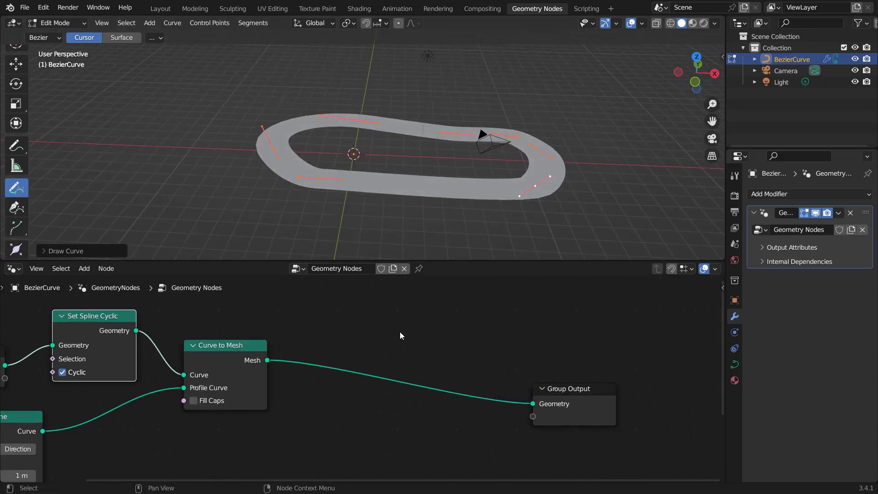
pyautogui.moveTo(392, 151); pyautogui.dragTo(432, 163, button='middle')
pyautogui.scroll(2, 432, 164)
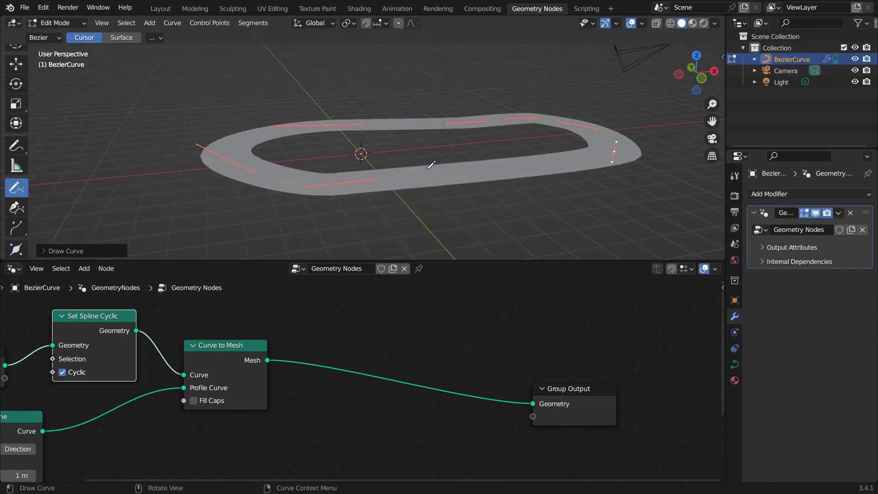
pyautogui.press('w')
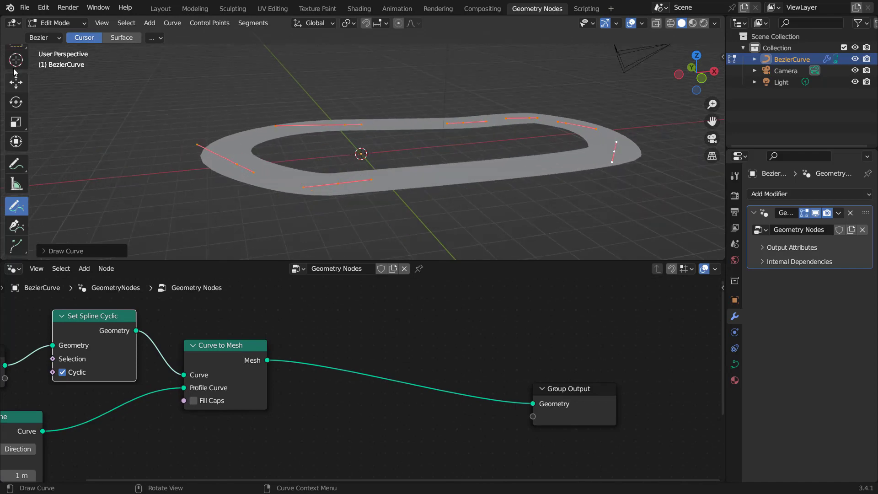
pyautogui.press('Tab')
pyautogui.click(412, 322)
pyautogui.hotkey('shift', 'a')
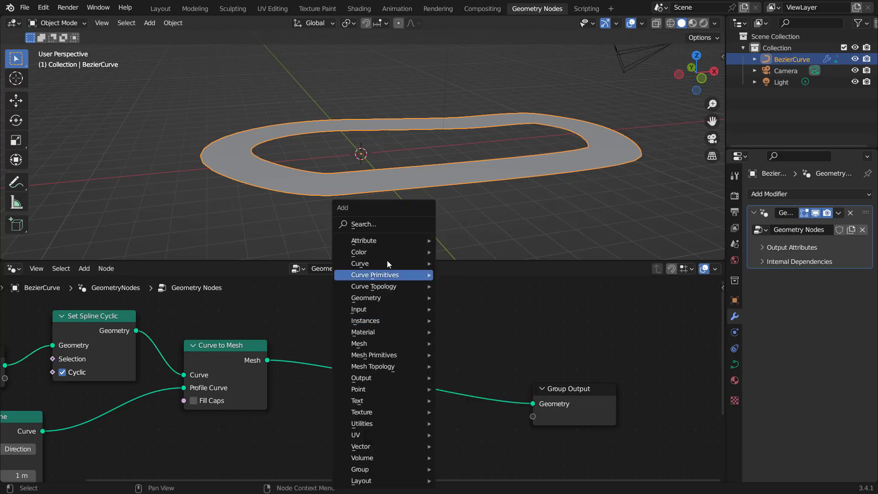
pyautogui.click(380, 224)
pyautogui.write('ex')
pyautogui.press('Return')
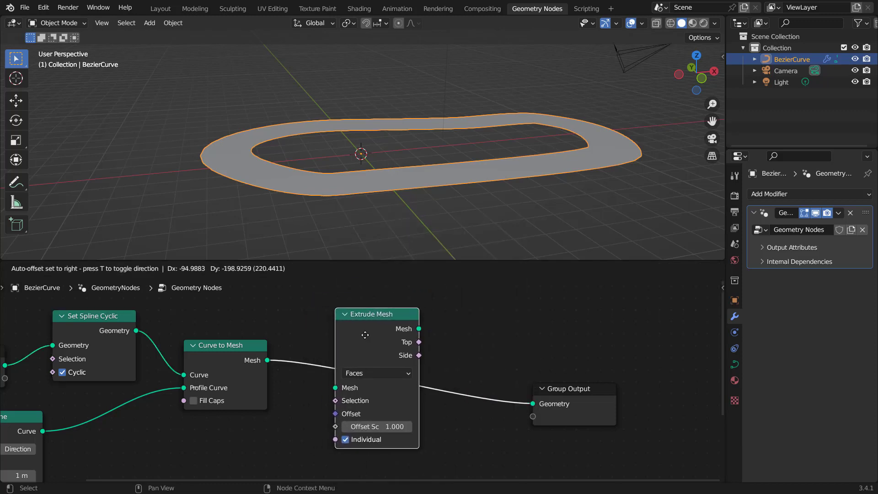
pyautogui.click(365, 335)
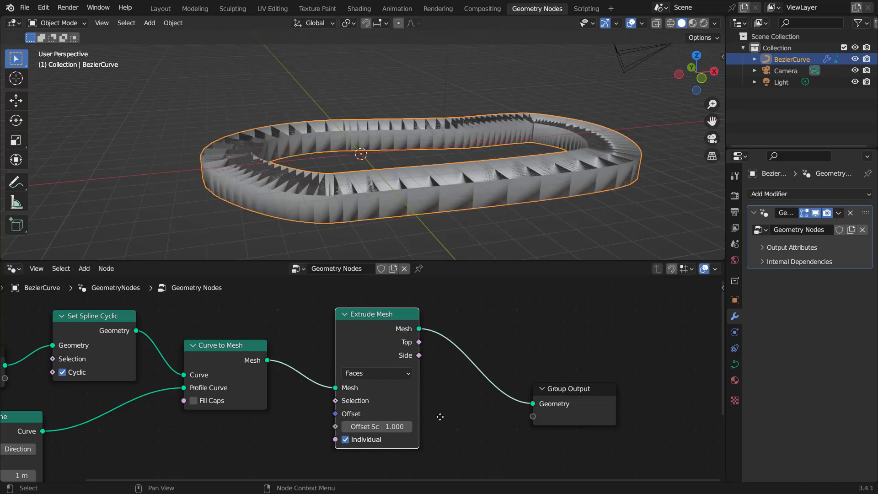
# Step: Disable Individual on the Extrude Mesh node and set its Offset Scale to -0.140
pyautogui.scroll(3, 443, 396)
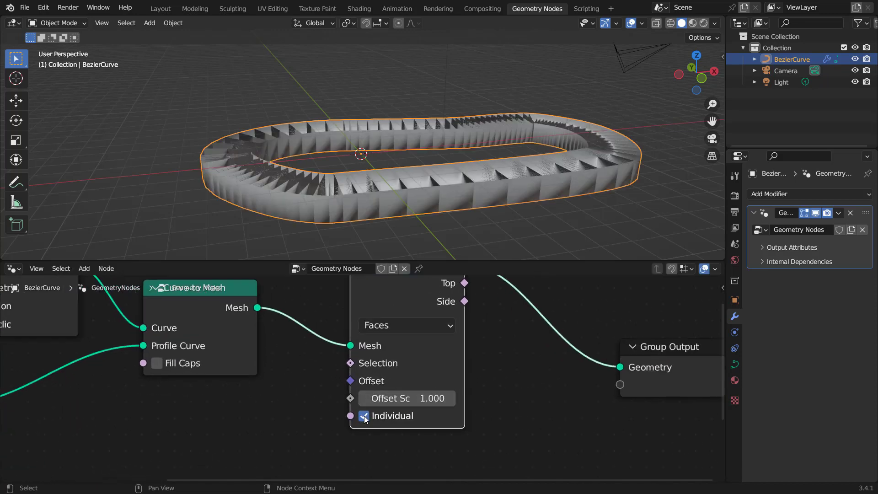
pyautogui.click(364, 416)
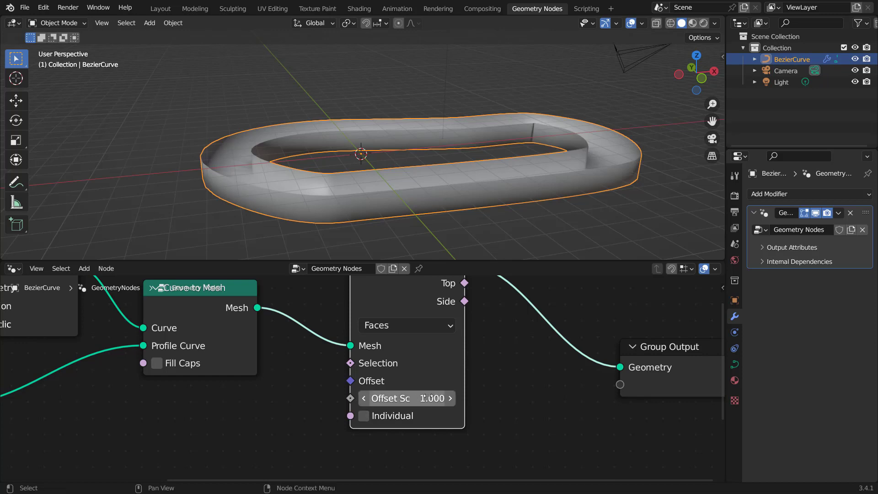
pyautogui.moveTo(424, 398); pyautogui.dragTo(371, 397)
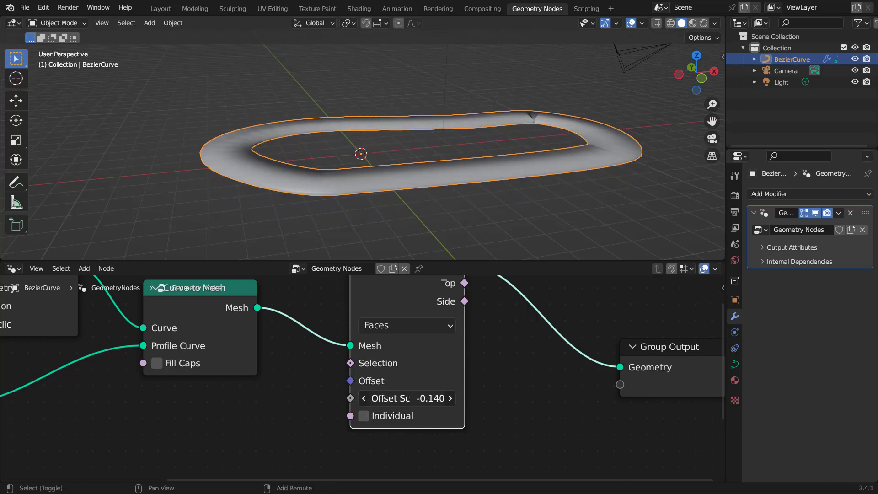
# Step: Dissolve the control point at the sharp kink on the track curve's far bend
pyautogui.moveTo(546, 125); pyautogui.dragTo(478, 147, button='middle')
pyautogui.press('Tab')
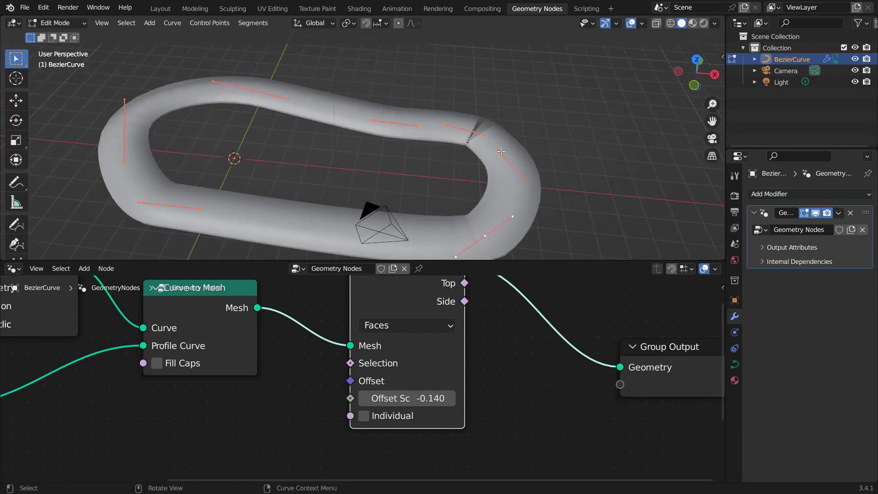
pyautogui.click(473, 132)
pyautogui.press('x')
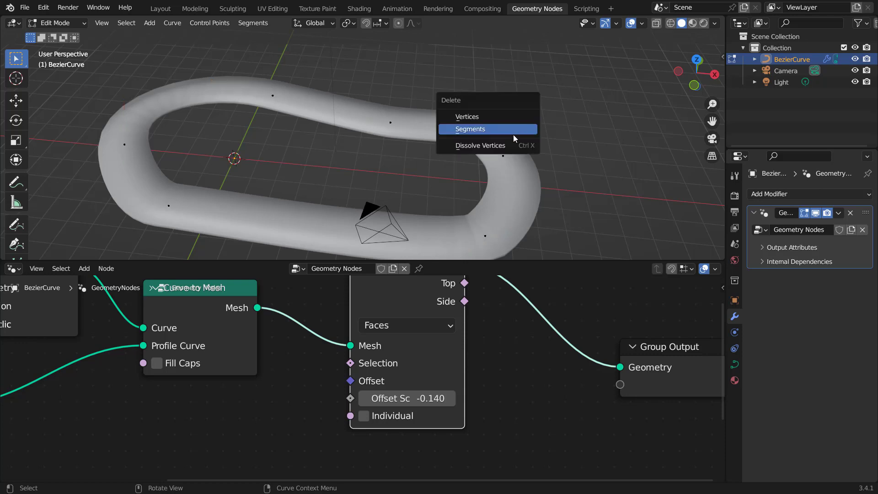
pyautogui.click(498, 144)
pyautogui.scroll(-2, 472, 171)
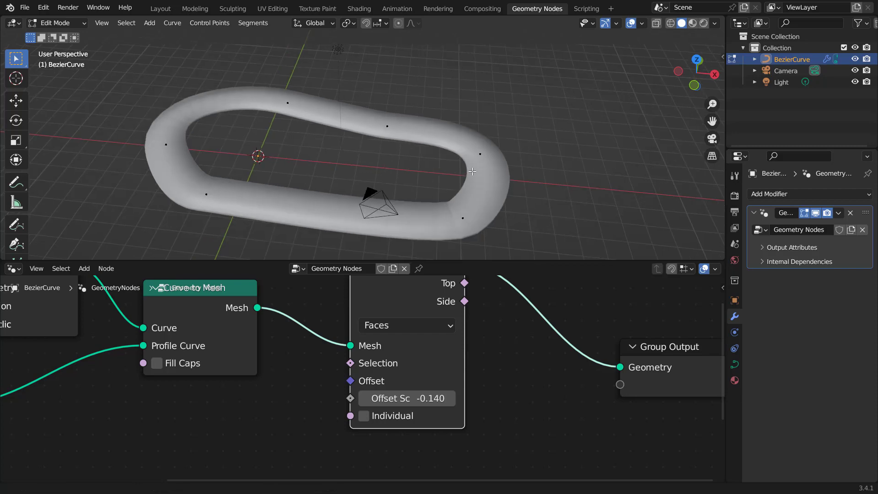
pyautogui.press('Tab')
pyautogui.moveTo(472, 171)
pyautogui.mouseDown(button='middle')
pyautogui.moveTo(526, 159)
pyautogui.moveTo(495, 186)
pyautogui.moveTo(466, 164)
pyautogui.mouseUp(button='middle')
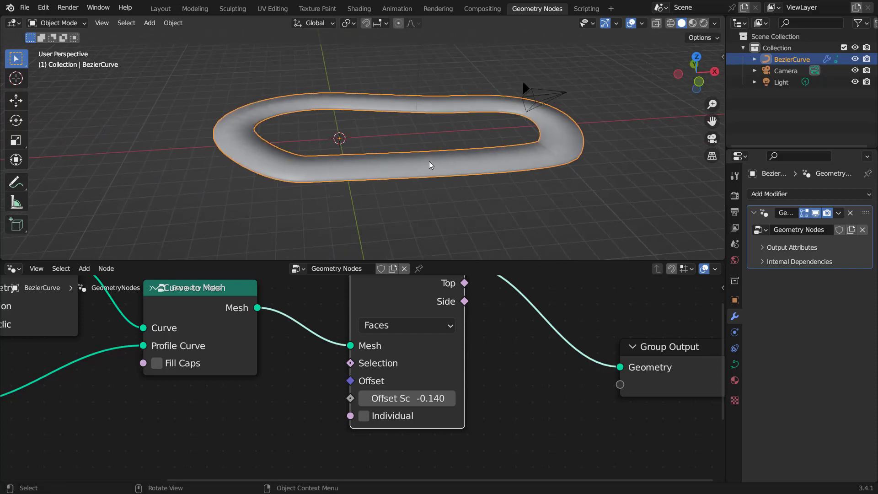
# Step: Add a Sample Curve node below the Extrude Mesh node
pyautogui.scroll(-2, 513, 353)
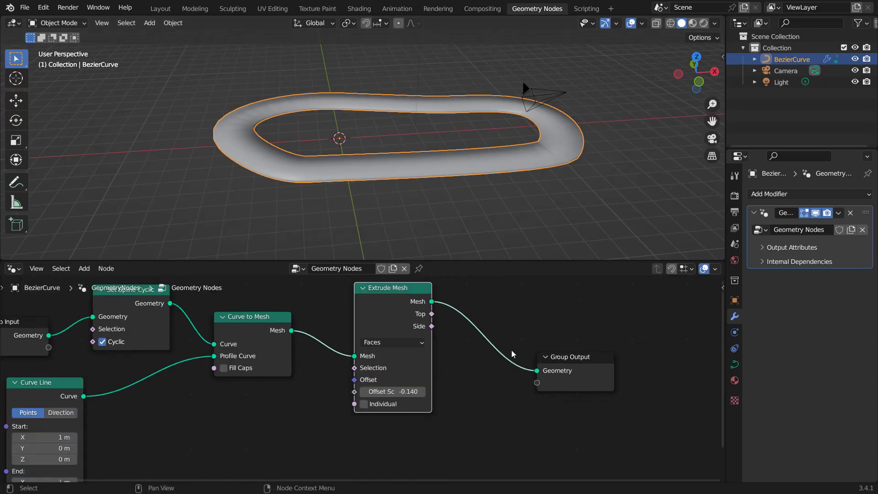
pyautogui.moveTo(549, 370); pyautogui.dragTo(408, 373, button='middle')
pyautogui.moveTo(427, 367); pyautogui.dragTo(549, 362)
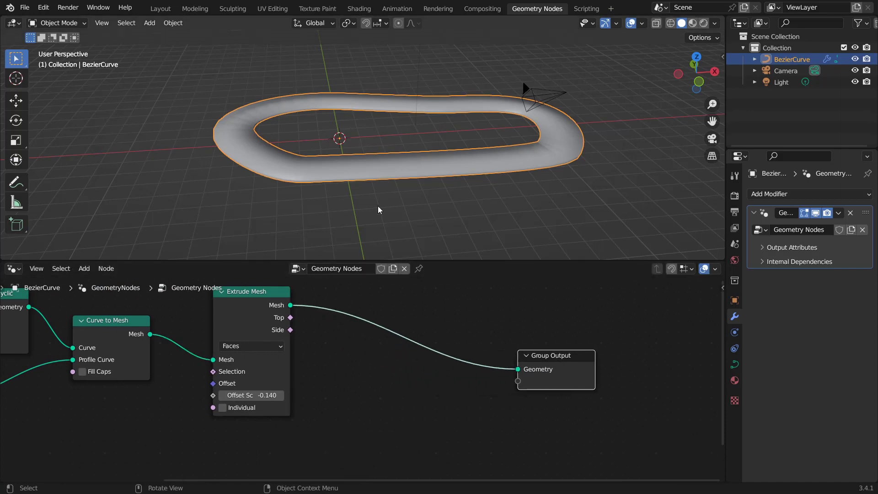
pyautogui.moveTo(379, 210); pyautogui.dragTo(400, 192, button='middle')
pyautogui.scroll(3, 399, 215)
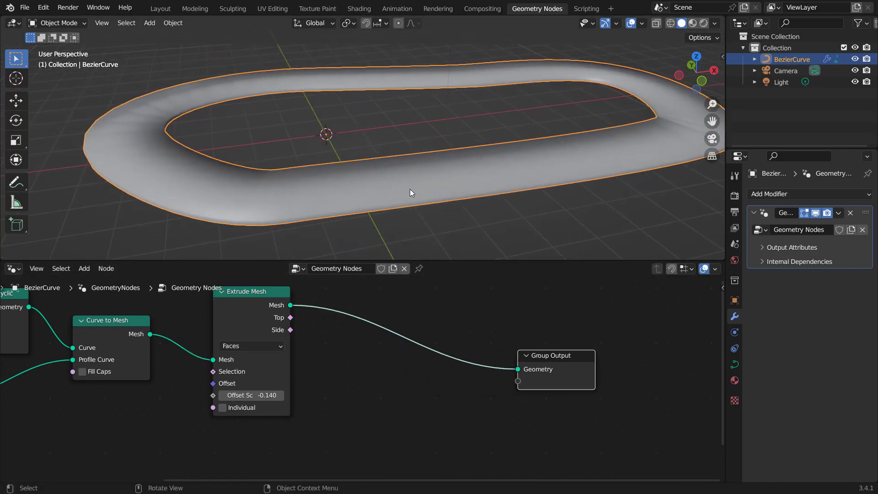
pyautogui.scroll(-2, 409, 189)
pyautogui.scroll(-3, 317, 360)
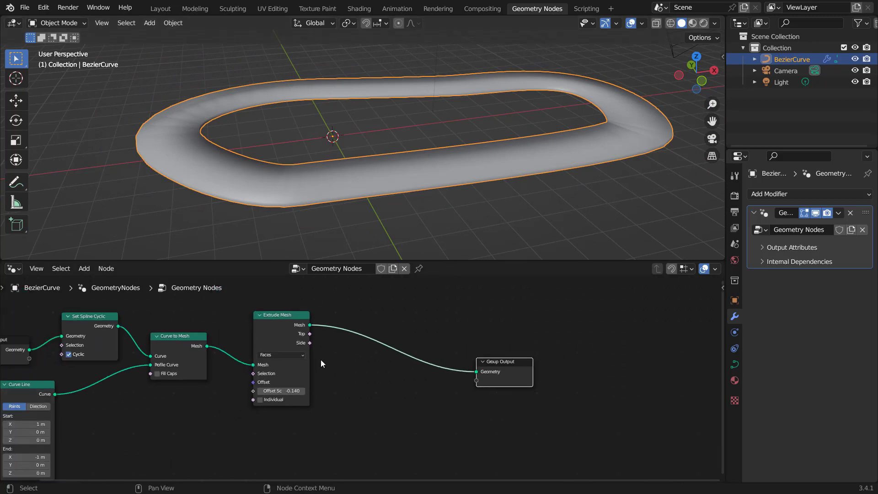
pyautogui.scroll(-1, 320, 360)
pyautogui.moveTo(358, 381); pyautogui.dragTo(361, 351, button='middle')
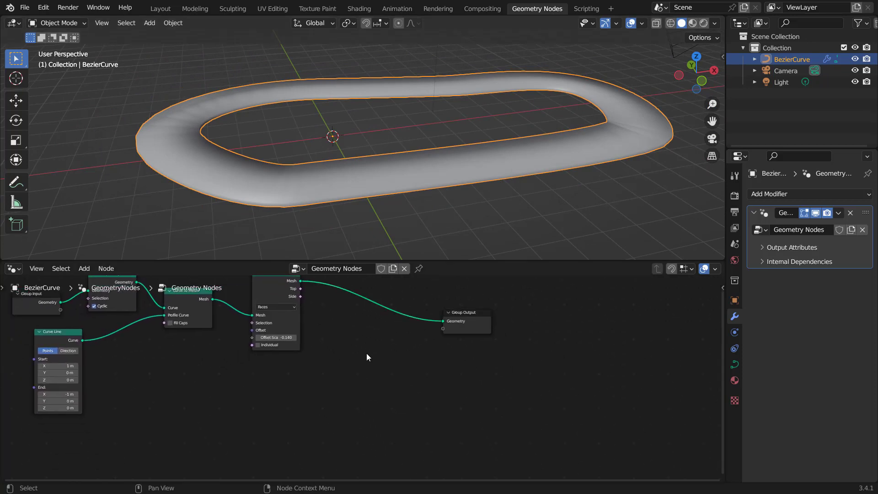
pyautogui.hotkey('shift', 'a')
pyautogui.click(331, 225)
pyautogui.write('s')
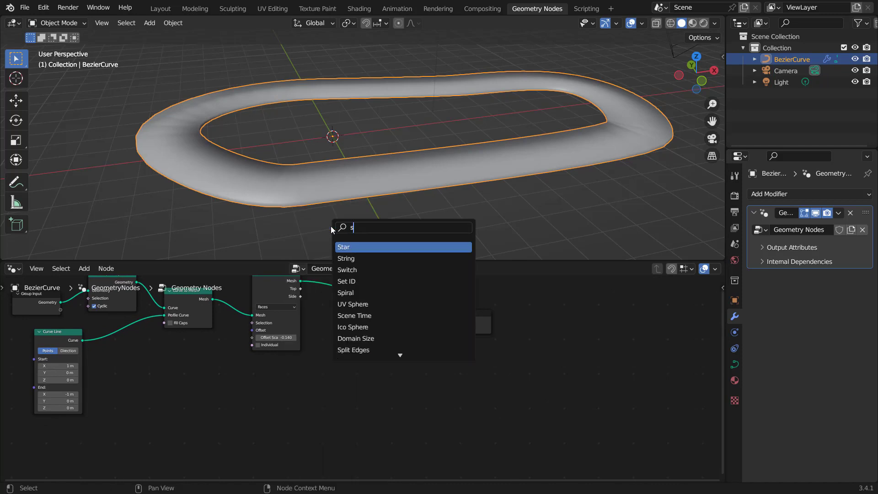
pyautogui.write('a')
pyautogui.press('Return')
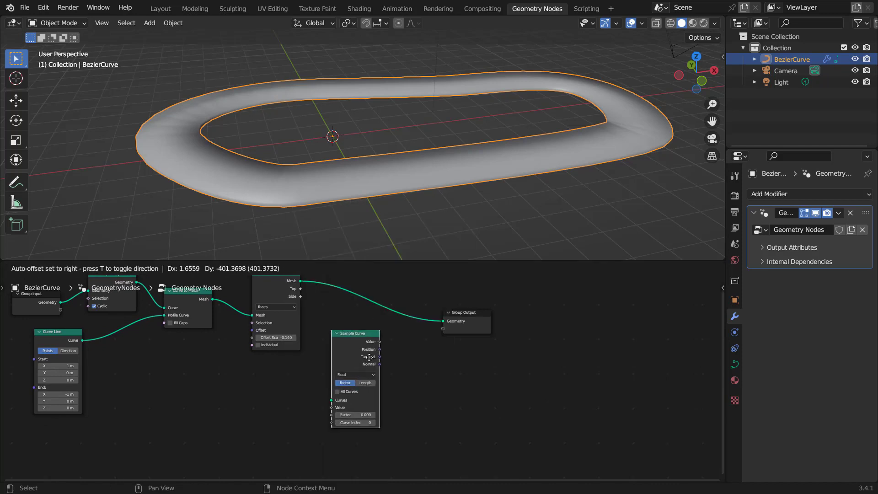
pyautogui.click(369, 357)
# Step: Connect the Set Spline Cyclic geometry output to the Sample Curve's Curves input
pyautogui.scroll(3, 403, 385)
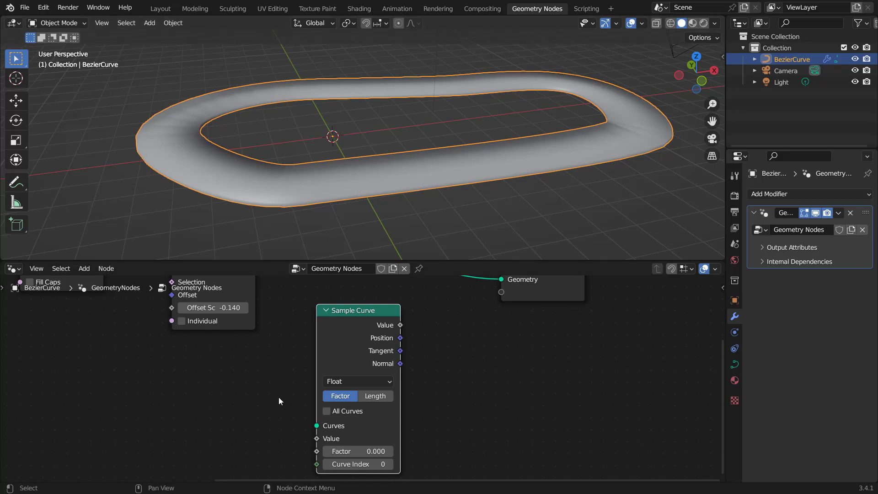
pyautogui.scroll(-5, 282, 382)
pyautogui.moveTo(282, 369); pyautogui.dragTo(363, 411, button='middle')
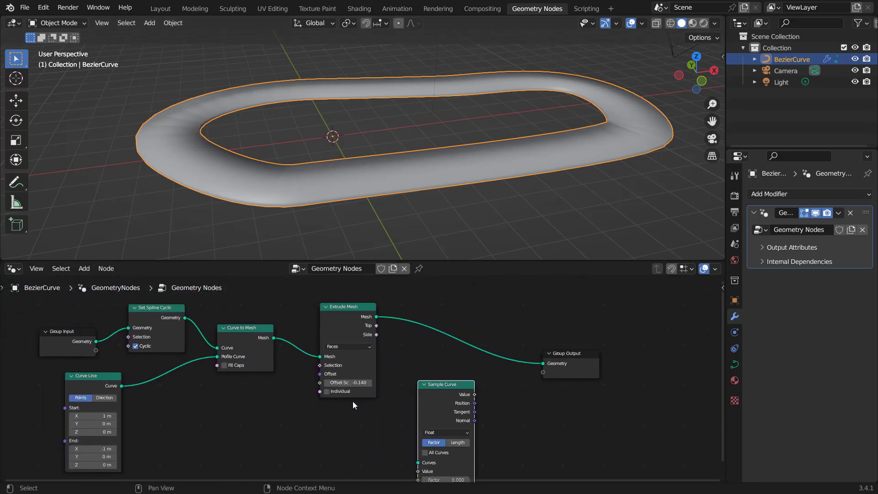
pyautogui.scroll(2, 353, 402)
pyautogui.moveTo(190, 334); pyautogui.dragTo(224, 351, button='middle')
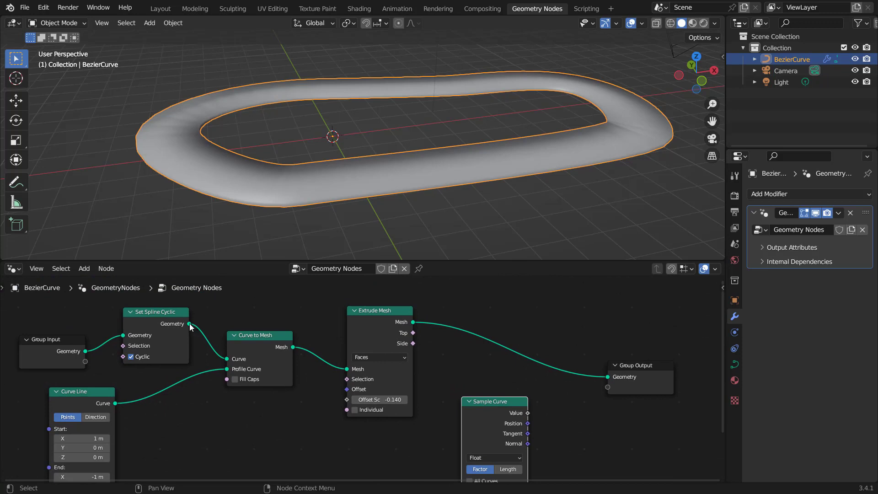
pyautogui.moveTo(189, 324); pyautogui.dragTo(462, 381)
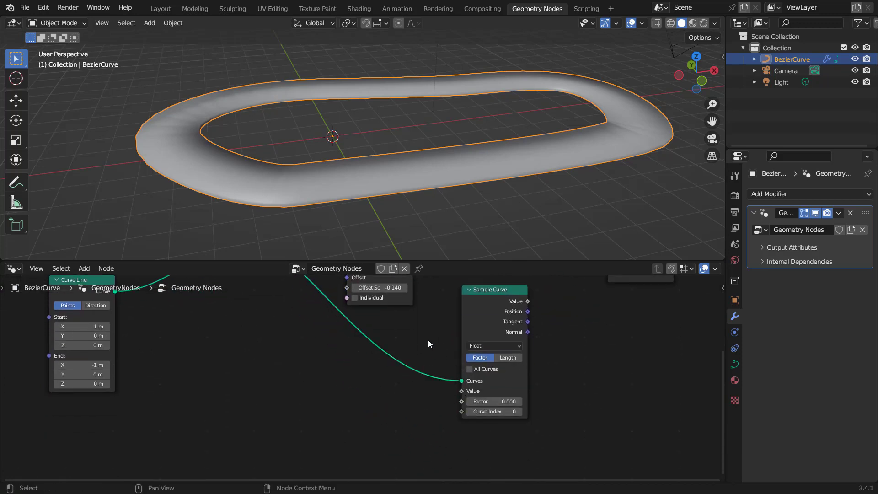
# Step: Move the Group Output node further right to make room
pyautogui.moveTo(428, 340); pyautogui.dragTo(432, 440, button='middle')
pyautogui.moveTo(599, 400); pyautogui.dragTo(503, 380, button='middle')
pyautogui.click(546, 333)
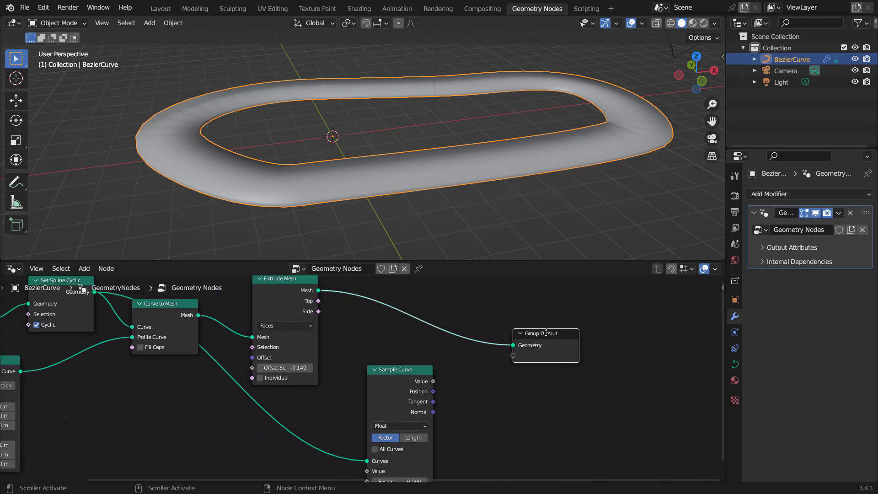
pyautogui.moveTo(545, 333); pyautogui.dragTo(623, 321)
# Step: Add a Set Position node below the Group Output node
pyautogui.click(522, 387)
pyautogui.hotkey('shift', 'a')
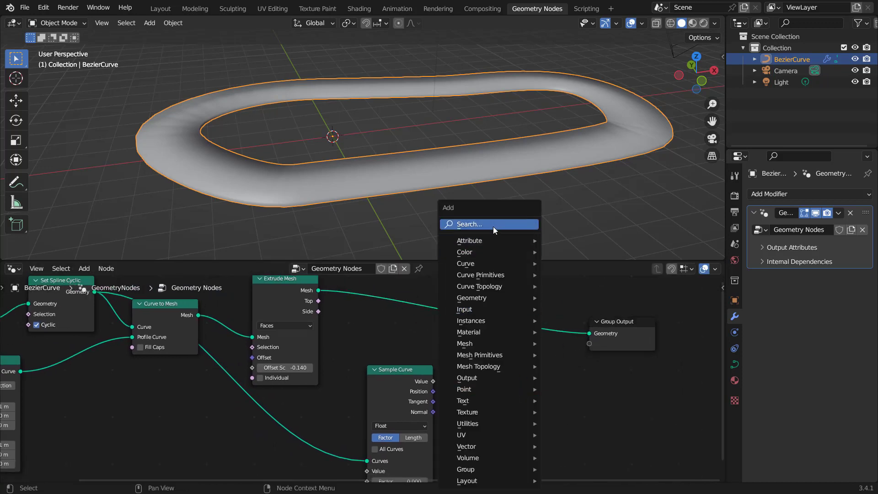
pyautogui.write('set')
pyautogui.click(523, 270)
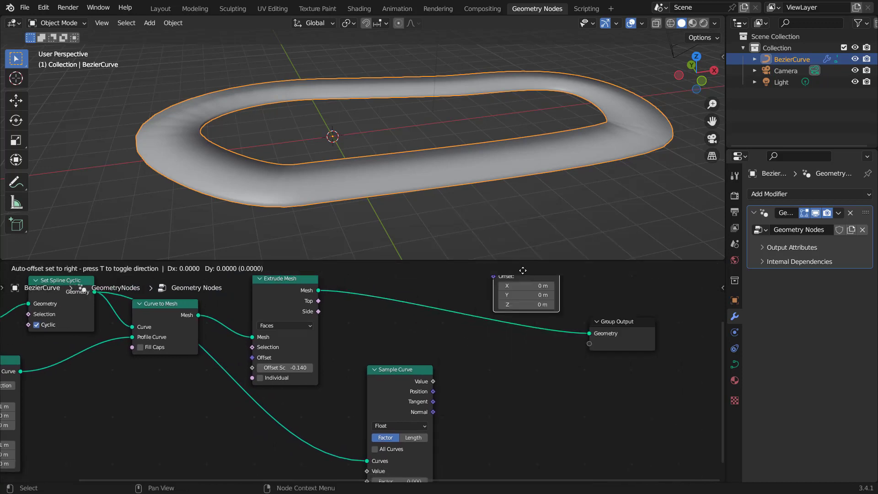
pyautogui.click(513, 392)
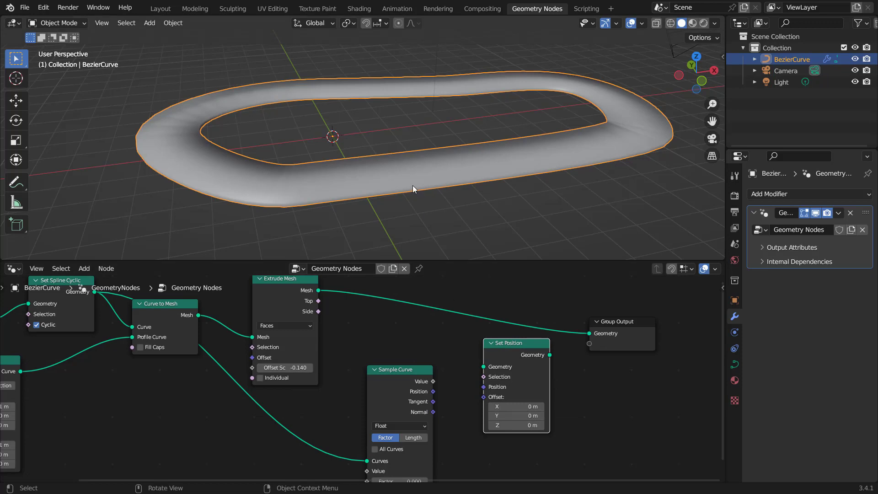
# Step: Feed the Set Spline Cyclic geometry into Set Position and preview its output with a Viewer node
pyautogui.moveTo(353, 353); pyautogui.dragTo(380, 379, button='middle')
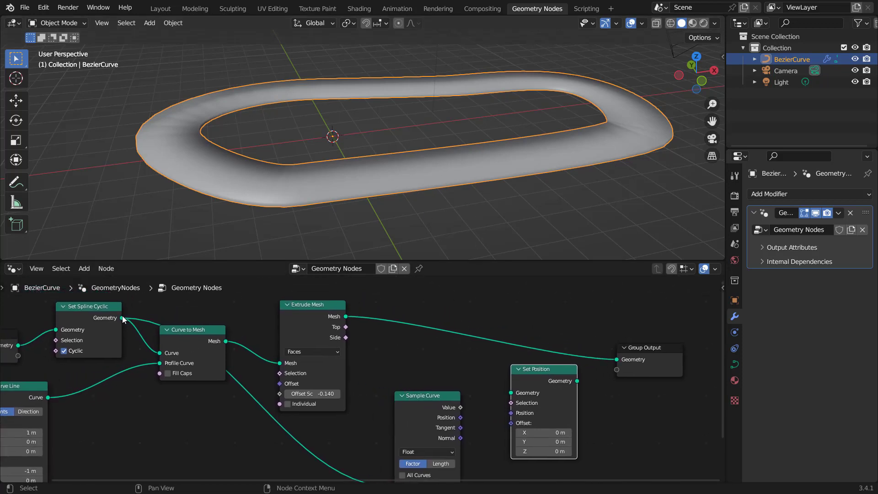
pyautogui.moveTo(123, 317); pyautogui.dragTo(512, 392)
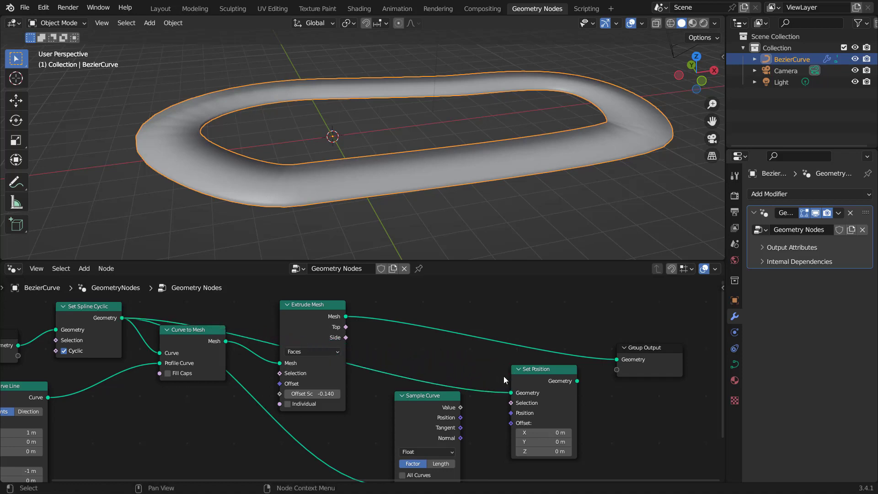
pyautogui.keyDown('ctrl'); pyautogui.keyDown('shift'); pyautogui.click(541, 371); pyautogui.keyUp('shift'); pyautogui.keyUp('ctrl')
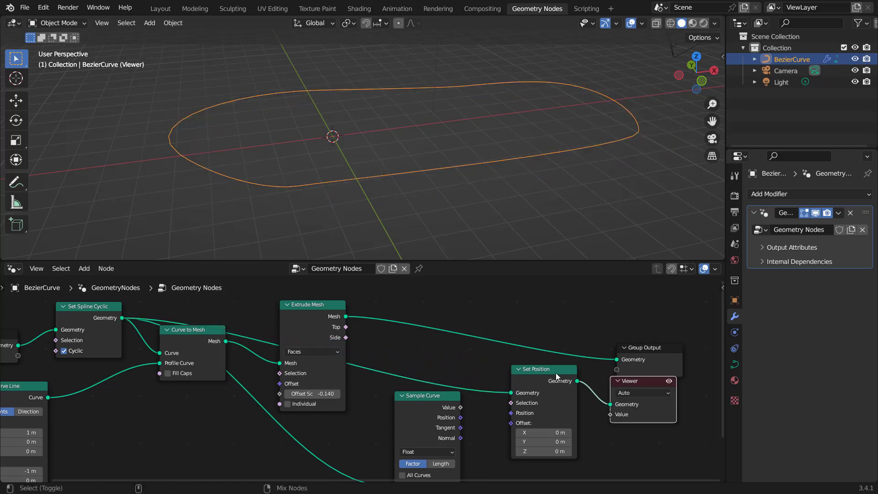
pyautogui.moveTo(624, 381); pyautogui.dragTo(687, 401)
pyautogui.moveTo(620, 344); pyautogui.dragTo(643, 340)
pyautogui.moveTo(595, 403); pyautogui.dragTo(575, 364, button='middle')
pyautogui.scroll(2, 577, 392)
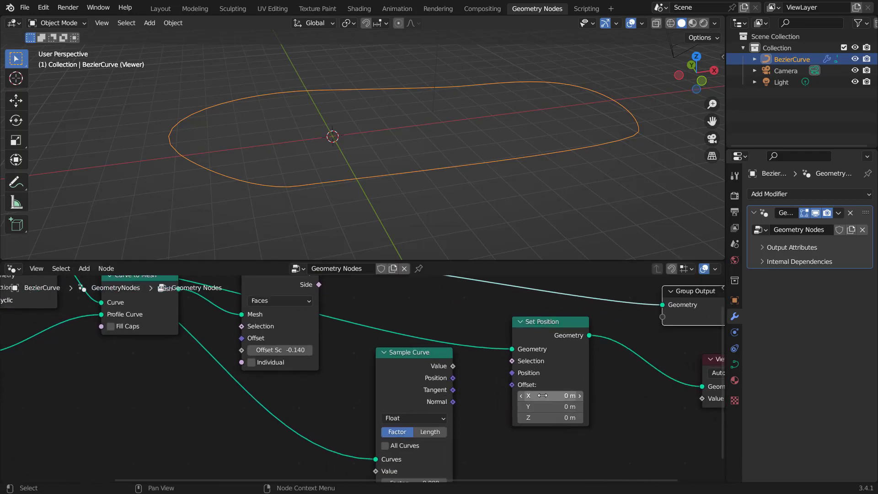
# Step: Connect the Sample Curve's Position output to the Set Position's Position input
pyautogui.moveTo(542, 395); pyautogui.dragTo(593, 395)
pyautogui.hotkey('ctrl', 'z')
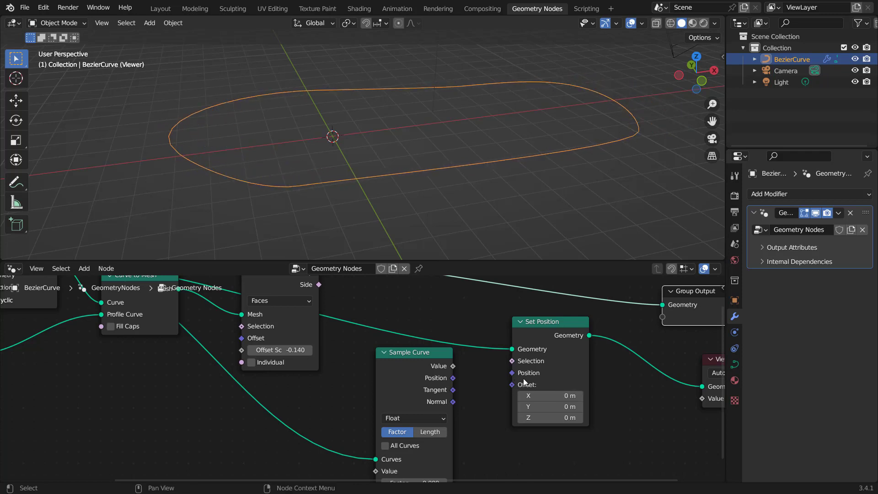
pyautogui.moveTo(406, 357); pyautogui.dragTo(401, 374)
pyautogui.moveTo(454, 398); pyautogui.dragTo(454, 367, button='middle')
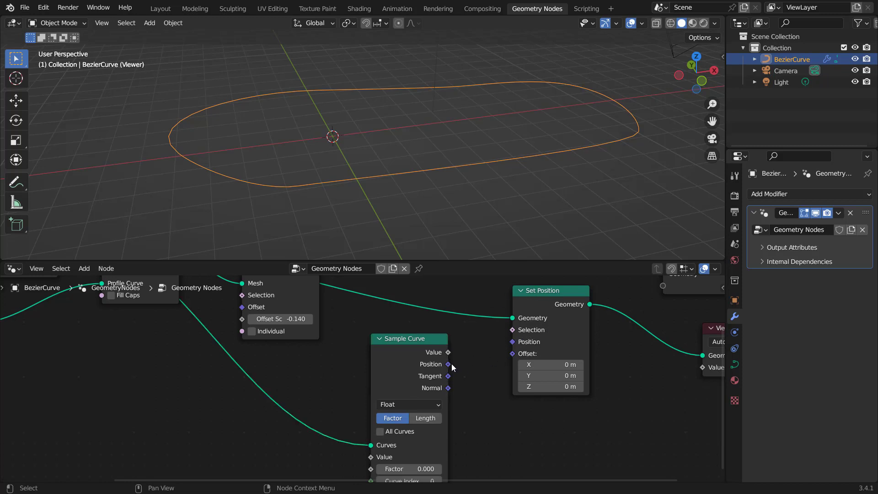
pyautogui.moveTo(452, 364); pyautogui.dragTo(510, 344)
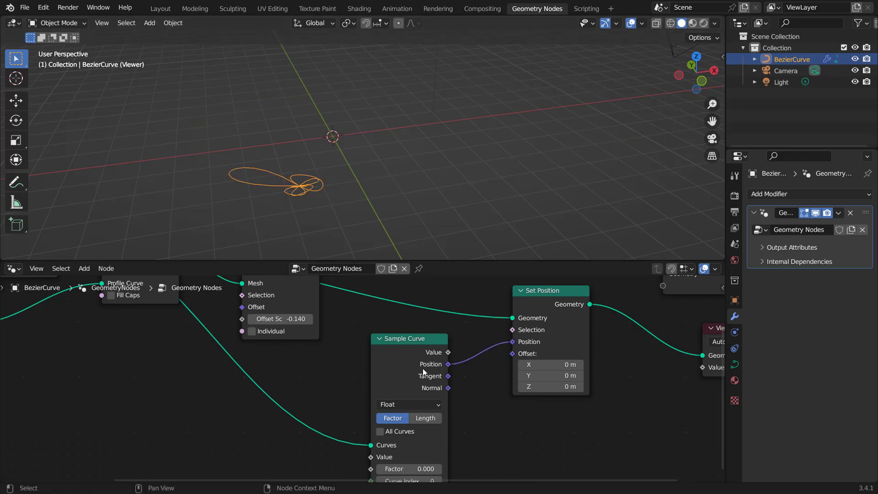
# Step: Scrub the Sample Curve's Factor to 0.813 and back to 0.000 to test sampling along the track
pyautogui.moveTo(446, 398); pyautogui.dragTo(443, 380, button='middle')
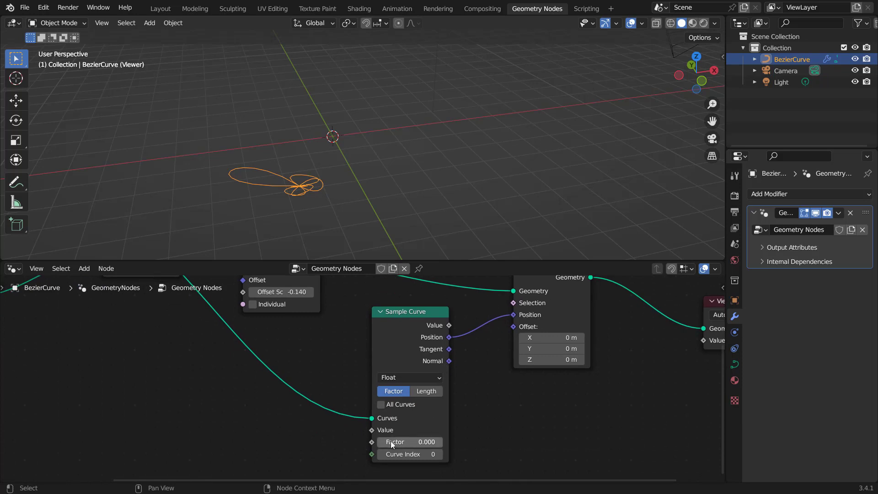
pyautogui.moveTo(391, 440); pyautogui.dragTo(427, 432)
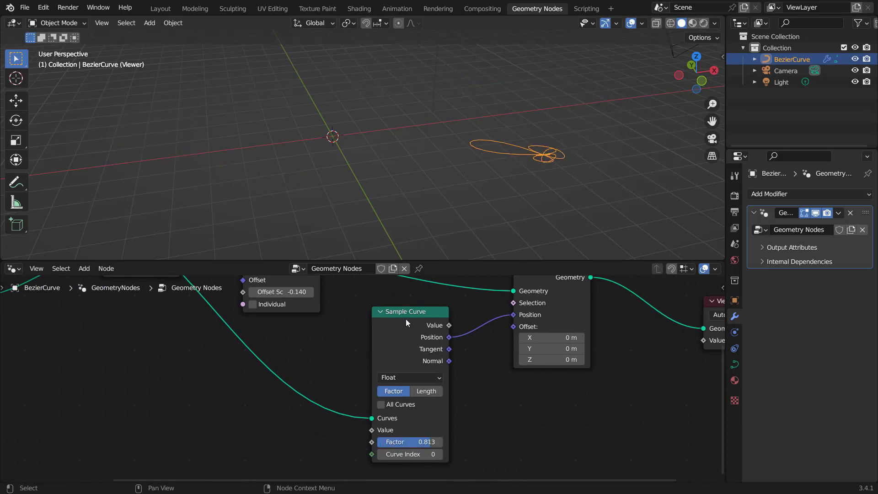
pyautogui.moveTo(463, 338); pyautogui.dragTo(453, 398, button='middle')
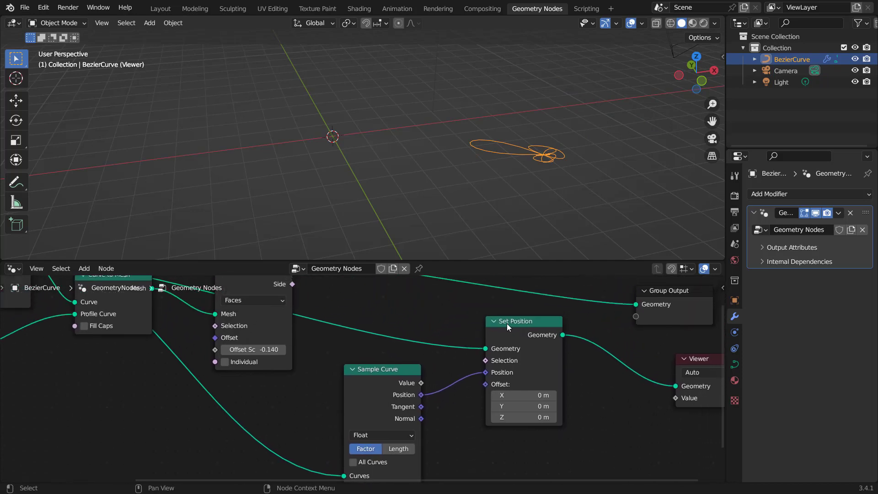
pyautogui.moveTo(411, 337); pyautogui.dragTo(433, 365, button='middle')
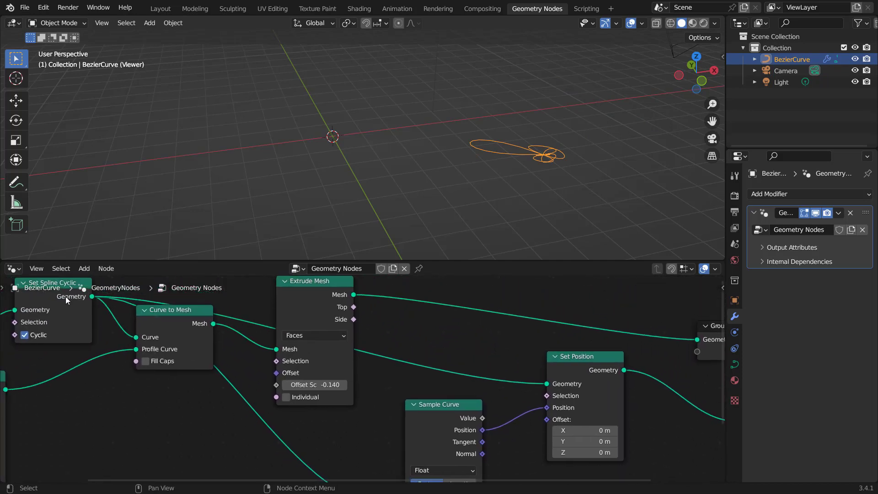
pyautogui.moveTo(425, 415); pyautogui.dragTo(344, 345, button='middle')
pyautogui.moveTo(376, 464); pyautogui.dragTo(330, 464)
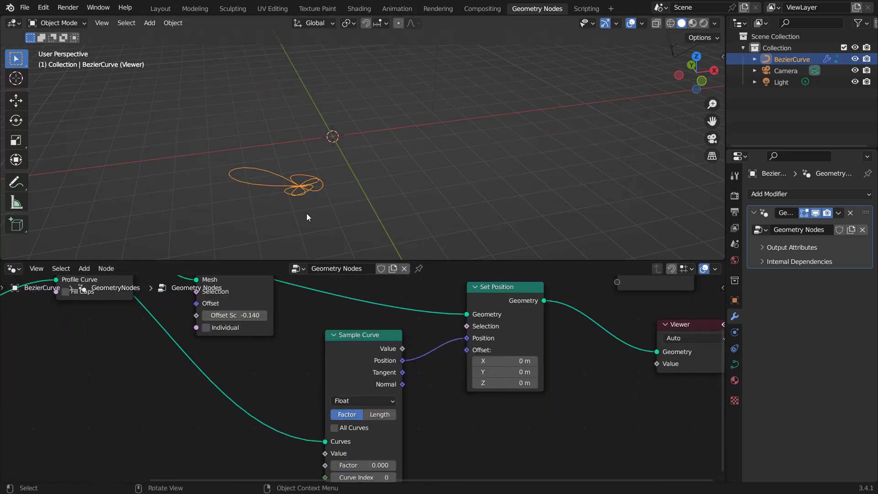
# Step: Insert an Instance on Points node on the link between Set Position and the Viewer
pyautogui.scroll(-3, 339, 313)
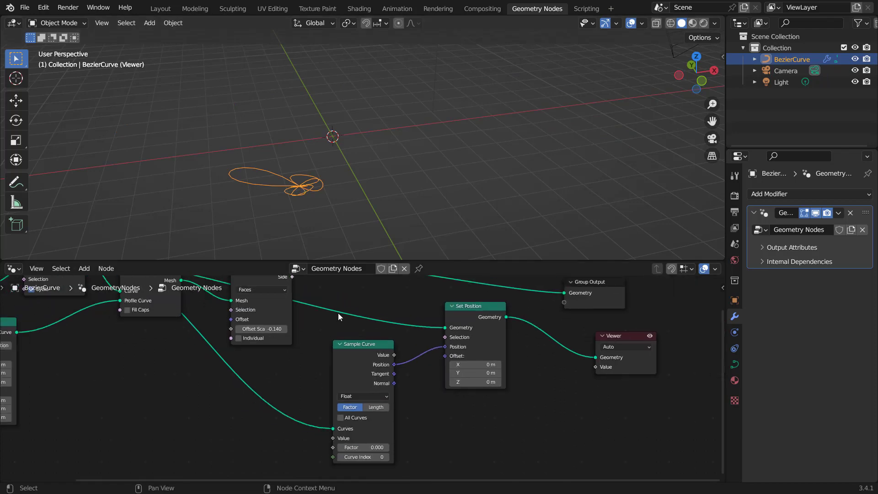
pyautogui.moveTo(339, 312); pyautogui.dragTo(394, 323, button='middle')
pyautogui.scroll(6, 582, 417)
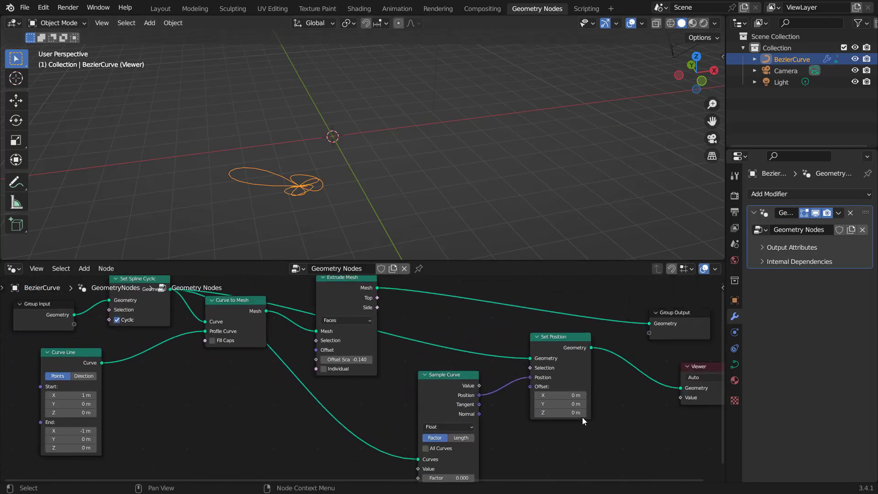
pyautogui.moveTo(627, 407); pyautogui.dragTo(490, 370, button='middle')
pyautogui.scroll(-1, 490, 379)
pyautogui.scroll(-1, 491, 383)
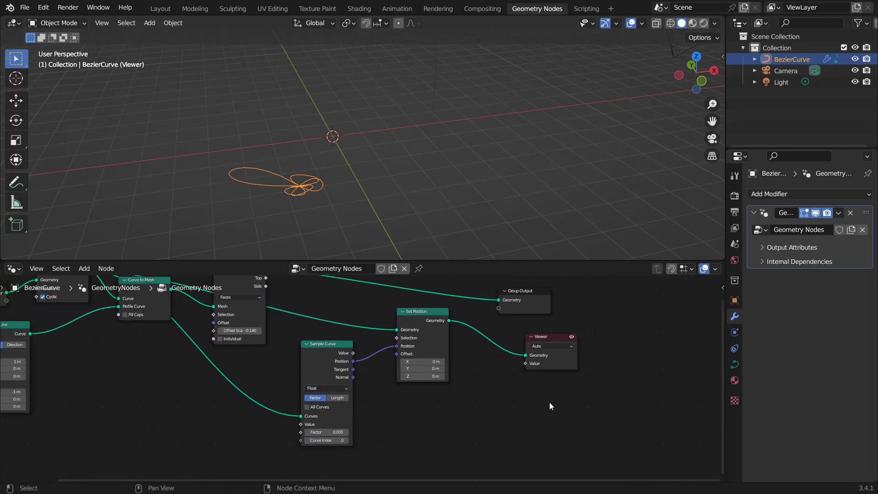
pyautogui.hotkey('shift', 'a')
pyautogui.click(530, 204)
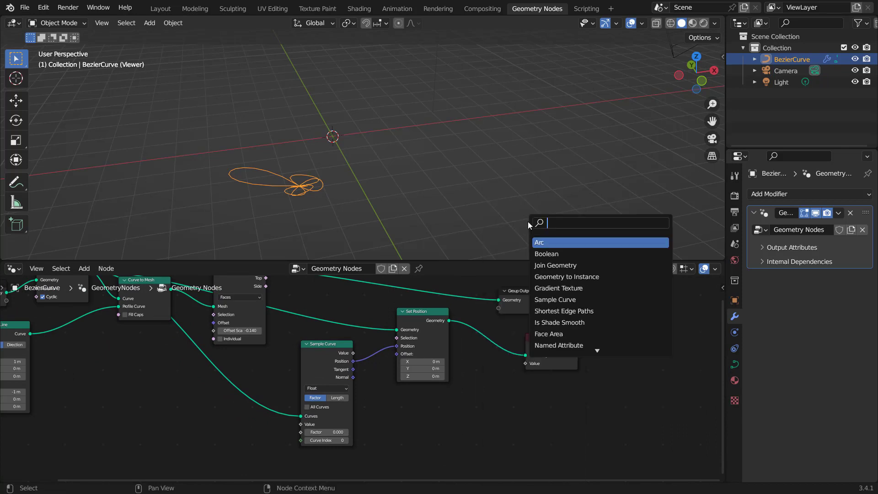
pyautogui.write('instance')
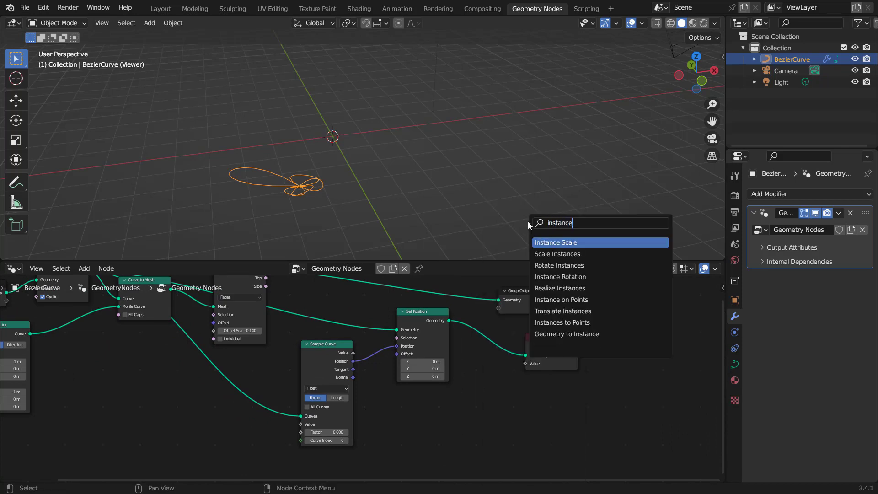
pyautogui.click(580, 299)
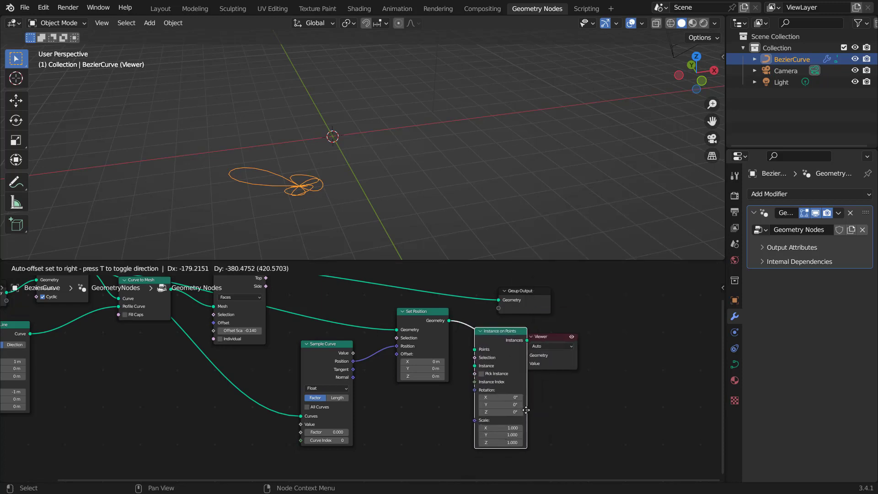
pyautogui.click(524, 408)
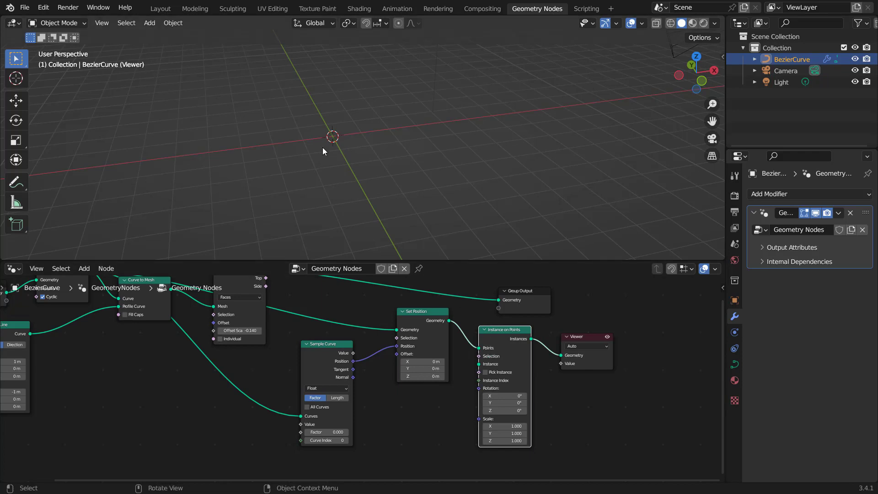
# Step: Feed a Cube mesh node into the Instance on Points node's Instance input
pyautogui.scroll(1, 528, 383)
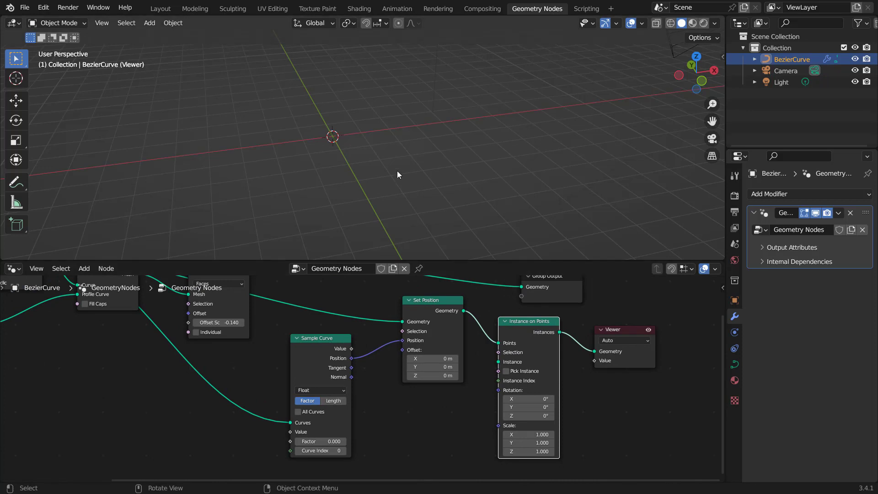
pyautogui.scroll(2, 484, 356)
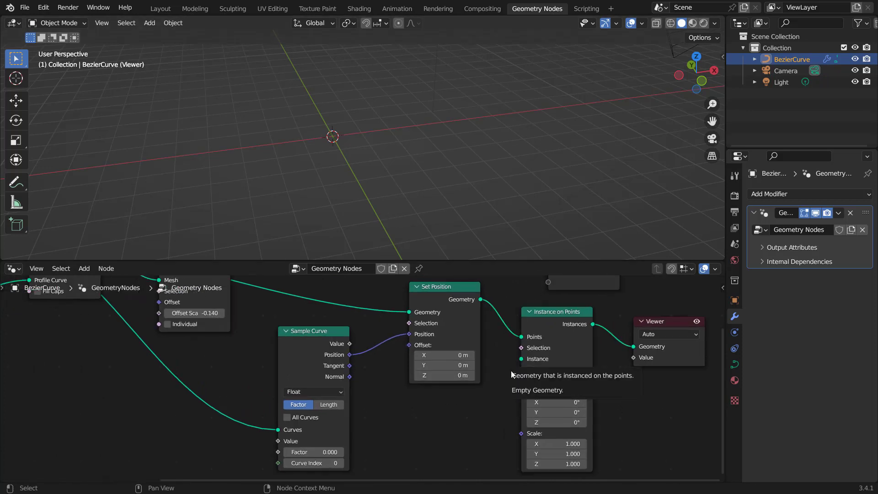
pyautogui.moveTo(521, 359); pyautogui.dragTo(458, 432)
pyautogui.write('cube')
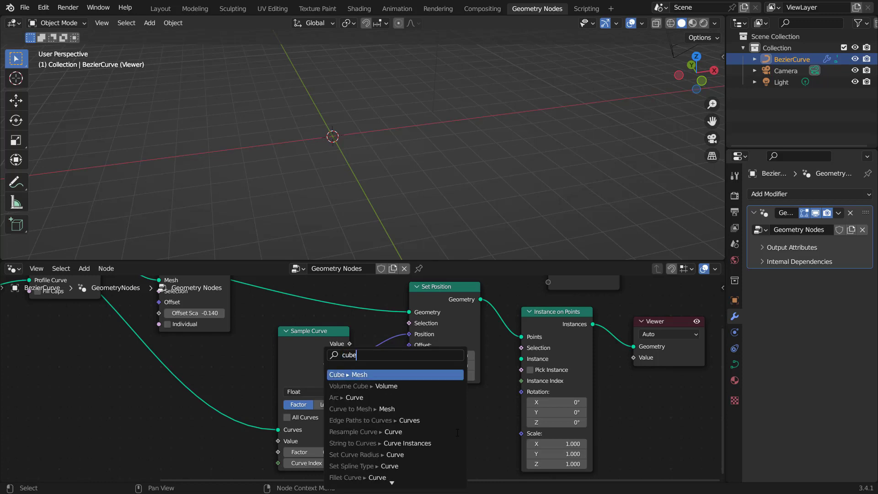
pyautogui.click(436, 375)
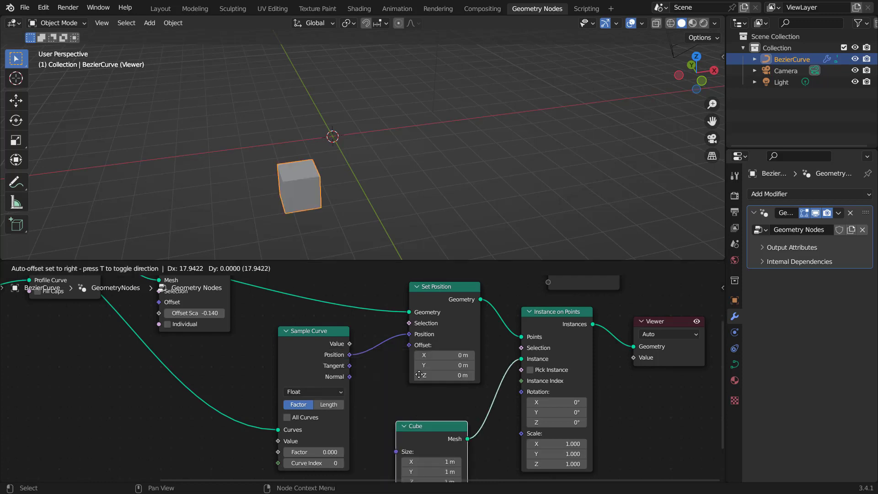
pyautogui.scroll(-2, 371, 165)
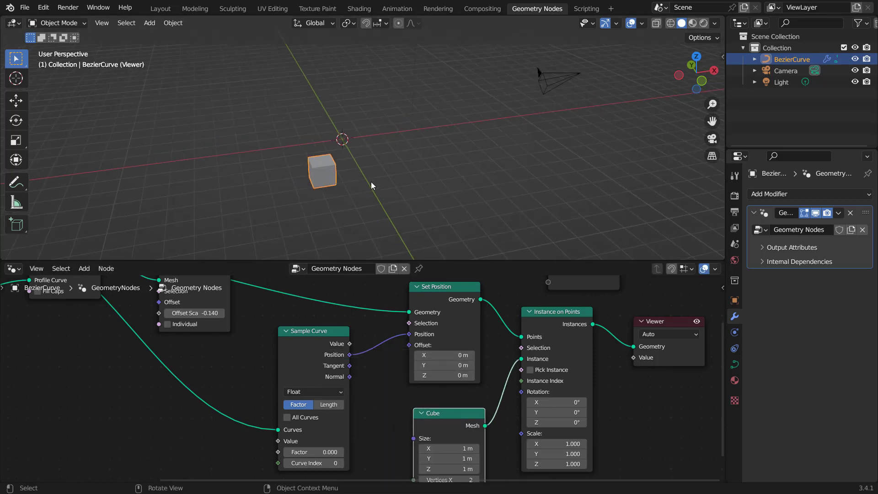
pyautogui.moveTo(300, 452)
pyautogui.mouseDown()
pyautogui.moveTo(332, 452)
pyautogui.moveTo(293, 452)
pyautogui.mouseUp()
pyautogui.moveTo(313, 451)
pyautogui.mouseDown()
pyautogui.moveTo(325, 452)
pyautogui.moveTo(307, 451)
pyautogui.mouseUp()
pyautogui.scroll(-2, 446, 282)
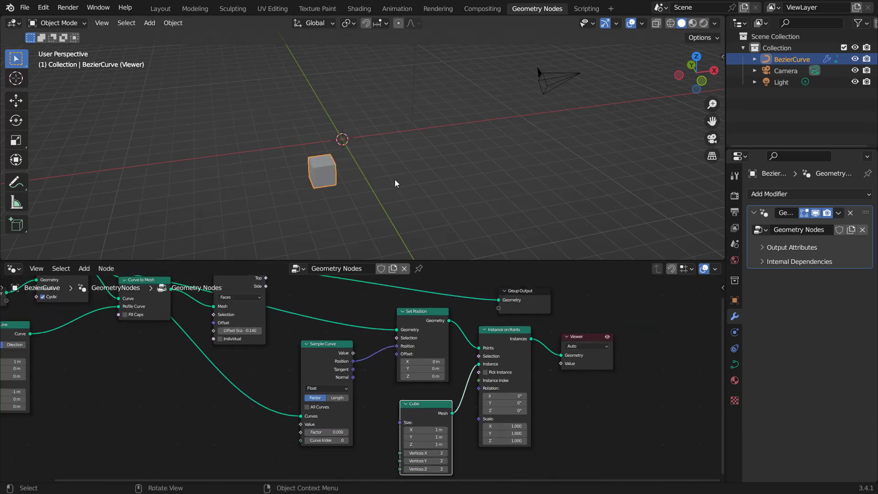
# Step: Move the Viewer and Group Output nodes aside and connect the Instances output to the Group Output geometry
pyautogui.moveTo(544, 374); pyautogui.dragTo(421, 393, button='middle')
pyautogui.moveTo(455, 356); pyautogui.dragTo(540, 365)
pyautogui.moveTo(399, 312); pyautogui.dragTo(561, 325)
pyautogui.moveTo(407, 357); pyautogui.dragTo(538, 331)
# Step: Insert a Join Geometry node between Instance on Points and the Group Output
pyautogui.hotkey('shift', 'a')
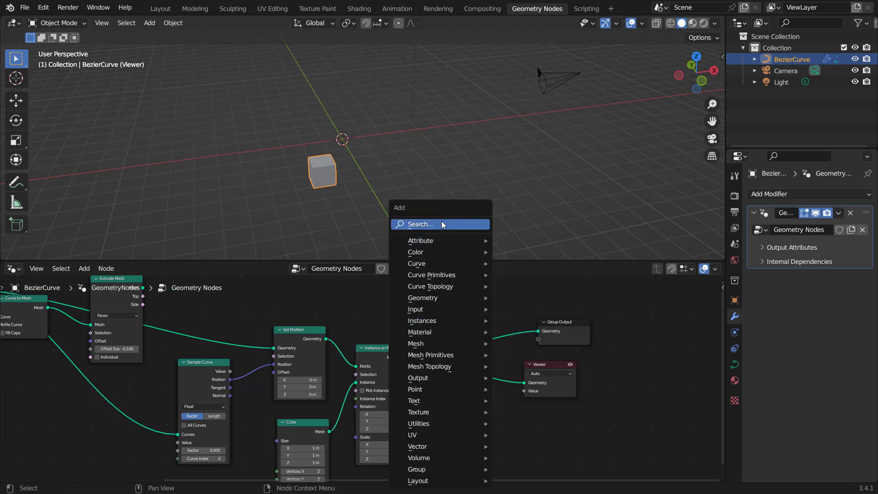
pyautogui.click(441, 224)
pyautogui.write('join')
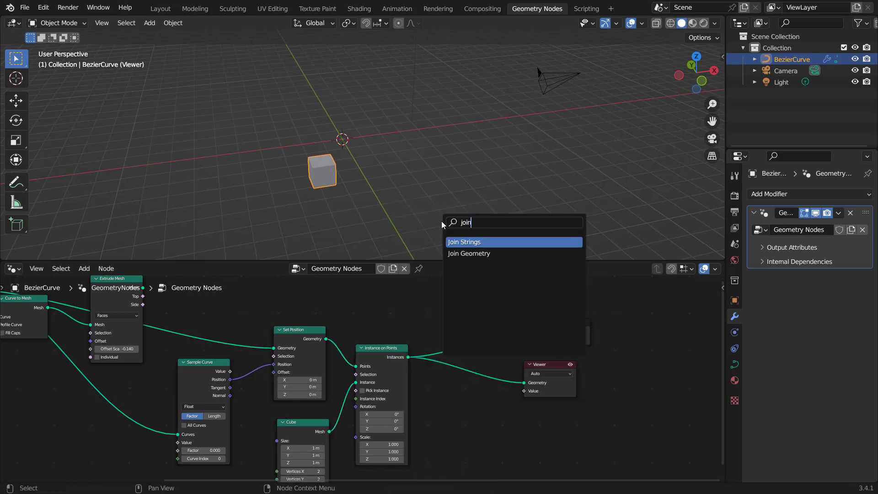
pyautogui.click(473, 253)
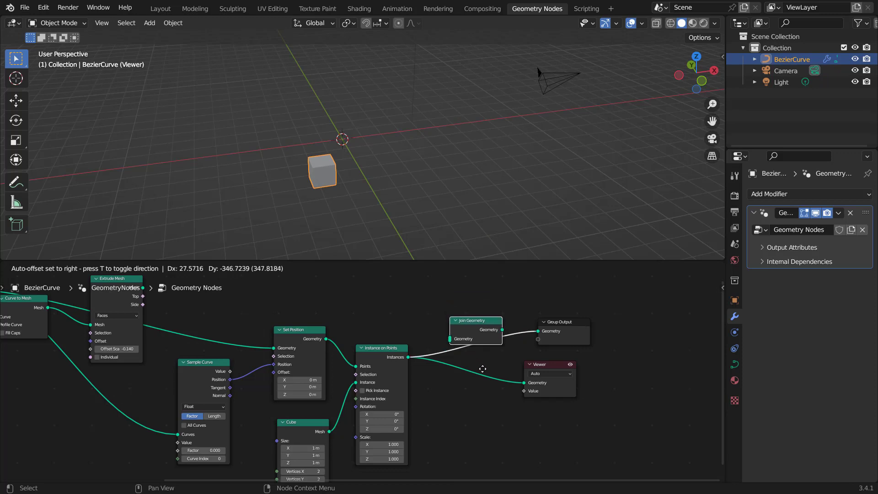
pyautogui.click(473, 344)
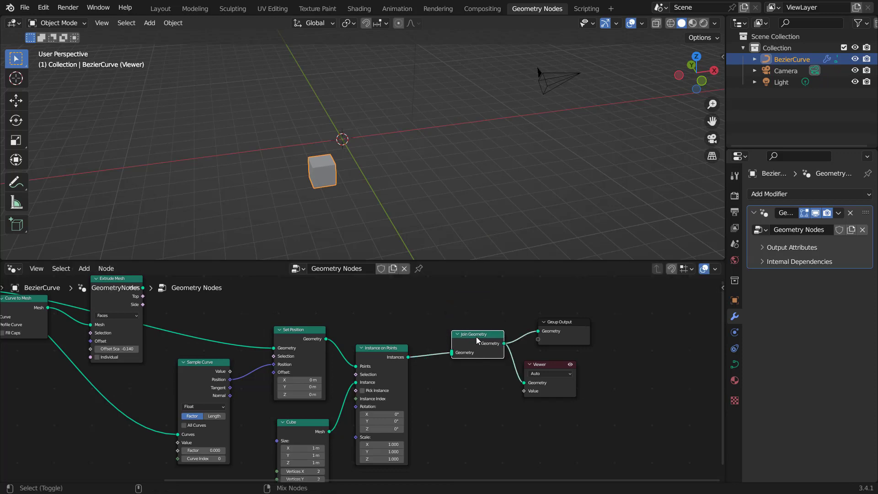
pyautogui.moveTo(476, 337); pyautogui.dragTo(490, 354, button='middle')
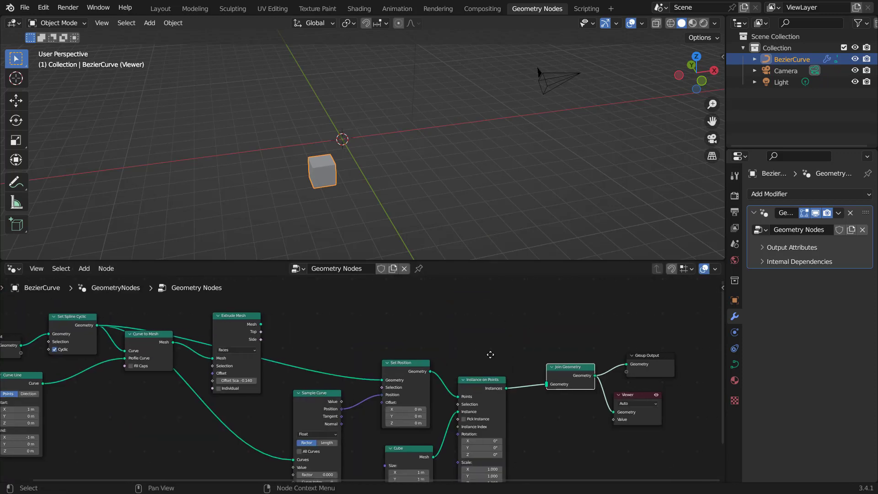
# Step: Connect the Extrude Mesh output into the Join Geometry node to combine the road with the cube instances
pyautogui.keyDown('ctrl'); pyautogui.keyDown('shift'); pyautogui.click(237, 317); pyautogui.keyUp('shift'); pyautogui.keyUp('ctrl')
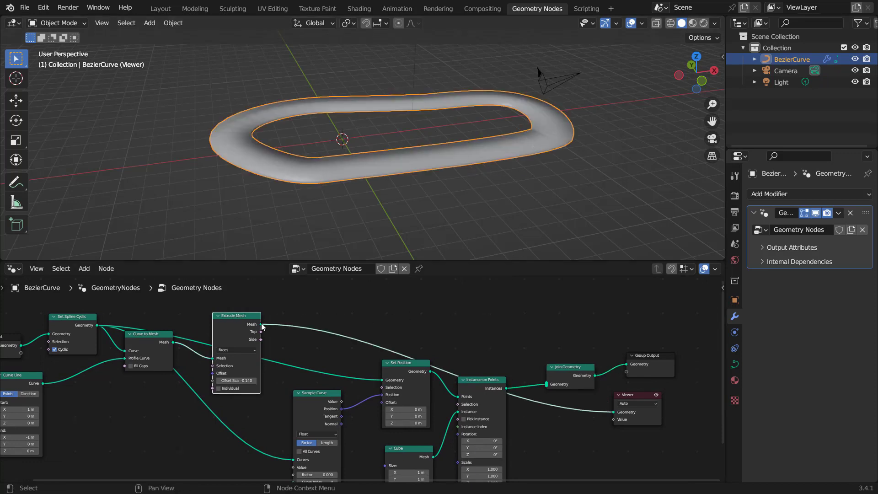
pyautogui.moveTo(262, 326); pyautogui.dragTo(554, 383)
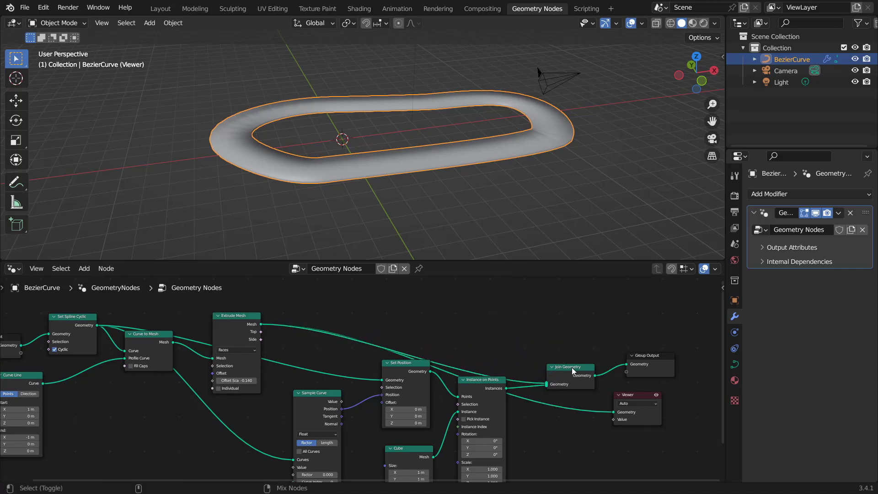
pyautogui.keyDown('ctrl'); pyautogui.keyDown('shift'); pyautogui.click(572, 371); pyautogui.keyUp('shift'); pyautogui.keyUp('ctrl')
# Step: Add a Random Value node from the Sample Curve's Factor input and connect its Value to Factor
pyautogui.moveTo(332, 400); pyautogui.dragTo(417, 392, button='middle')
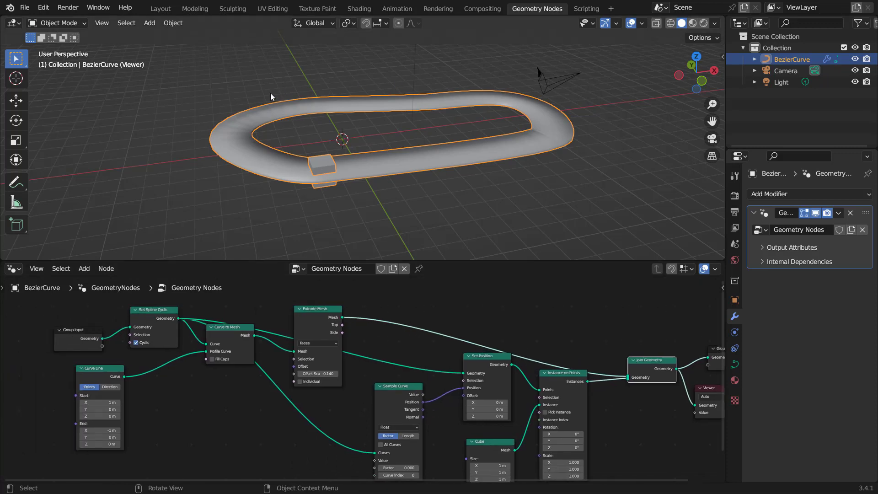
pyautogui.moveTo(341, 451); pyautogui.dragTo(287, 367, button='middle')
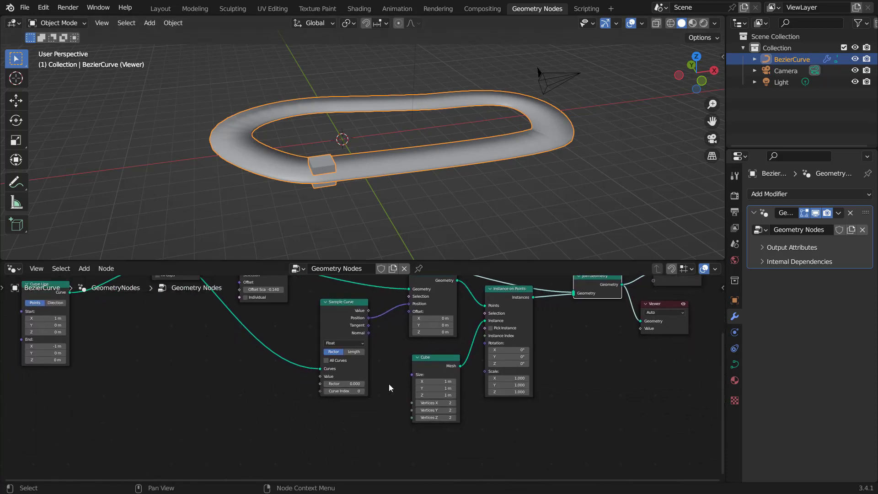
pyautogui.scroll(2, 389, 384)
pyautogui.moveTo(335, 386); pyautogui.dragTo(305, 386)
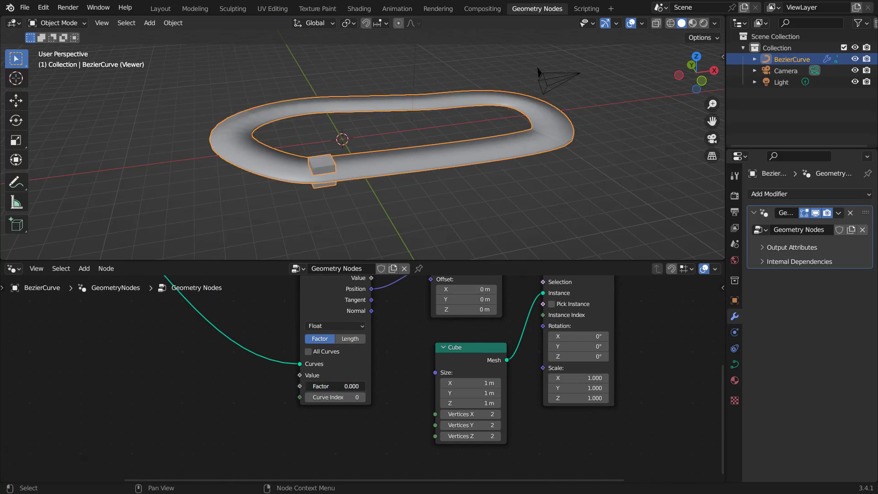
pyautogui.moveTo(420, 364); pyautogui.dragTo(393, 399, button='middle')
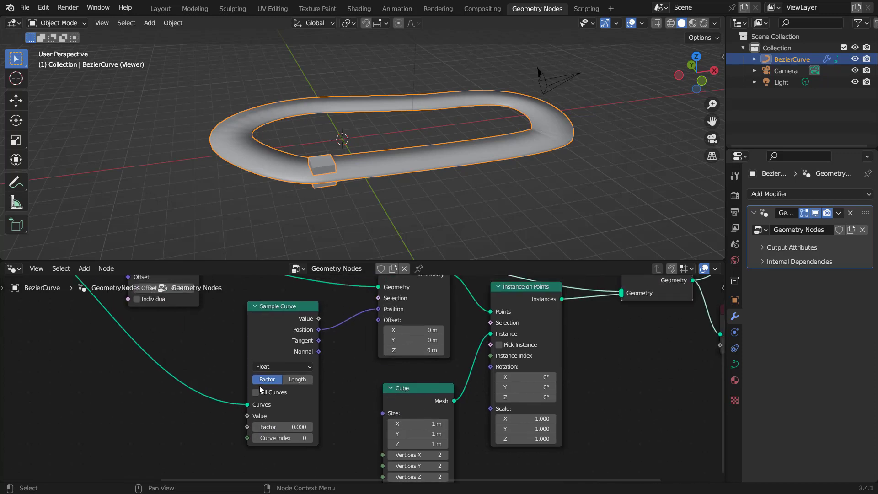
pyautogui.moveTo(260, 386); pyautogui.dragTo(364, 380, button='middle')
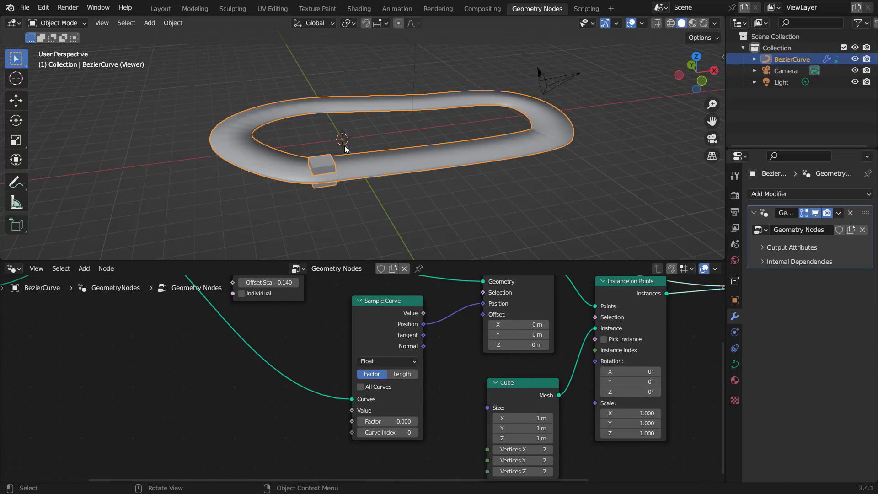
pyautogui.moveTo(383, 439); pyautogui.dragTo(357, 410, button='middle')
pyautogui.scroll(3, 384, 430)
pyautogui.moveTo(356, 397)
pyautogui.mouseDown()
pyautogui.moveTo(425, 397)
pyautogui.moveTo(357, 397)
pyautogui.mouseUp()
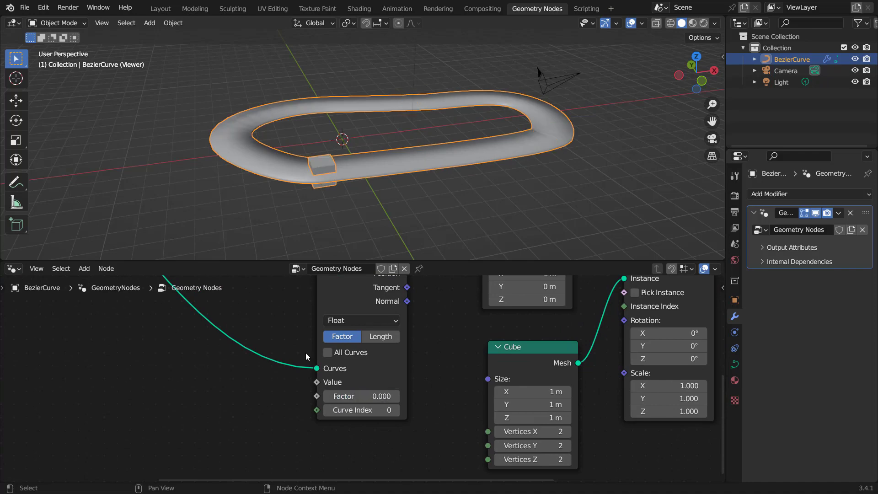
pyautogui.scroll(-4, 292, 325)
pyautogui.moveTo(293, 326); pyautogui.dragTo(322, 421, button='middle')
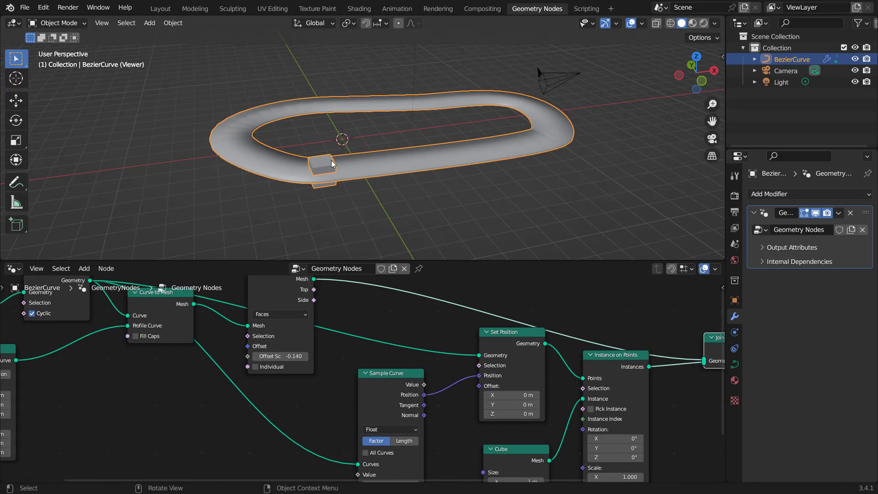
pyautogui.scroll(2, 506, 387)
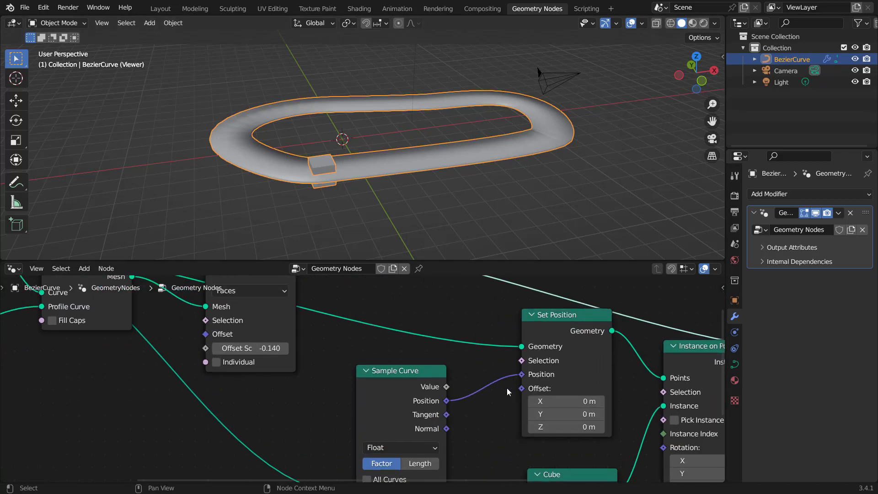
pyautogui.moveTo(476, 451); pyautogui.dragTo(483, 350, button='middle')
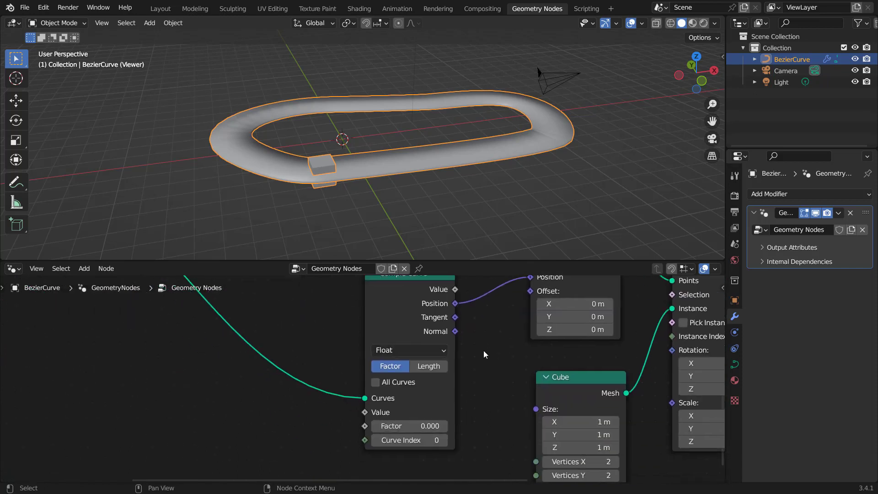
pyautogui.moveTo(478, 400); pyautogui.dragTo(503, 361, button='middle')
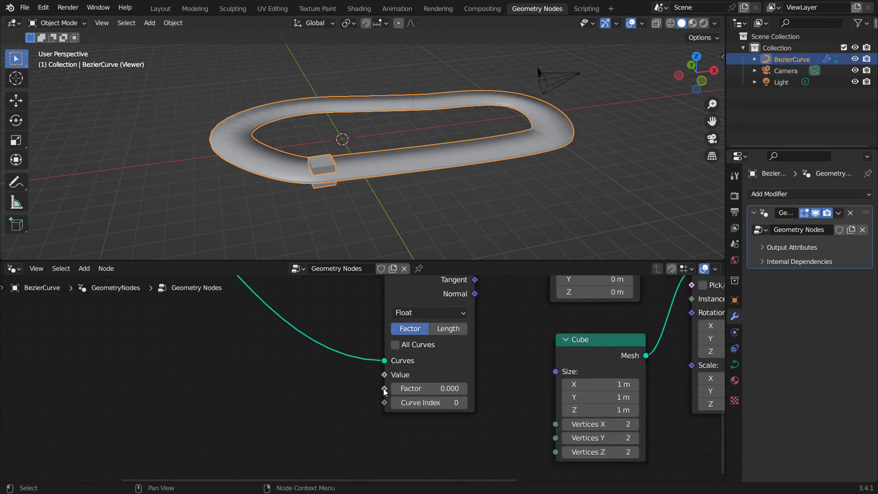
pyautogui.moveTo(384, 389); pyautogui.dragTo(266, 402)
pyautogui.write('r')
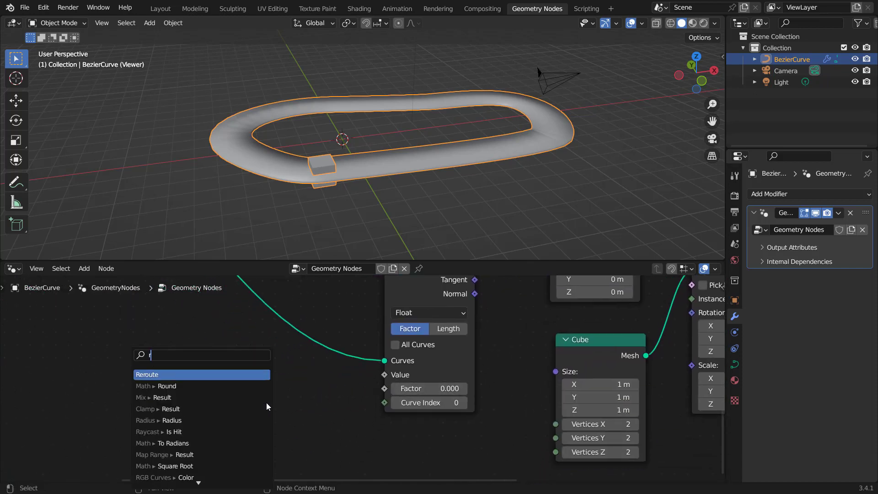
pyautogui.write('andom')
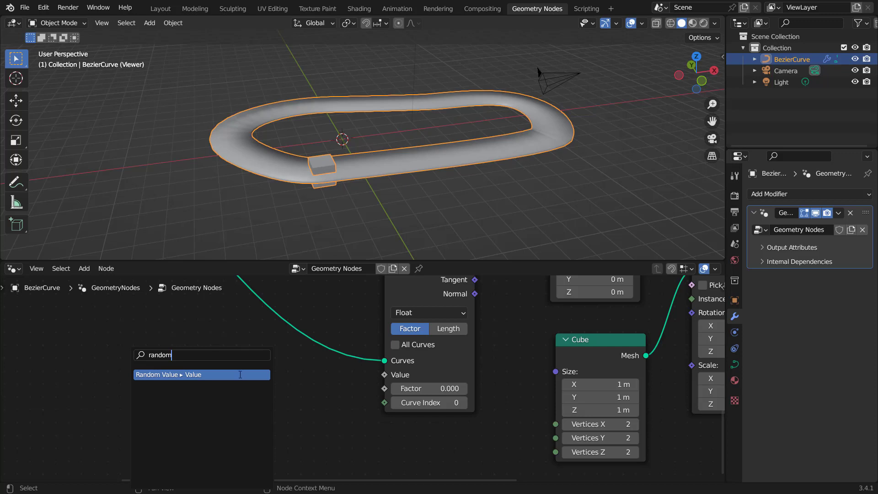
pyautogui.click(240, 374)
pyautogui.click(278, 378)
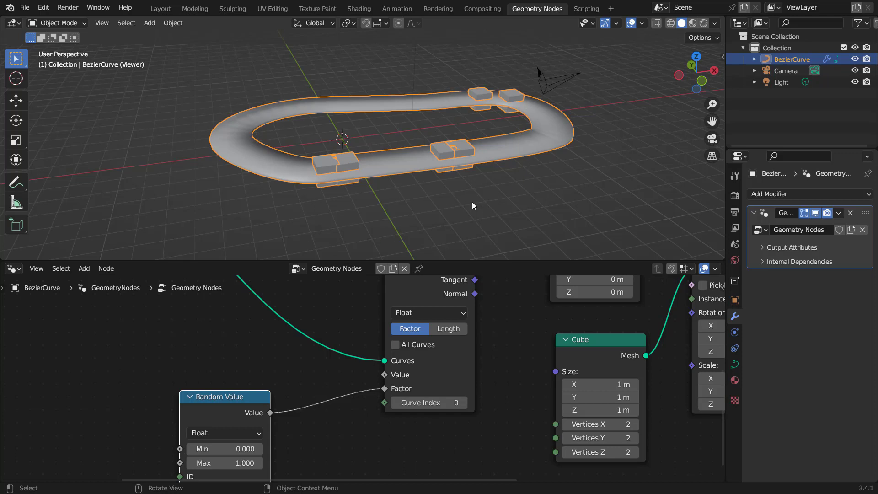
# Step: Undo the Random Value link, reconnect Random Value to the Sample Curve's Factor, and reposition the Random Value node
pyautogui.hotkey('ctrl', 'z')
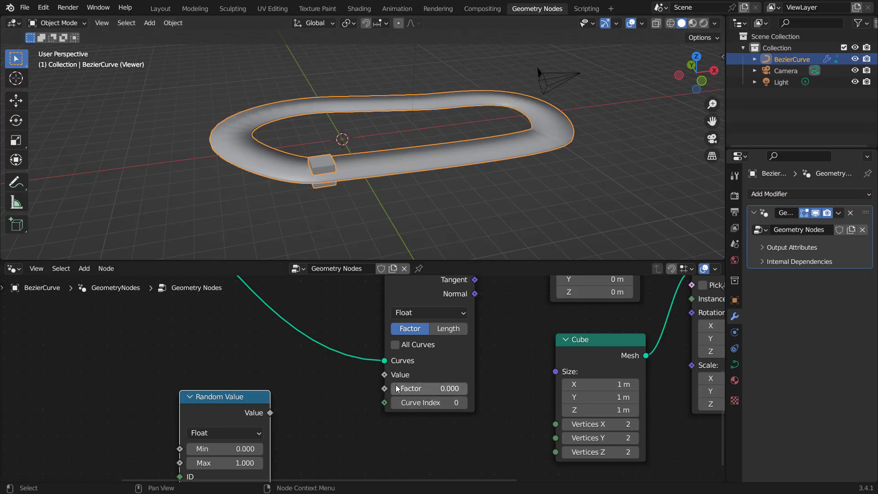
pyautogui.moveTo(270, 413); pyautogui.dragTo(384, 388)
pyautogui.moveTo(299, 395); pyautogui.dragTo(317, 356, button='middle')
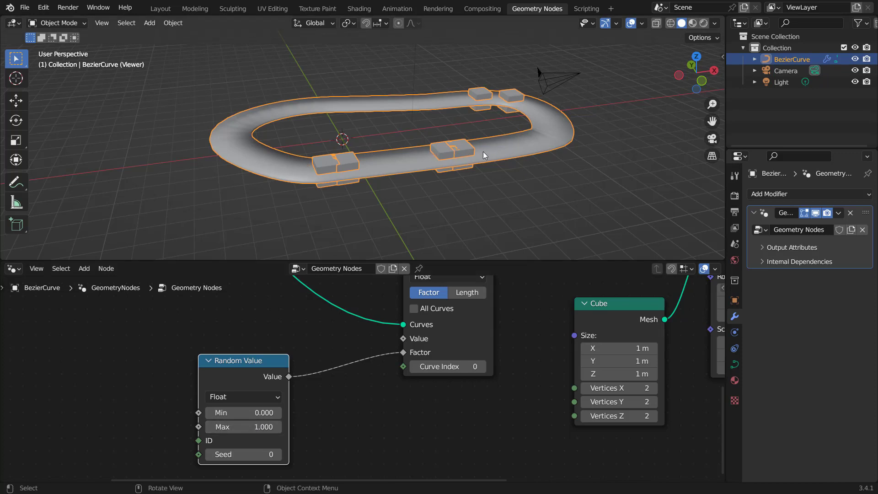
# Step: Move the Random Value node lower and hide the 3D viewport toolbar
pyautogui.moveTo(244, 369); pyautogui.dragTo(199, 389)
pyautogui.press('t')
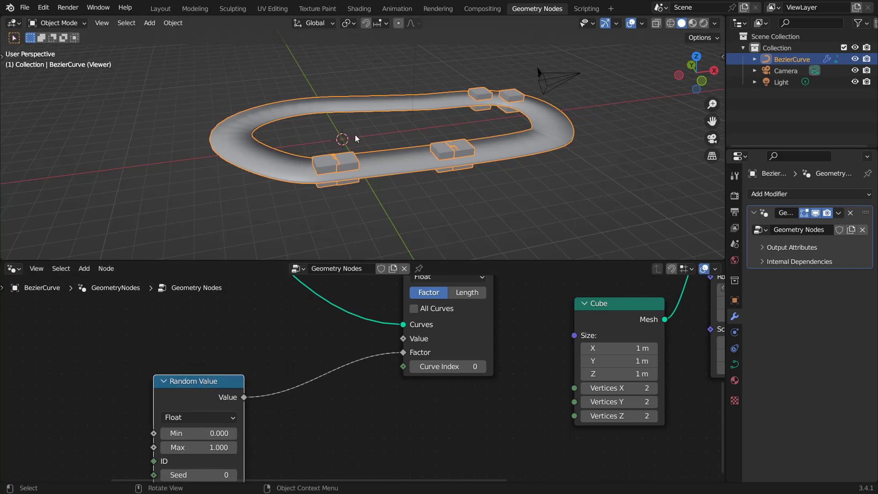
# Step: Play and stop the animation, then return to the first frame
pyautogui.press('space')
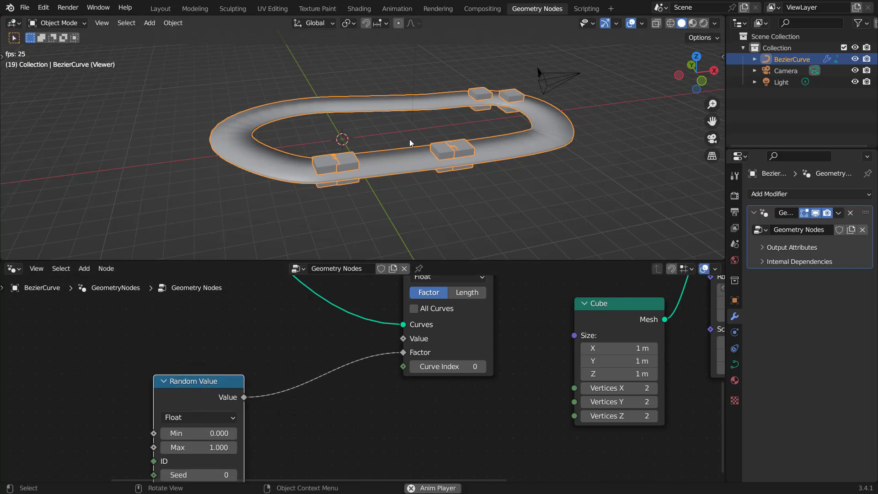
pyautogui.press('space')
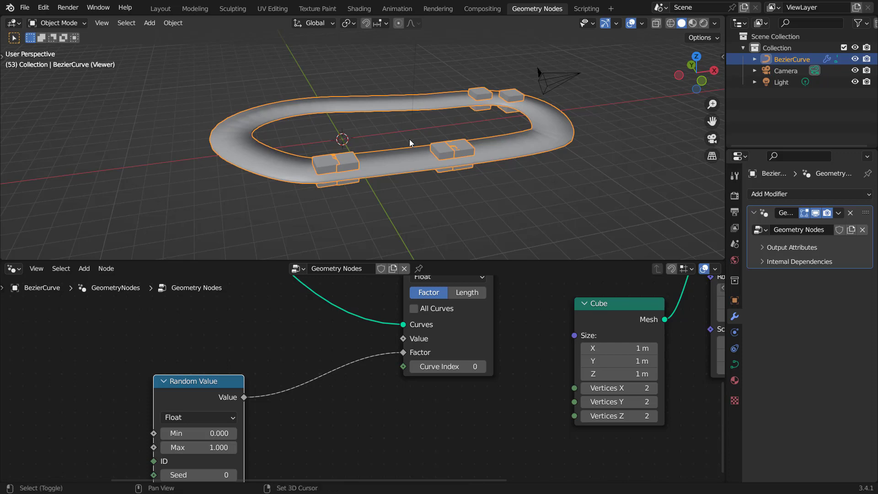
pyautogui.hotkey('shift', 'Left')
# Step: Add a Scene Time node to the node tree
pyautogui.moveTo(294, 316); pyautogui.dragTo(397, 324, button='middle')
pyautogui.hotkey('shift', 'a')
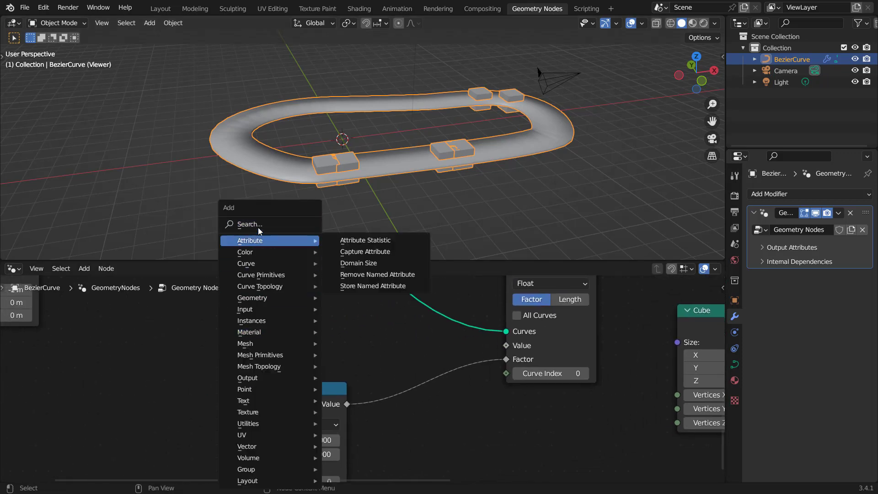
pyautogui.click(259, 225)
pyautogui.write('sce')
pyautogui.click(286, 245)
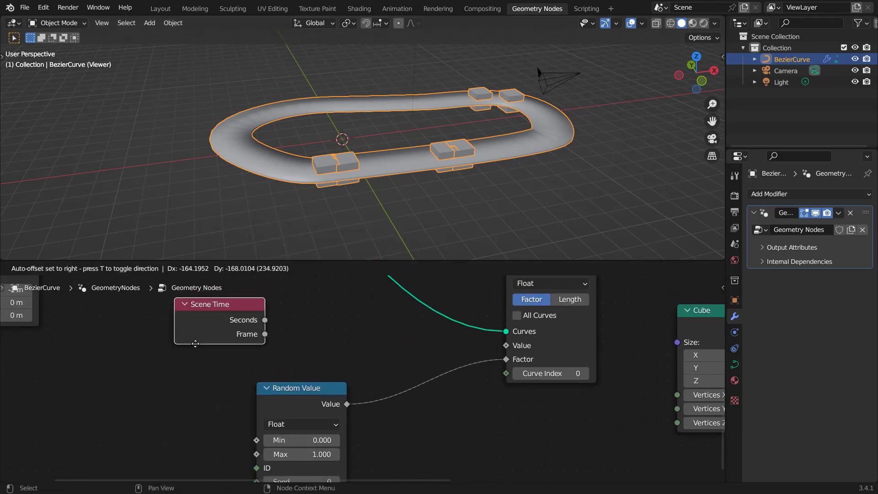
pyautogui.click(168, 365)
# Step: Arrange the nodes and connect Scene Time's Seconds output to the Sample Curve's Factor input
pyautogui.moveTo(305, 394); pyautogui.dragTo(307, 425)
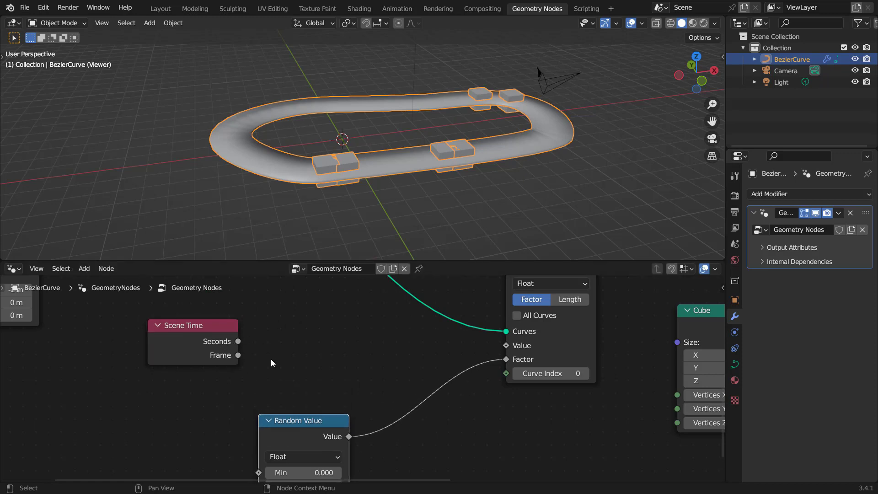
pyautogui.moveTo(215, 330); pyautogui.dragTo(169, 359)
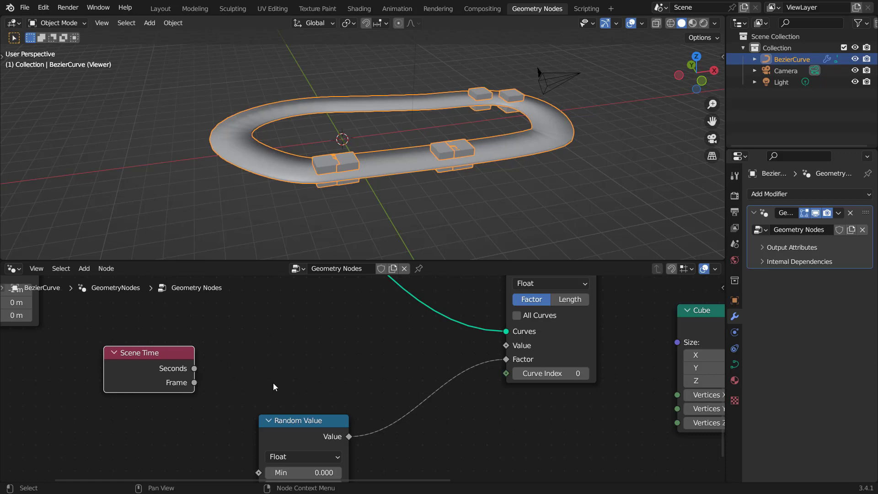
pyautogui.moveTo(273, 383); pyautogui.dragTo(283, 358, button='middle')
pyautogui.moveTo(185, 335); pyautogui.dragTo(176, 350)
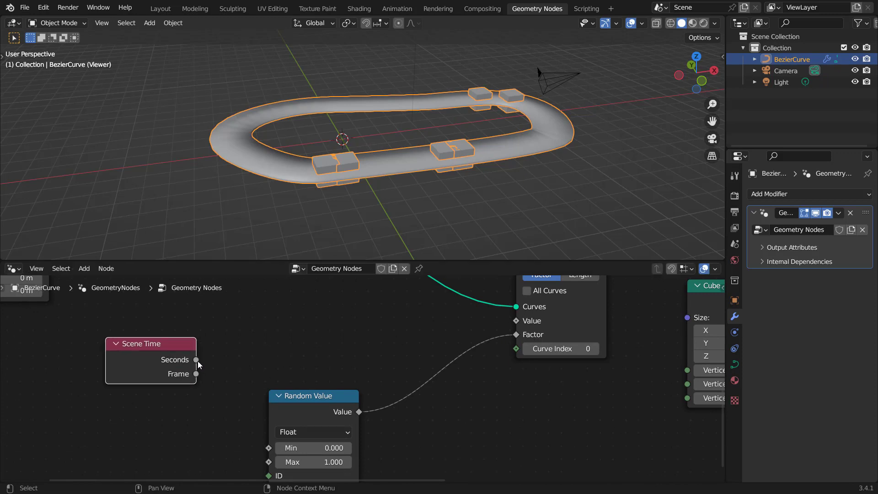
pyautogui.moveTo(196, 360); pyautogui.dragTo(522, 333)
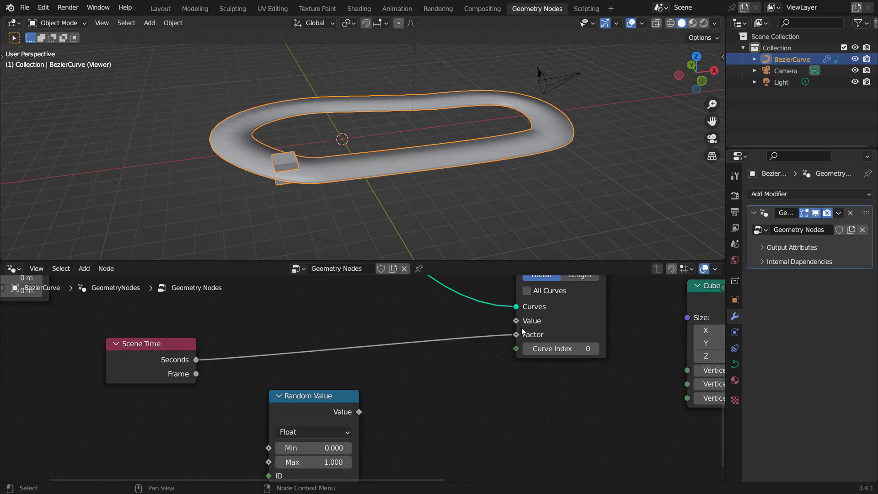
# Step: Play and stop the animation to preview the instanced cubes along the track
pyautogui.press('space')
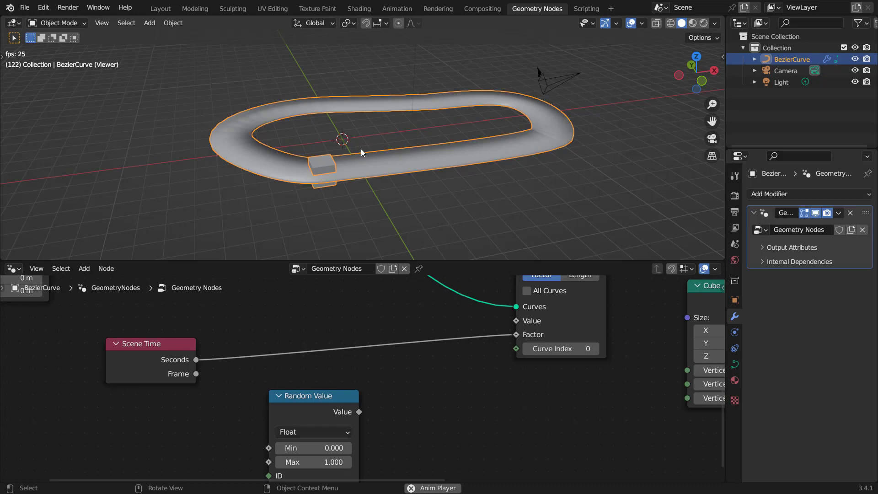
pyautogui.press('space')
pyautogui.moveTo(320, 397); pyautogui.dragTo(308, 389)
pyautogui.moveTo(413, 383); pyautogui.dragTo(407, 376, button='middle')
# Step: Insert a Math Add node between Seconds and Factor, and feed Random Value into its second input
pyautogui.hotkey('shift', 'a')
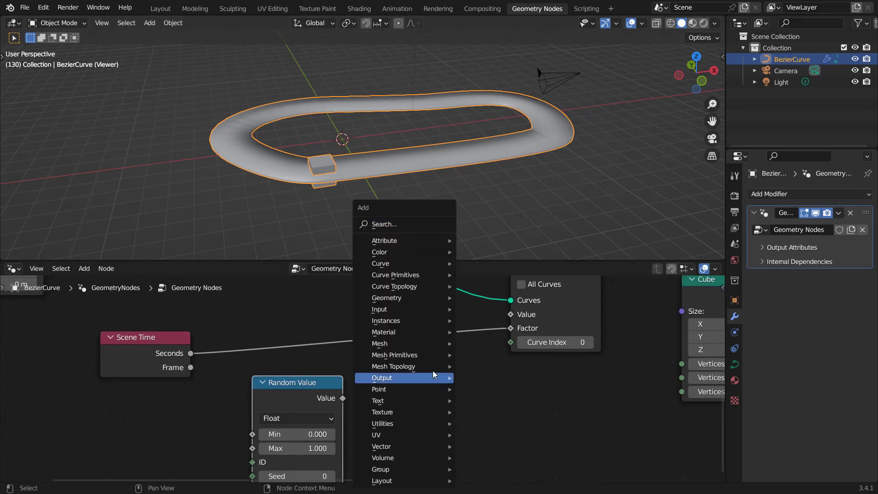
pyautogui.click(405, 229)
pyautogui.write('math')
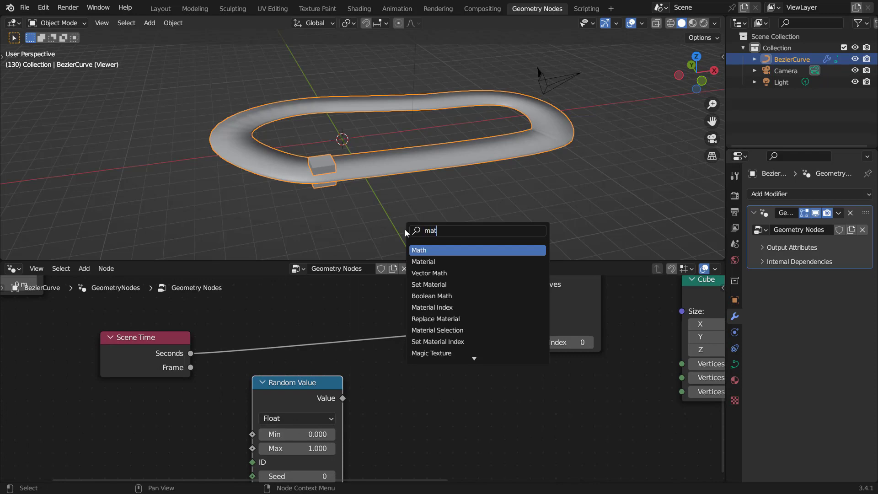
pyautogui.click(429, 247)
pyautogui.click(357, 327)
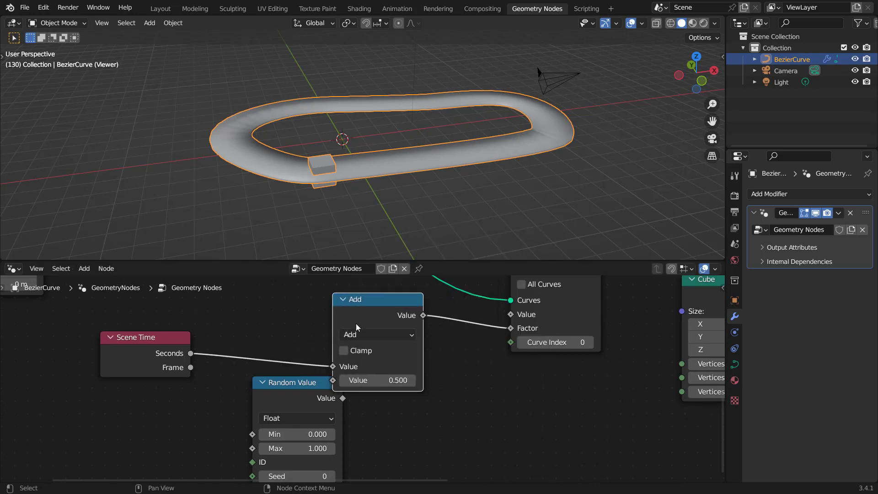
pyautogui.moveTo(306, 383); pyautogui.dragTo(334, 383)
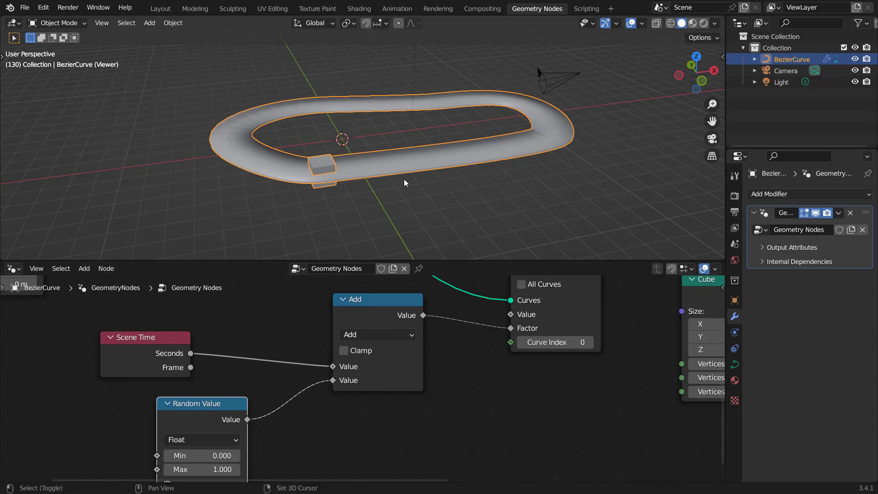
# Step: Replay the animation from the first frame to preview the cube motion
pyautogui.hotkey('shift', 'Left')
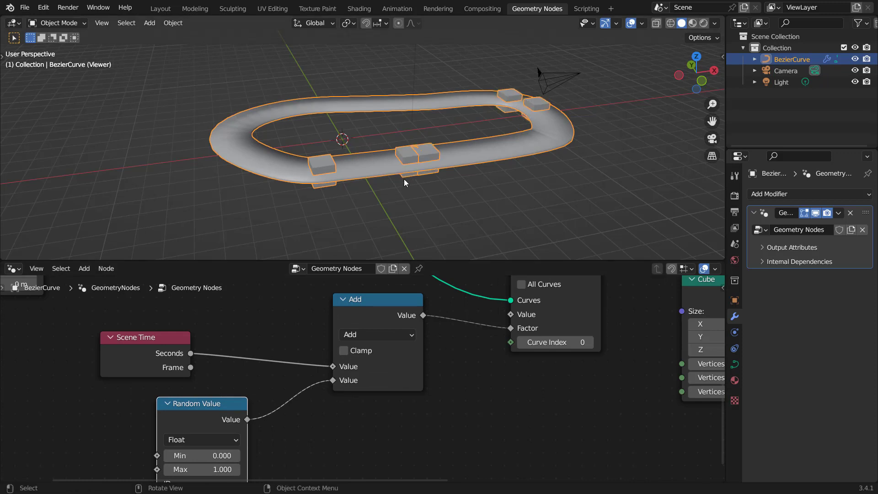
pyautogui.press('space')
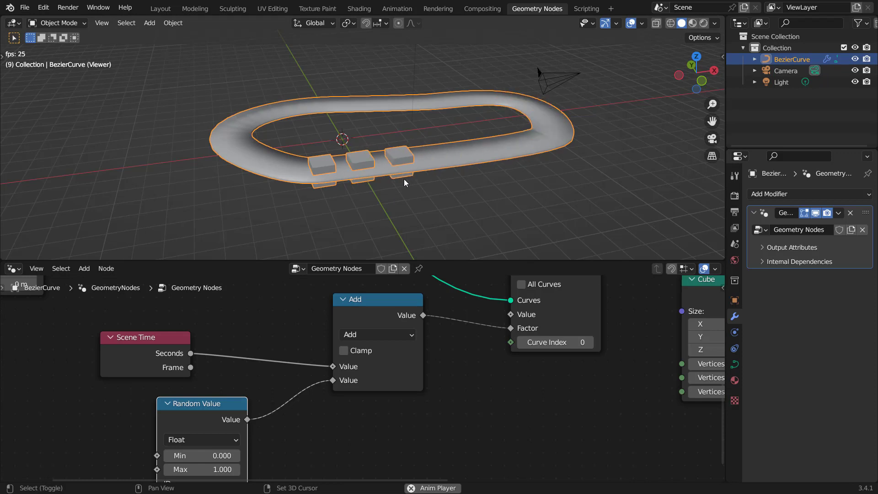
pyautogui.hotkey('shift', 'Left')
pyautogui.hotkey('shift', 'Left')
pyautogui.hotkey('shift', 'Left')
pyautogui.hotkey('shift', 'Left')
pyautogui.hotkey('shift', 'Left')
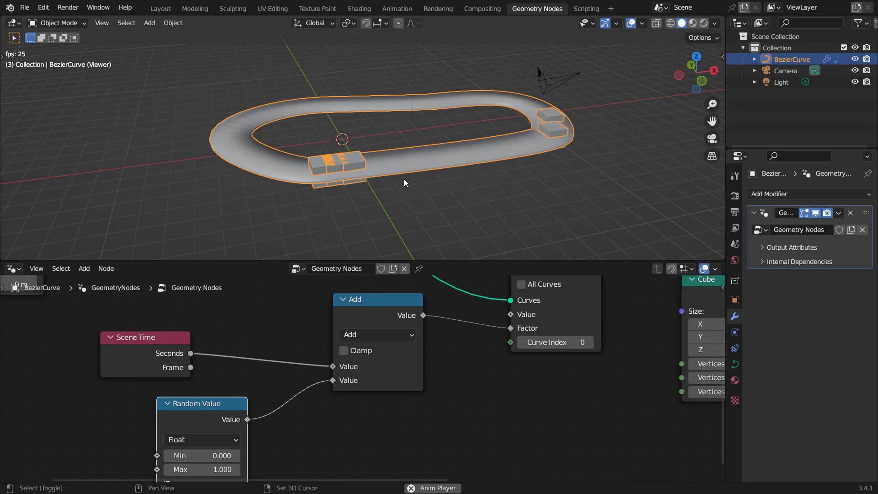
pyautogui.press('space')
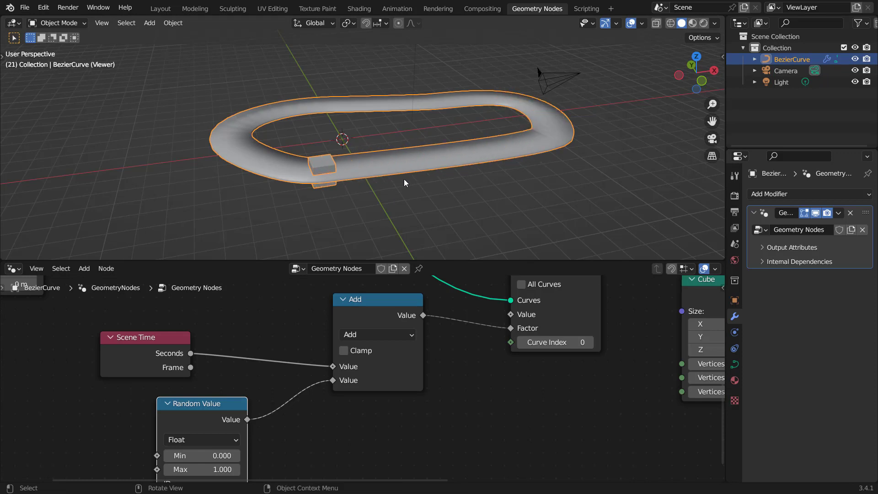
pyautogui.moveTo(363, 310); pyautogui.dragTo(331, 308, button='middle')
pyautogui.moveTo(331, 309); pyautogui.dragTo(308, 317)
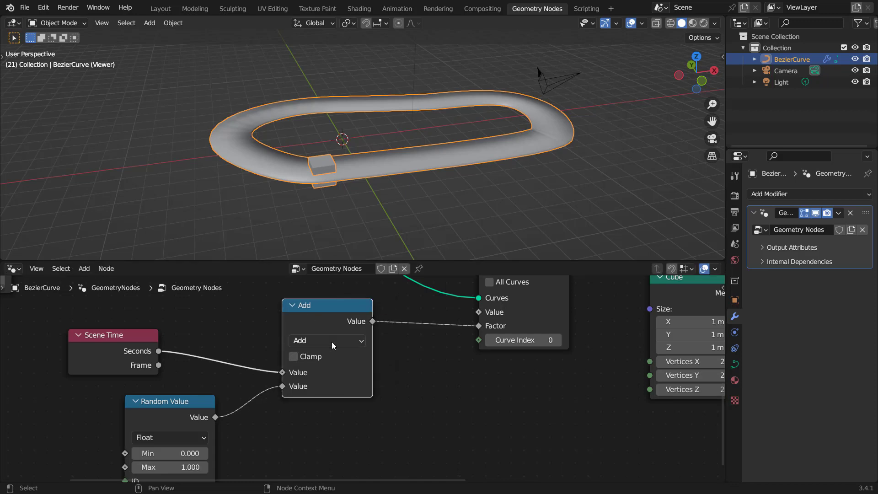
# Step: Duplicate the Add node, switch it to Fraction, and insert it before the Sample Curve's Factor input
pyautogui.hotkey('shift', 'd')
pyautogui.click(440, 410)
pyautogui.click(435, 407)
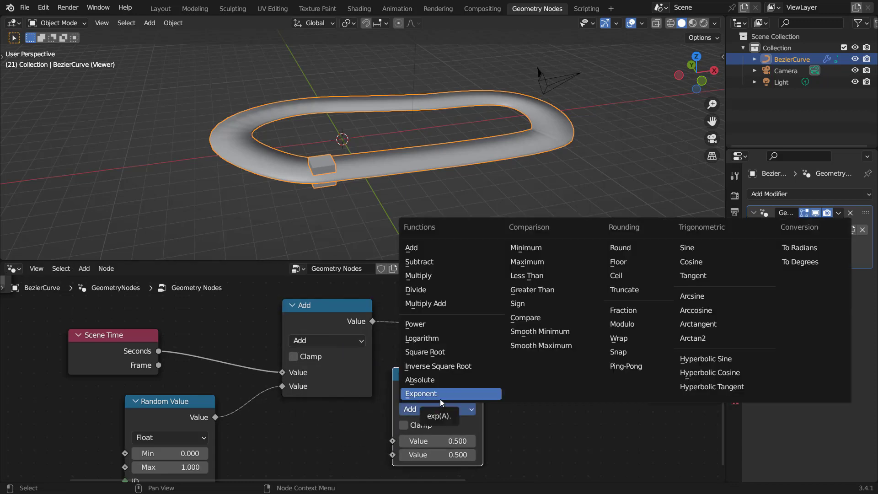
pyautogui.click(623, 310)
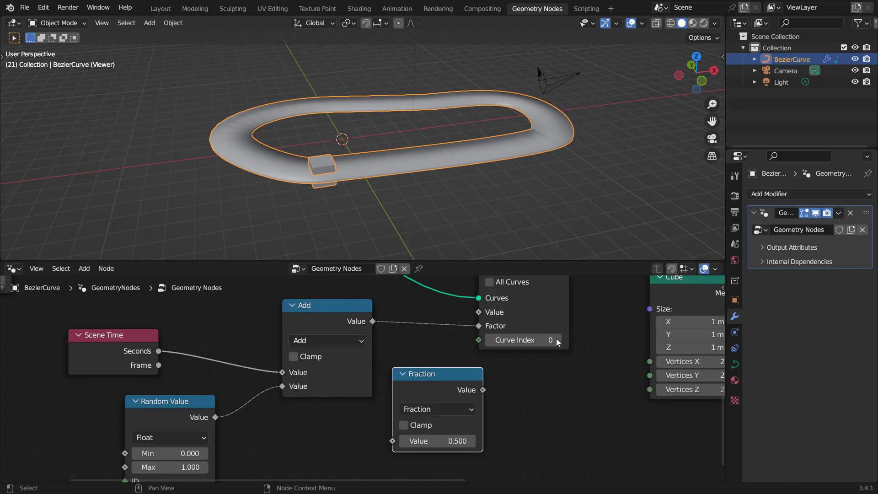
pyautogui.moveTo(430, 372); pyautogui.dragTo(461, 319)
pyautogui.press('space')
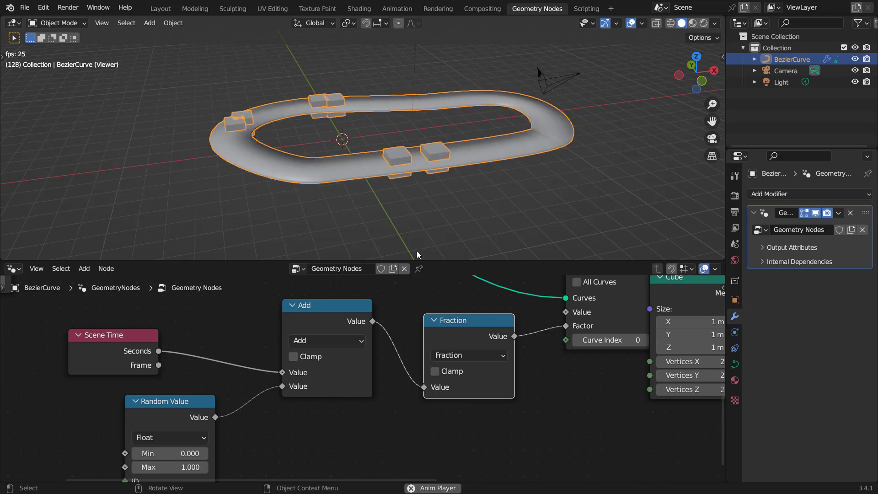
# Step: Insert a Math node set to Divide between Scene Time Seconds and the Add node, with divisor 2.61
pyautogui.scroll(-2, 309, 377)
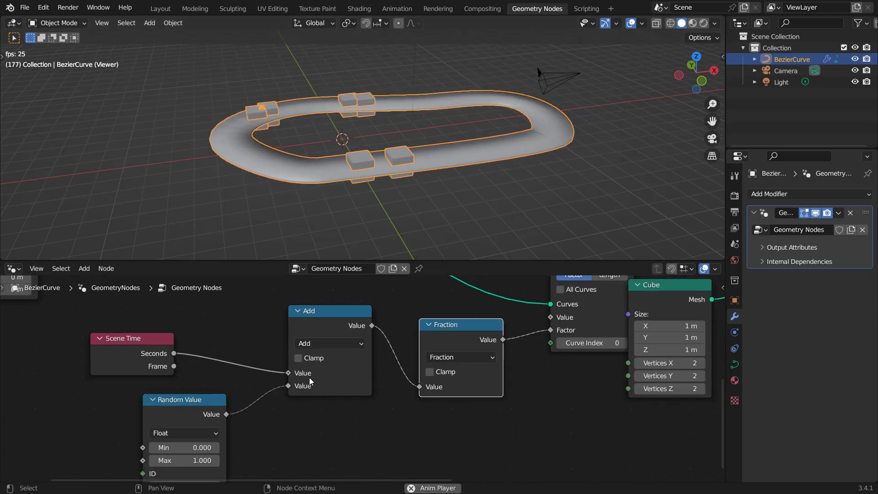
pyautogui.moveTo(329, 390); pyautogui.dragTo(391, 339, button='middle')
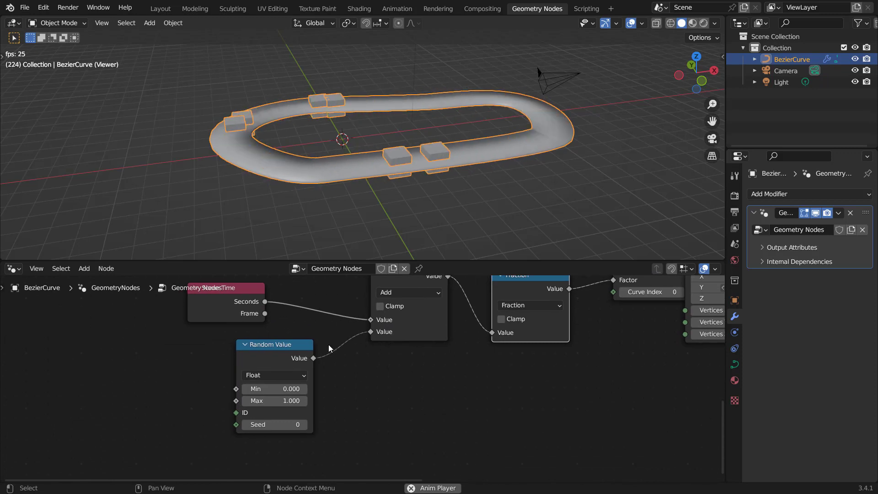
pyautogui.moveTo(277, 360); pyautogui.dragTo(255, 379)
pyautogui.hotkey('shift', 'a')
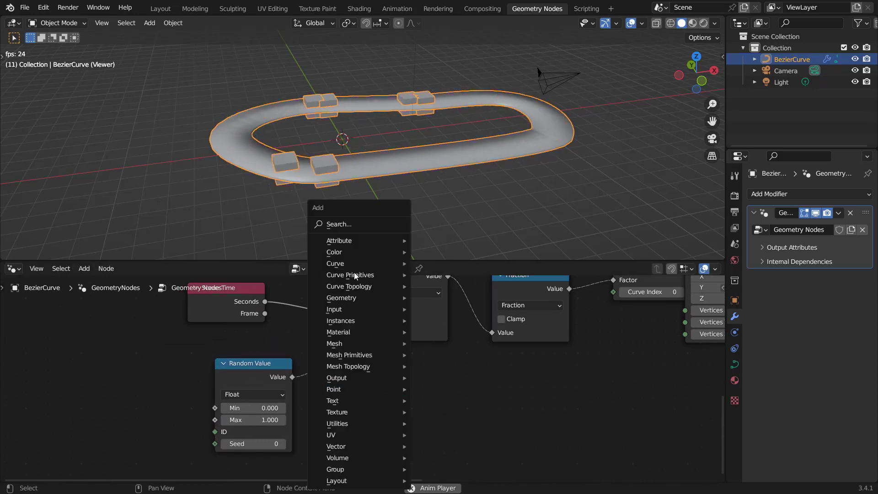
pyautogui.click(354, 226)
pyautogui.write('math')
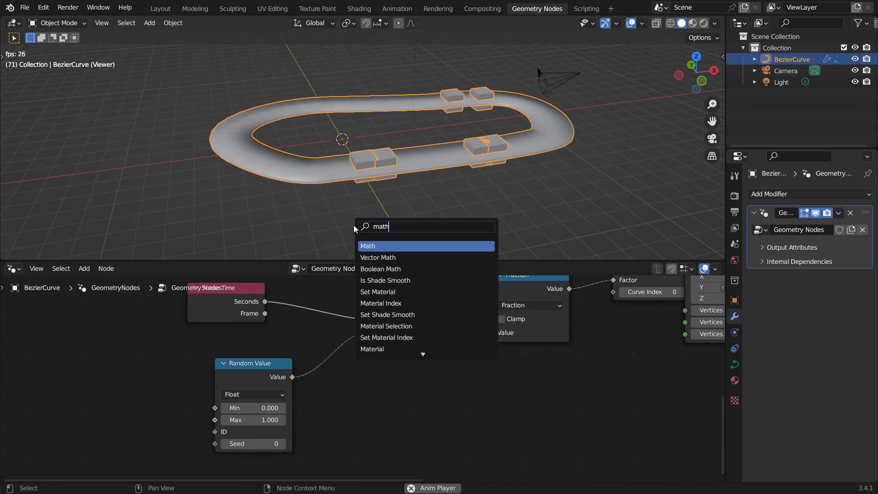
pyautogui.press('Return')
pyautogui.click(391, 391)
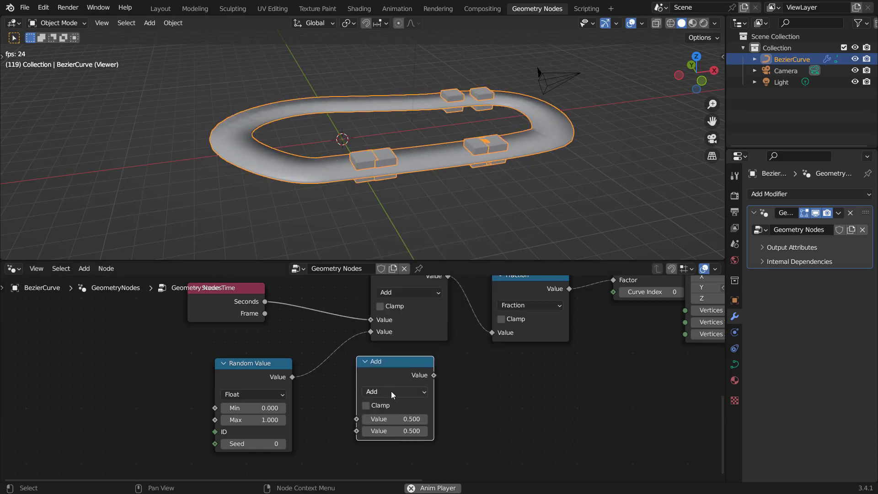
pyautogui.click(391, 391)
pyautogui.click(389, 289)
pyautogui.moveTo(385, 380); pyautogui.dragTo(334, 296)
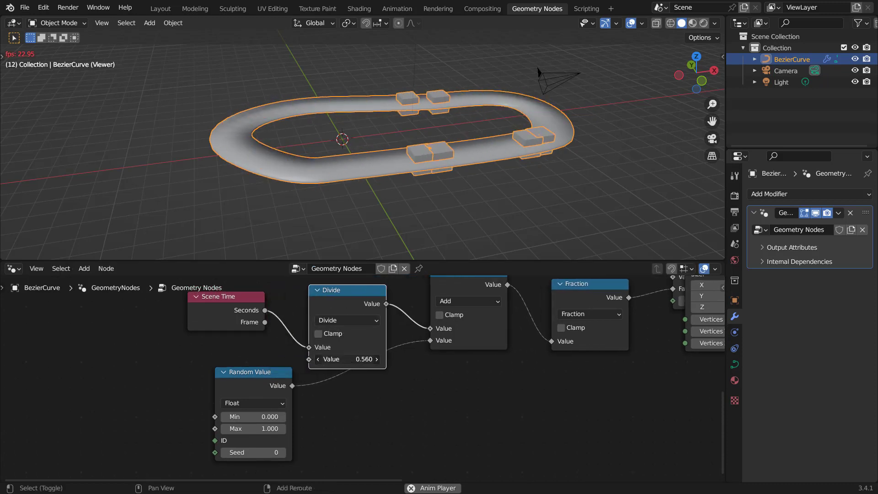
pyautogui.moveTo(347, 360); pyautogui.dragTo(436, 360)
# Step: Insert a Math Multiply node between Random Value and the Add node, and set its factor to 5.2
pyautogui.moveTo(346, 302); pyautogui.dragTo(338, 293)
pyautogui.moveTo(257, 381); pyautogui.dragTo(242, 408)
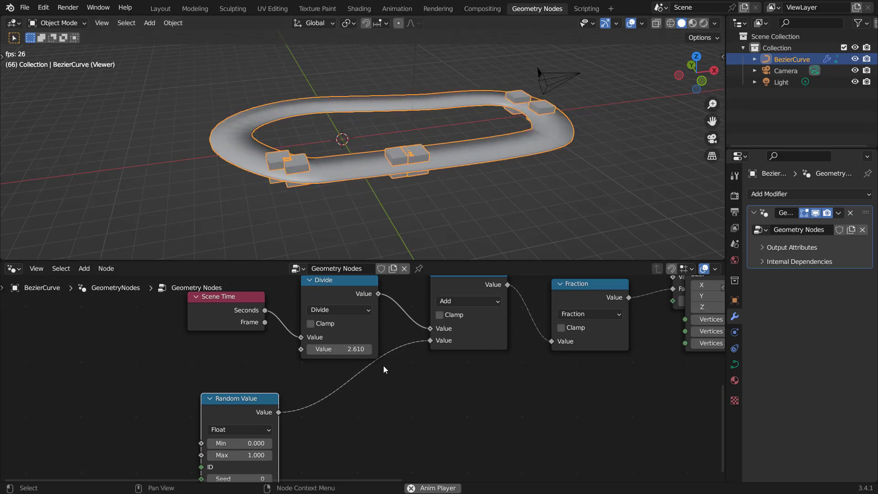
pyautogui.hotkey('shift', 'a')
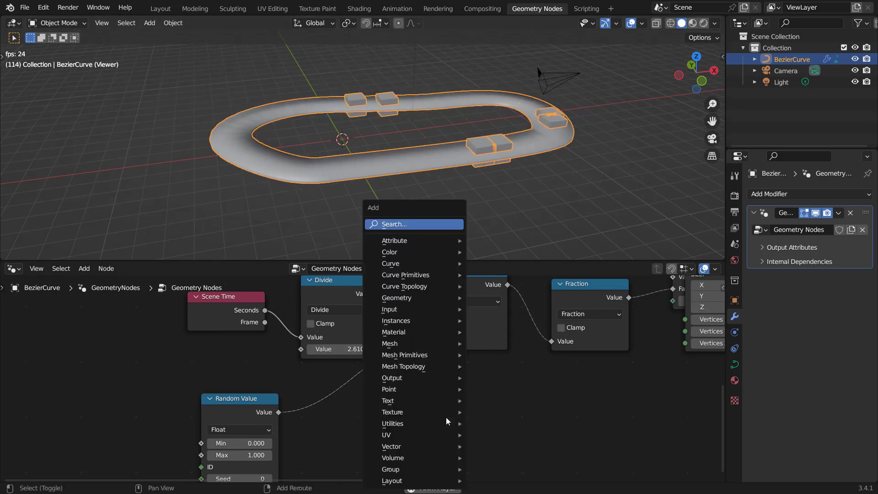
pyautogui.click(411, 226)
pyautogui.write('math')
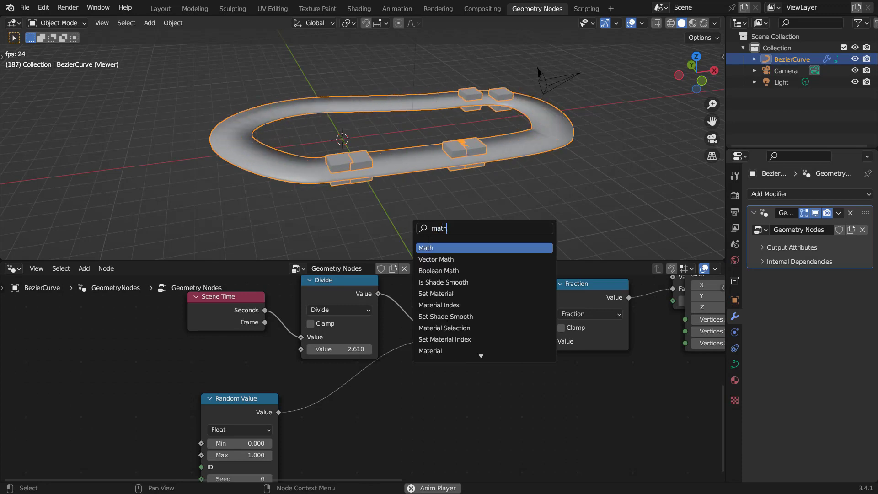
pyautogui.press('Return')
pyautogui.click(417, 407)
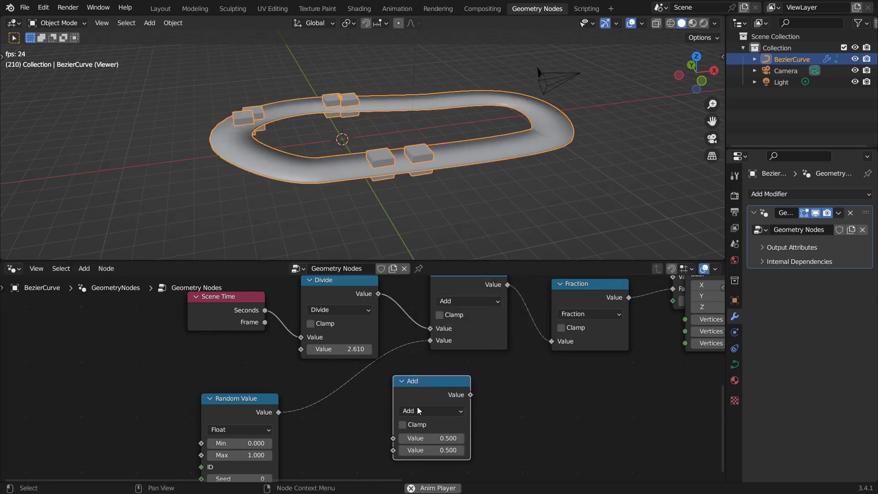
pyautogui.click(419, 410)
pyautogui.click(415, 296)
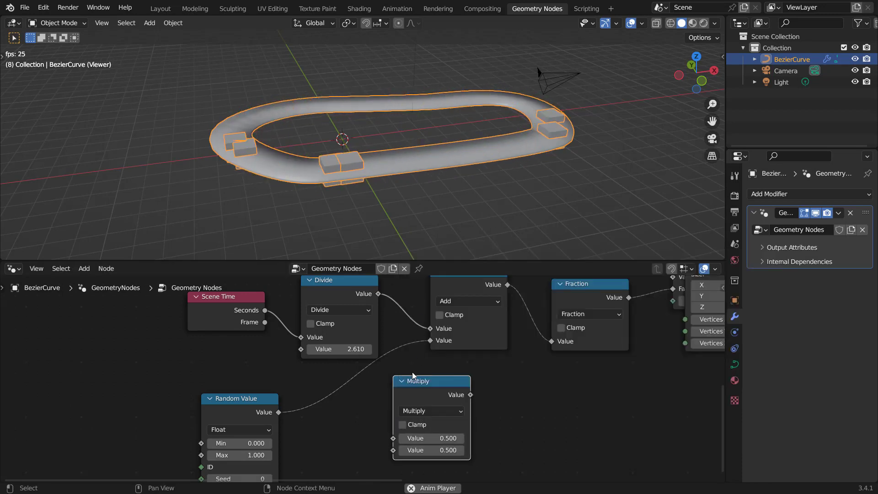
pyautogui.moveTo(422, 386); pyautogui.dragTo(360, 389)
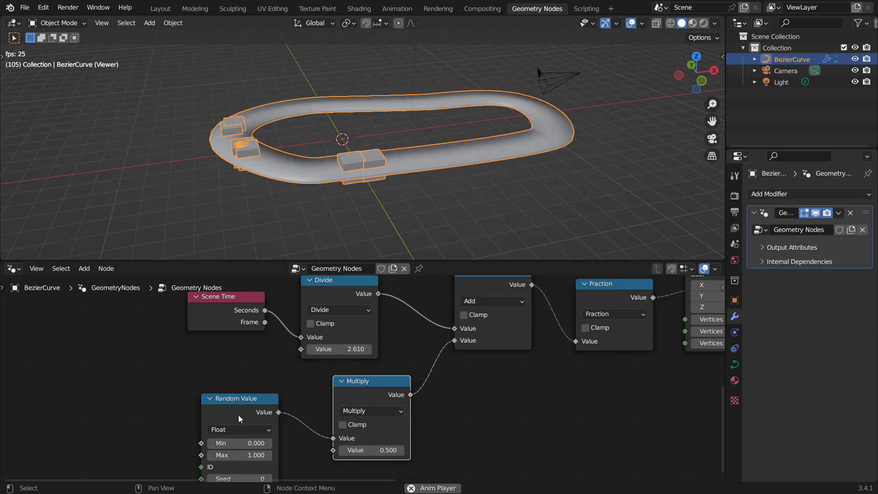
pyautogui.moveTo(314, 420); pyautogui.dragTo(311, 395, button='middle')
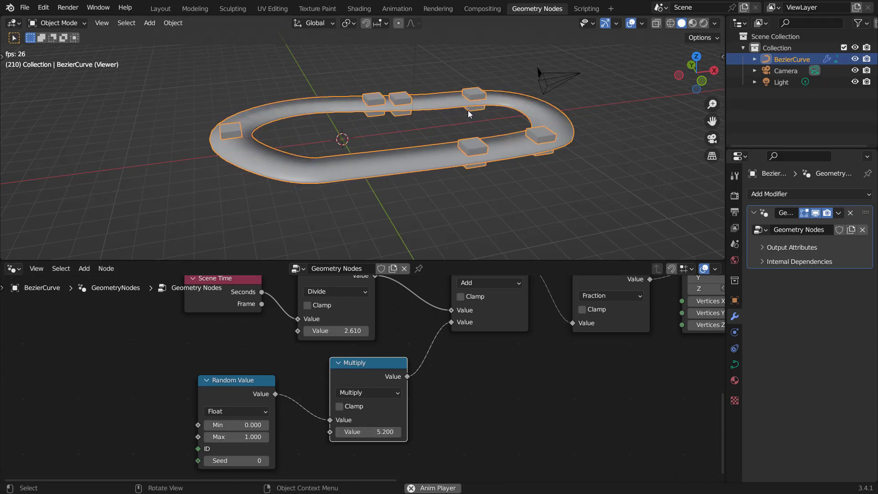
# Step: Set the Multiply node's factor to 5.7
pyautogui.moveTo(372, 430); pyautogui.dragTo(395, 431)
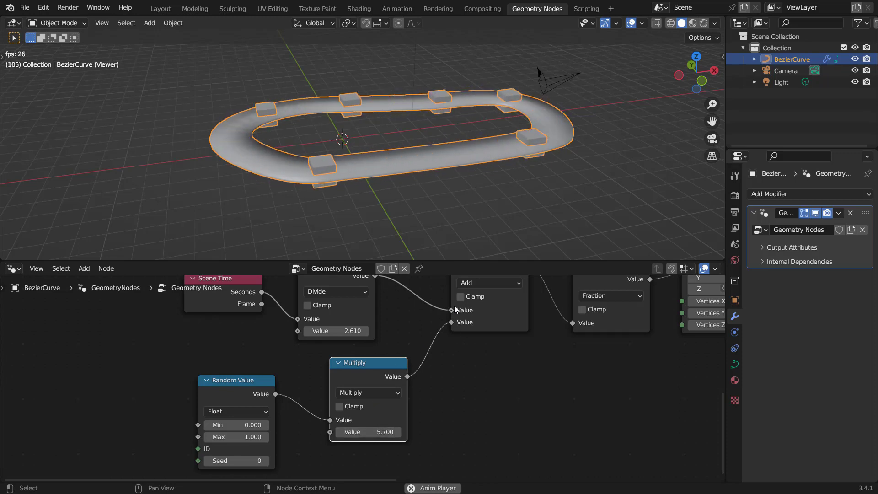
pyautogui.scroll(-4, 463, 322)
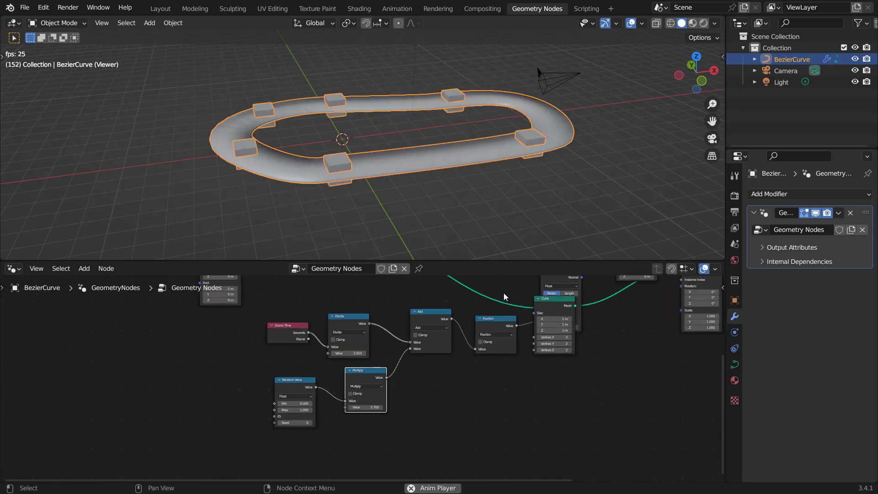
pyautogui.moveTo(518, 280); pyautogui.dragTo(405, 371, button='middle')
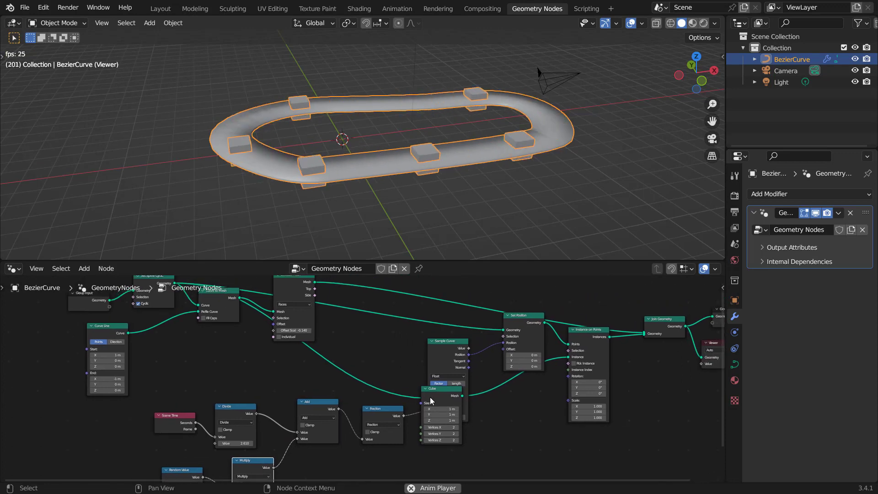
# Step: Reposition the Cube and Set Spline Cyclic nodes to tidy the node tree
pyautogui.moveTo(448, 388); pyautogui.dragTo(517, 396)
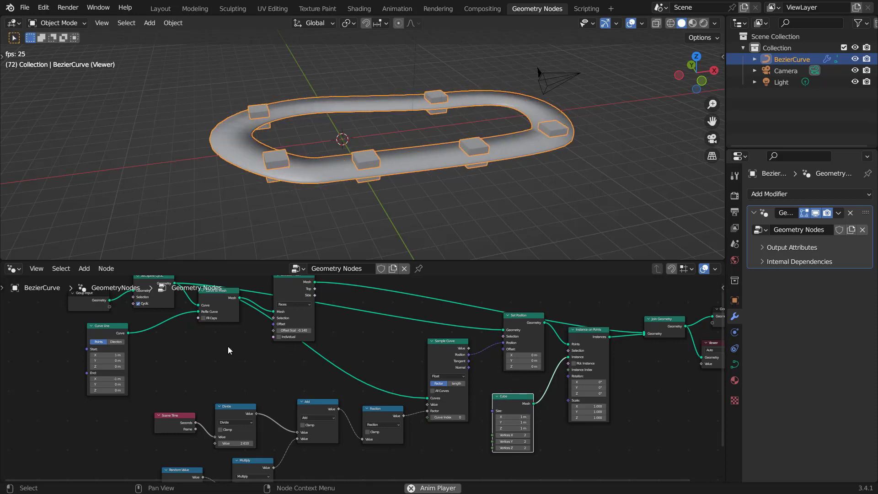
pyautogui.moveTo(231, 297); pyautogui.dragTo(295, 346, button='middle')
pyautogui.moveTo(359, 329); pyautogui.dragTo(416, 328)
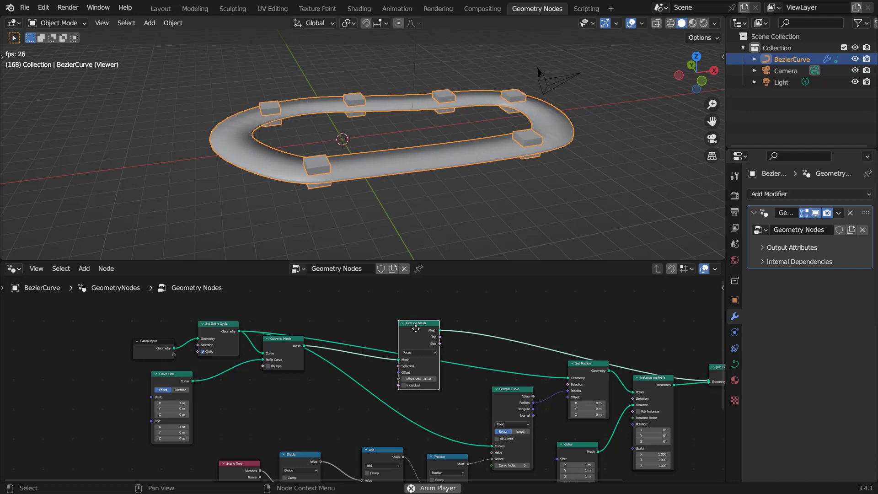
pyautogui.scroll(3, 342, 383)
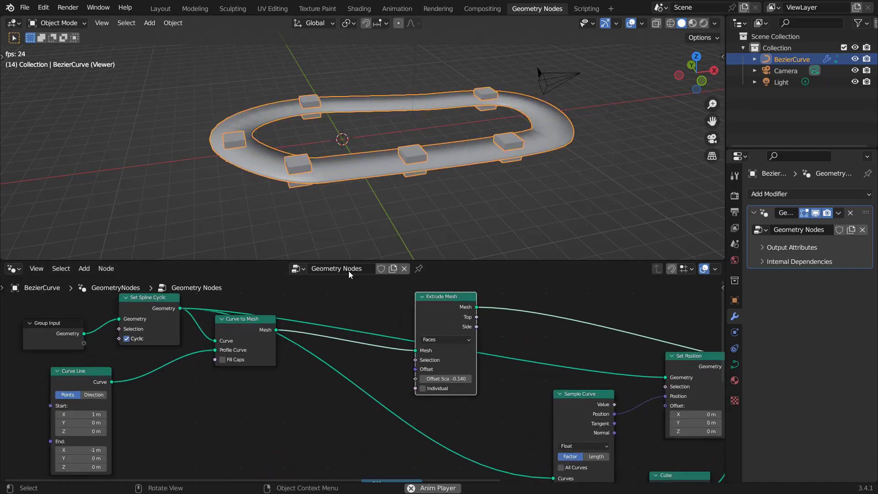
pyautogui.moveTo(466, 327); pyautogui.dragTo(456, 355, button='middle')
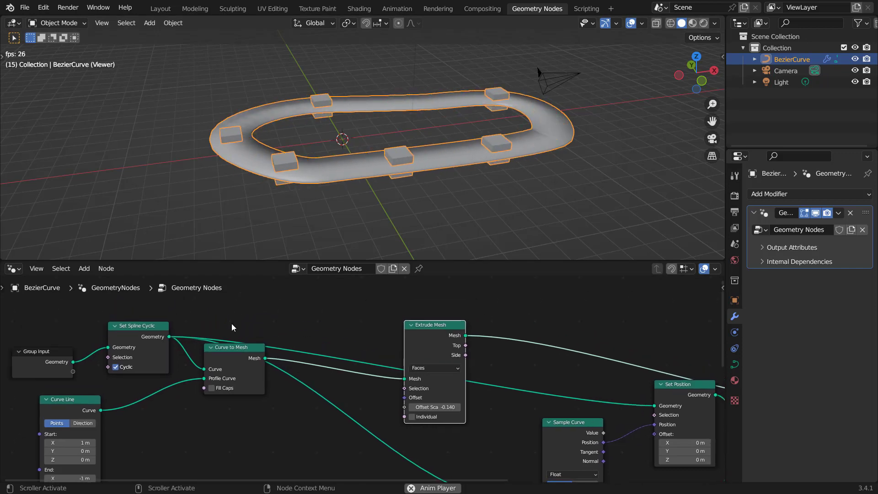
pyautogui.moveTo(143, 323); pyautogui.dragTo(154, 313)
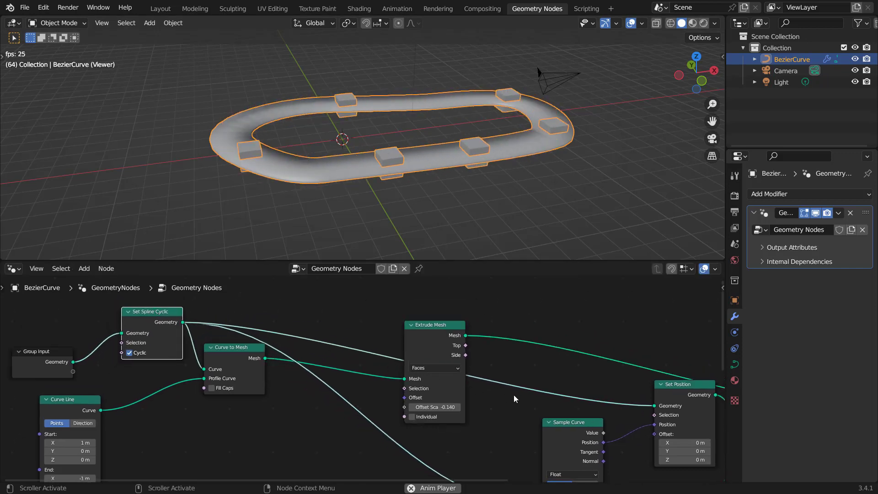
# Step: Add a Resample Curve node and insert it between Set Spline Cyclic and the Sample Curve node
pyautogui.moveTo(513, 395)
pyautogui.mouseDown(button='middle')
pyautogui.moveTo(465, 384)
pyautogui.moveTo(521, 407)
pyautogui.mouseUp(button='middle')
pyautogui.scroll(1, 508, 389)
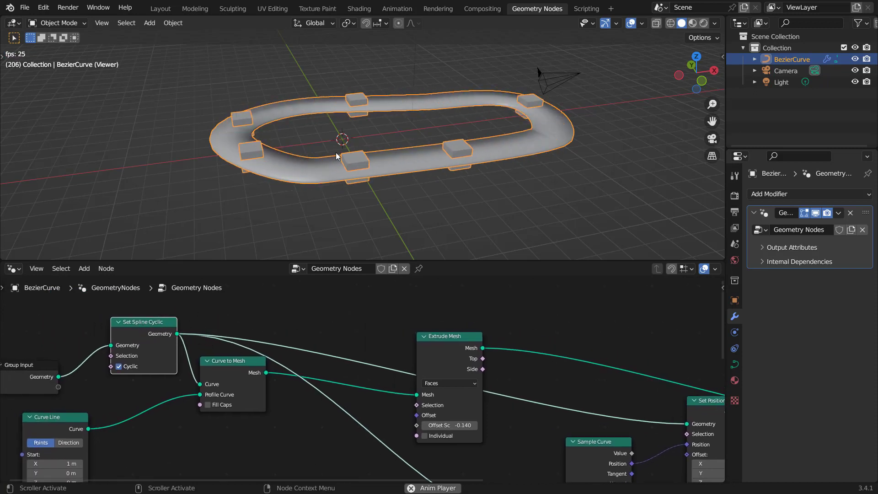
pyautogui.moveTo(529, 408); pyautogui.dragTo(458, 390, button='middle')
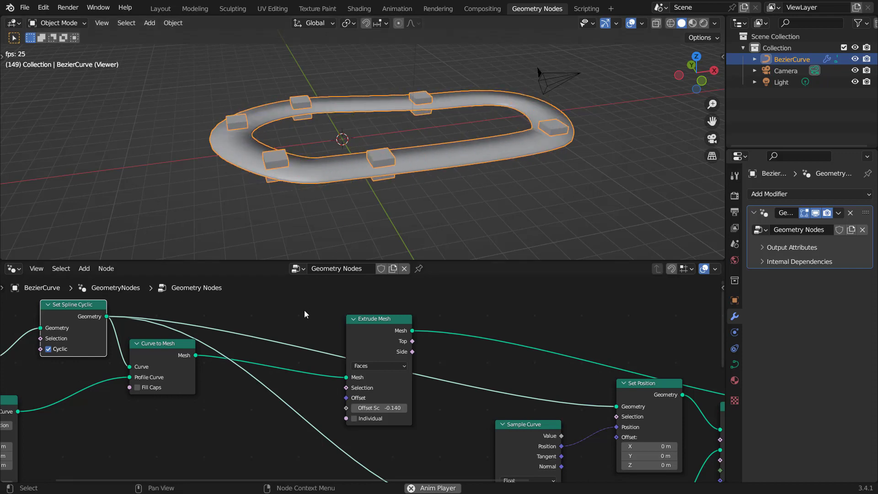
pyautogui.moveTo(304, 310)
pyautogui.mouseDown(button='middle')
pyautogui.moveTo(351, 327)
pyautogui.moveTo(320, 305)
pyautogui.mouseUp(button='middle')
pyautogui.scroll(1, 349, 315)
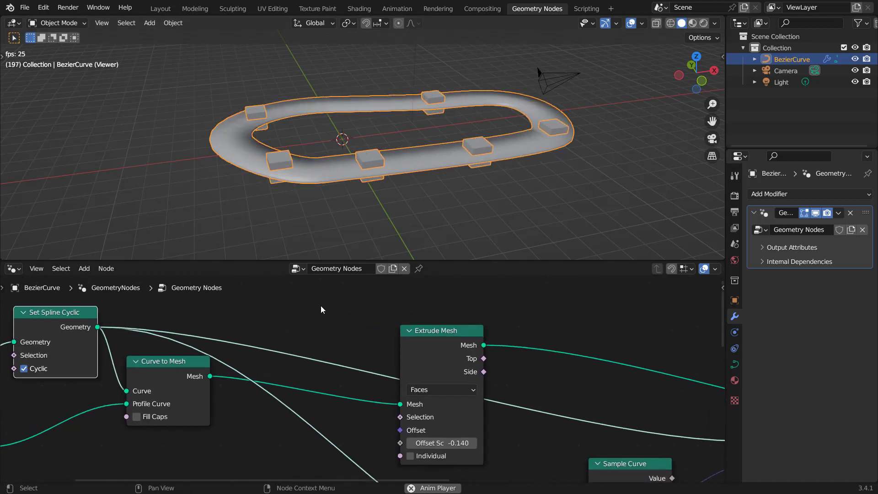
pyautogui.scroll(2, 360, 317)
pyautogui.hotkey('shift', 'a')
pyautogui.click(337, 224)
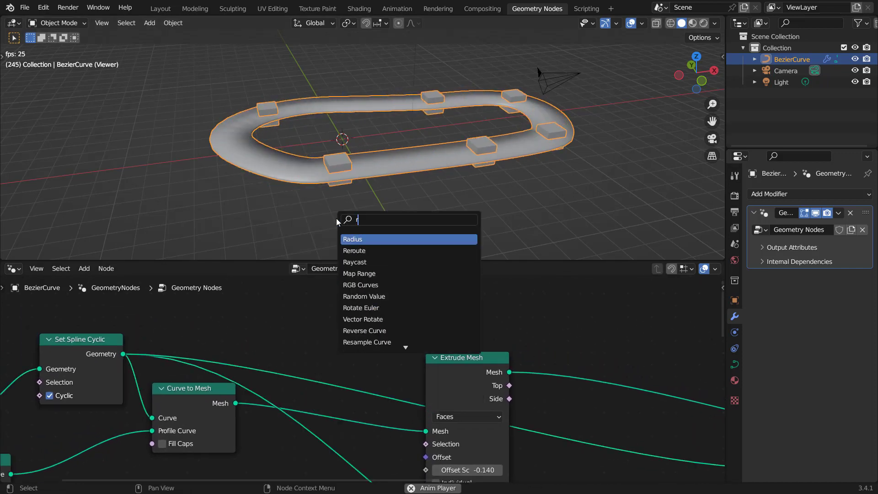
pyautogui.write('res')
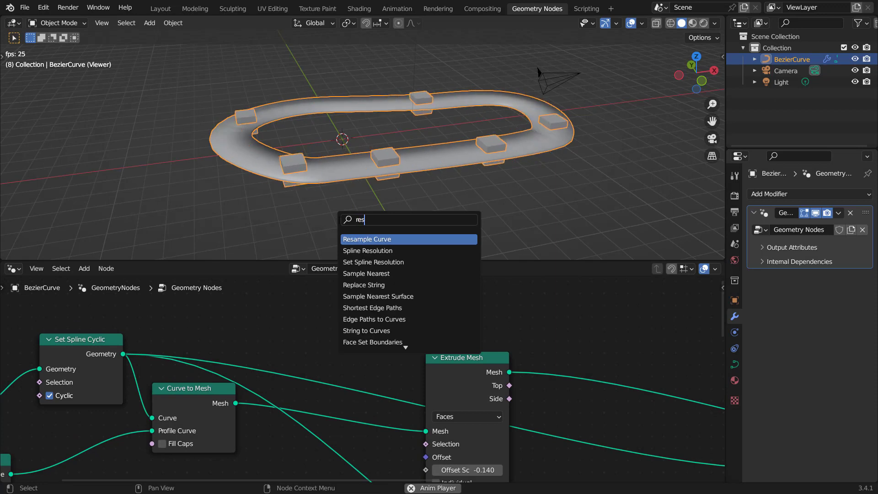
pyautogui.click(363, 238)
pyautogui.click(374, 340)
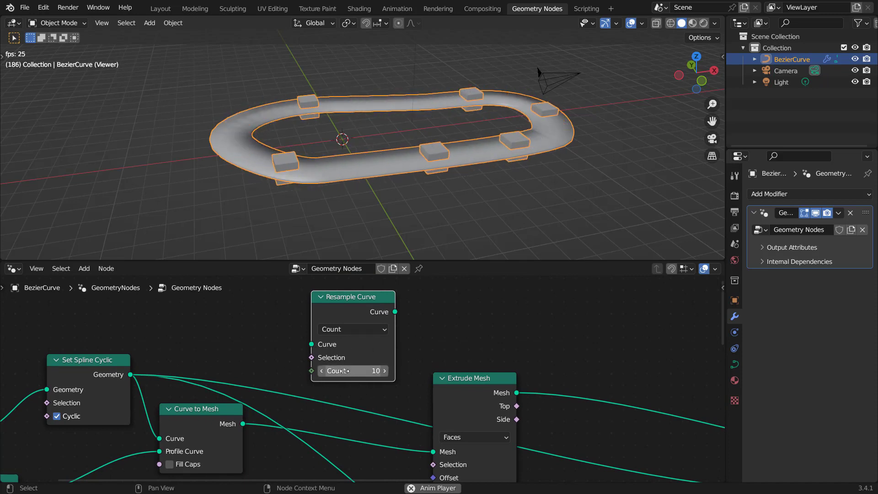
pyautogui.moveTo(360, 297); pyautogui.dragTo(355, 328)
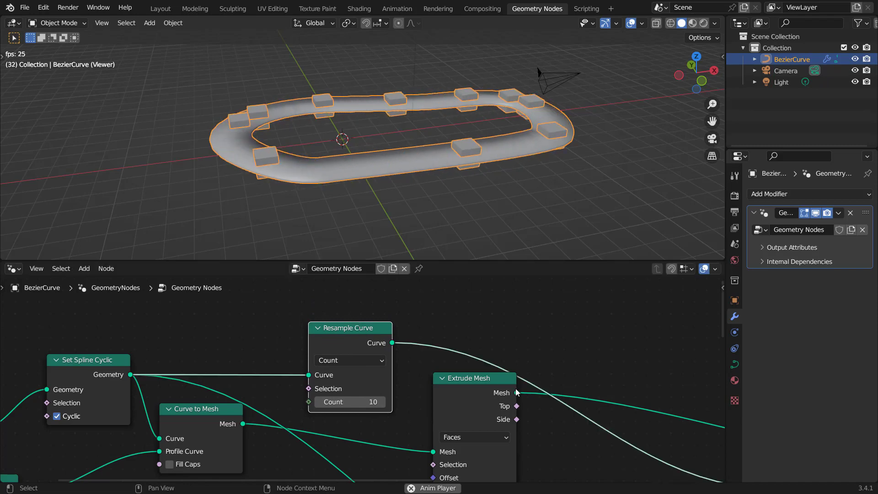
# Step: Set the Resample Curve count to 3
pyautogui.scroll(-2, 515, 392)
pyautogui.moveTo(603, 429); pyautogui.dragTo(670, 443, button='middle')
pyautogui.scroll(3, 376, 388)
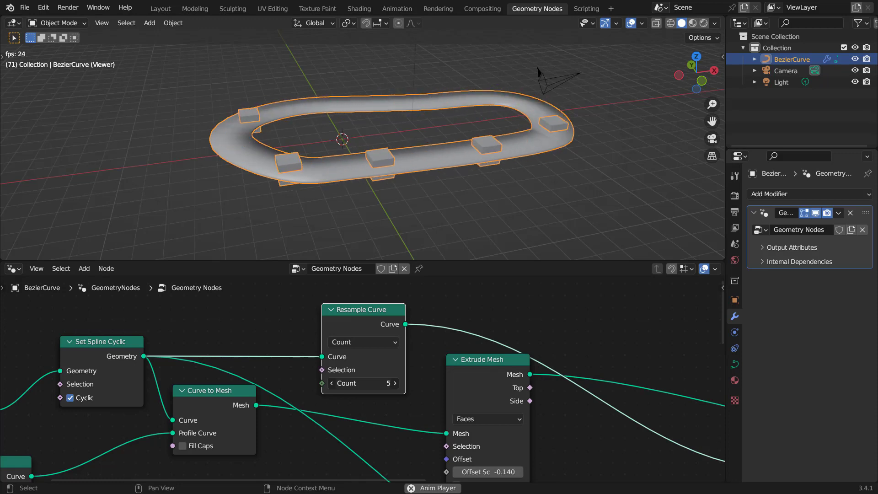
pyautogui.moveTo(363, 383); pyautogui.dragTo(409, 383)
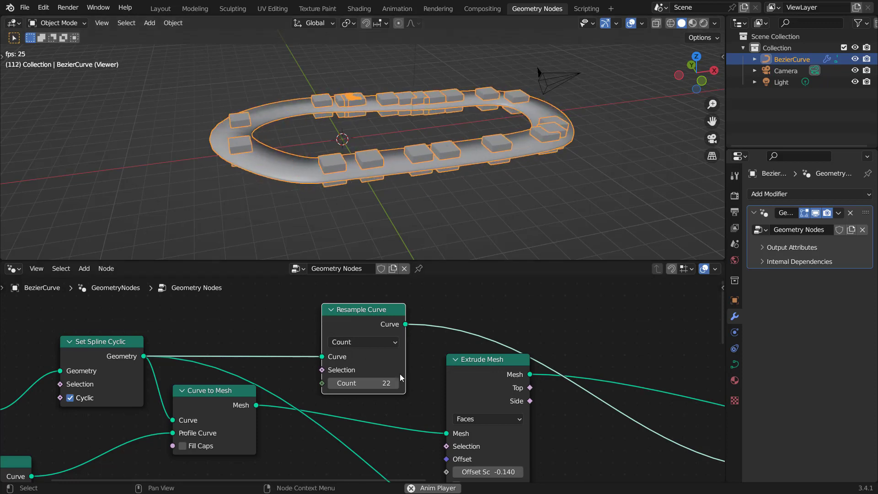
pyautogui.click(371, 386)
pyautogui.write('3')
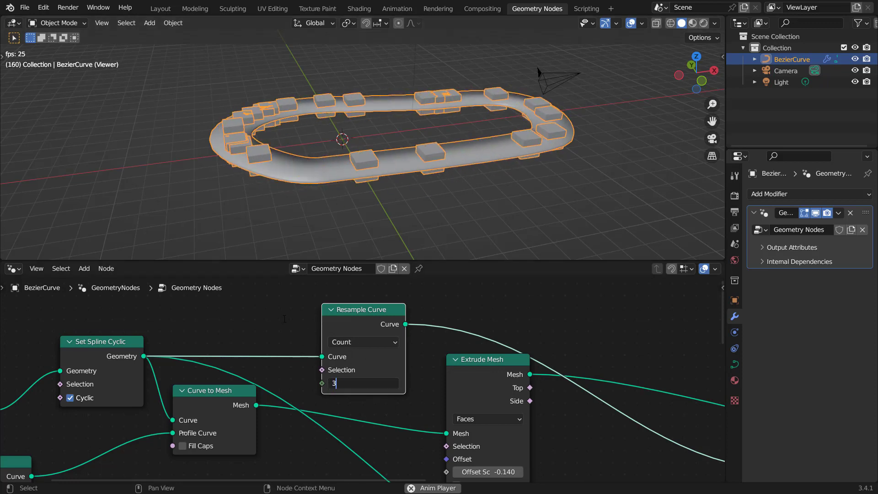
pyautogui.press('Return')
# Step: Move the Curve to Mesh node aside and add a Fill Curve node below it
pyautogui.scroll(-2, 426, 358)
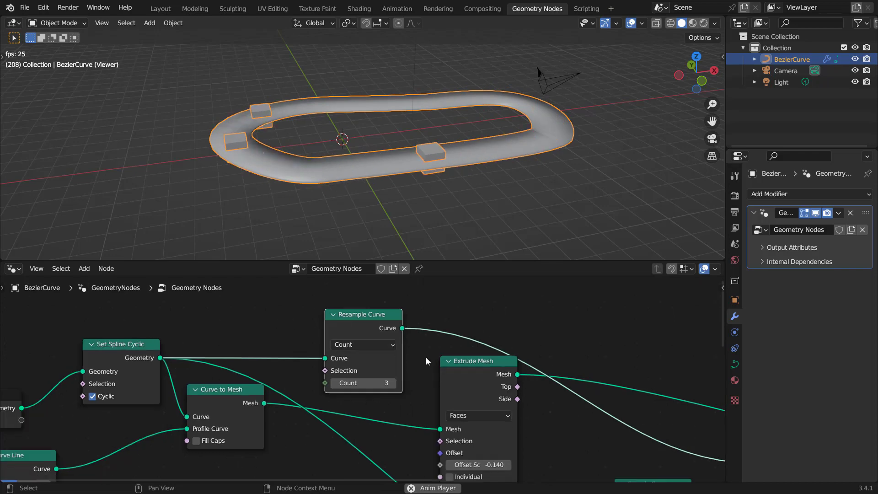
pyautogui.moveTo(411, 192); pyautogui.dragTo(503, 164, button='middle')
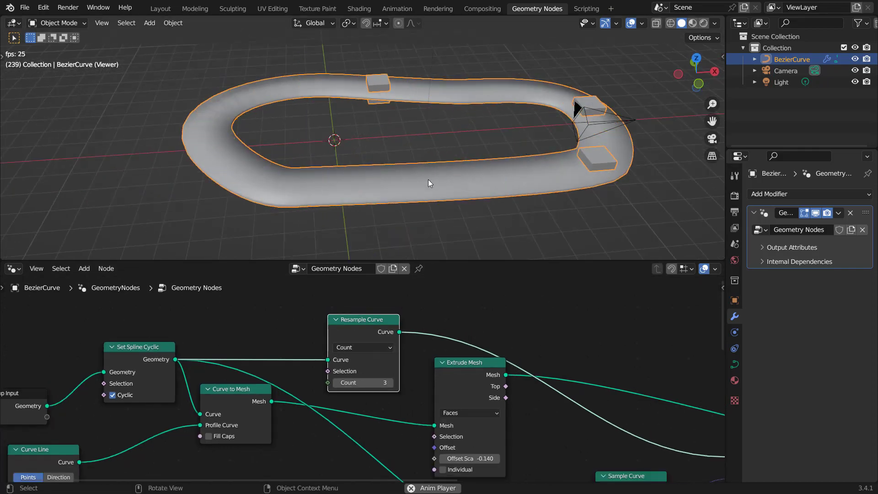
pyautogui.scroll(-2, 334, 412)
pyautogui.moveTo(353, 424); pyautogui.dragTo(400, 360, button='middle')
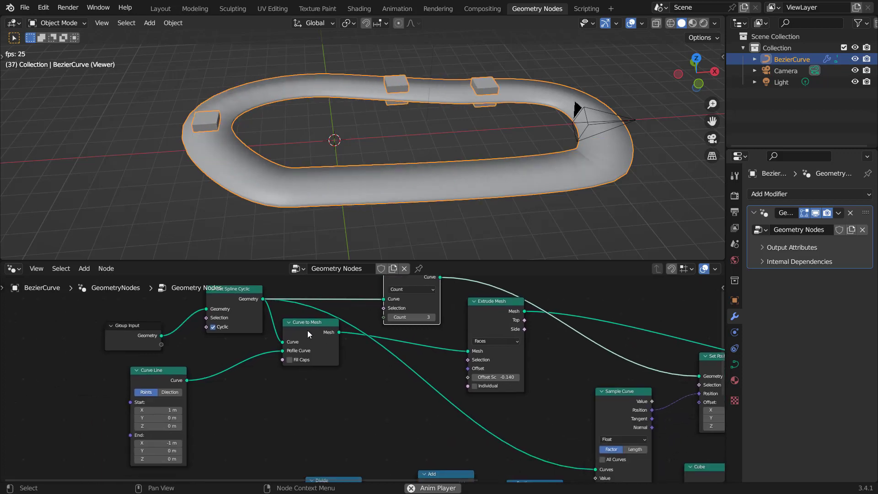
pyautogui.moveTo(309, 334); pyautogui.dragTo(298, 343)
pyautogui.hotkey('shift', 'a')
pyautogui.click(333, 226)
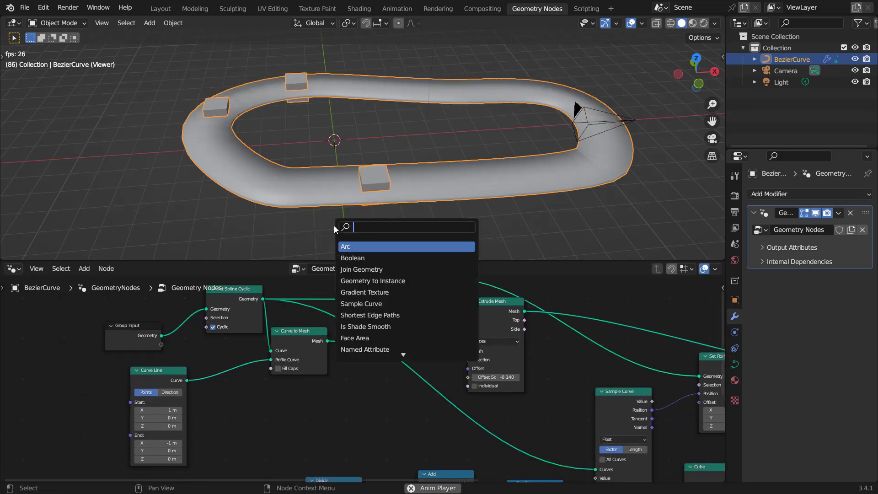
pyautogui.write('fillc')
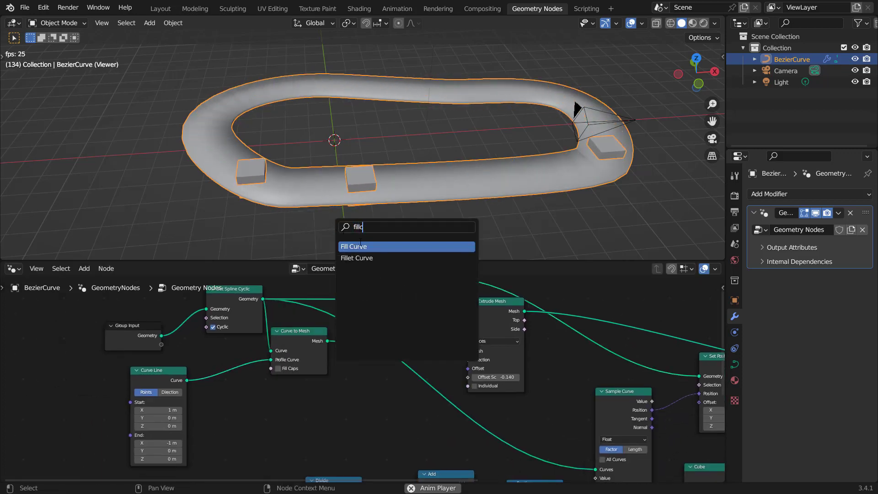
pyautogui.press('Return')
pyautogui.click(376, 406)
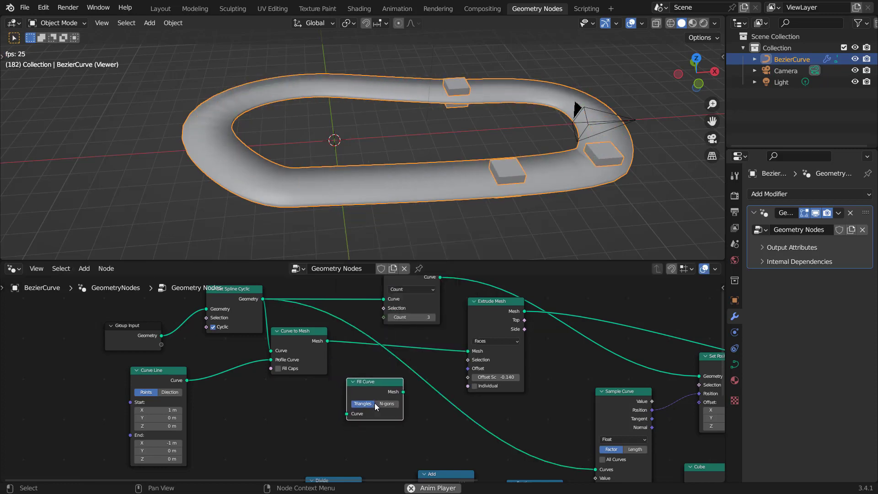
# Step: Feed the Set Spline Cyclic geometry into Fill Curve and route its mesh to the output geometry join
pyautogui.scroll(2, 366, 380)
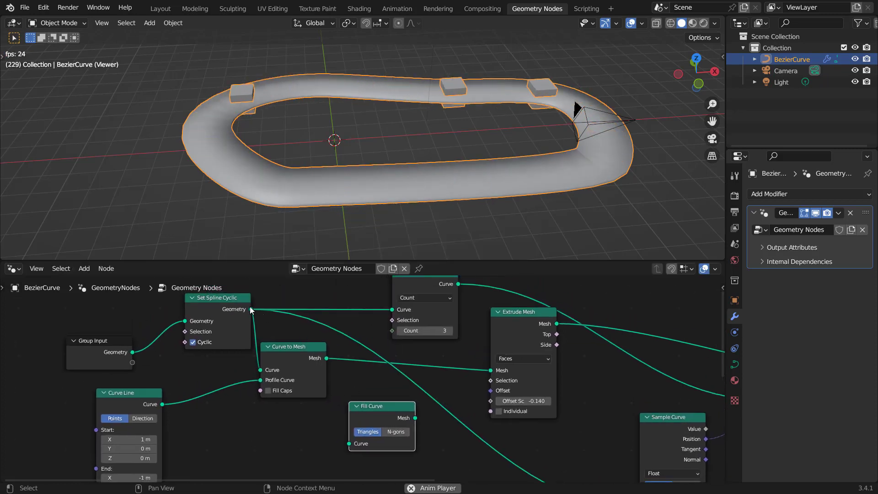
pyautogui.moveTo(251, 309); pyautogui.dragTo(349, 397)
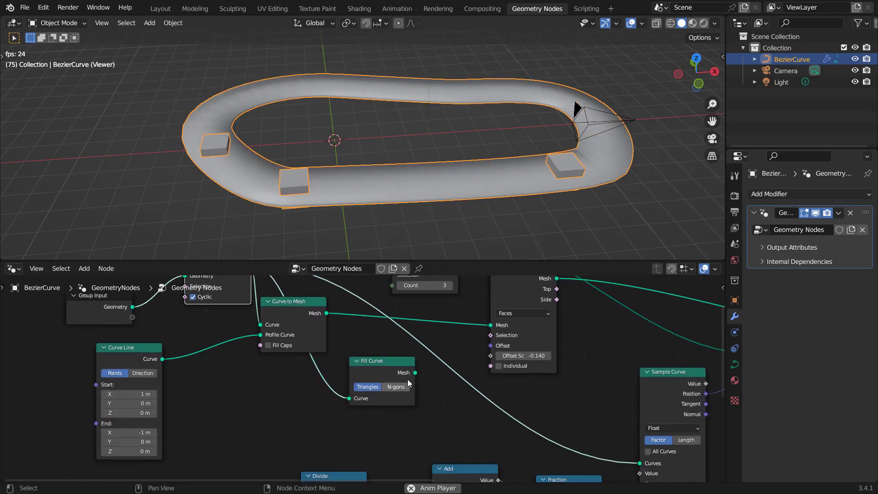
pyautogui.moveTo(415, 372); pyautogui.dragTo(558, 363)
pyautogui.scroll(-4, 544, 366)
pyautogui.moveTo(263, 382); pyautogui.dragTo(540, 391, button='middle')
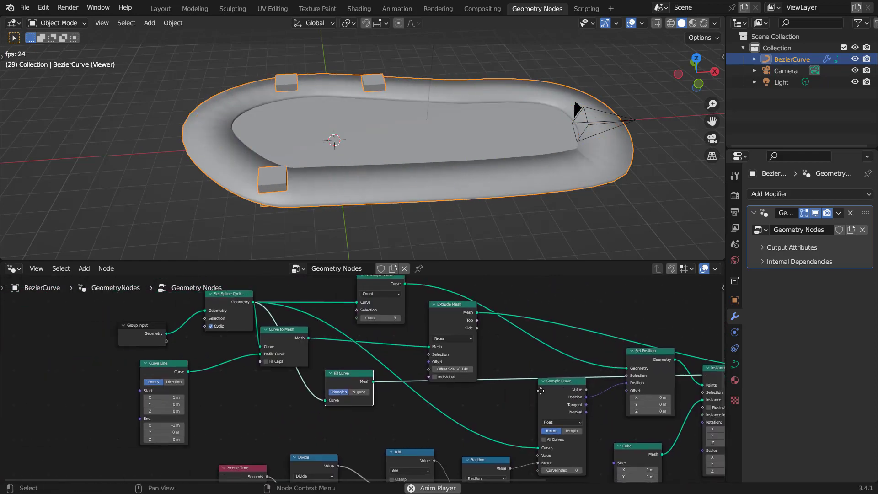
# Step: Set Fill Curve to N-gons, comparing it with Triangles in wireframe shading before returning to solid shading
pyautogui.scroll(3, 378, 390)
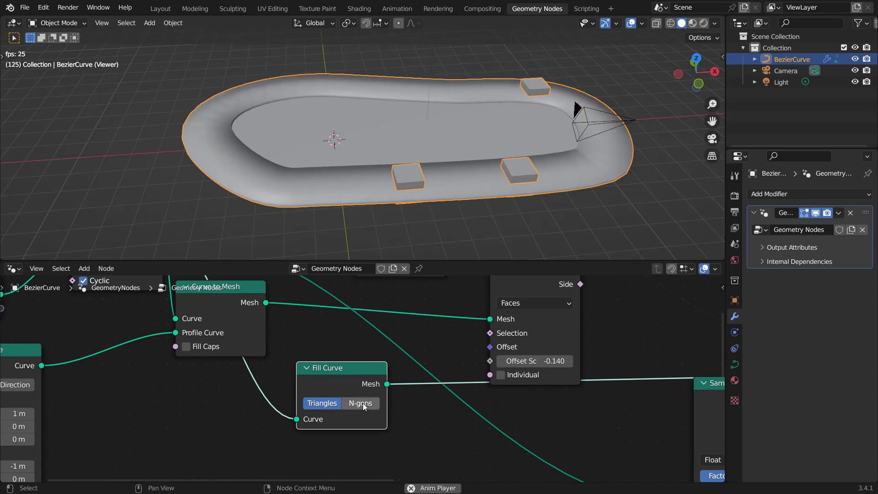
pyautogui.click(361, 403)
pyautogui.press('z')
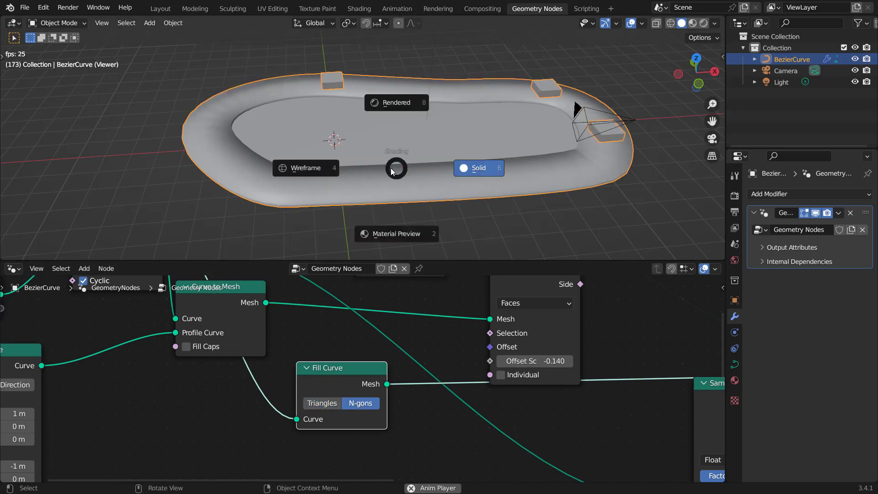
pyautogui.click(319, 172)
pyautogui.click(323, 404)
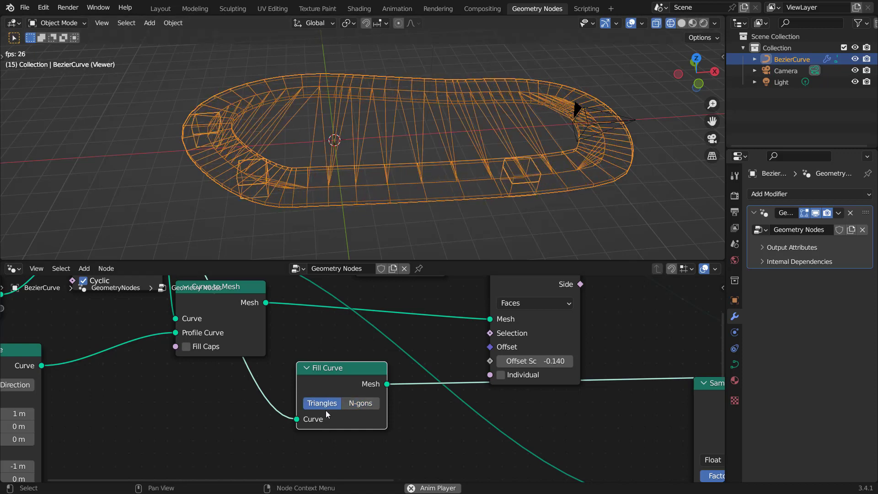
pyautogui.click(361, 404)
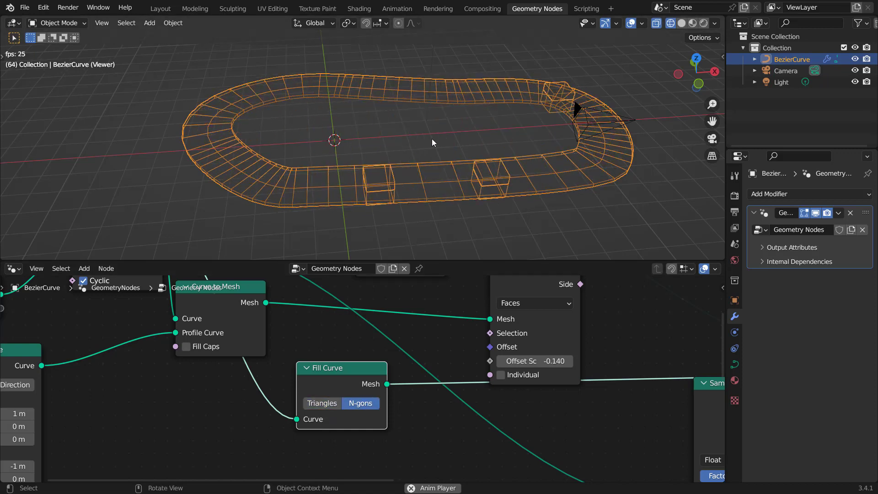
pyautogui.press('z')
pyautogui.click(508, 140)
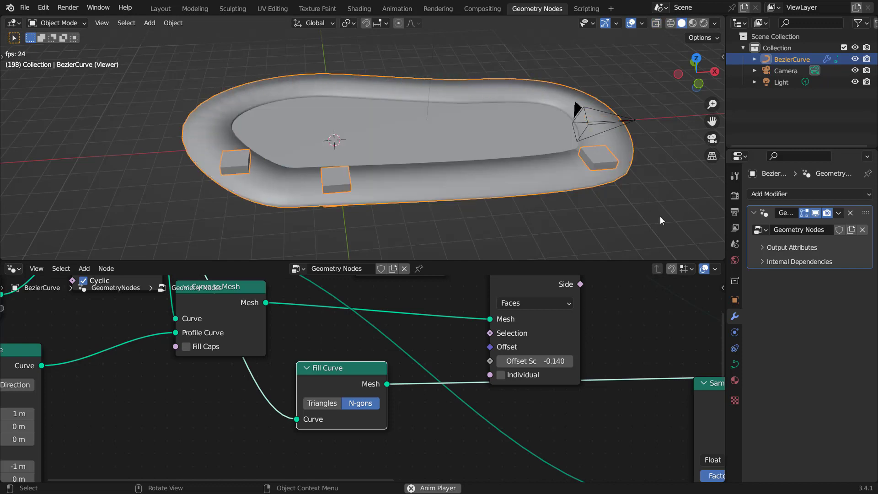
# Step: Stop the animation playback and enable the wireframe overlay in the viewport
pyautogui.moveTo(542, 193); pyautogui.dragTo(531, 181, button='middle')
pyautogui.press('space')
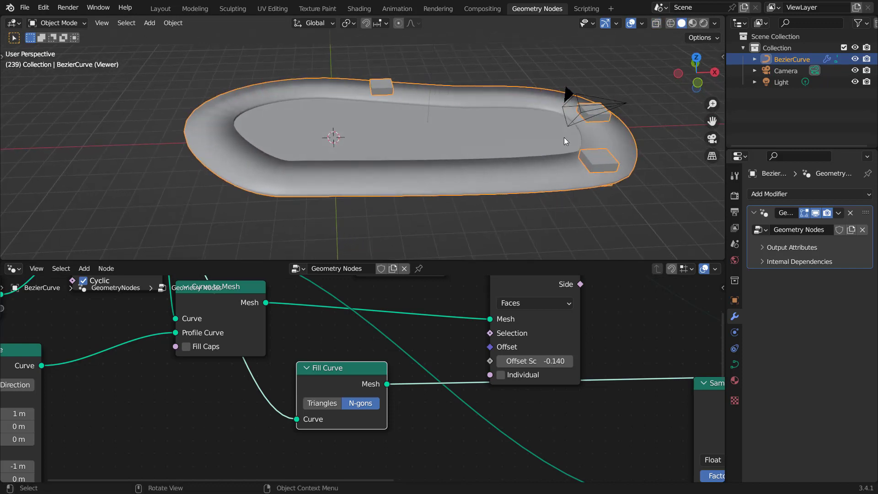
pyautogui.click(642, 24)
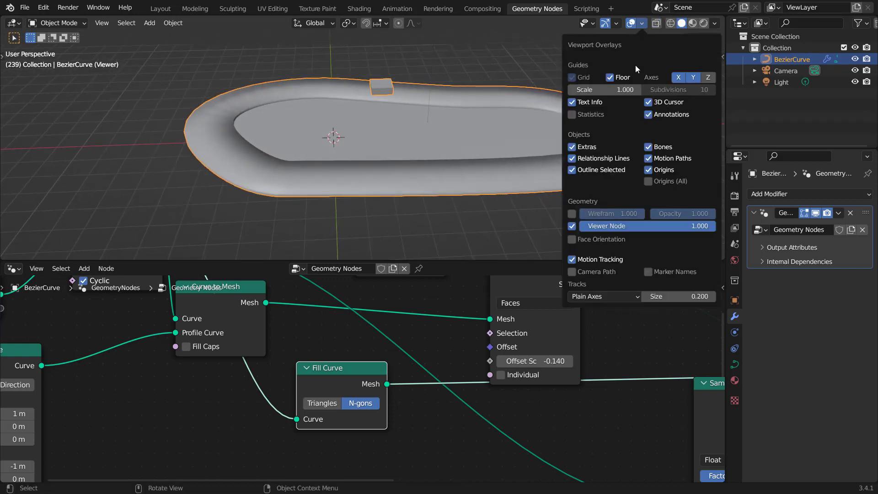
pyautogui.click(573, 215)
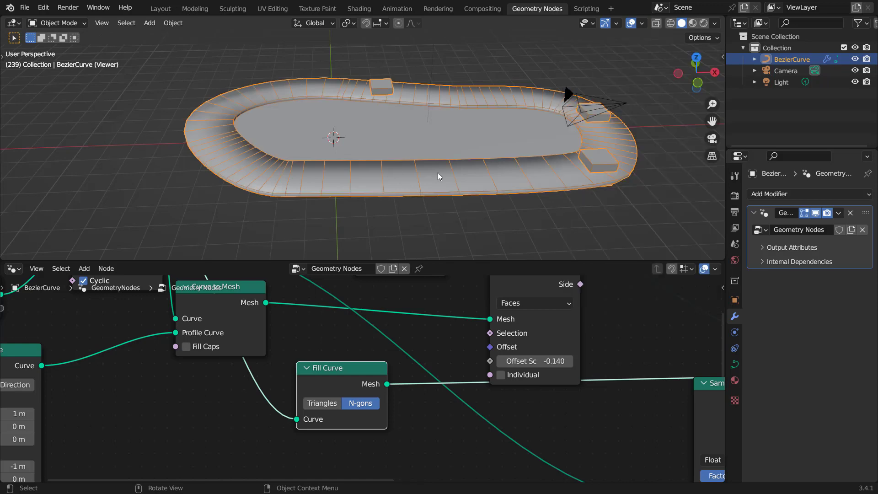
# Step: Narrow the road profile by setting the Curve Line's start X to 0.1 m and end X to -0.1 m
pyautogui.moveTo(438, 172); pyautogui.dragTo(411, 168, button='middle')
pyautogui.moveTo(583, 333); pyautogui.dragTo(454, 407, button='middle')
pyautogui.moveTo(382, 353); pyautogui.dragTo(386, 332)
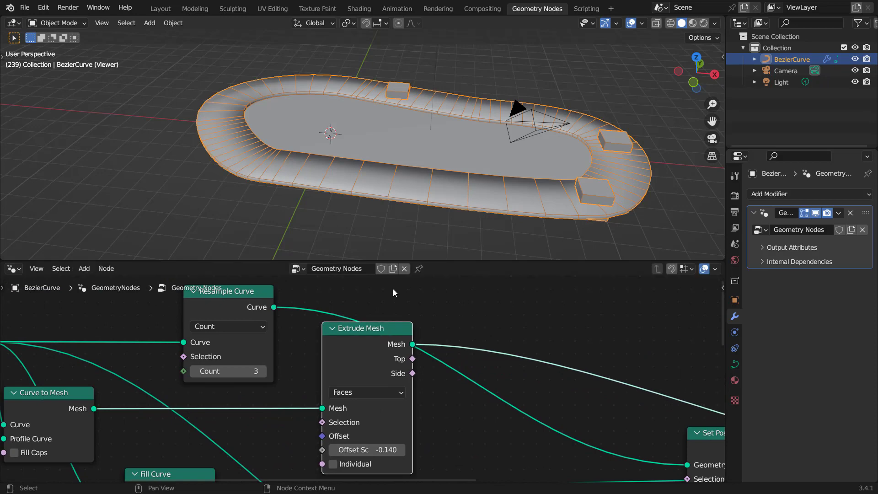
pyautogui.scroll(2, 424, 202)
pyautogui.scroll(2, 424, 201)
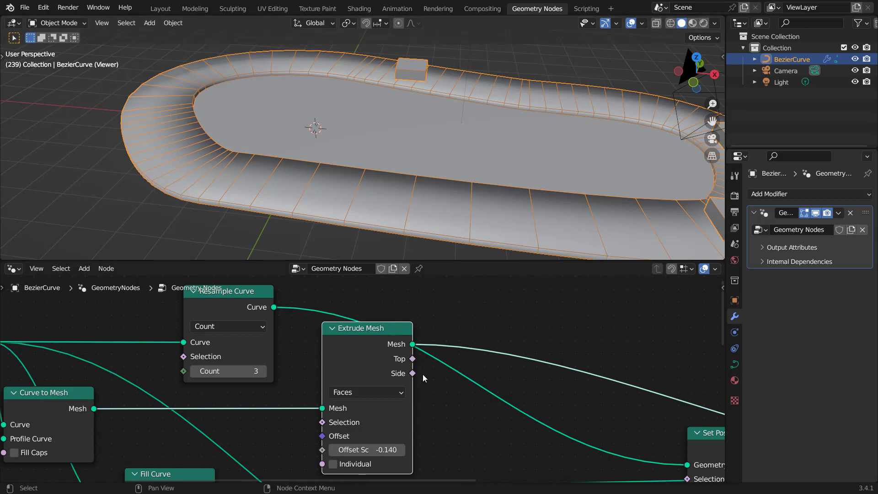
pyautogui.moveTo(377, 335); pyautogui.dragTo(367, 341)
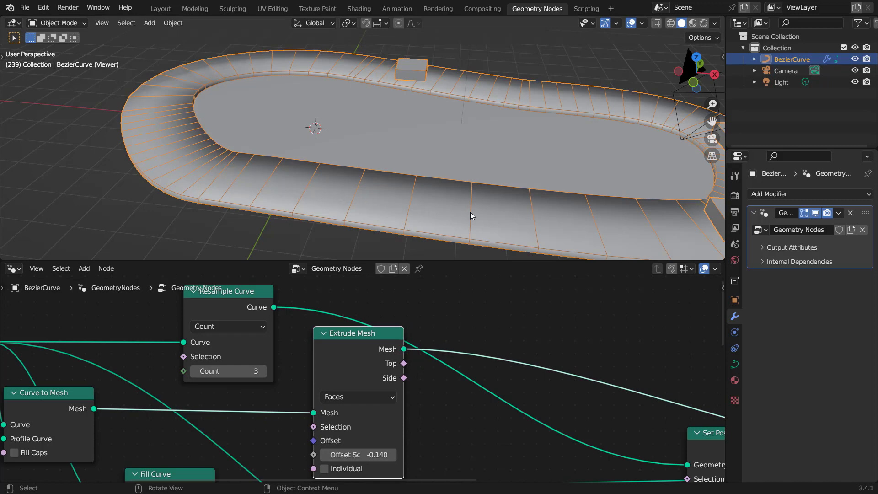
pyautogui.scroll(-8, 251, 396)
pyautogui.moveTo(219, 412); pyautogui.dragTo(404, 361, button='middle')
pyautogui.moveTo(298, 393); pyautogui.dragTo(365, 364, button='middle')
pyautogui.scroll(5, 299, 396)
pyautogui.scroll(2, 299, 396)
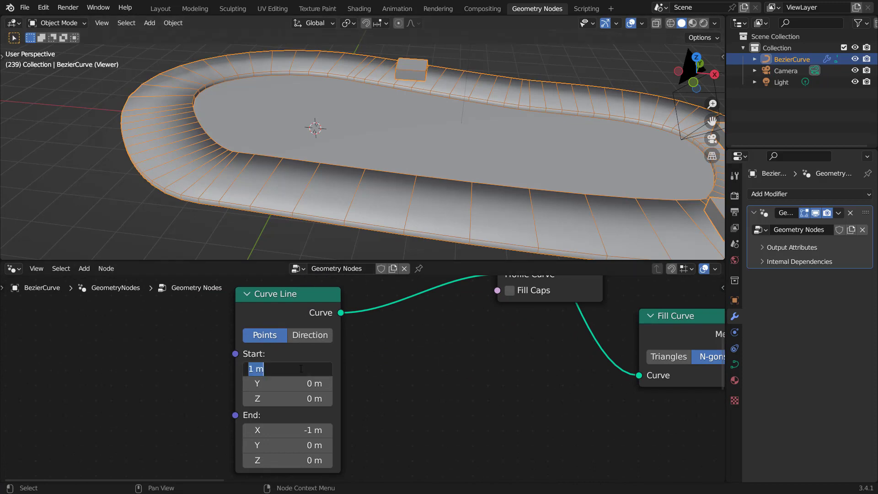
pyautogui.press('Return')
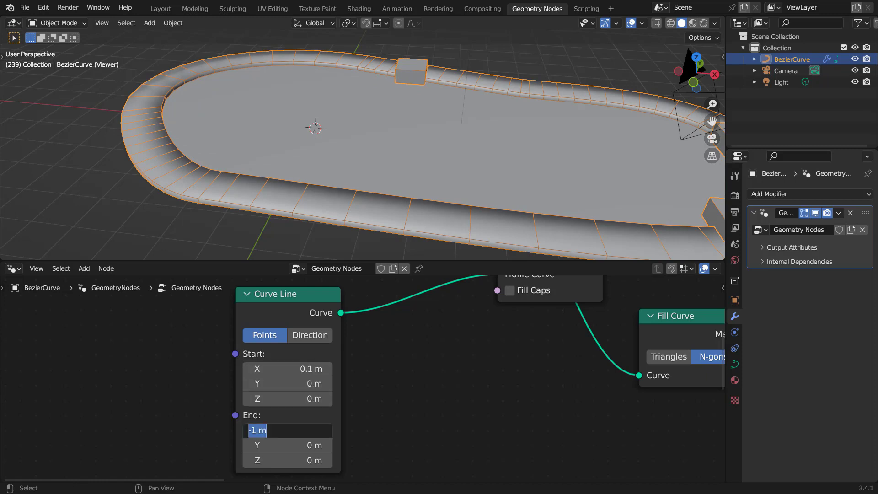
pyautogui.write('-.1')
pyautogui.press('Return')
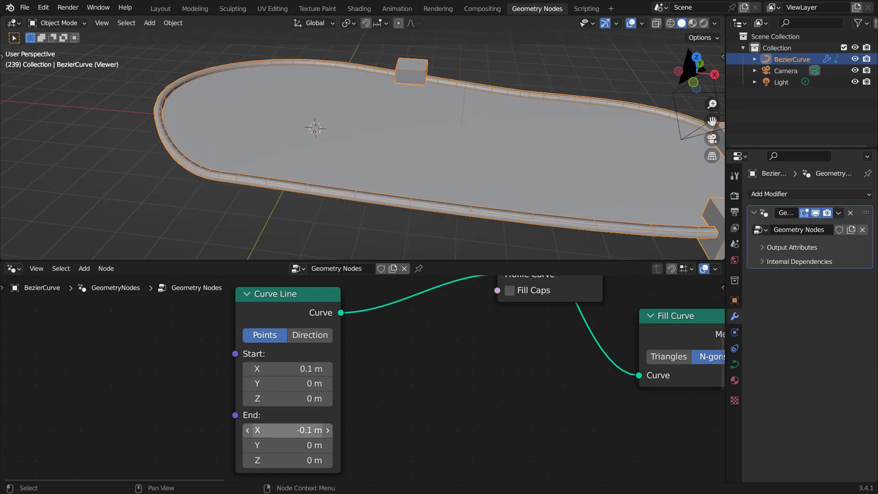
# Step: Duplicate the Extrude Mesh node and chain the copy after the original one's mesh output
pyautogui.moveTo(381, 210)
pyautogui.mouseDown(button='middle')
pyautogui.moveTo(394, 218)
pyautogui.moveTo(379, 210)
pyautogui.mouseUp(button='middle')
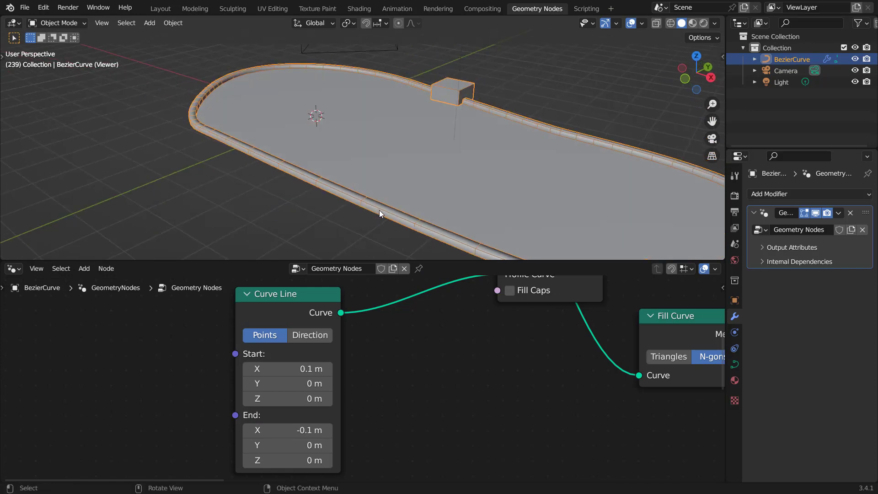
pyautogui.scroll(-9, 425, 393)
pyautogui.moveTo(686, 297); pyautogui.dragTo(408, 359, button='middle')
pyautogui.scroll(3, 395, 363)
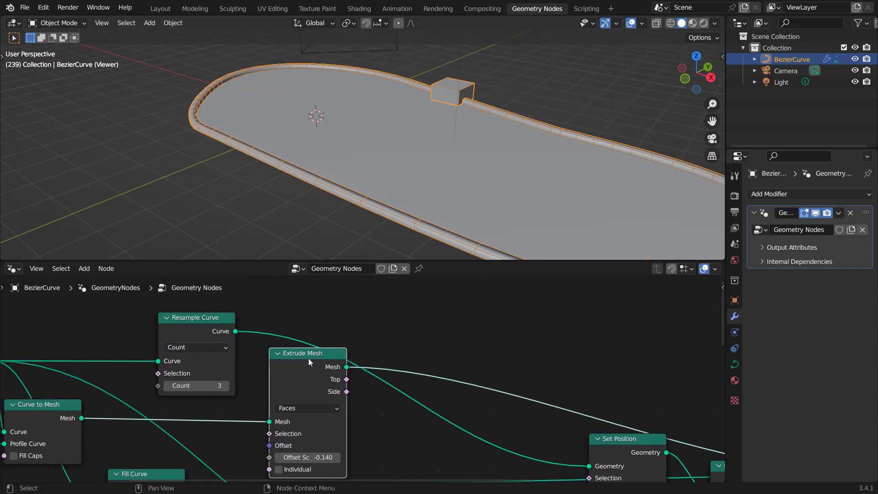
pyautogui.moveTo(309, 346); pyautogui.dragTo(311, 344)
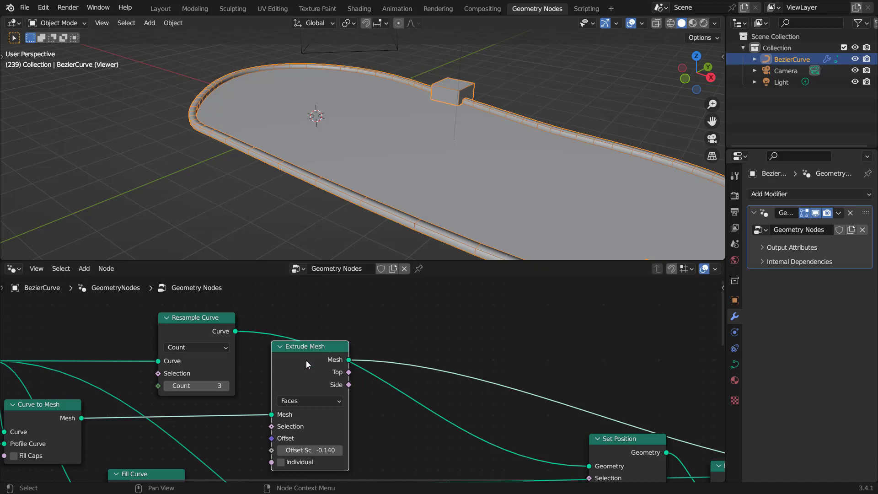
pyautogui.hotkey('shift', 'd')
pyautogui.click(435, 322)
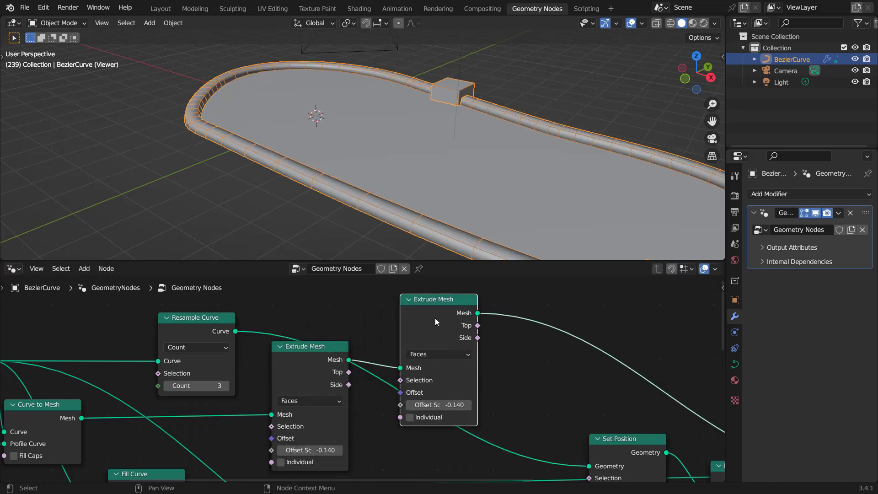
pyautogui.moveTo(308, 357); pyautogui.dragTo(309, 338)
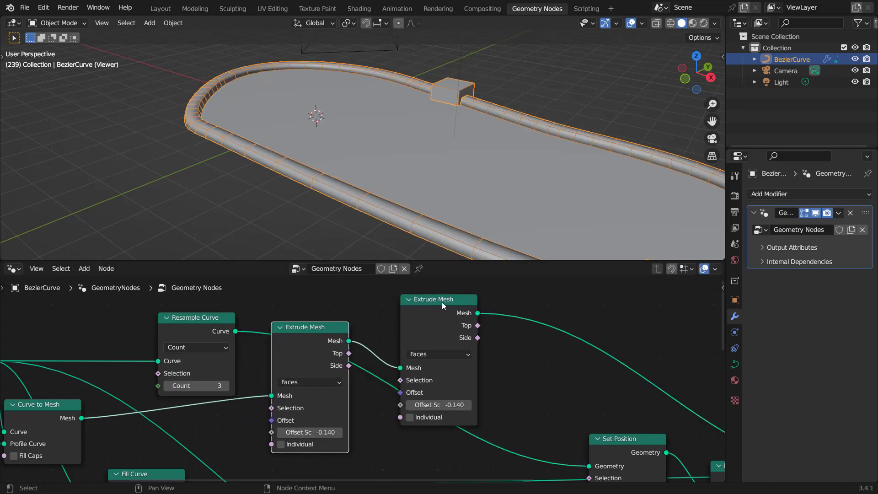
pyautogui.moveTo(443, 302); pyautogui.dragTo(454, 299)
# Step: Feed the first Extrude Mesh's Side output into the copy's Selection and set the copy's Offset Scale to -0.710
pyautogui.scroll(3, 391, 363)
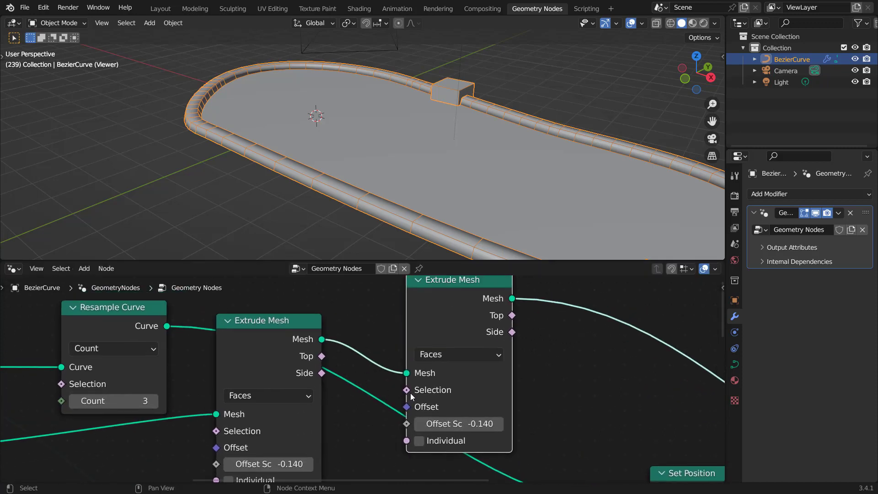
pyautogui.moveTo(475, 375); pyautogui.dragTo(458, 392, button='middle')
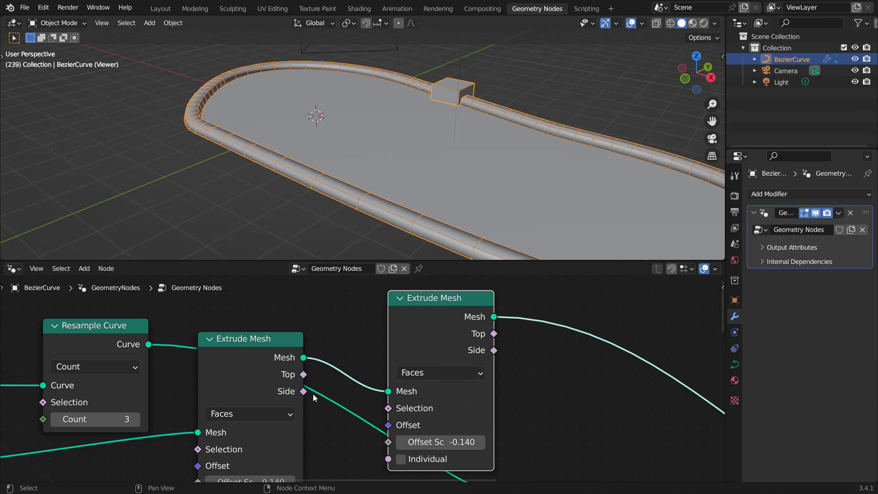
pyautogui.moveTo(304, 391); pyautogui.dragTo(387, 407)
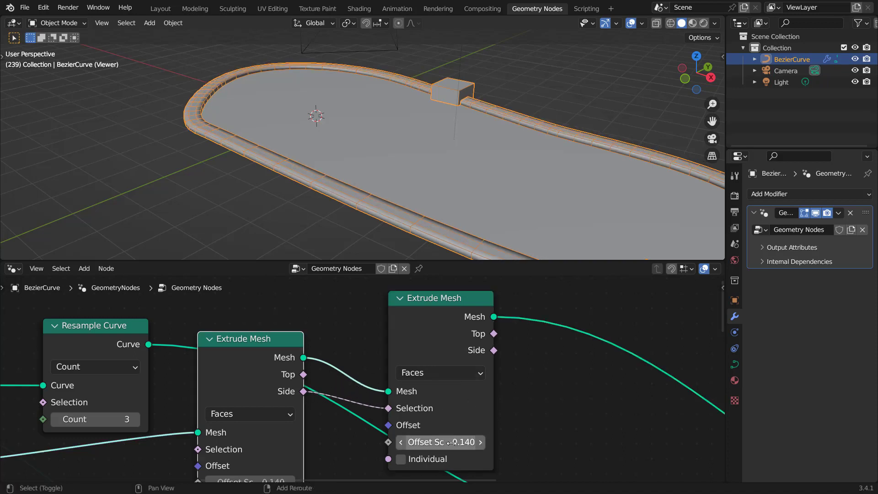
pyautogui.moveTo(441, 442); pyautogui.dragTo(334, 442)
# Step: Add a third Extrude Mesh after the second, selecting the second's Top faces, with Offset Scale -0.200
pyautogui.scroll(2, 366, 189)
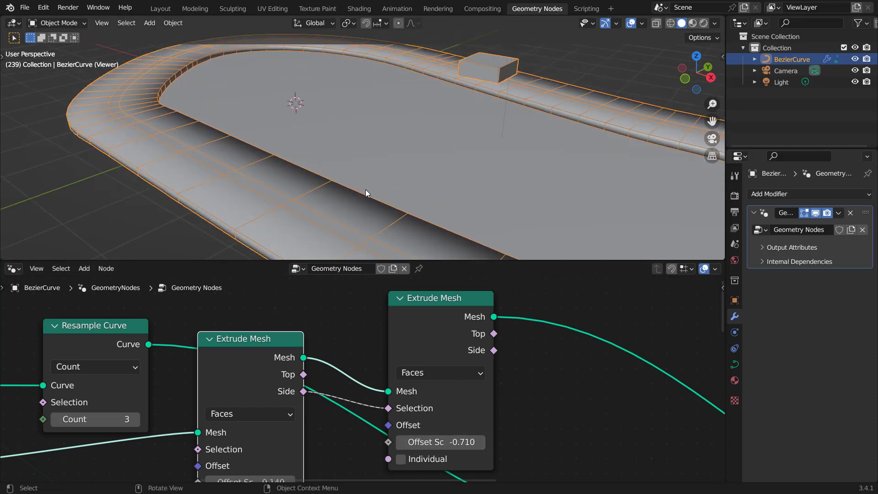
pyautogui.moveTo(363, 157); pyautogui.dragTo(344, 180, button='middle')
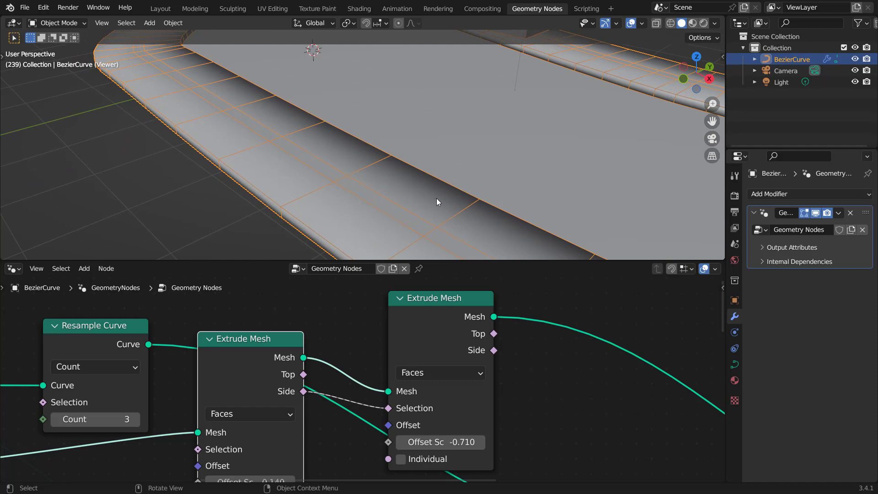
pyautogui.scroll(-2, 365, 380)
pyautogui.scroll(-2, 382, 213)
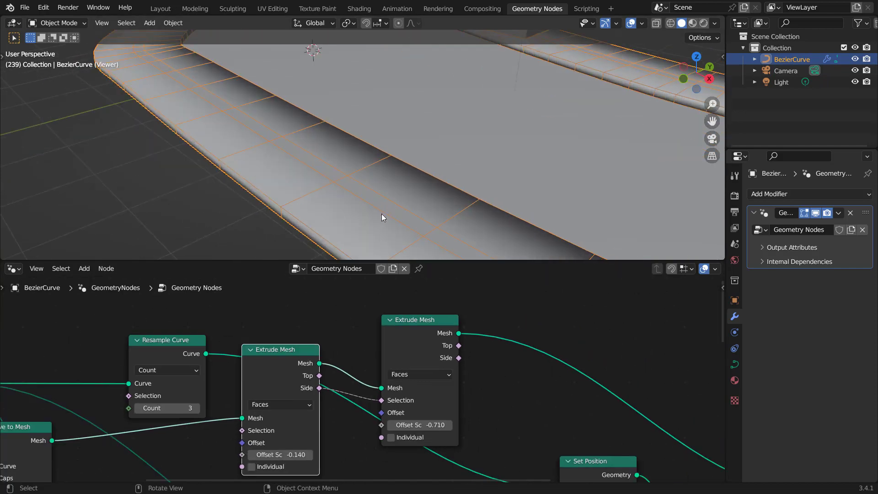
pyautogui.moveTo(470, 369); pyautogui.dragTo(414, 382, button='middle')
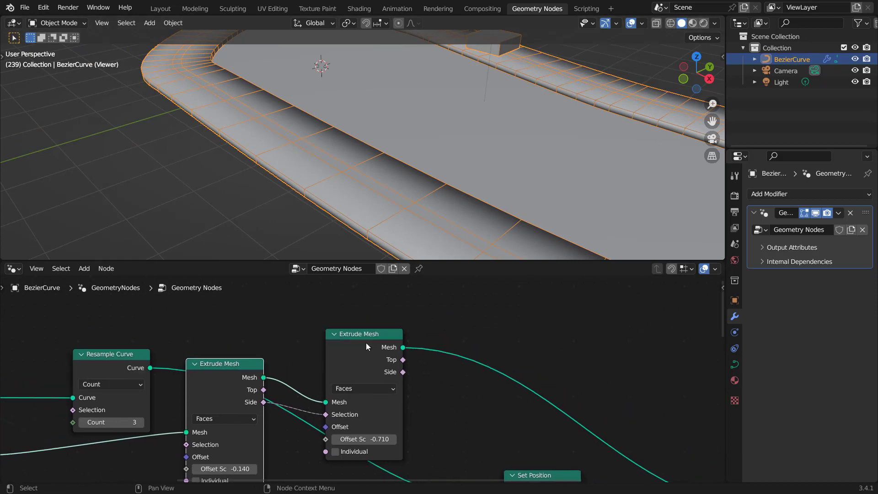
pyautogui.moveTo(366, 342); pyautogui.dragTo(358, 325)
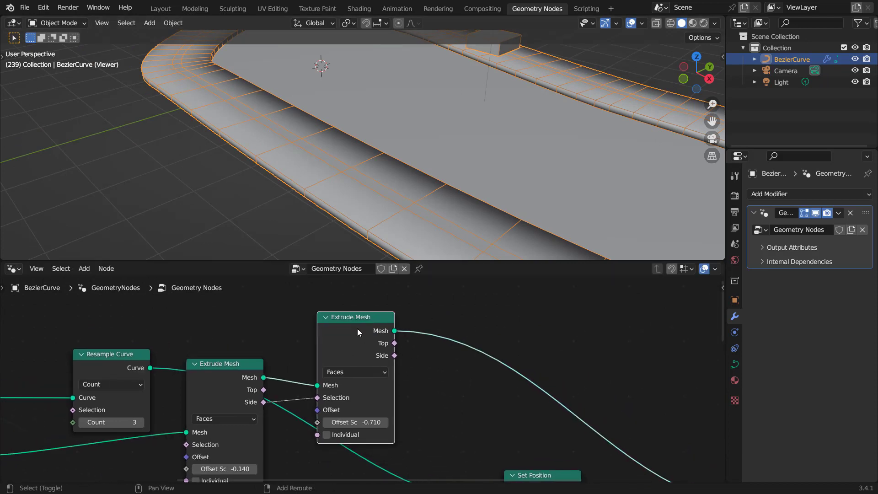
pyautogui.hotkey('shift', 'd')
pyautogui.click(477, 327)
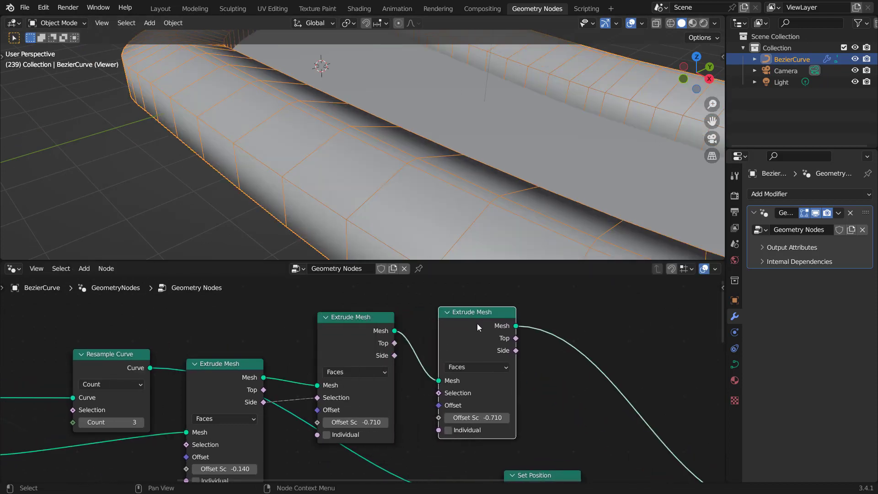
pyautogui.moveTo(394, 343); pyautogui.dragTo(437, 393)
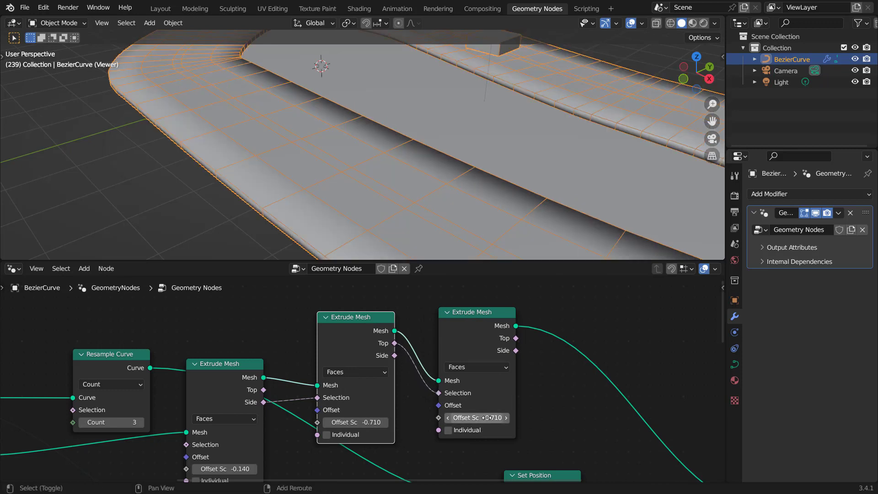
pyautogui.moveTo(486, 417); pyautogui.dragTo(547, 417)
pyautogui.moveTo(446, 213); pyautogui.dragTo(433, 202, button='middle')
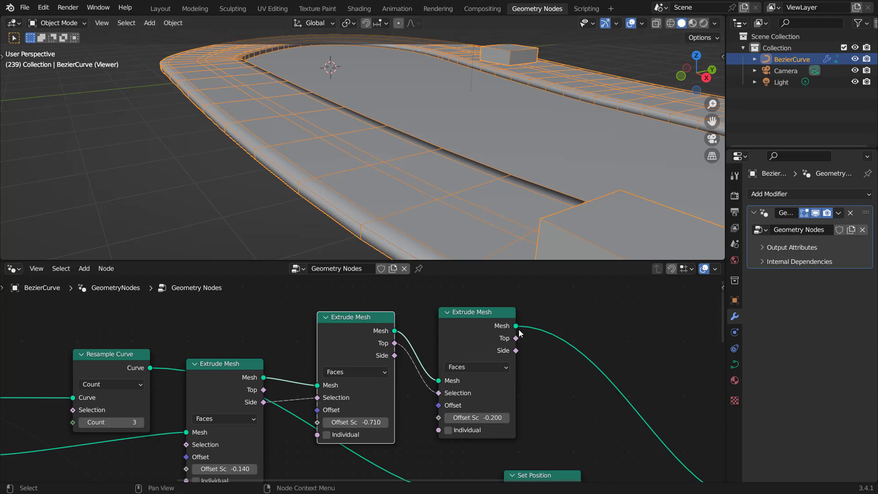
# Step: Create a new material for the curve object and name it Road
pyautogui.moveTo(544, 322); pyautogui.dragTo(451, 340, button='middle')
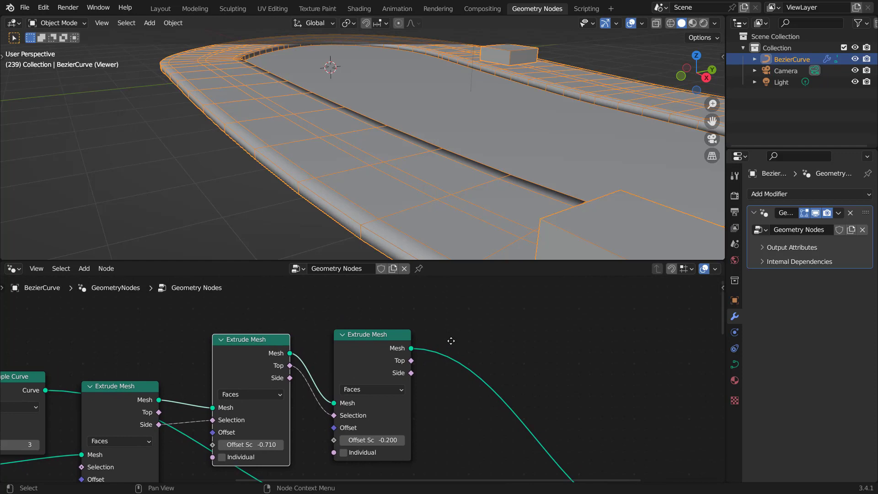
pyautogui.moveTo(349, 185); pyautogui.dragTo(338, 185, button='middle')
pyautogui.moveTo(539, 348); pyautogui.dragTo(531, 339, button='middle')
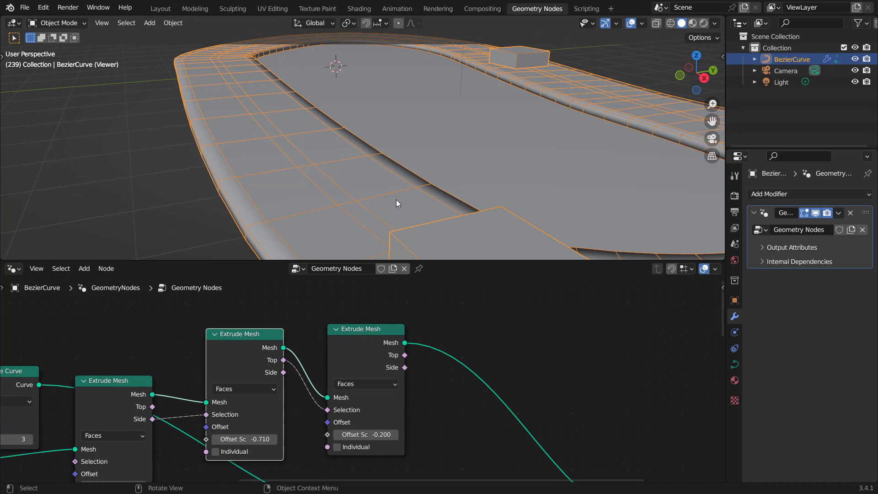
pyautogui.click(736, 380)
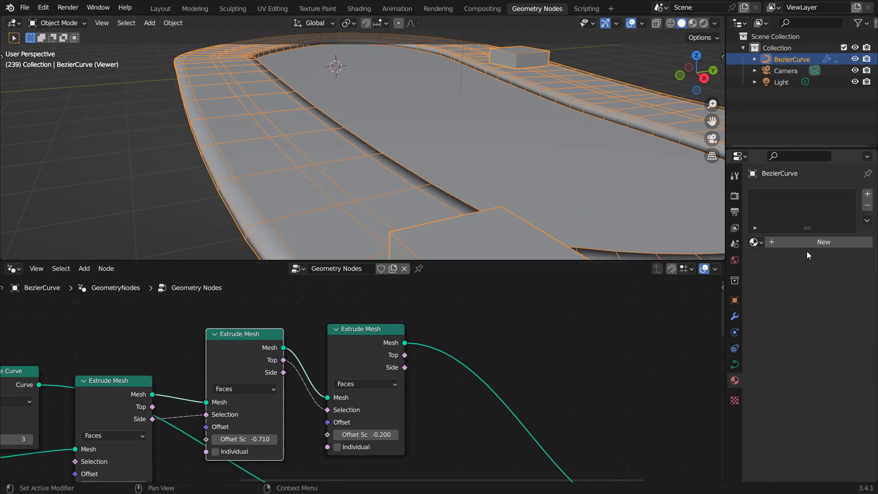
pyautogui.click(818, 245)
pyautogui.doubleClick(795, 243)
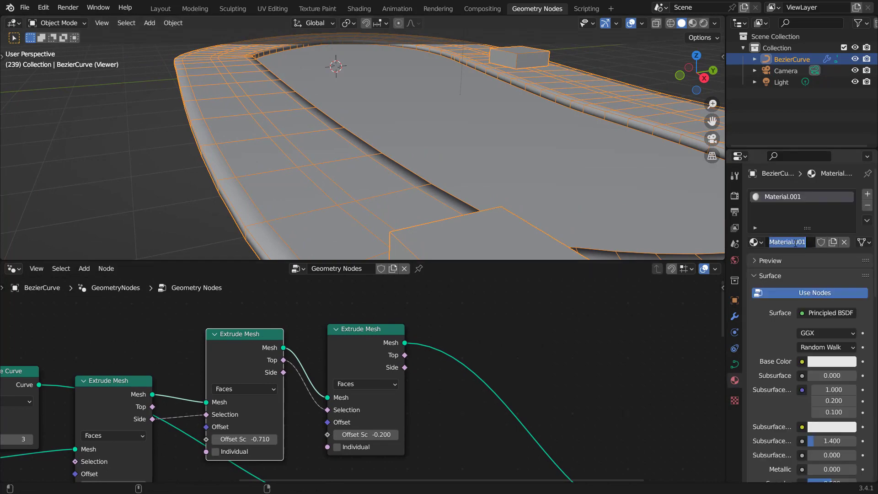
pyautogui.write('Road')
pyautogui.press('Return')
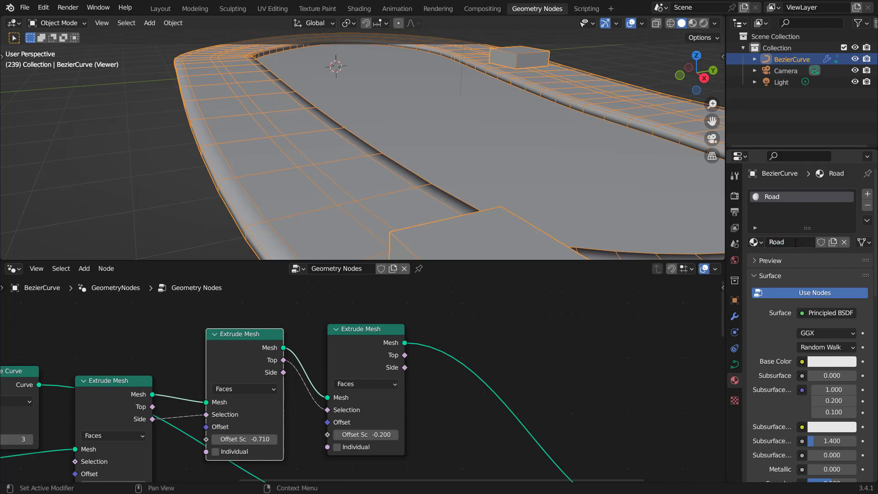
# Step: Add a second material slot with a new material named White Lines
pyautogui.click(867, 194)
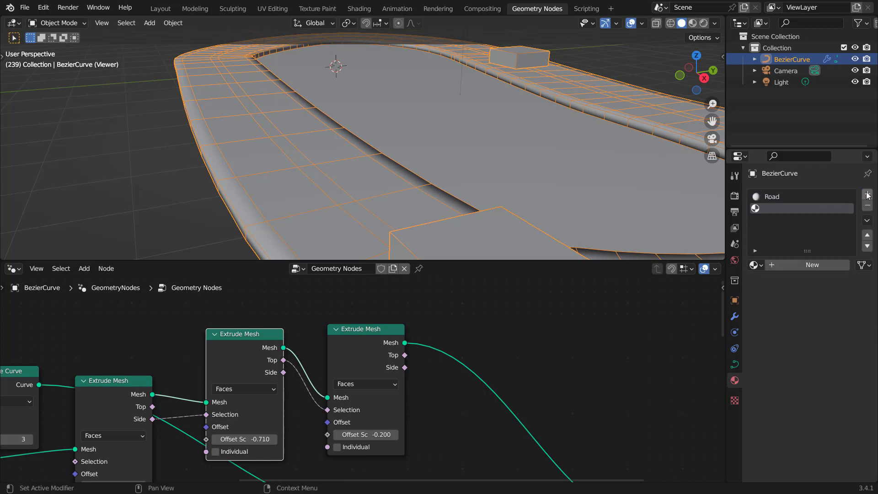
pyautogui.click(795, 265)
pyautogui.doubleClick(796, 265)
pyautogui.write('Whit')
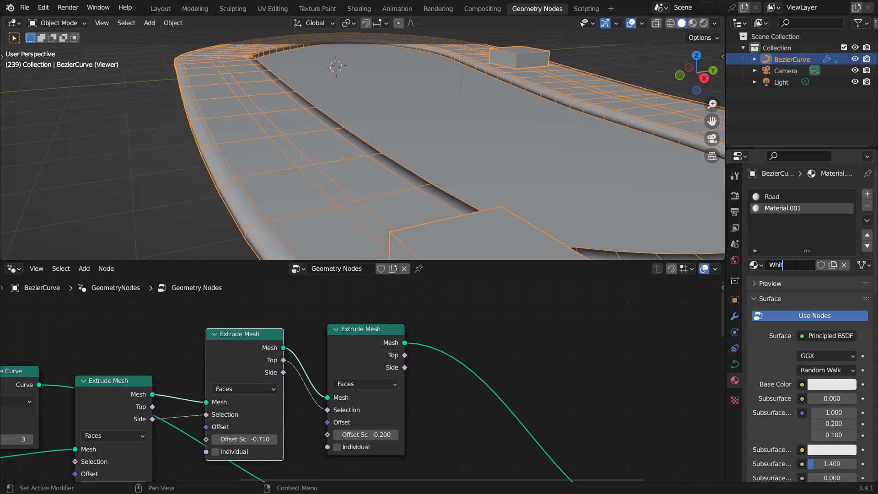
pyautogui.write('e Lines')
pyautogui.press('Return')
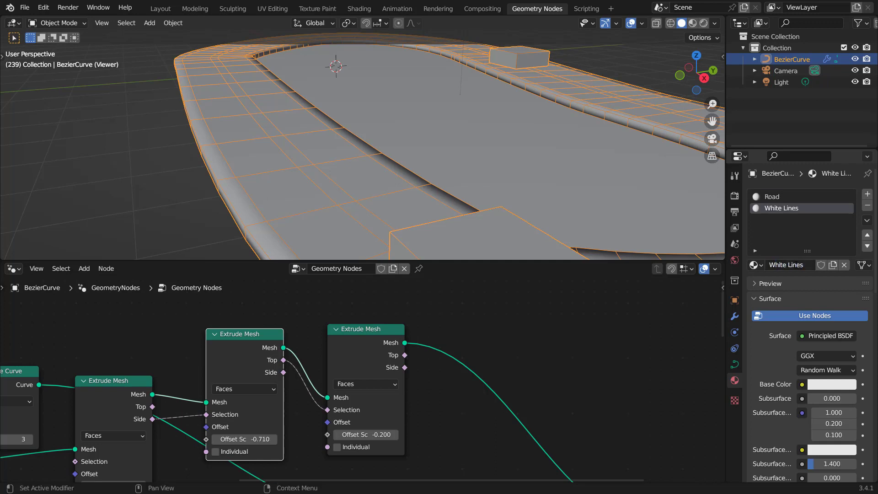
# Step: Insert a Set Material node after the third Extrude Mesh and assign it the Road material
pyautogui.hotkey('shift', 'a')
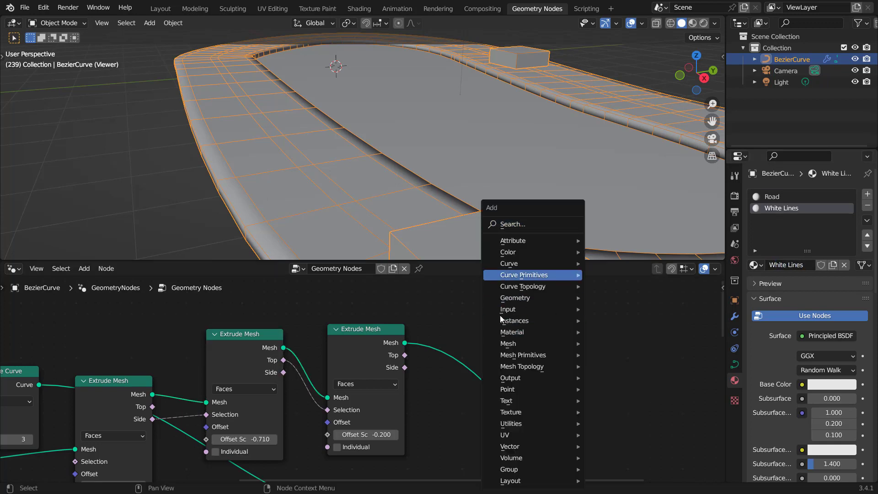
pyautogui.press('Escape')
pyautogui.hotkey('shift', 'a')
pyautogui.click(575, 227)
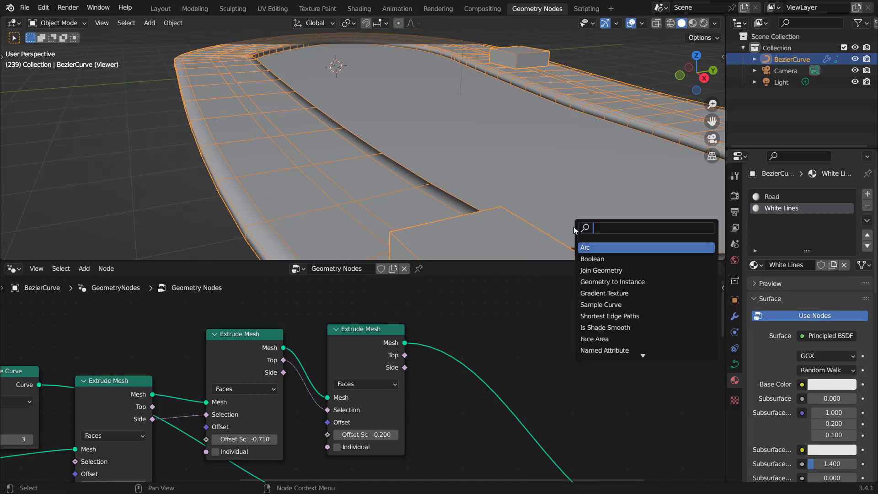
pyautogui.write('set')
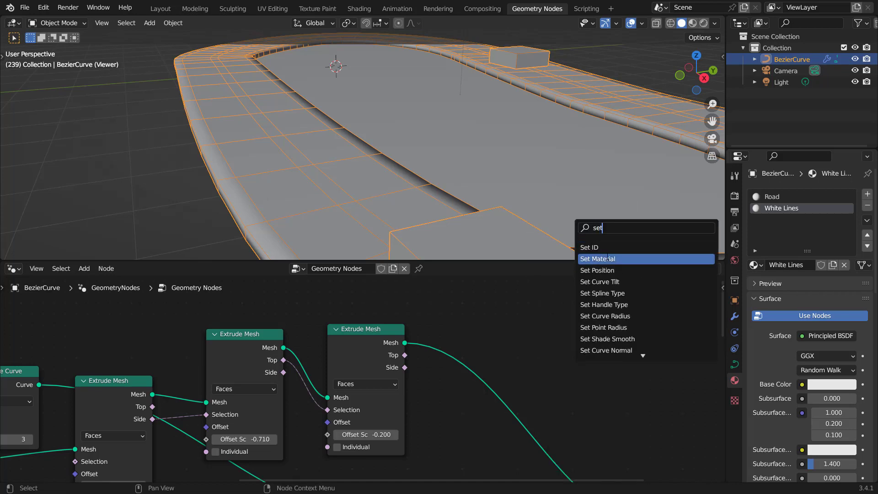
pyautogui.click(603, 259)
pyautogui.click(475, 369)
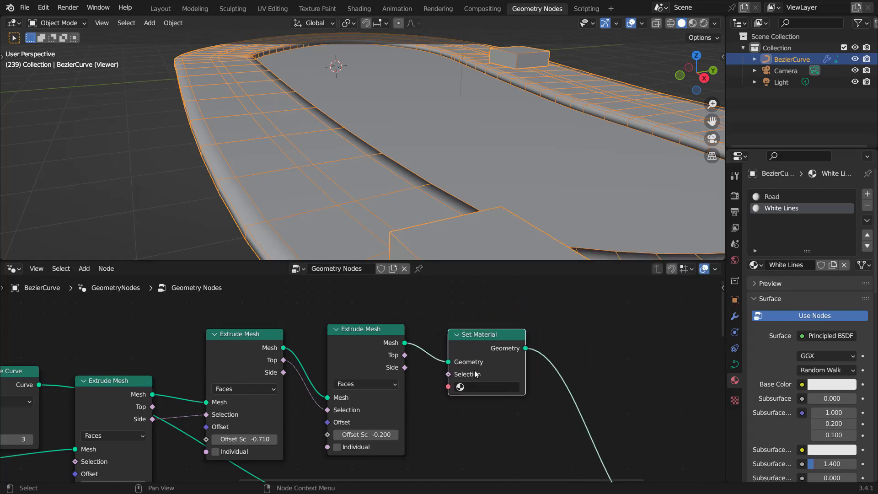
pyautogui.click(487, 387)
pyautogui.click(478, 283)
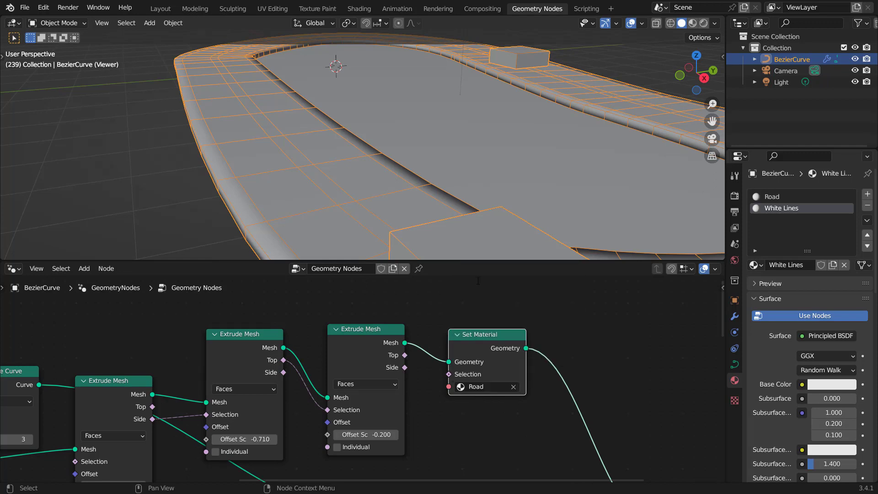
# Step: Duplicate the Set Material node, chain the copy after the first, and assign it White Lines
pyautogui.hotkey('shift', 'd')
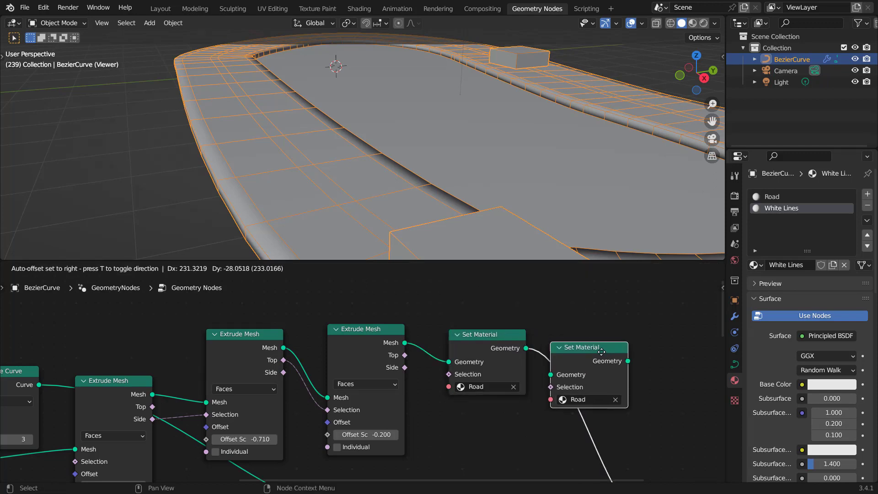
pyautogui.click(620, 352)
pyautogui.click(635, 400)
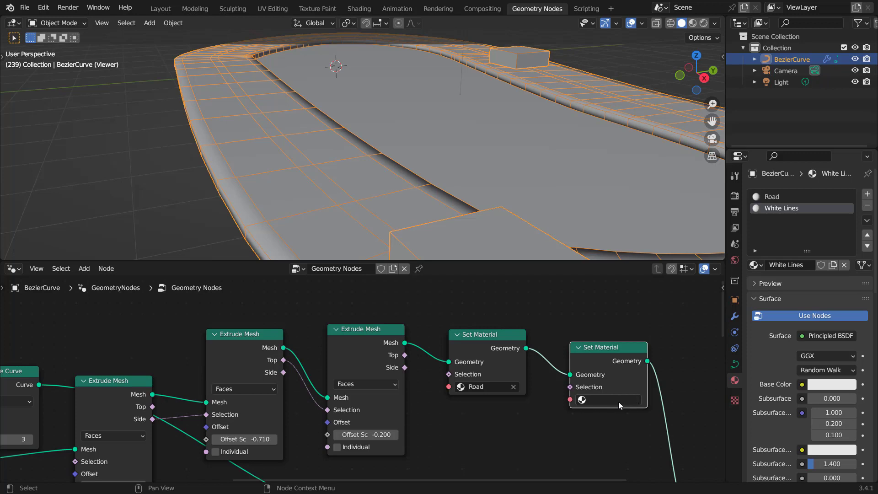
pyautogui.click(618, 401)
pyautogui.click(615, 306)
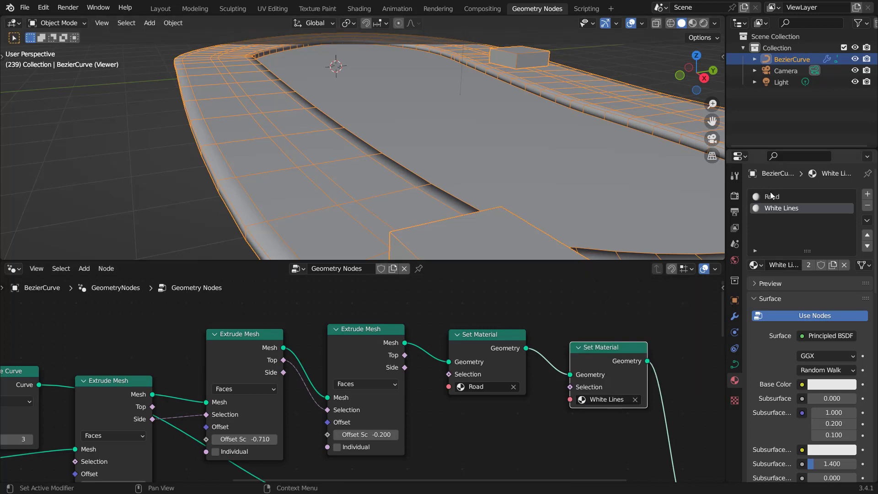
# Step: Switch the viewport to material preview shading and pull the White Lines Set Material node out of the chain
pyautogui.click(704, 24)
pyautogui.moveTo(576, 365); pyautogui.dragTo(440, 356, button='middle')
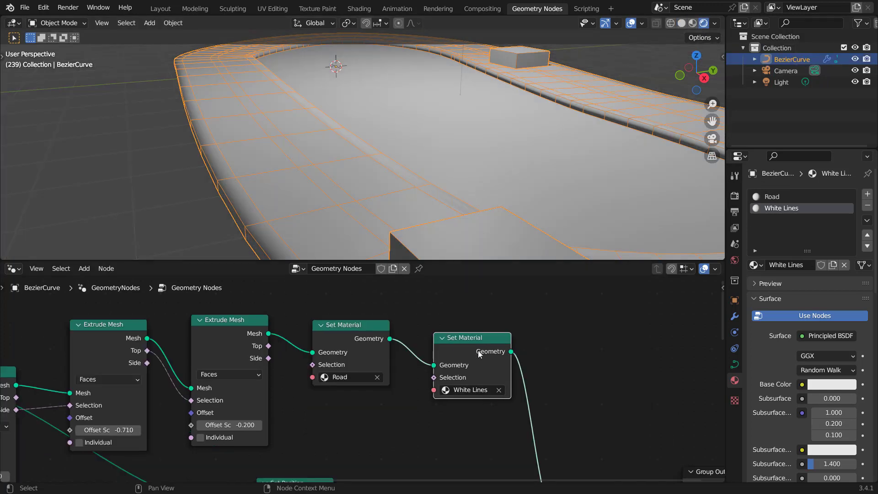
pyautogui.scroll(1, 479, 354)
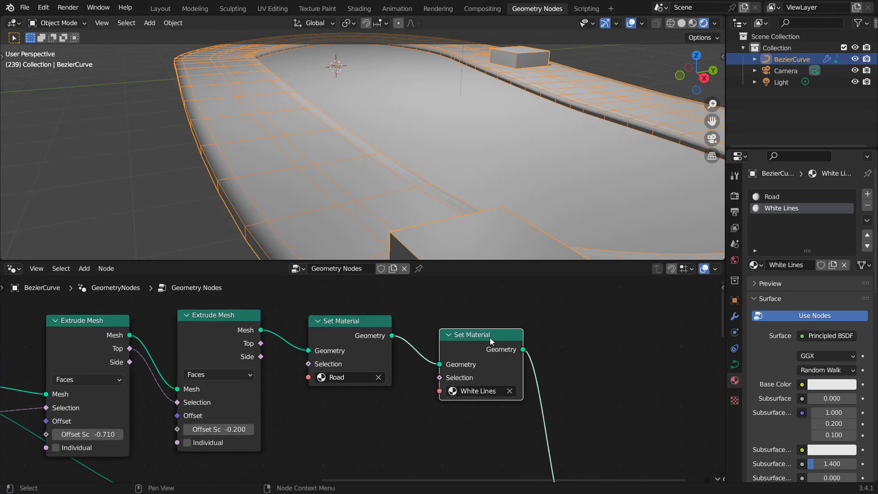
pyautogui.keyDown('alt'); pyautogui.moveTo(483, 339); pyautogui.dragTo(573, 323); pyautogui.keyUp('alt')
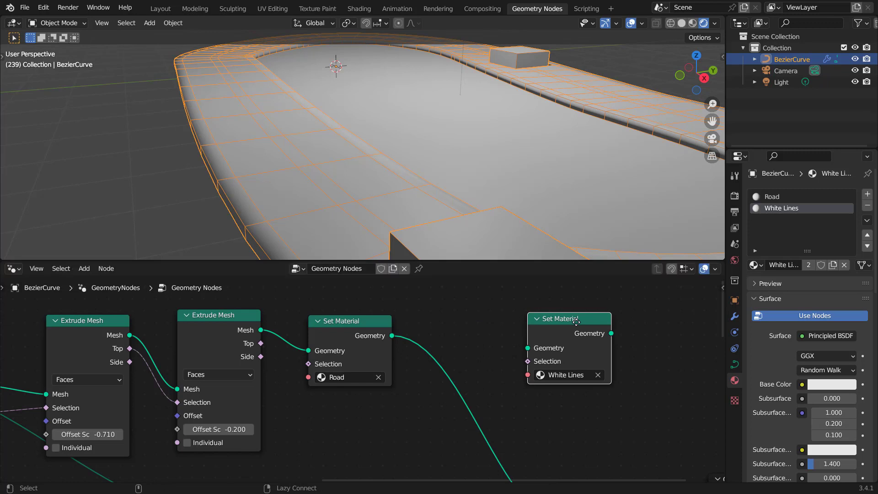
# Step: Open the Road material in the Shader Editor and add a Noise Texture node
pyautogui.click(772, 196)
pyautogui.click(13, 269)
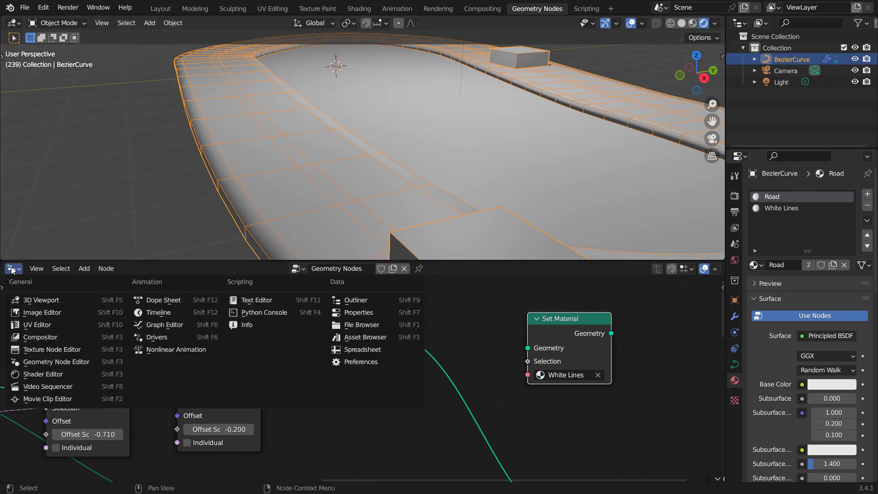
pyautogui.click(37, 374)
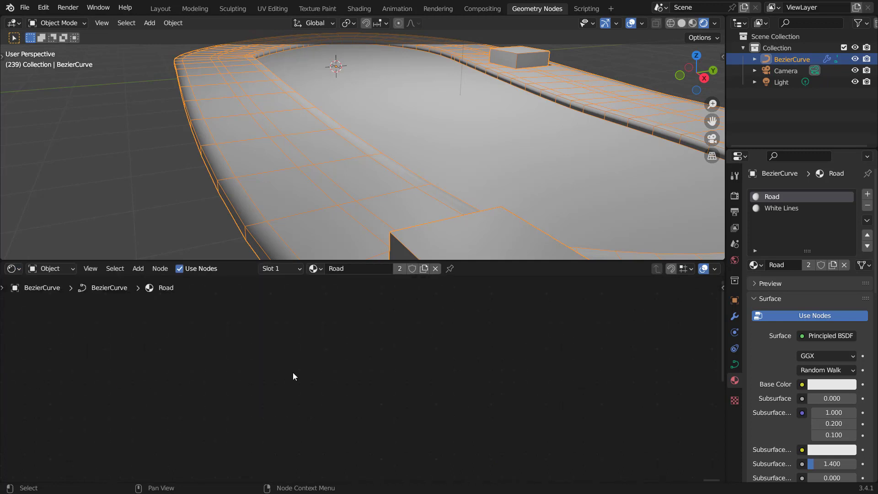
pyautogui.press('Home')
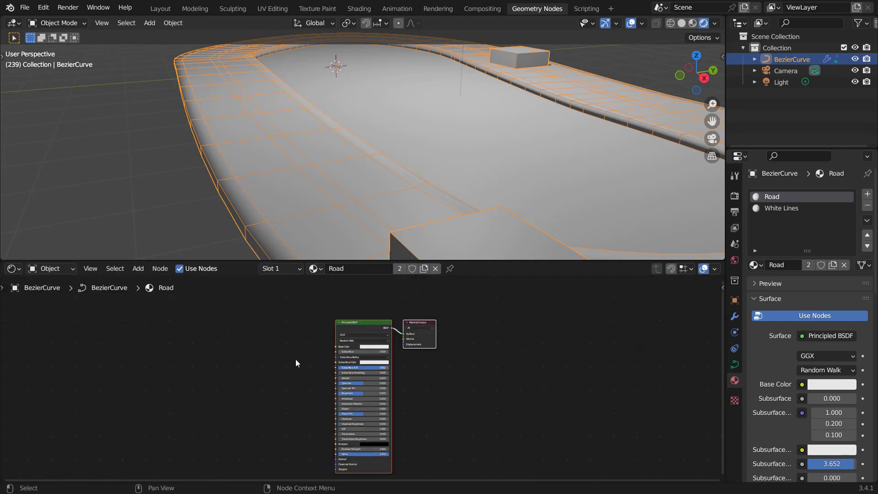
pyautogui.scroll(3, 331, 356)
pyautogui.hotkey('shift', 'a')
pyautogui.write('noise')
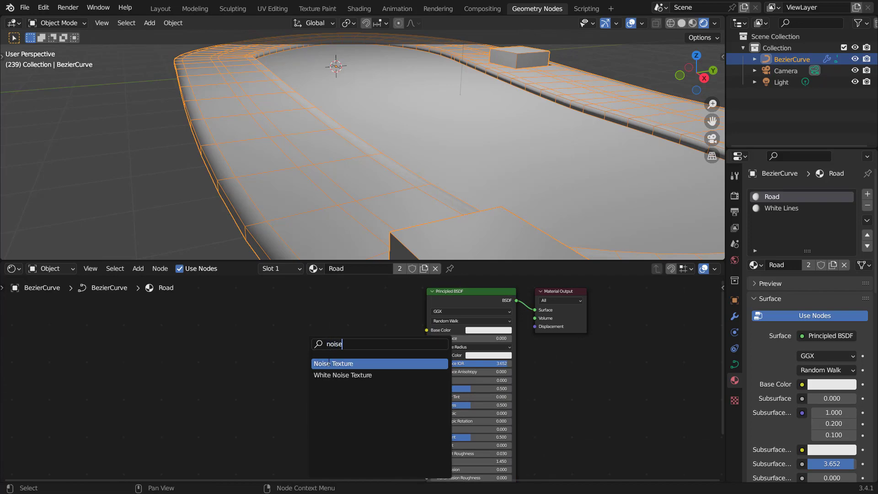
pyautogui.press('Return')
pyautogui.click(271, 345)
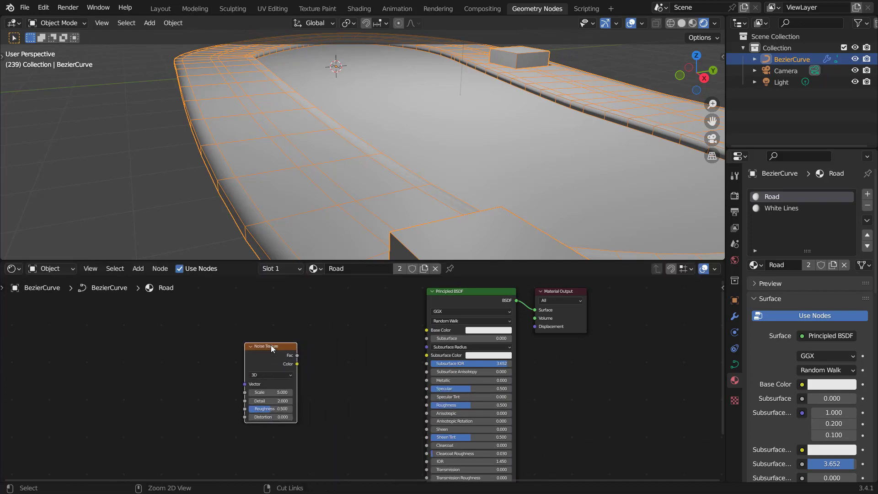
# Step: Drive the Noise Texture with Object coordinates through a Mapping node and connect its Fac to the Base Color
pyautogui.hotkey('ctrl', 't')
pyautogui.scroll(2, 202, 390)
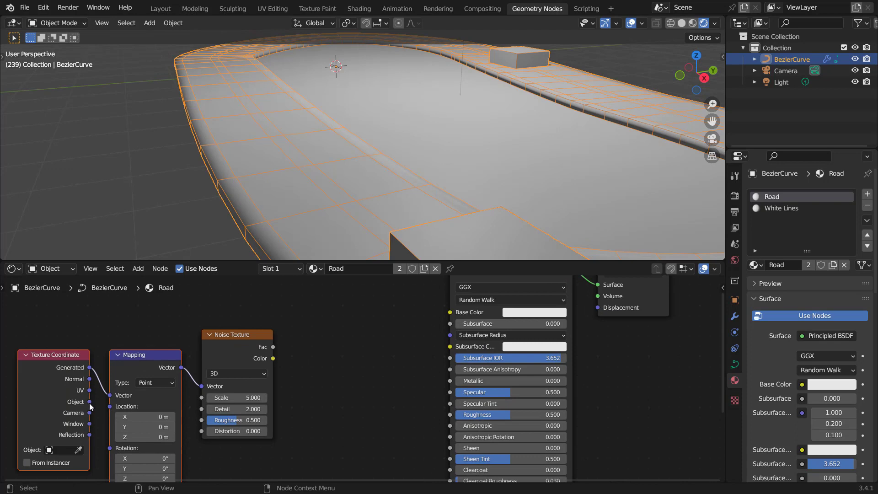
pyautogui.moveTo(89, 401); pyautogui.dragTo(109, 395)
pyautogui.moveTo(291, 375); pyautogui.dragTo(230, 434, button='middle')
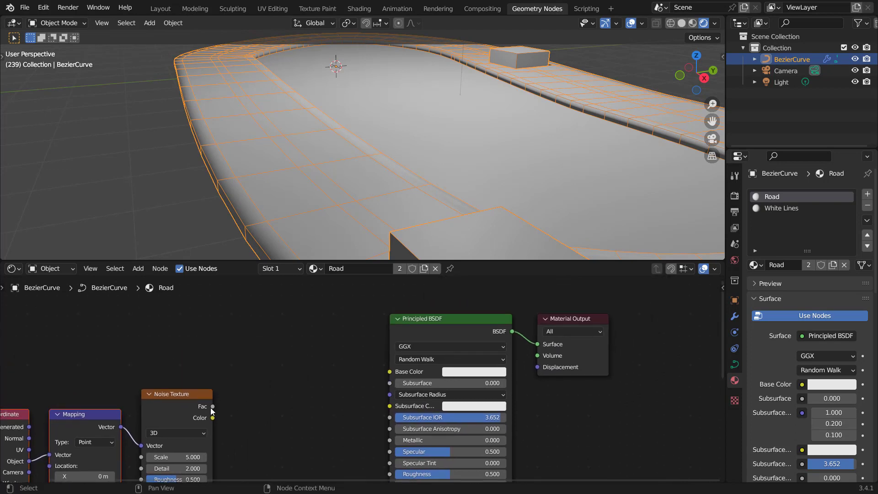
pyautogui.moveTo(213, 407); pyautogui.dragTo(389, 371)
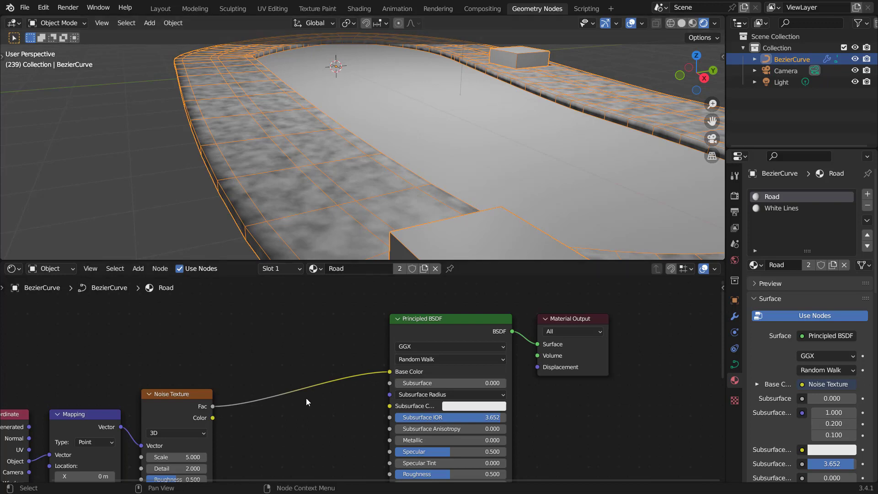
# Step: Add a Bump node connected to the Principled BSDF's Normal input
pyautogui.scroll(-4, 284, 397)
pyautogui.moveTo(264, 404); pyautogui.dragTo(362, 332, button='middle')
pyautogui.moveTo(368, 326); pyautogui.dragTo(106, 435)
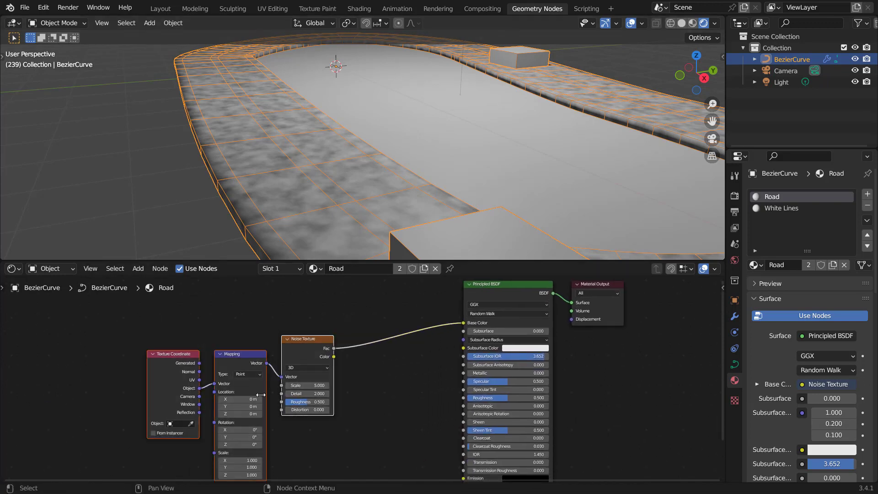
pyautogui.press('g')
pyautogui.click(240, 375)
pyautogui.moveTo(389, 395); pyautogui.dragTo(340, 326, button='middle')
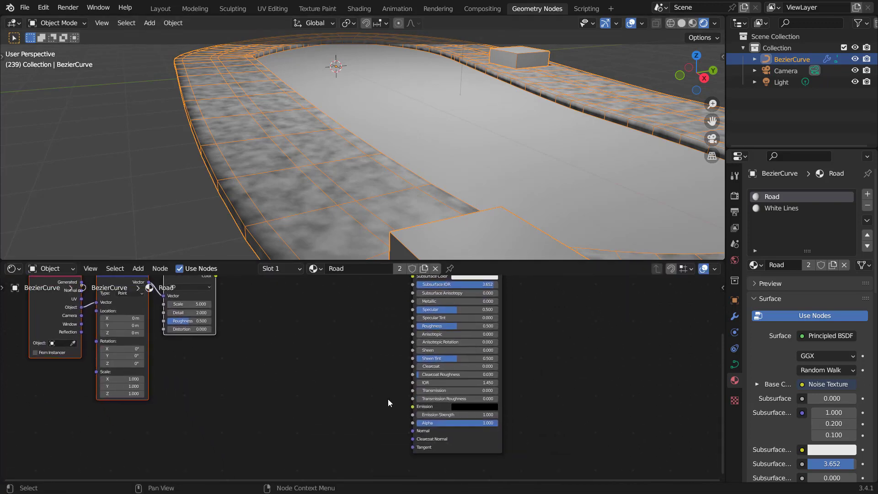
pyautogui.scroll(2, 388, 399)
pyautogui.moveTo(408, 423); pyautogui.dragTo(400, 399, button='middle')
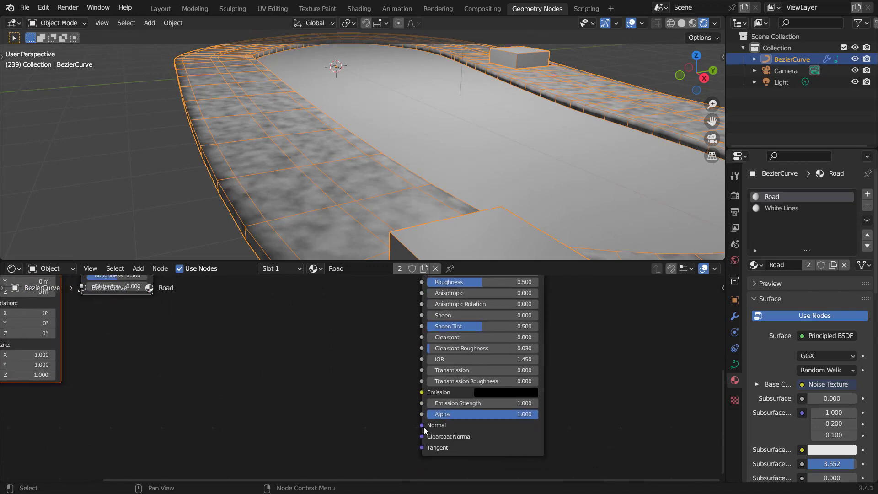
pyautogui.moveTo(421, 425); pyautogui.dragTo(315, 373)
pyautogui.write('bump')
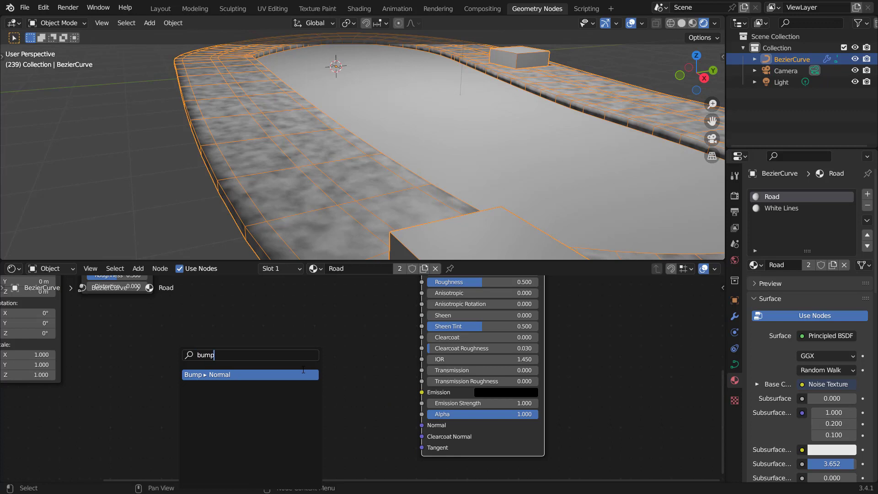
pyautogui.press('Return')
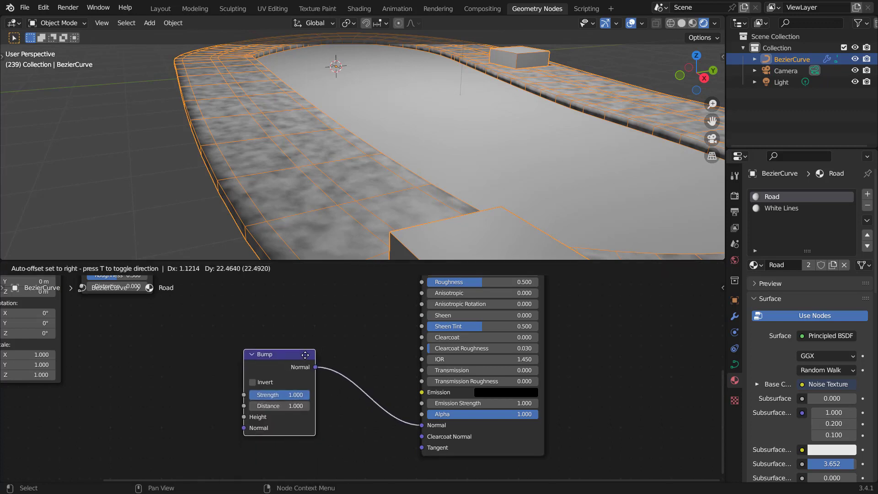
pyautogui.click(307, 349)
# Step: Insert a ColorRamp node between the Noise Texture's Fac and the Principled BSDF's Base Color
pyautogui.scroll(-3, 270, 316)
pyautogui.moveTo(267, 314); pyautogui.dragTo(342, 387, button='middle')
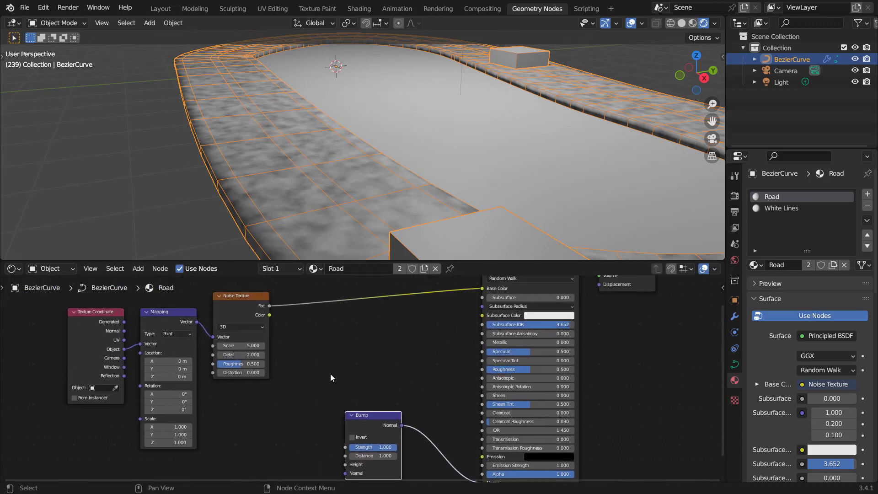
pyautogui.moveTo(331, 350); pyautogui.dragTo(315, 399, button='middle')
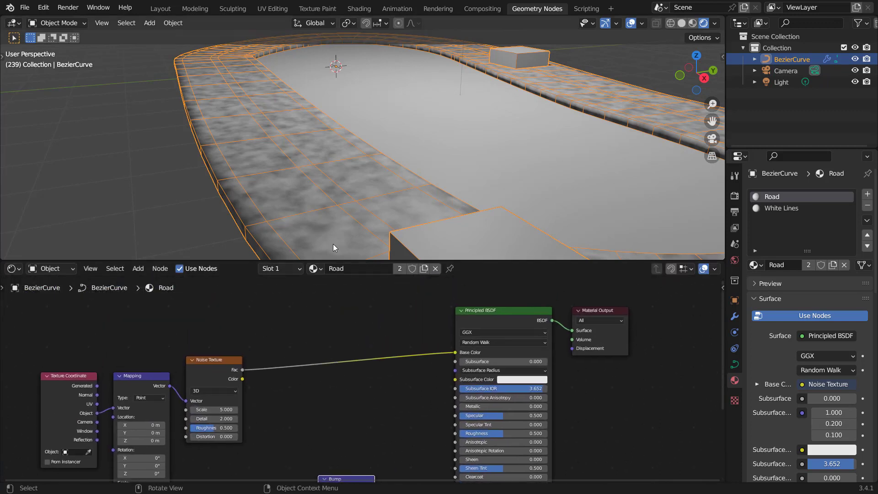
pyautogui.hotkey('shift', 'a')
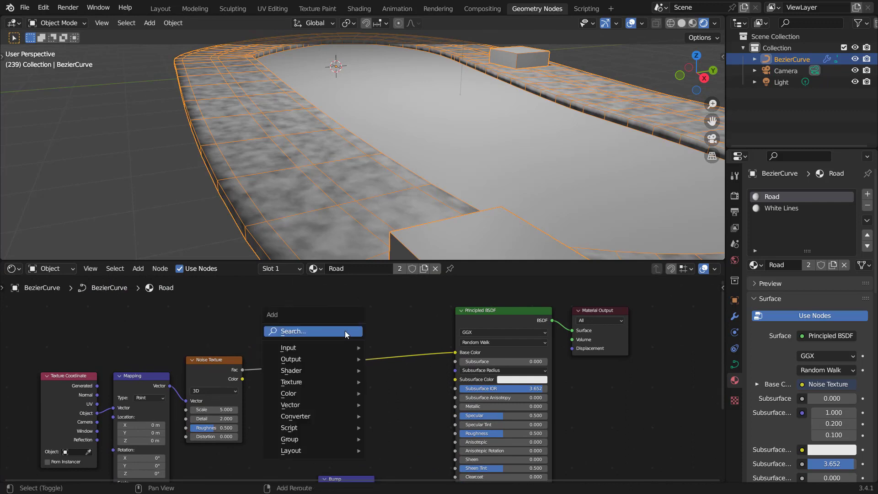
pyautogui.click(345, 330)
pyautogui.write('color')
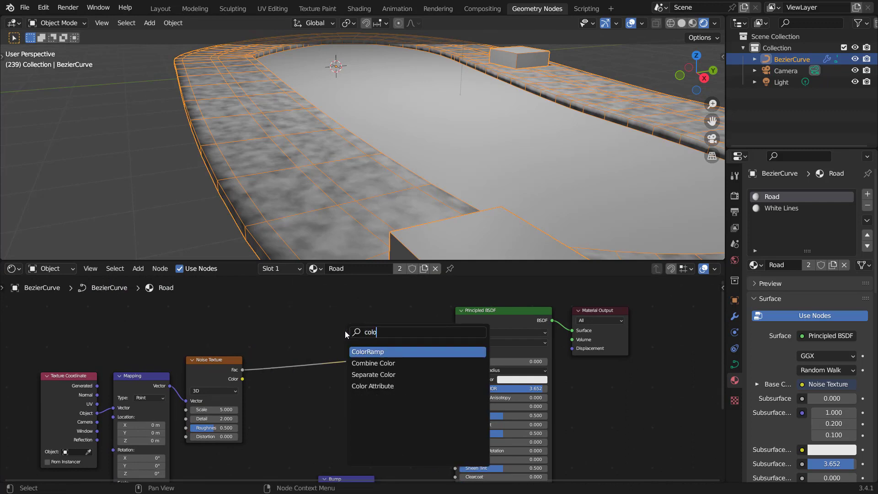
pyautogui.click(367, 352)
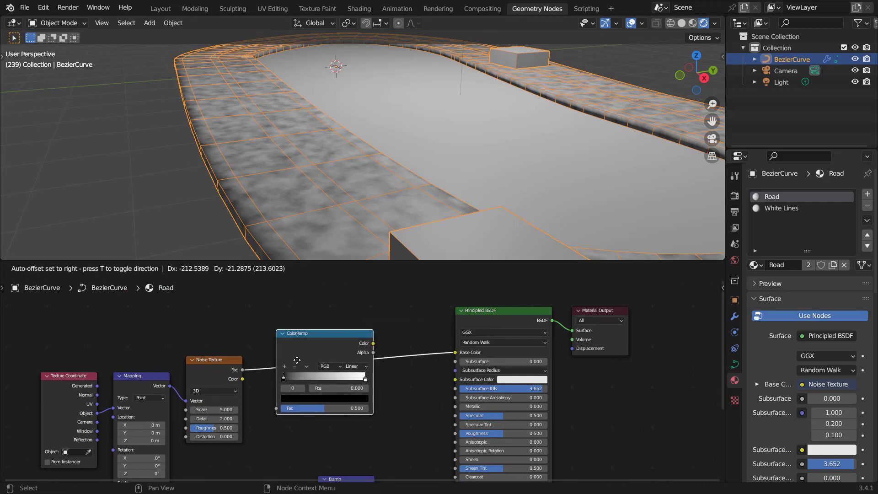
pyautogui.click(297, 361)
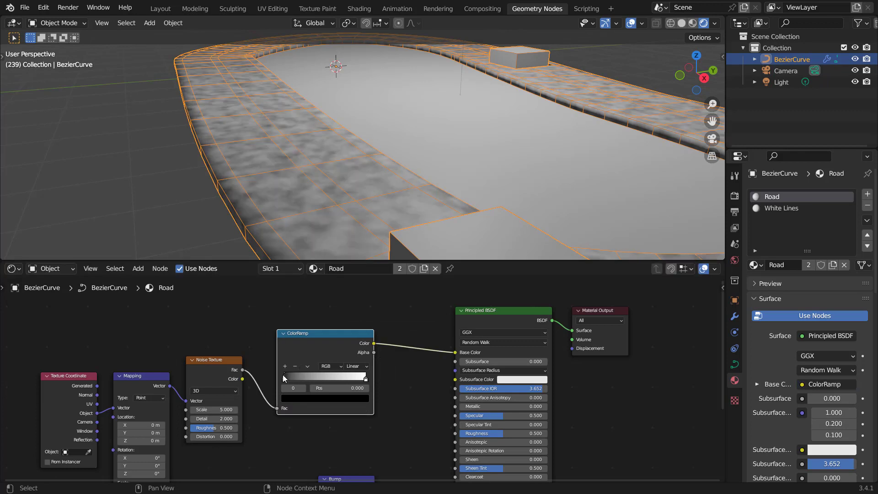
# Step: Move the ColorRamp's black stop to about 0.25 and its white stop to about 0.665
pyautogui.moveTo(289, 376); pyautogui.dragTo(303, 377)
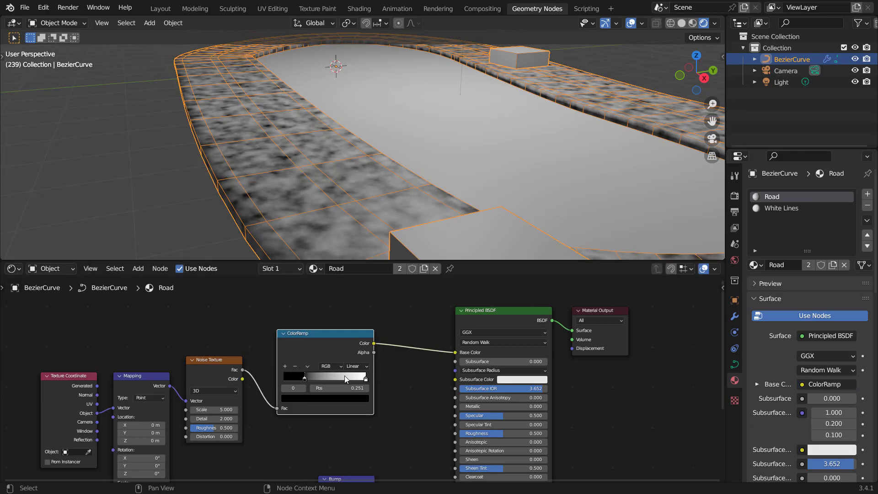
pyautogui.moveTo(366, 377); pyautogui.dragTo(336, 378)
# Step: Set the Noise Texture's Scale to 20 and Detail to 15
pyautogui.scroll(2, 216, 432)
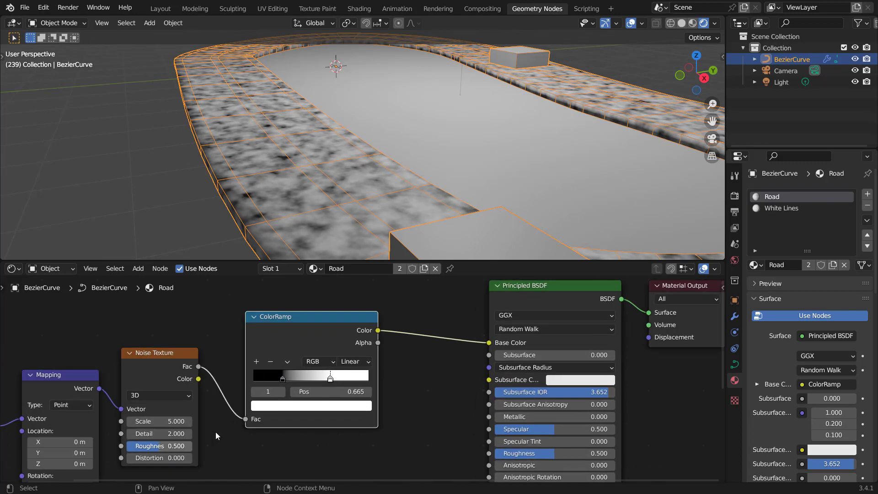
pyautogui.moveTo(215, 431); pyautogui.dragTo(284, 397, button='middle')
pyautogui.click(220, 388)
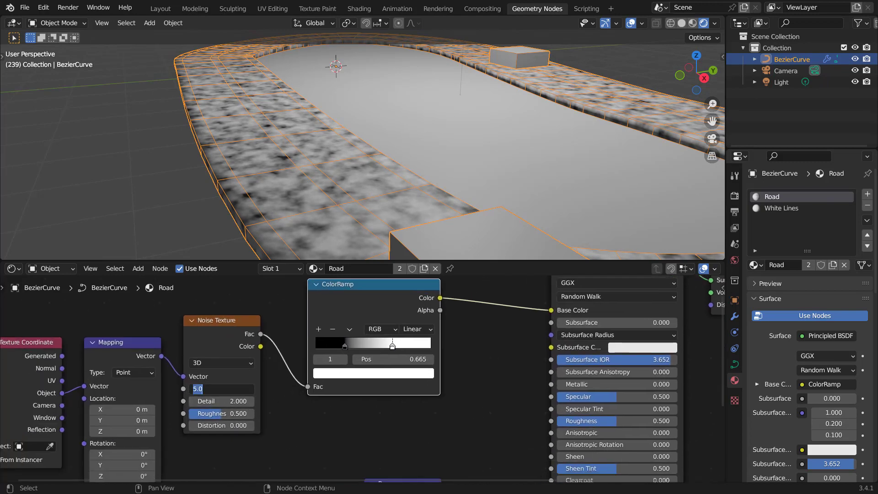
pyautogui.write('20')
pyautogui.press('Return')
pyautogui.click(220, 401)
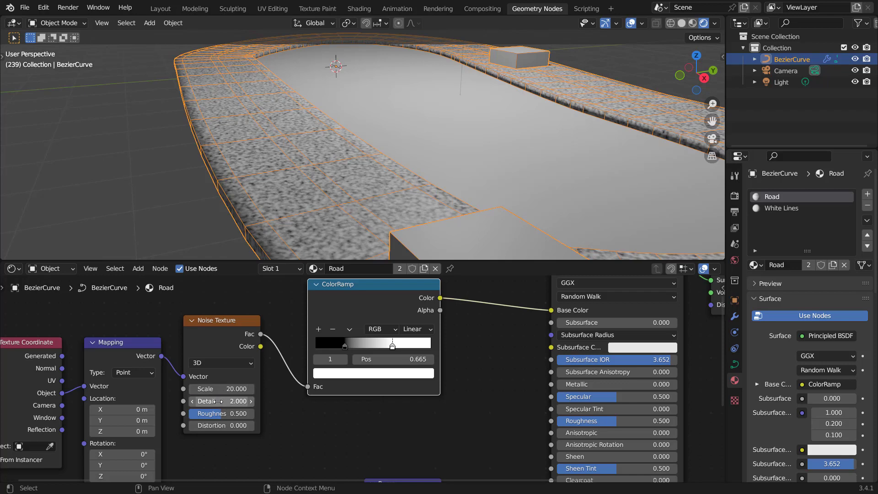
pyautogui.write('15')
pyautogui.press('Return')
# Step: Connect the ColorRamp's Color output to the Bump node's Height input
pyautogui.scroll(-1, 397, 377)
pyautogui.moveTo(398, 378); pyautogui.dragTo(343, 385, button='middle')
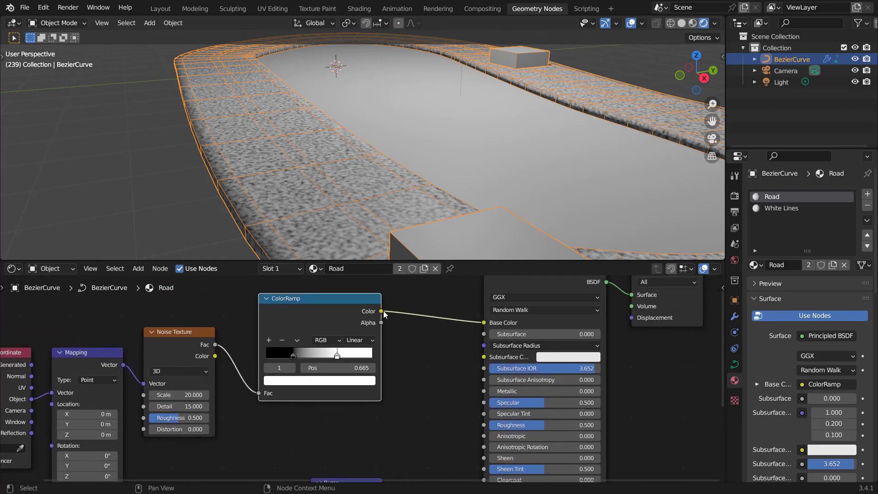
pyautogui.moveTo(383, 310); pyautogui.dragTo(328, 401)
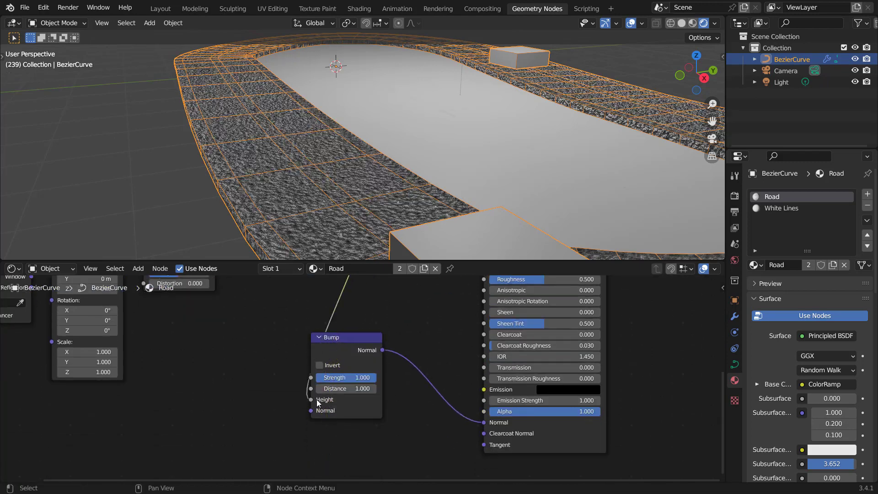
# Step: Set the Bump node's Distance to 0.08
pyautogui.scroll(1, 367, 394)
pyautogui.click(366, 392)
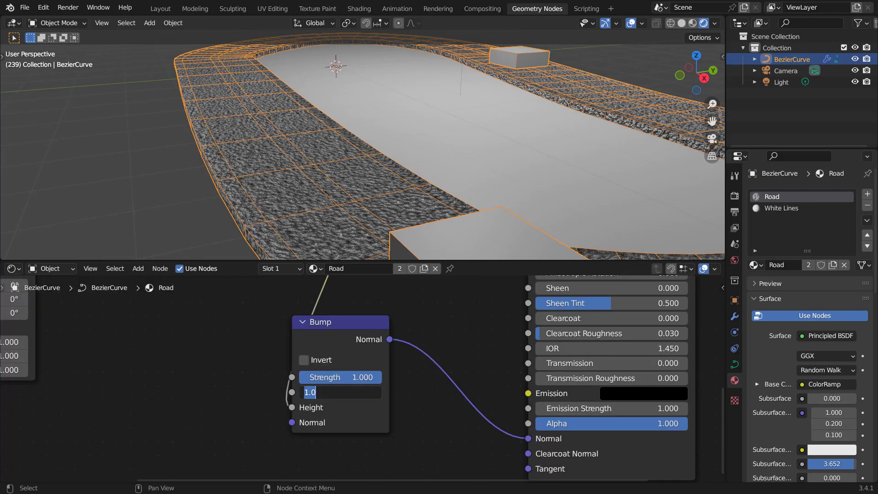
pyautogui.write('.1')
pyautogui.press('Return')
pyautogui.click(361, 393)
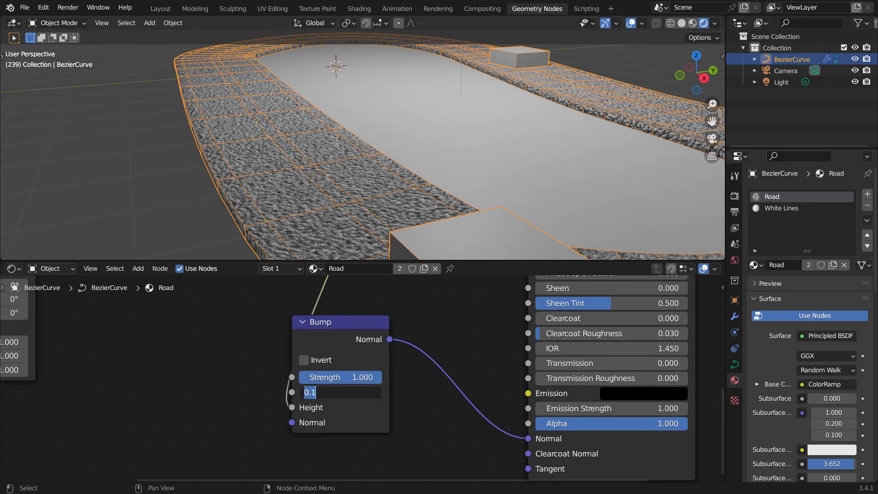
pyautogui.write('.01')
pyautogui.press('Return')
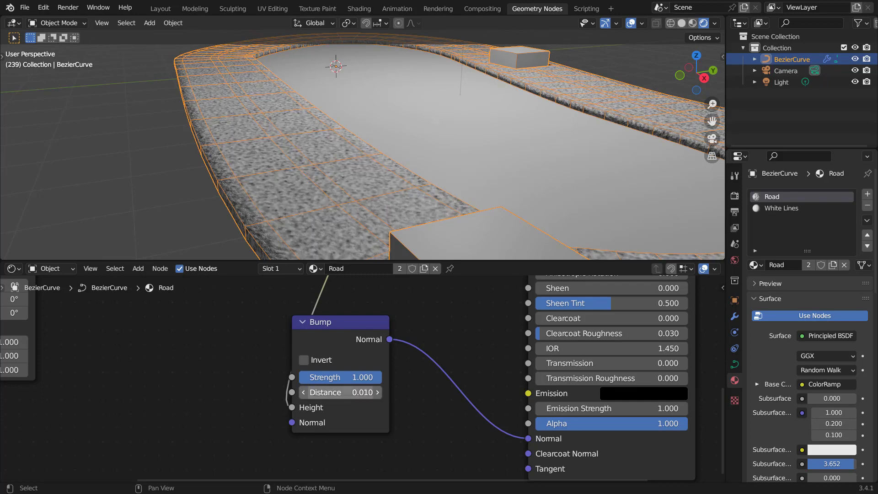
pyautogui.click(361, 392)
pyautogui.write('.08')
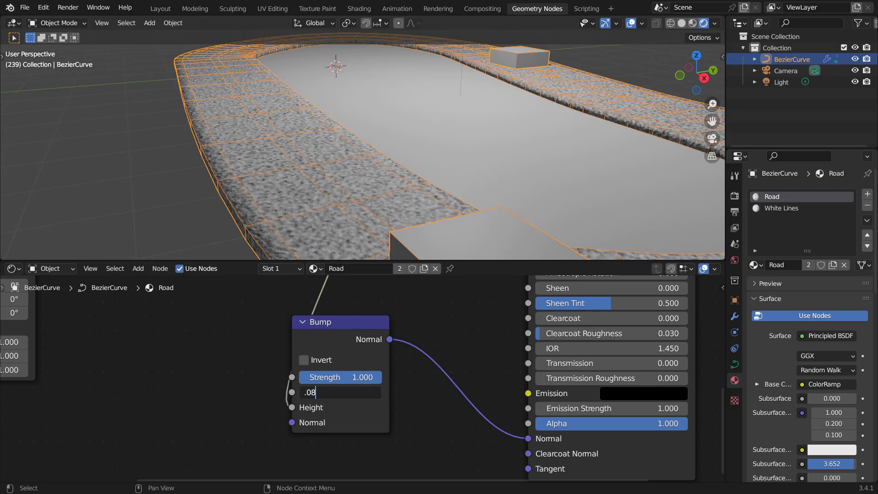
pyautogui.press('Return')
# Step: Raise the Principled BSDF's Roughness to 1.0
pyautogui.scroll(-3, 453, 351)
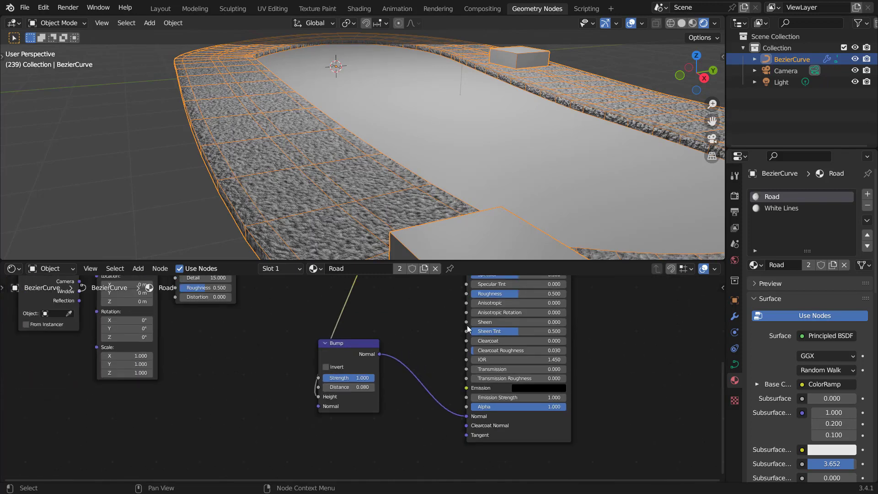
pyautogui.moveTo(512, 315); pyautogui.dragTo(404, 417, button='middle')
pyautogui.scroll(2, 404, 417)
pyautogui.moveTo(421, 404); pyautogui.dragTo(492, 404)
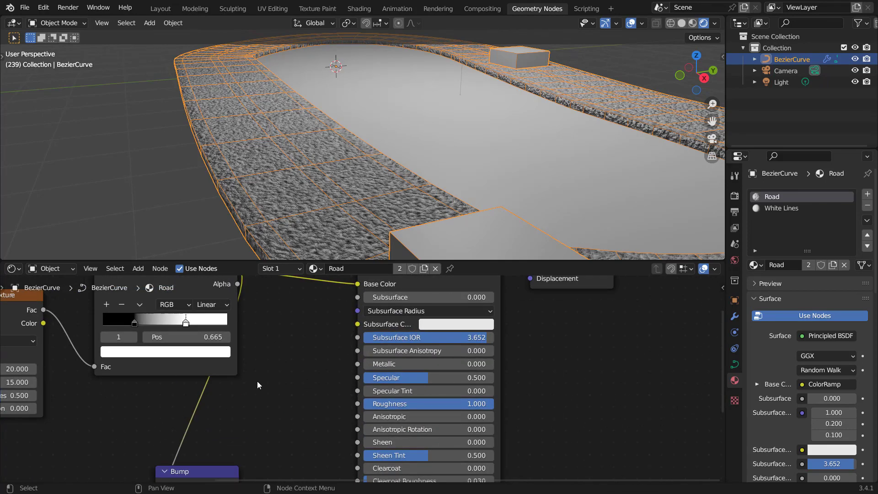
# Step: Reposition the Bump and neighbouring nodes to tidy the road material's node layout
pyautogui.scroll(-4, 345, 364)
pyautogui.moveTo(533, 293); pyautogui.dragTo(384, 351)
pyautogui.press('g')
pyautogui.click(484, 359)
pyautogui.moveTo(257, 434); pyautogui.dragTo(339, 431)
pyautogui.press('g')
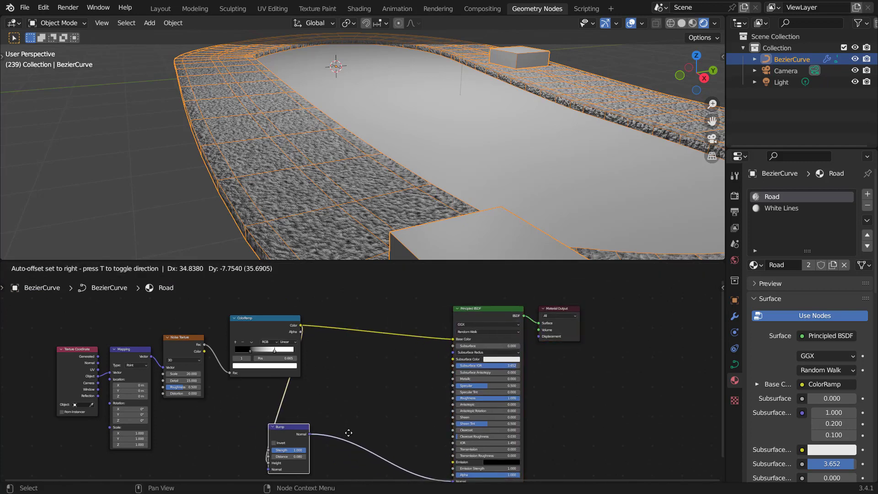
pyautogui.click(427, 432)
# Step: Insert a second ColorRamp between the first ColorRamp and the Base Color input
pyautogui.hotkey('shift', 'a')
pyautogui.click(366, 369)
pyautogui.write('c')
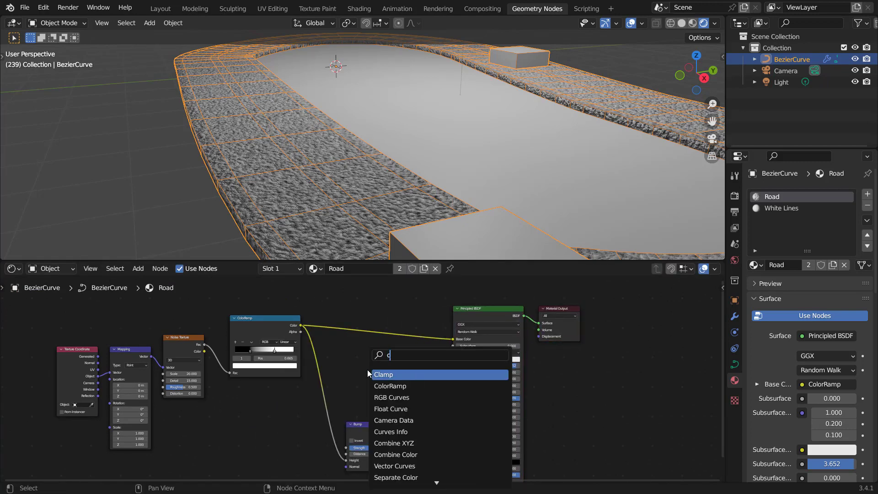
pyautogui.write('olor')
pyautogui.click(384, 372)
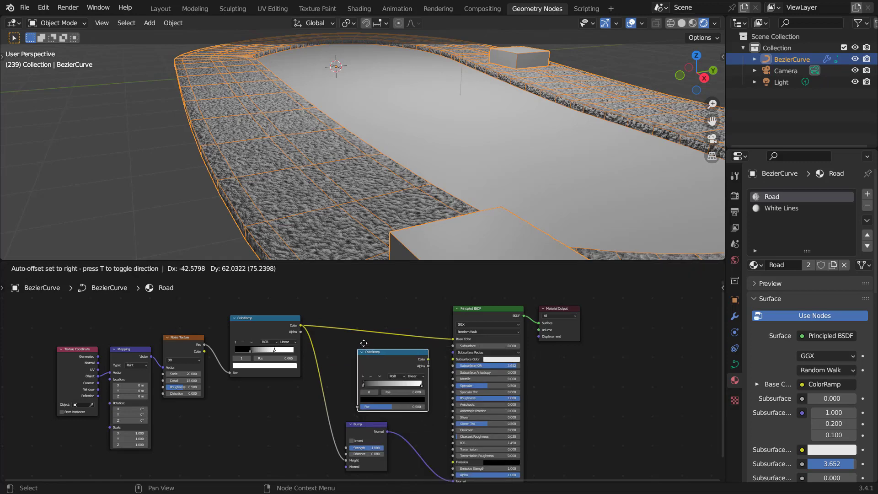
pyautogui.click(354, 306)
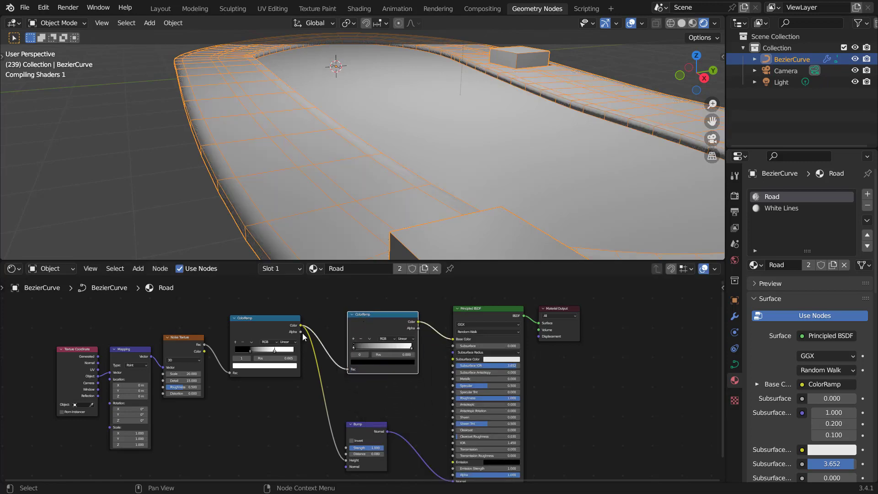
# Step: Change the second ColorRamp's white stop to a dark grey to darken the road
pyautogui.click(413, 348)
pyautogui.scroll(3, 435, 371)
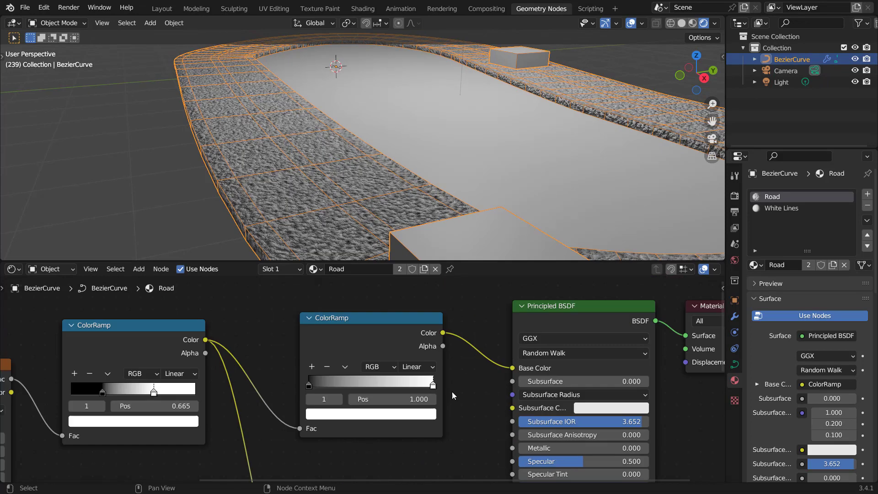
pyautogui.scroll(1, 466, 404)
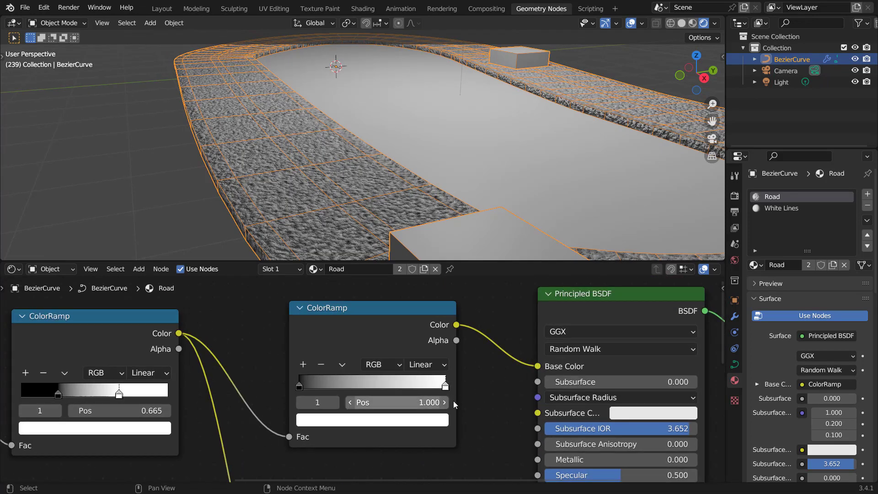
pyautogui.click(427, 419)
pyautogui.scroll(-10, 426, 420)
pyautogui.scroll(-6, 426, 419)
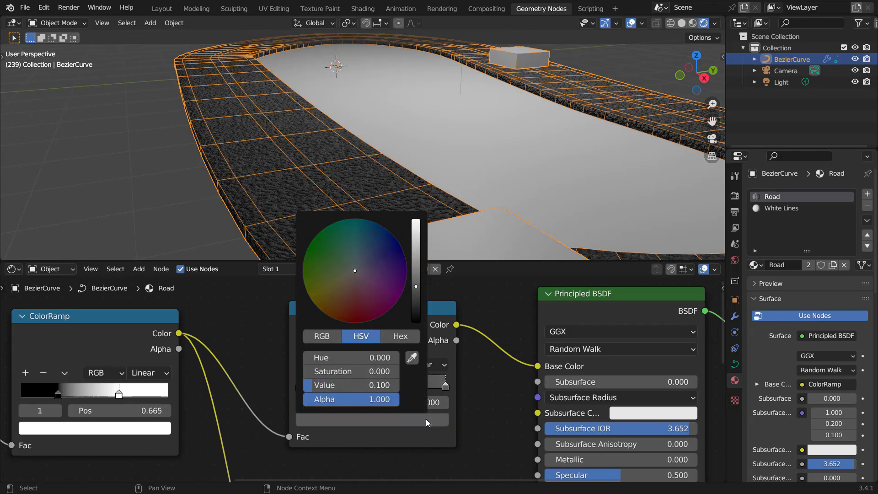
pyautogui.scroll(2, 426, 419)
pyautogui.scroll(-2, 426, 419)
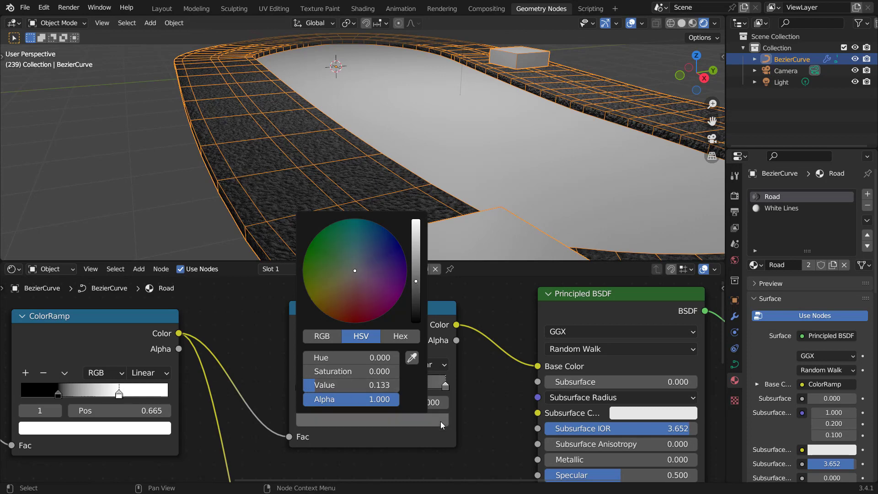
pyautogui.scroll(-3, 205, 397)
pyautogui.moveTo(321, 351); pyautogui.dragTo(348, 330, button='middle')
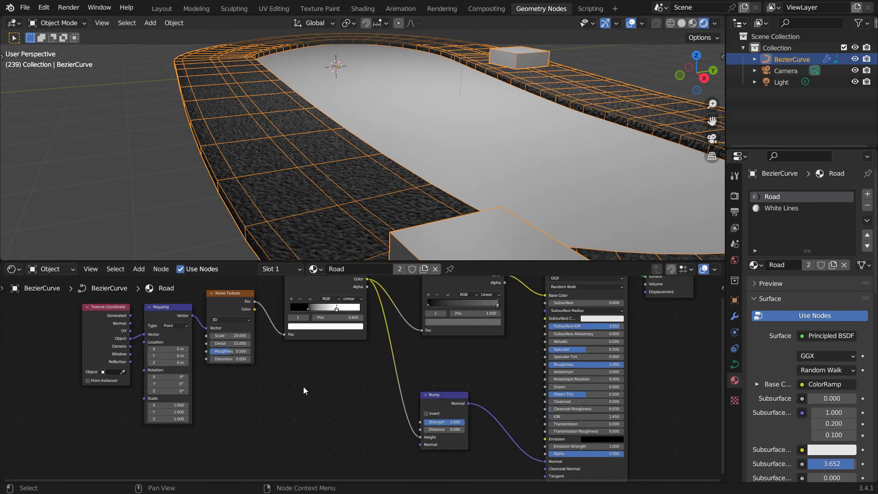
# Step: Add a Voronoi Texture node below the Noise Texture
pyautogui.scroll(4, 302, 387)
pyautogui.moveTo(256, 388); pyautogui.dragTo(304, 368, button='middle')
pyautogui.hotkey('shift', 'a')
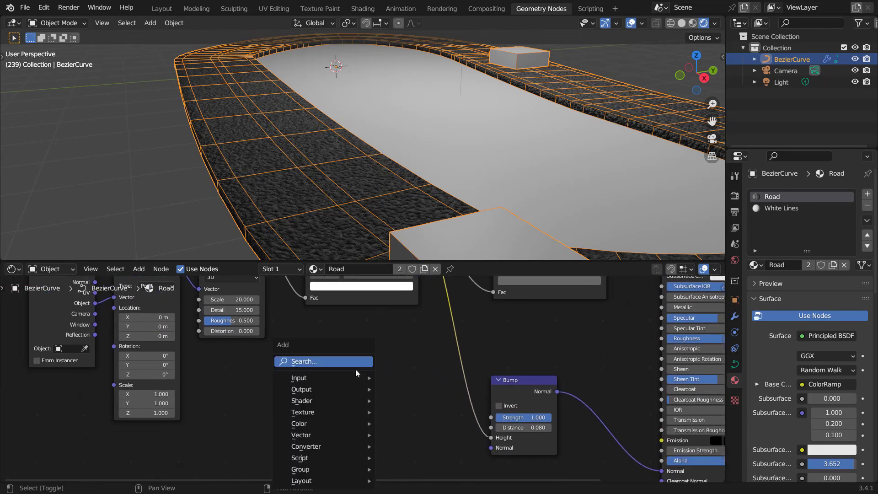
pyautogui.click(356, 369)
pyautogui.write('vor')
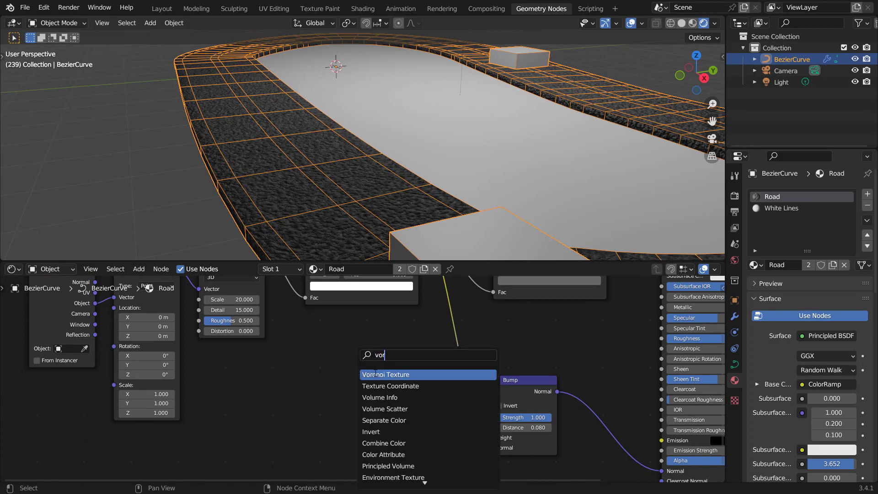
pyautogui.click(376, 373)
pyautogui.click(252, 373)
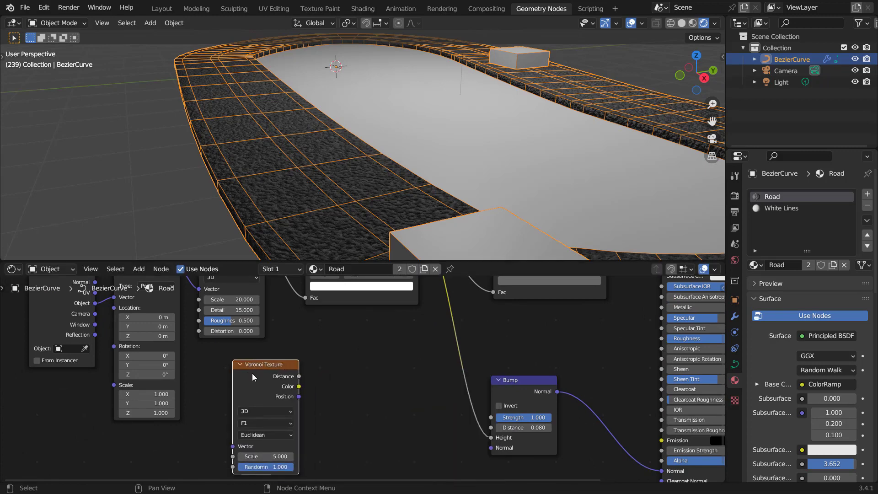
# Step: Connect the Mapping node's Vector output to the Voronoi Texture's Vector input
pyautogui.scroll(-3, 238, 347)
pyautogui.moveTo(238, 347); pyautogui.dragTo(265, 358, button='middle')
pyautogui.moveTo(245, 305); pyautogui.dragTo(292, 443)
pyautogui.scroll(2, 356, 403)
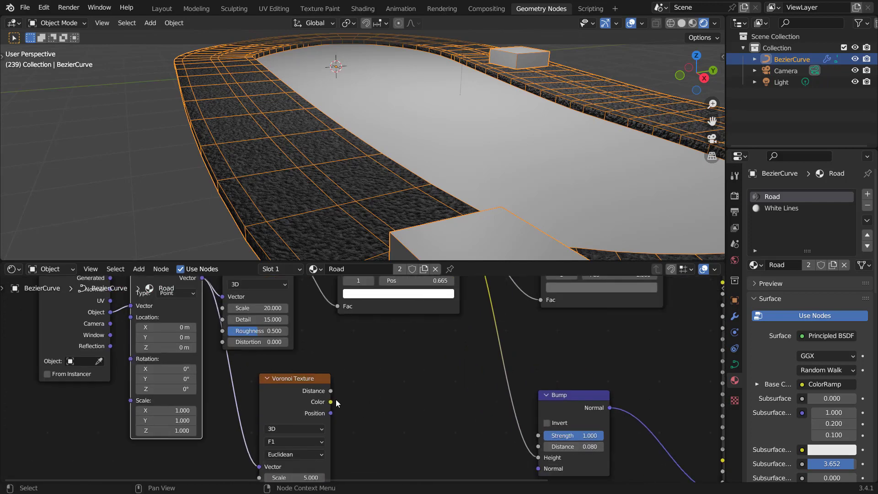
# Step: Preview the Voronoi Distance output on the surface and set its feature output to Distance to Edge
pyautogui.keyDown('shift'); pyautogui.click(306, 380); pyautogui.keyUp('shift')
pyautogui.keyDown('ctrl'); pyautogui.keyDown('shift'); pyautogui.click(306, 379); pyautogui.keyUp('shift'); pyautogui.keyUp('ctrl')
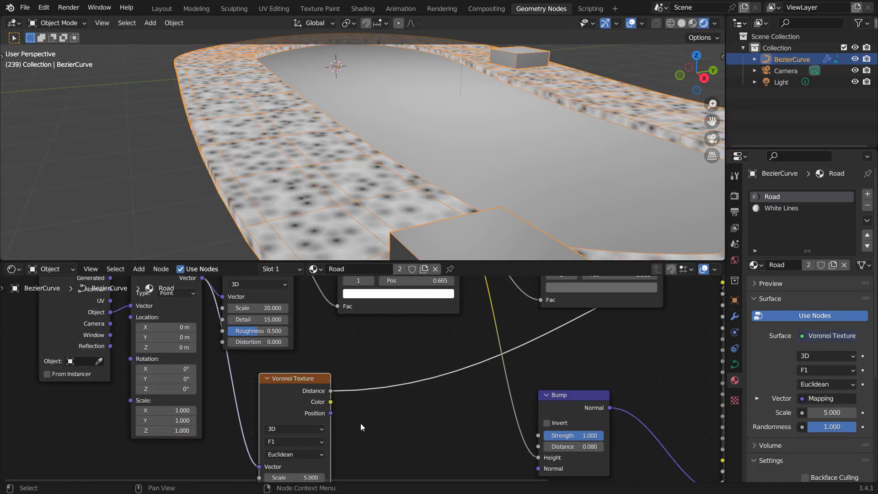
pyautogui.scroll(3, 383, 372)
pyautogui.scroll(1, 368, 406)
pyautogui.click(284, 394)
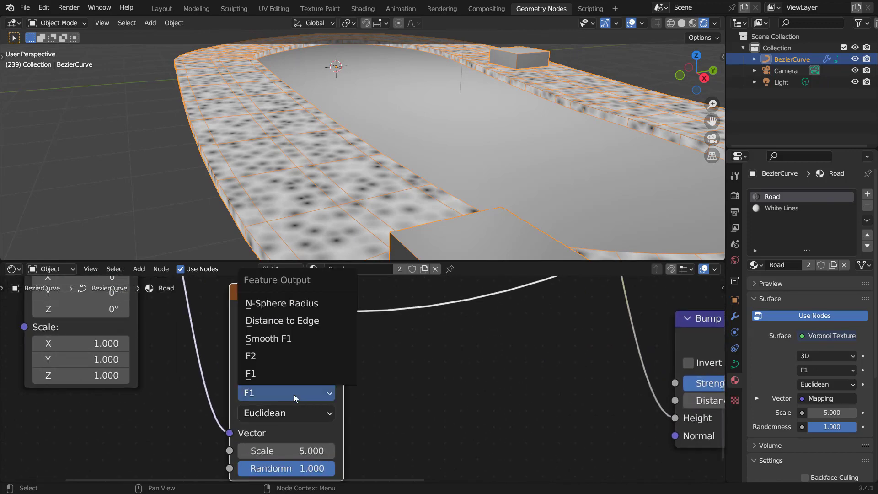
pyautogui.click(287, 320)
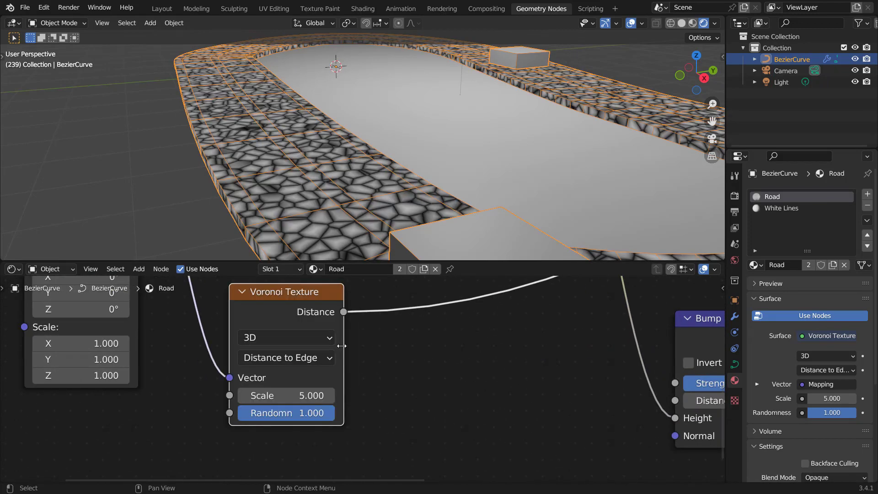
pyautogui.scroll(1, 369, 383)
pyautogui.scroll(-4, 367, 383)
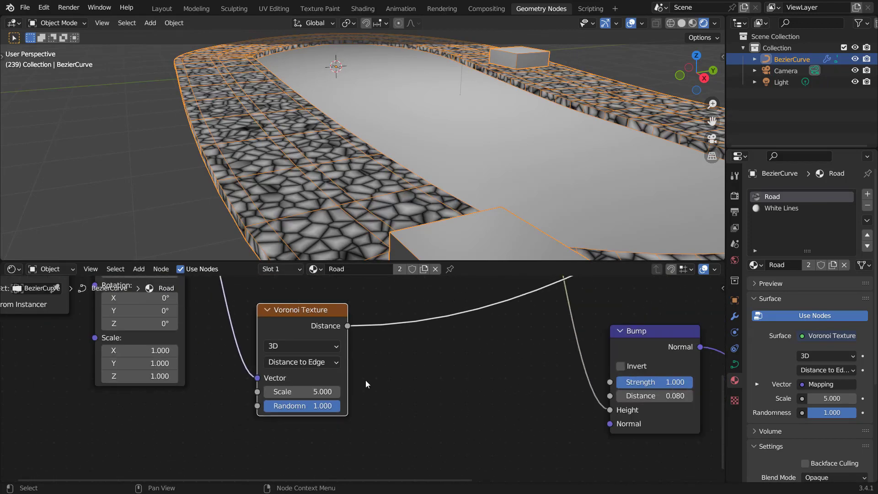
# Step: Add a Color-type Mix node below the Voronoi Texture and connect its Result to the Voronoi Texture's Vector input
pyautogui.scroll(1, 342, 372)
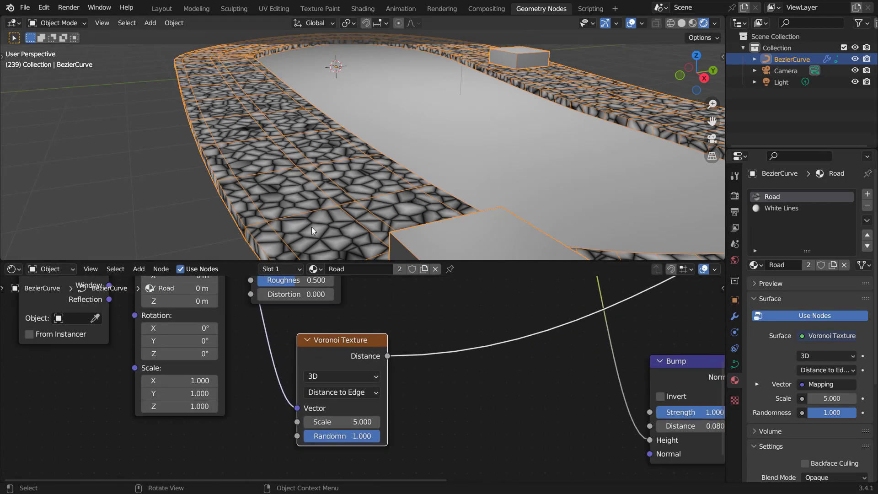
pyautogui.scroll(3, 311, 227)
pyautogui.moveTo(297, 375); pyautogui.dragTo(337, 377, button='middle')
pyautogui.scroll(-2, 329, 369)
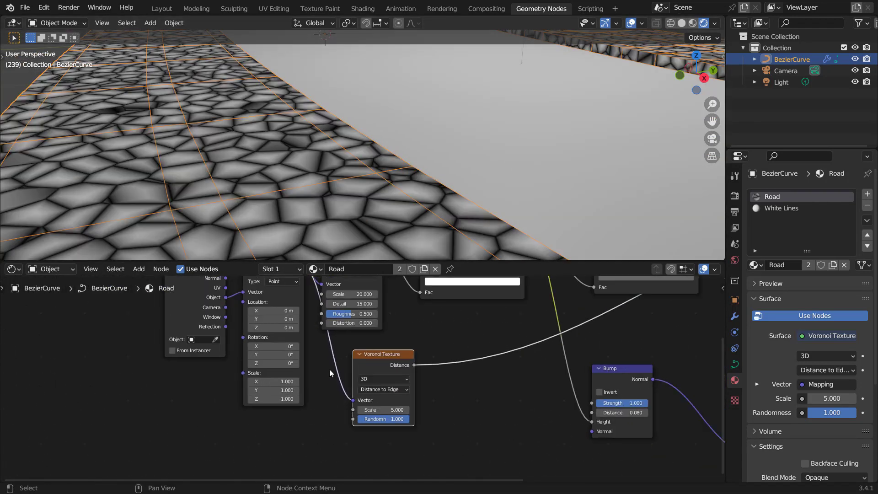
pyautogui.hotkey('shift', 'a')
pyautogui.click(284, 362)
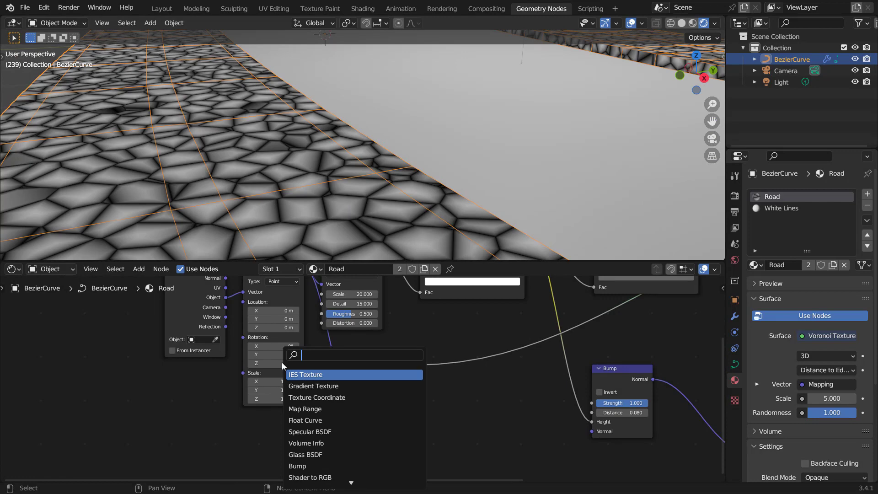
pyautogui.write('mix')
pyautogui.press('Return')
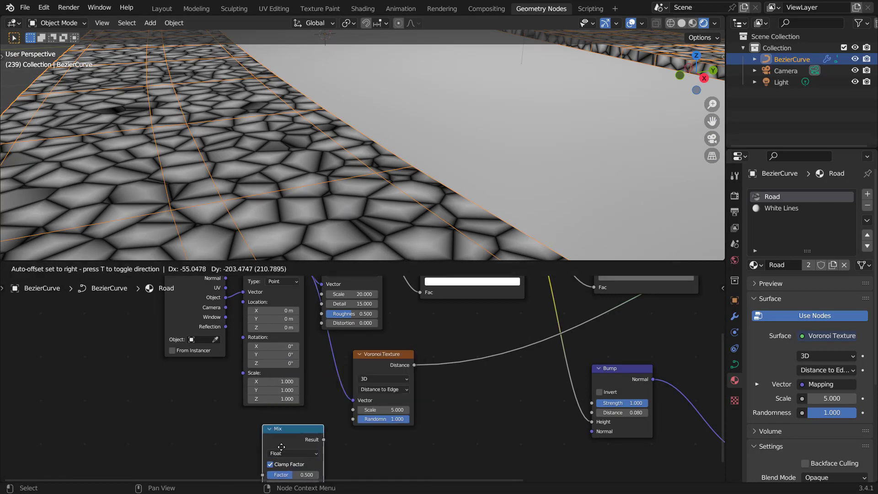
pyautogui.click(292, 454)
pyautogui.click(293, 453)
pyautogui.click(280, 424)
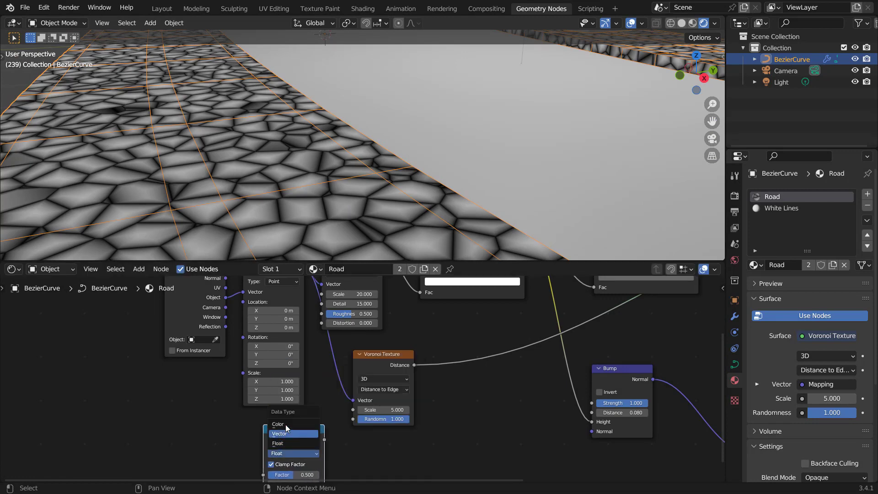
pyautogui.moveTo(300, 417); pyautogui.dragTo(355, 363)
# Step: Connect the Mapping node's Vector output to the Mix node's A input and shift the coordinate nodes leftward
pyautogui.scroll(-5, 341, 336)
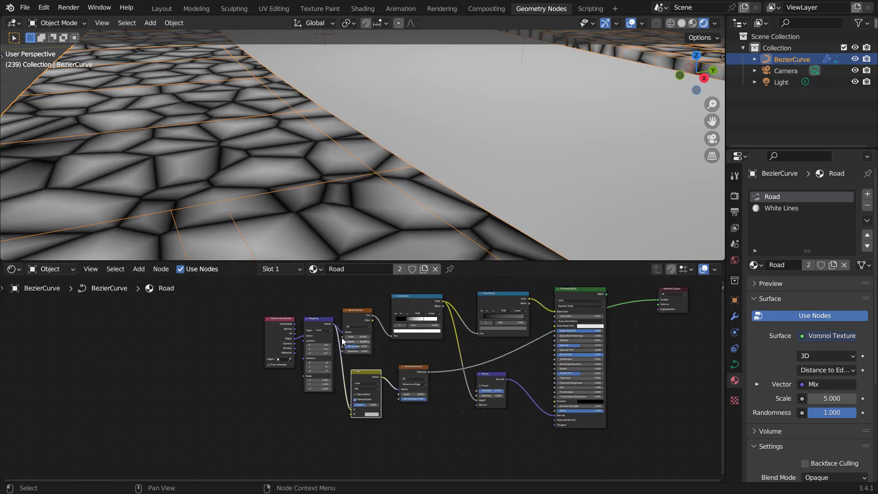
pyautogui.moveTo(342, 340); pyautogui.dragTo(376, 372, button='middle')
pyautogui.click(353, 355)
pyautogui.keyDown('shift'); pyautogui.click(316, 352); pyautogui.keyUp('shift')
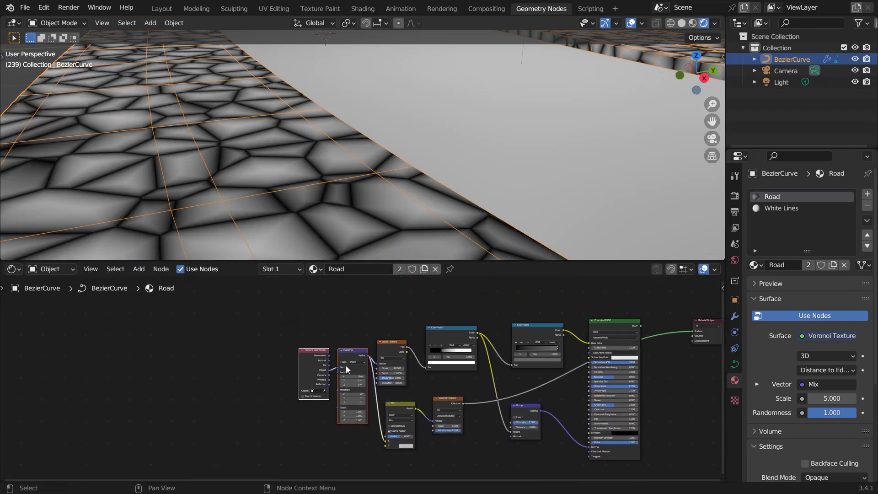
pyautogui.moveTo(345, 366); pyautogui.dragTo(293, 374)
pyautogui.scroll(-4, 276, 180)
pyautogui.moveTo(275, 180); pyautogui.dragTo(305, 182, button='middle')
pyautogui.scroll(5, 397, 405)
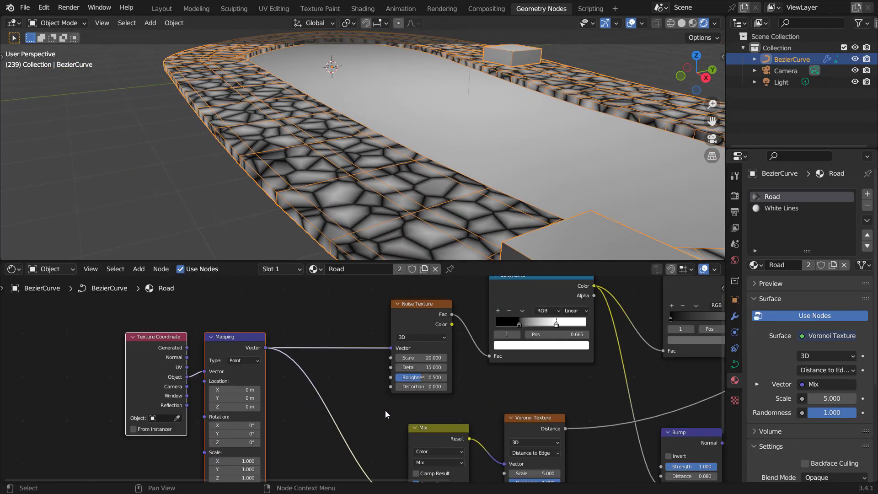
pyautogui.moveTo(385, 410); pyautogui.dragTo(377, 372, button='middle')
pyautogui.scroll(-1, 355, 368)
pyautogui.scroll(2, 354, 368)
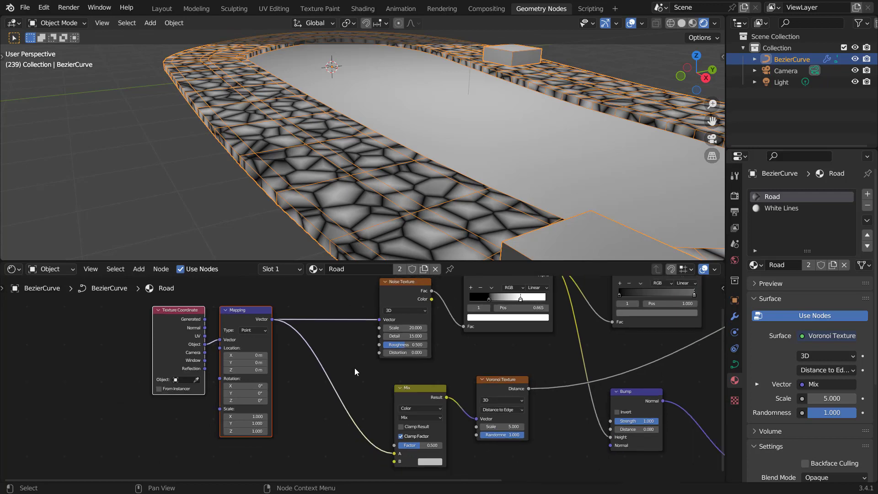
# Step: Add a new Noise Texture node below the Mapping node and reposition the Texture Coordinate node
pyautogui.click(297, 386)
pyautogui.hotkey('shift', 'a')
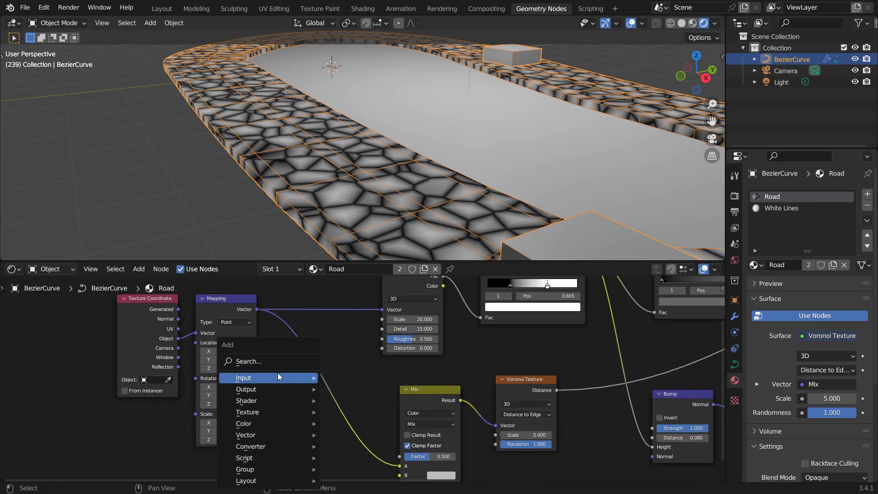
pyautogui.click(270, 363)
pyautogui.write('noise')
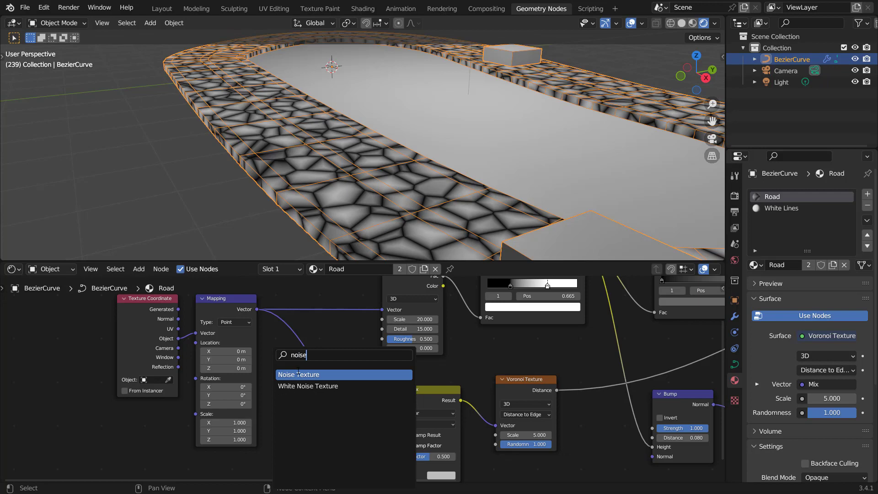
pyautogui.press('Return')
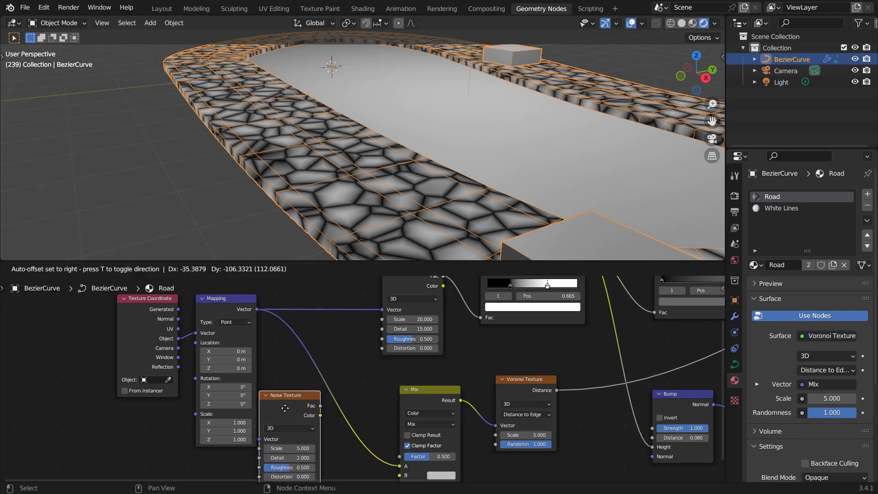
pyautogui.click(284, 419)
pyautogui.click(229, 299)
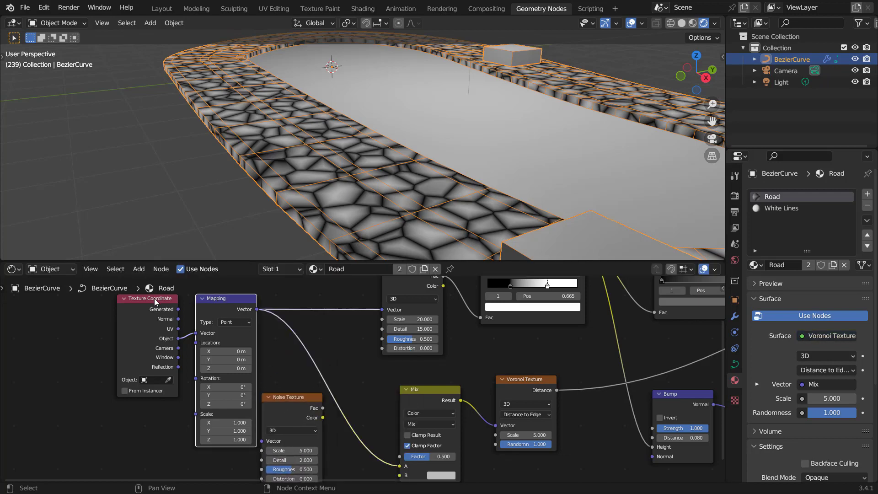
pyautogui.keyDown('shift'); pyautogui.click(154, 298); pyautogui.keyUp('shift')
pyautogui.press('g')
pyautogui.click(217, 325)
# Step: Connect the Mapping Vector to the new Noise Texture and its Color output to the Mix node's B input
pyautogui.moveTo(211, 316); pyautogui.dragTo(267, 440)
pyautogui.moveTo(318, 430); pyautogui.dragTo(258, 382, button='middle')
pyautogui.moveTo(259, 382); pyautogui.dragTo(355, 452)
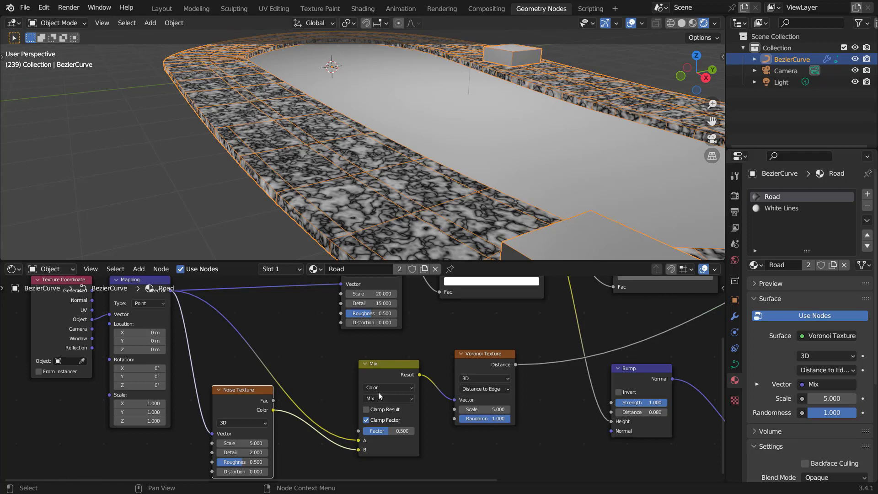
pyautogui.moveTo(234, 377); pyautogui.dragTo(238, 394, button='middle')
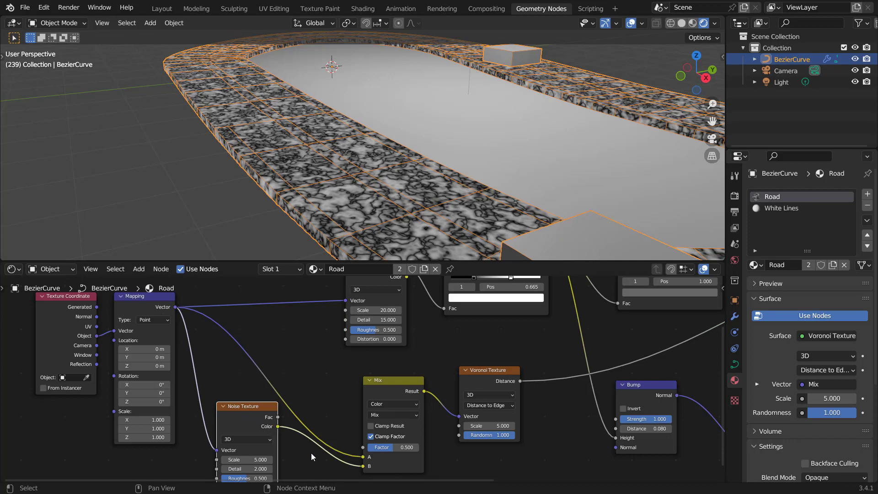
# Step: Set the Mix node's blending mode to Linear Light and its Factor to 0.140
pyautogui.moveTo(393, 446)
pyautogui.mouseDown()
pyautogui.moveTo(366, 444)
pyautogui.moveTo(408, 451)
pyautogui.mouseUp()
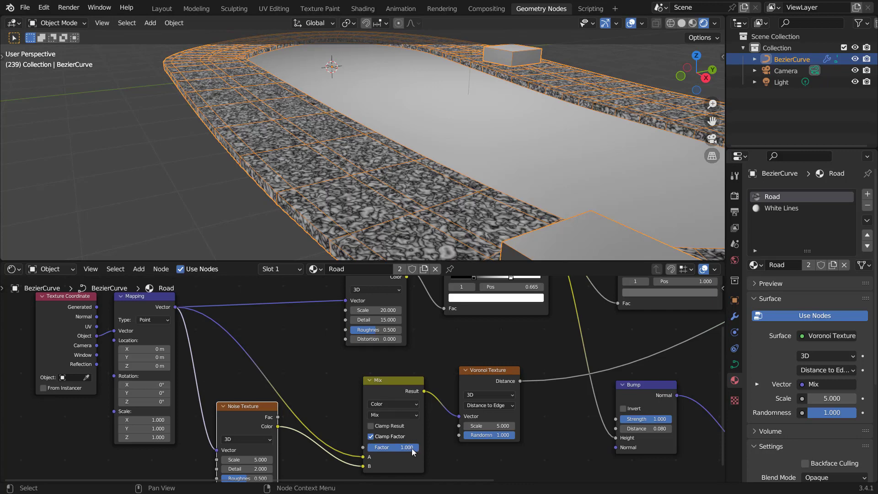
pyautogui.scroll(3, 405, 442)
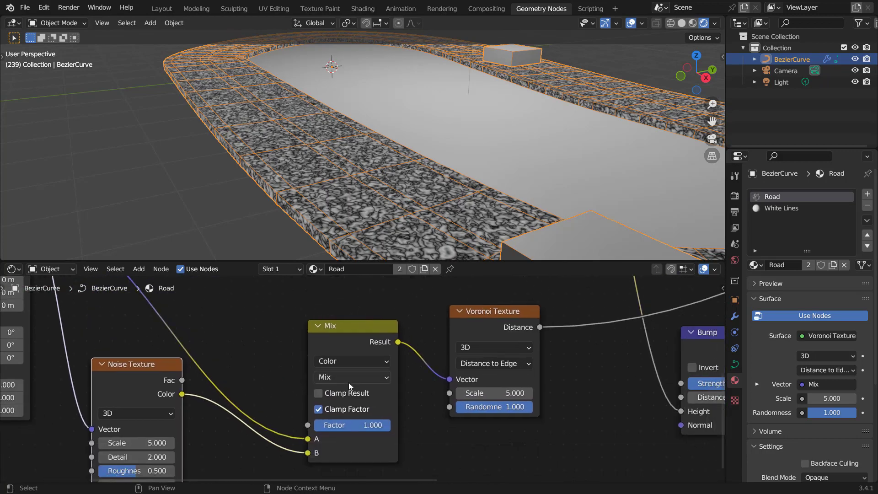
pyautogui.click(348, 383)
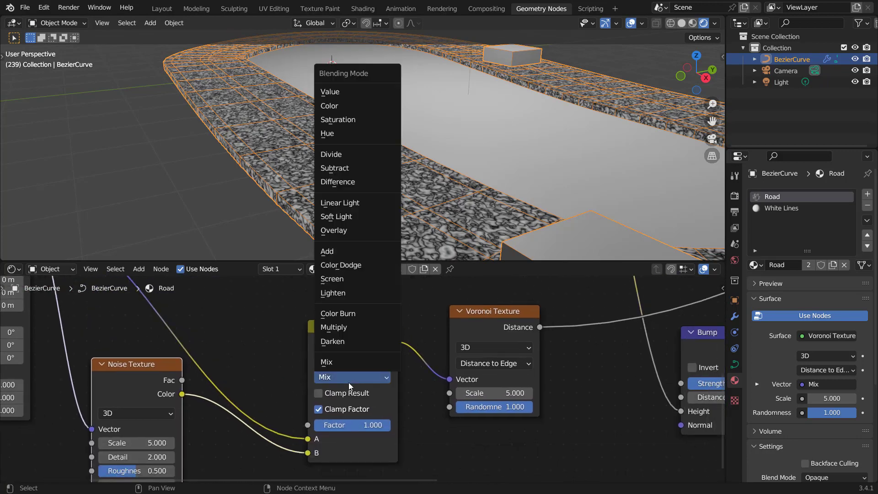
pyautogui.click(351, 204)
pyautogui.moveTo(374, 424); pyautogui.dragTo(324, 425)
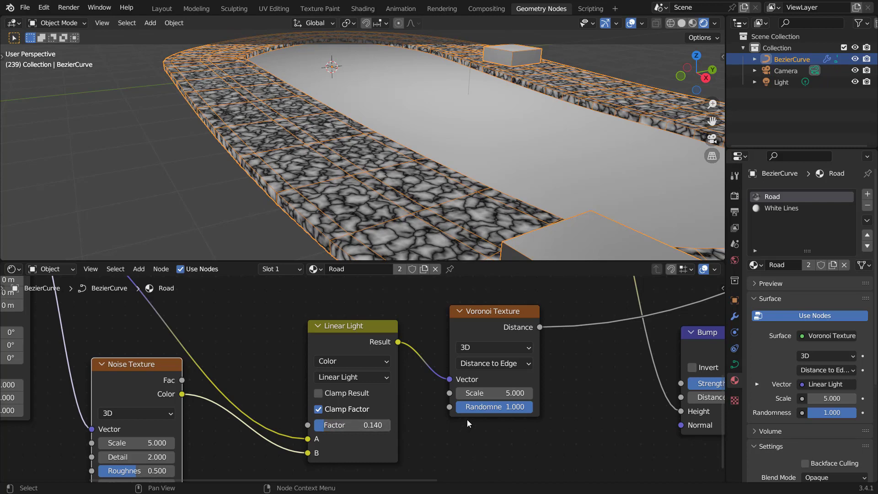
# Step: Add a Musgrave Texture node below the Linear Light node and connect the Mapping Vector to its Vector input
pyautogui.scroll(-2, 450, 374)
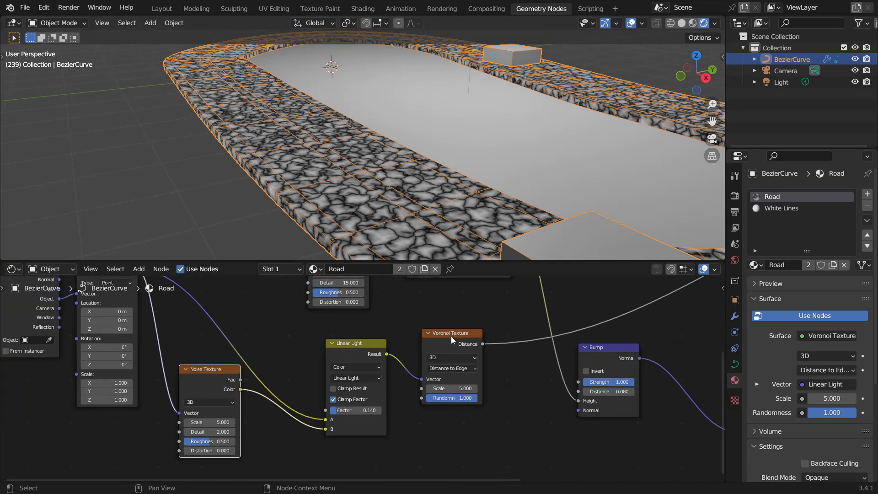
pyautogui.moveTo(487, 406); pyautogui.dragTo(428, 379, button='middle')
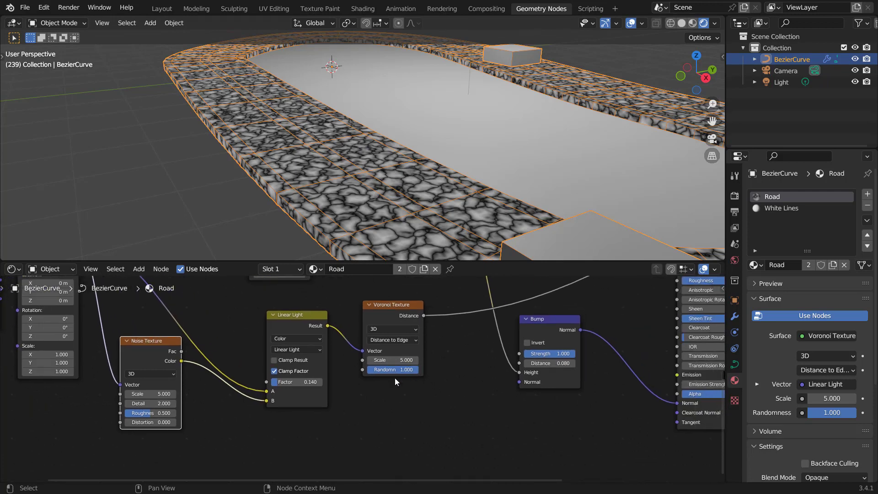
pyautogui.moveTo(353, 378); pyautogui.dragTo(370, 345, button='middle')
pyautogui.hotkey('shift', 'a')
pyautogui.click(354, 359)
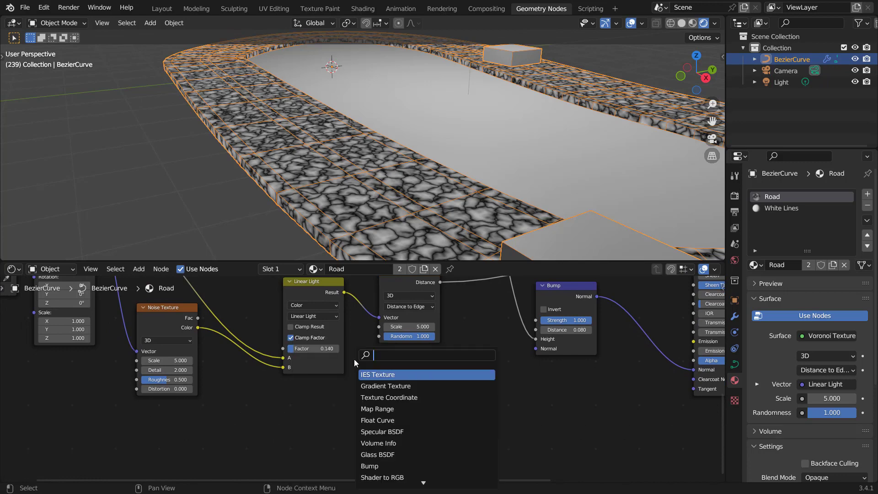
pyautogui.write('musgra')
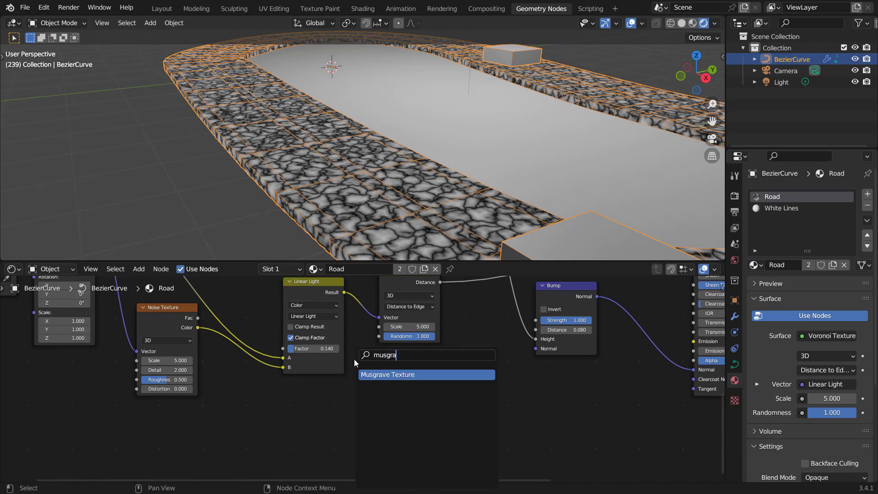
pyautogui.press('Return')
pyautogui.click(311, 404)
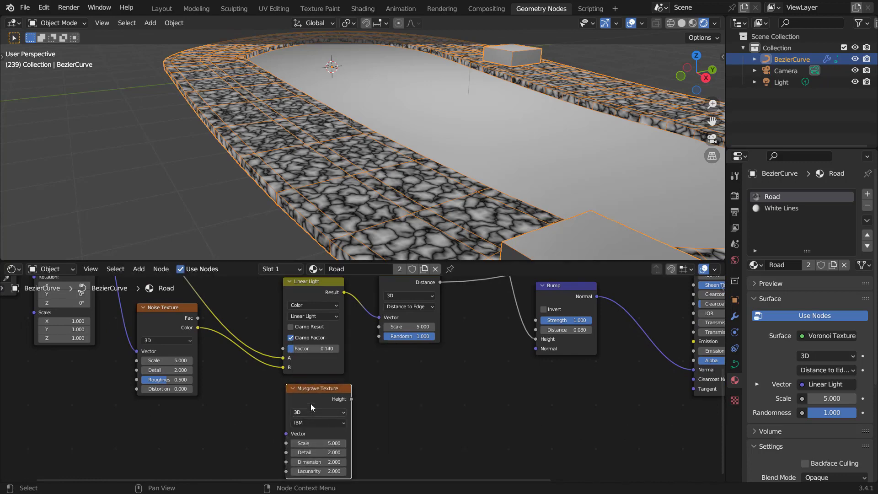
pyautogui.scroll(-2, 310, 404)
pyautogui.moveTo(177, 280); pyautogui.dragTo(222, 325, button='middle')
pyautogui.moveTo(213, 300); pyautogui.dragTo(352, 451)
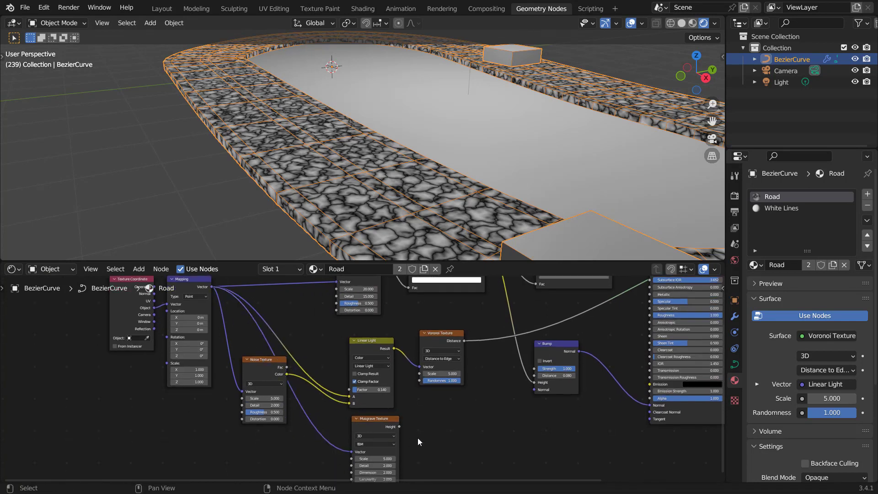
# Step: Preview the Musgrave Texture's Height on the surface and set its Scale to 1
pyautogui.scroll(3, 418, 438)
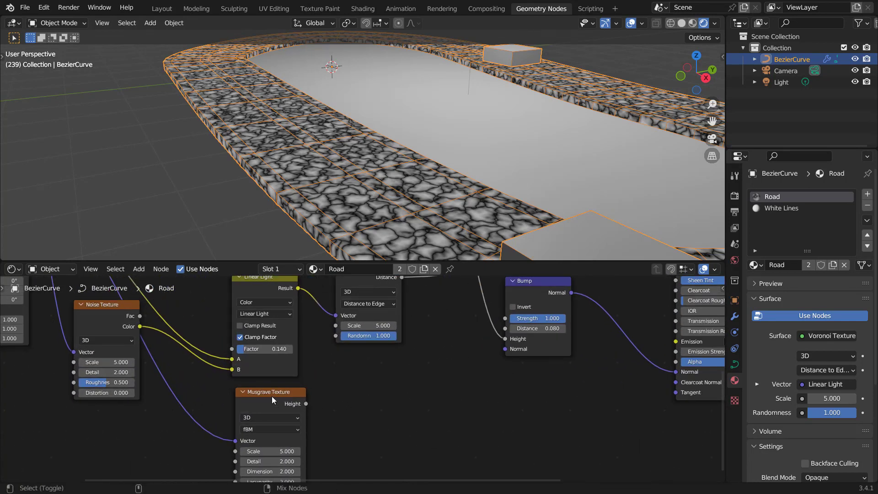
pyautogui.keyDown('ctrl'); pyautogui.keyDown('shift'); pyautogui.click(272, 396); pyautogui.keyUp('shift'); pyautogui.keyUp('ctrl')
pyautogui.scroll(3, 314, 437)
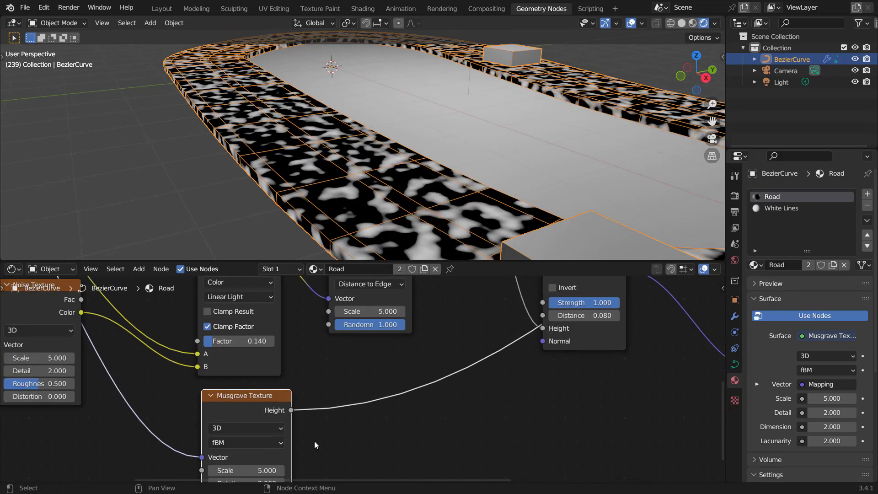
pyautogui.moveTo(314, 438); pyautogui.dragTo(332, 382, button='middle')
pyautogui.click(276, 415)
pyautogui.write('1')
pyautogui.press('Return')
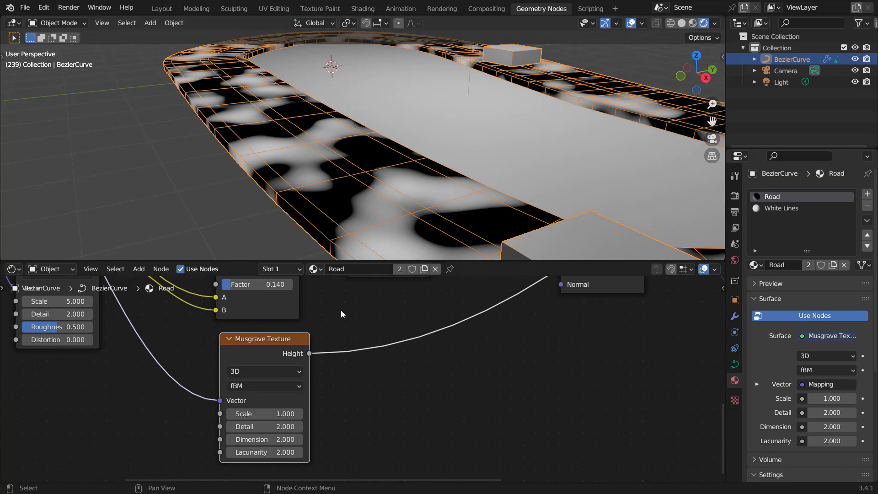
# Step: Add another Mix node between the Voronoi Texture and Bump nodes and set its data type to Color
pyautogui.moveTo(341, 310); pyautogui.dragTo(346, 374, button='middle')
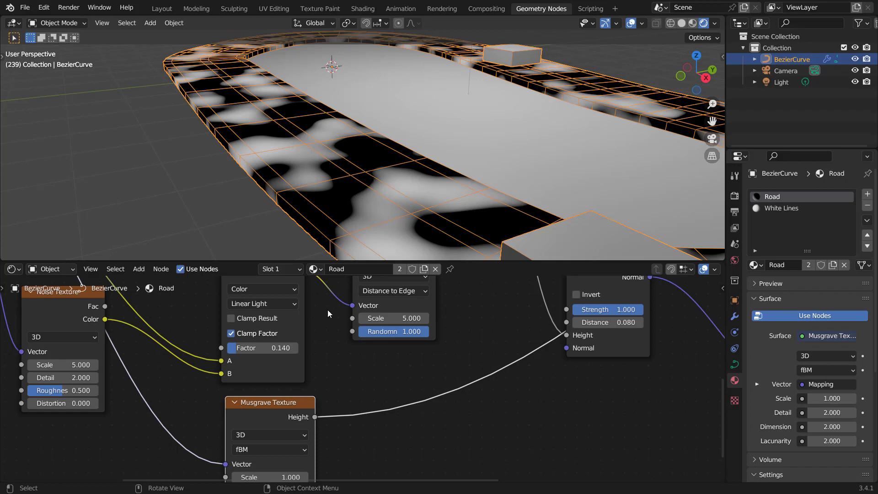
pyautogui.scroll(-2, 393, 391)
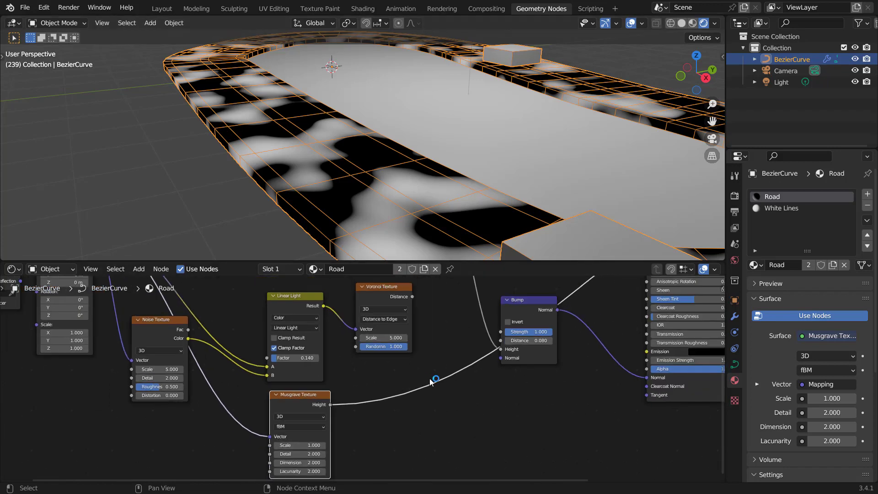
pyautogui.moveTo(430, 382); pyautogui.dragTo(319, 416, button='middle')
pyautogui.scroll(3, 364, 398)
pyautogui.hotkey('shift', 'a')
pyautogui.click(348, 368)
pyautogui.write('mix')
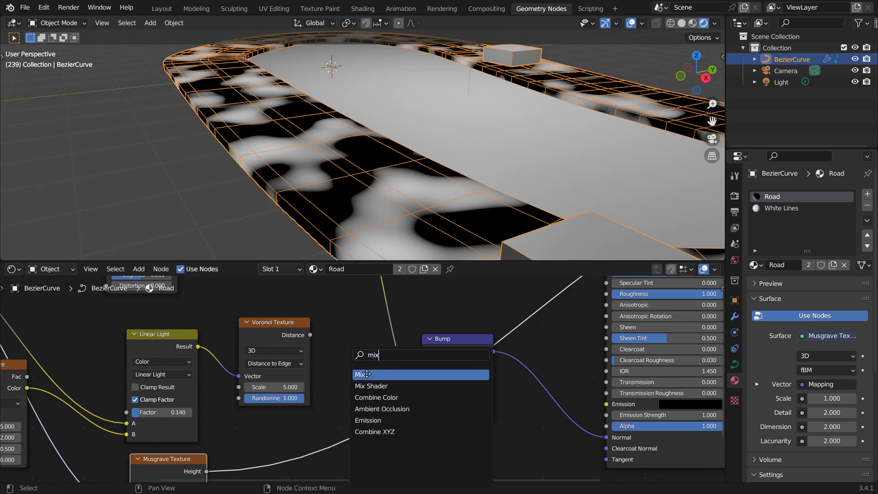
pyautogui.press('Return')
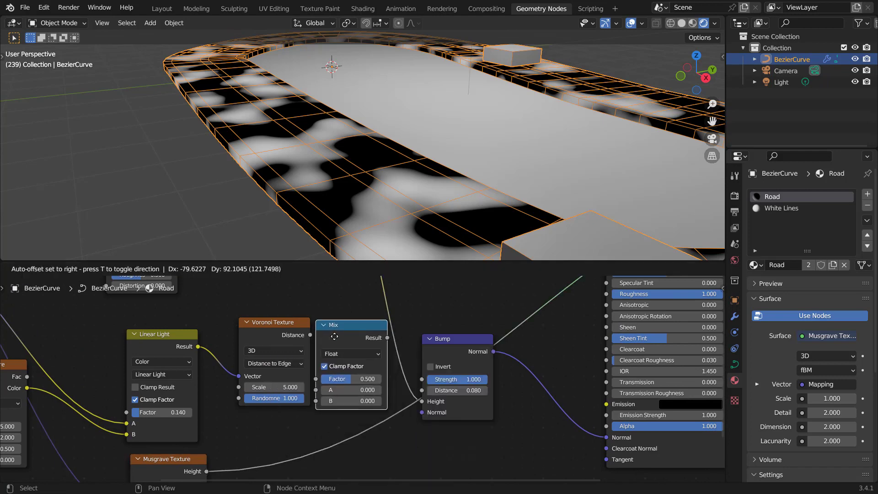
pyautogui.click(331, 331)
pyautogui.click(347, 354)
pyautogui.click(340, 388)
# Step: Feed the Voronoi Distance and Musgrave Height into the new Mix node's A and B inputs and preview its result
pyautogui.moveTo(286, 328); pyautogui.dragTo(316, 414)
pyautogui.moveTo(208, 473); pyautogui.dragTo(216, 426, button='middle')
pyautogui.moveTo(216, 426); pyautogui.dragTo(323, 381)
pyautogui.moveTo(353, 282); pyautogui.dragTo(342, 323, button='middle')
pyautogui.keyDown('ctrl'); pyautogui.keyDown('shift'); pyautogui.click(342, 323); pyautogui.keyUp('shift'); pyautogui.keyUp('ctrl')
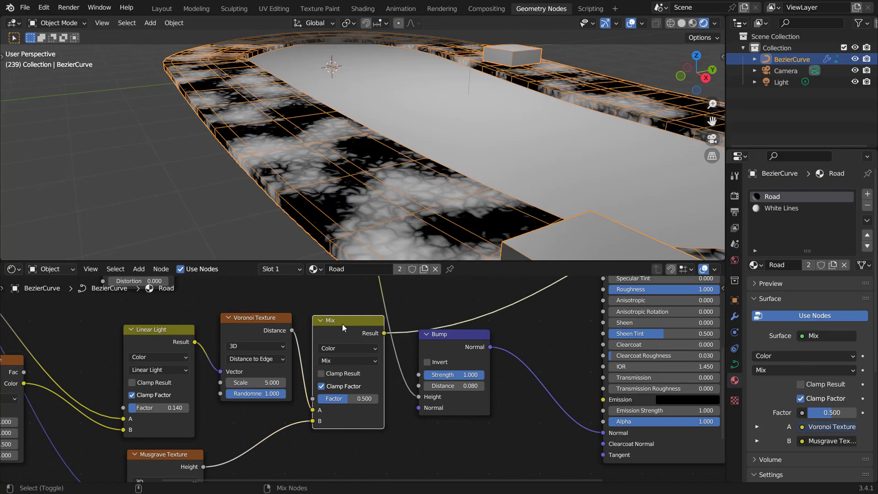
# Step: Set the new Mix node's blending mode to Multiply and its Factor to 1.000
pyautogui.click(347, 361)
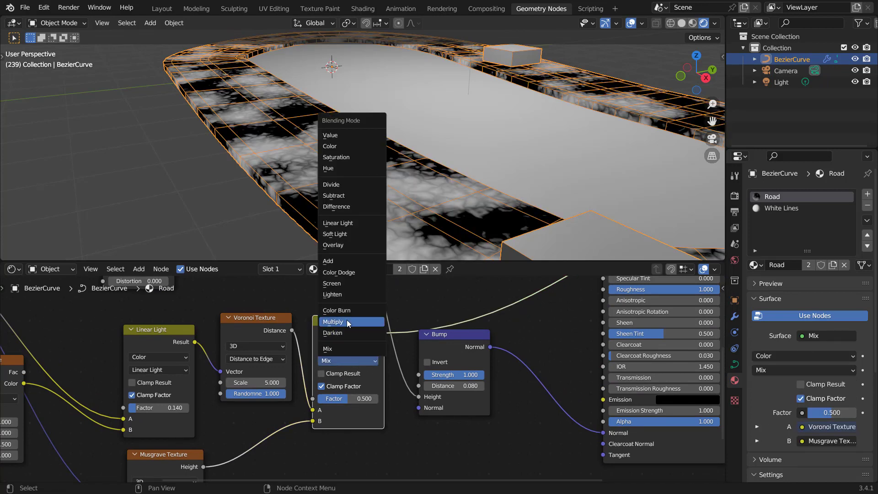
pyautogui.click(334, 321)
pyautogui.moveTo(347, 398); pyautogui.dragTo(380, 398)
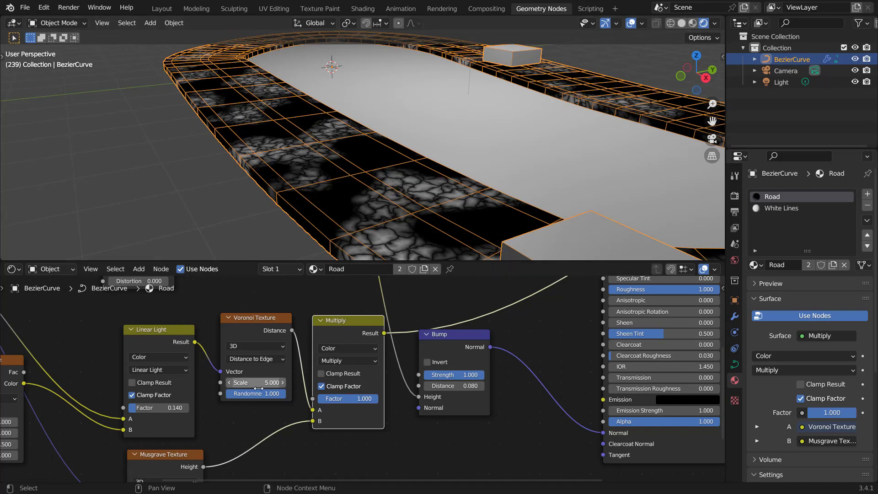
# Step: Preview the Musgrave Texture and then the Multiply node's result directly on the road surface
pyautogui.moveTo(175, 470); pyautogui.dragTo(235, 399, button='middle')
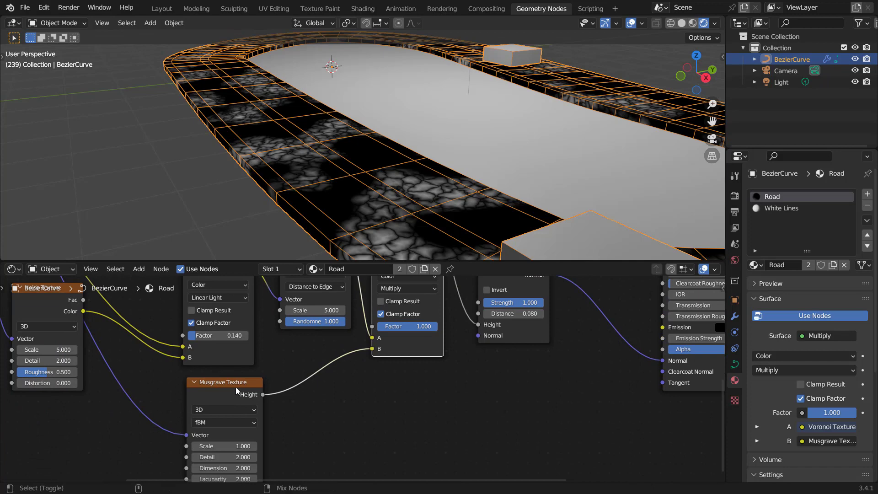
pyautogui.keyDown('ctrl'); pyautogui.keyDown('shift'); pyautogui.click(235, 387); pyautogui.keyUp('shift'); pyautogui.keyUp('ctrl')
pyautogui.moveTo(463, 356); pyautogui.dragTo(388, 428, button='middle')
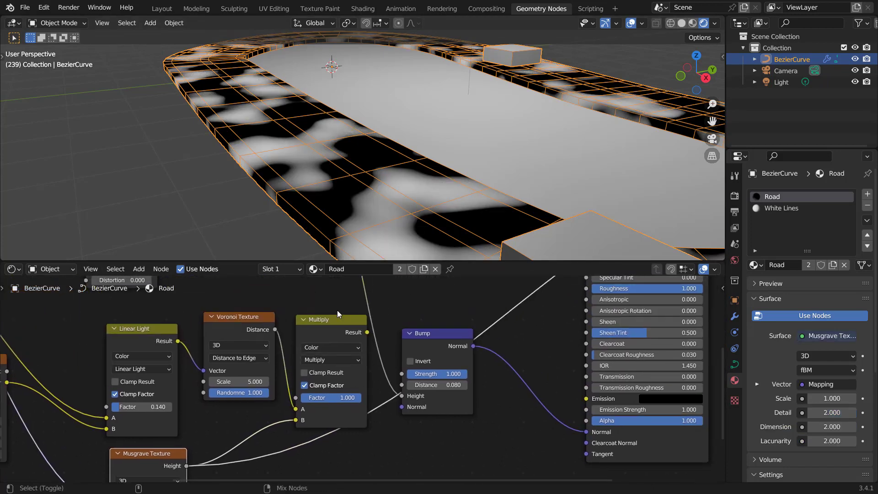
pyautogui.keyDown('ctrl'); pyautogui.keyDown('shift'); pyautogui.click(336, 319); pyautogui.keyUp('shift'); pyautogui.keyUp('ctrl')
# Step: Restore the Principled BSDF as the material's previewed output on the road
pyautogui.moveTo(455, 374); pyautogui.dragTo(352, 357, button='middle')
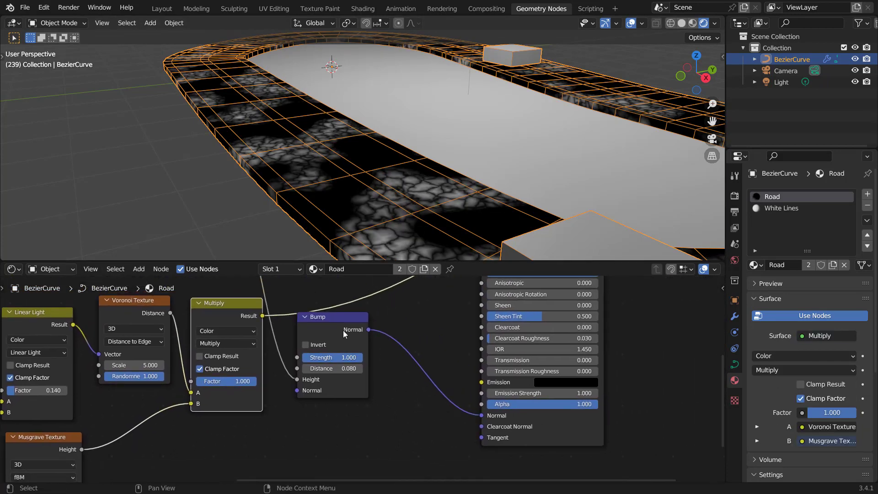
pyautogui.moveTo(343, 330); pyautogui.dragTo(363, 346)
pyautogui.moveTo(393, 334); pyautogui.dragTo(392, 352, button='middle')
pyautogui.scroll(-3, 405, 357)
pyautogui.keyDown('ctrl'); pyautogui.keyDown('shift'); pyautogui.click(397, 343); pyautogui.keyUp('shift'); pyautogui.keyUp('ctrl')
pyautogui.scroll(7, 359, 423)
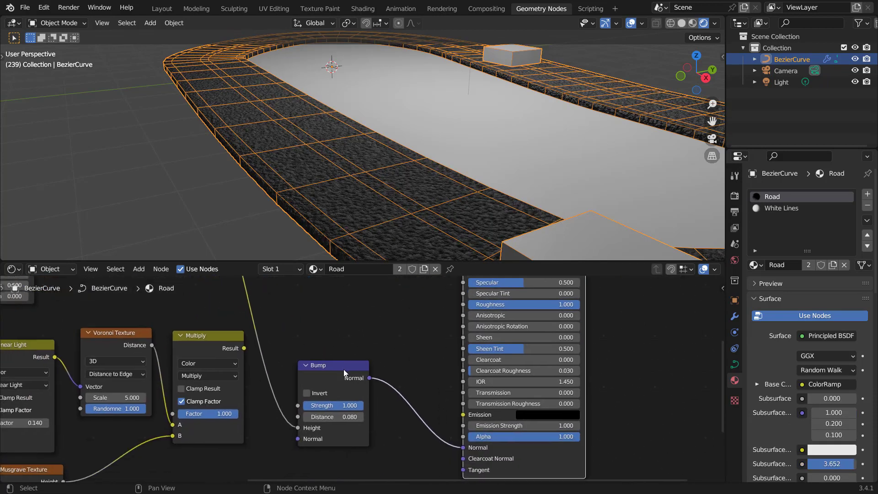
# Step: Duplicate the Bump node, insert the copy before the Principled BSDF's Normal, and feed the Multiply result into its Height
pyautogui.click(339, 366)
pyautogui.hotkey('shift', 'd')
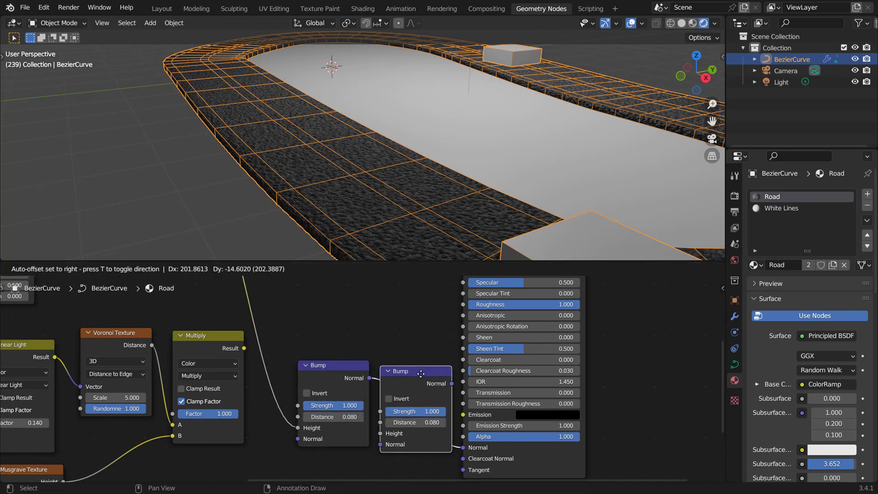
pyautogui.click(483, 379)
pyautogui.moveTo(244, 347); pyautogui.dragTo(407, 432)
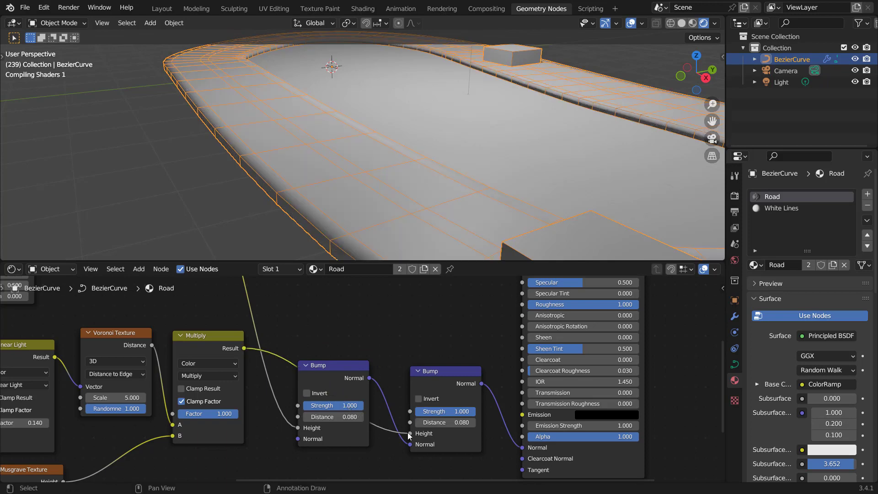
# Step: Set the second Bump node's Distance to 1
pyautogui.scroll(1, 379, 391)
pyautogui.scroll(2, 392, 398)
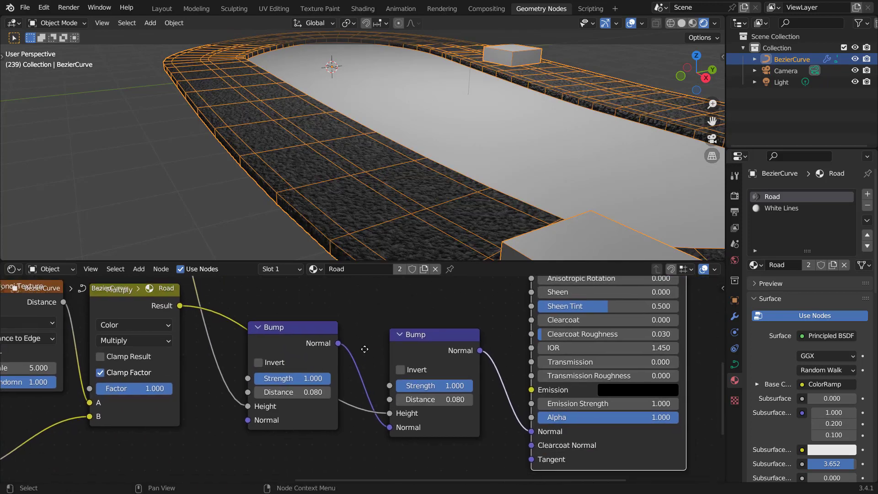
pyautogui.click(455, 403)
pyautogui.write('1')
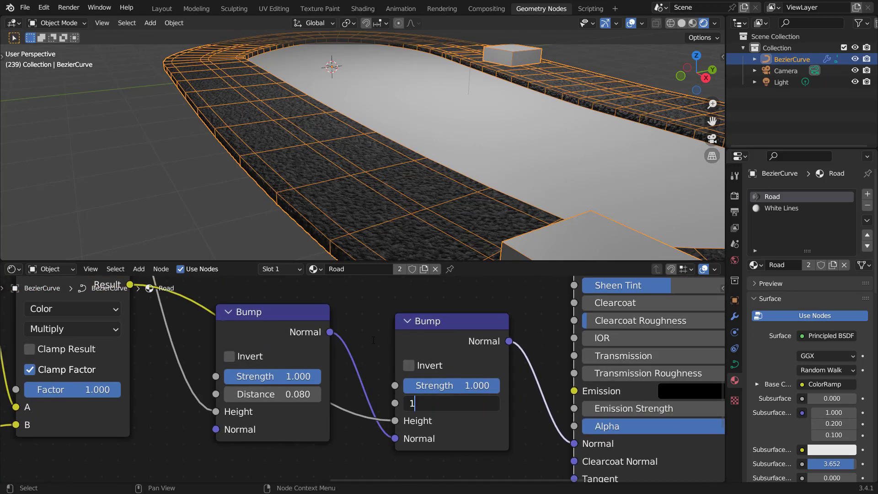
pyautogui.press('Return')
# Step: Set the first Bump node's Distance to 0.02
pyautogui.scroll(5, 396, 206)
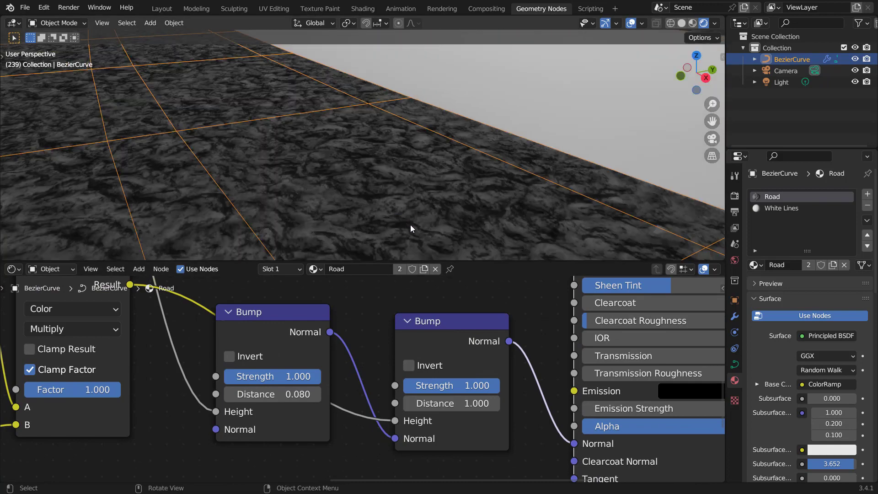
pyautogui.scroll(1, 411, 215)
pyautogui.scroll(-5, 402, 211)
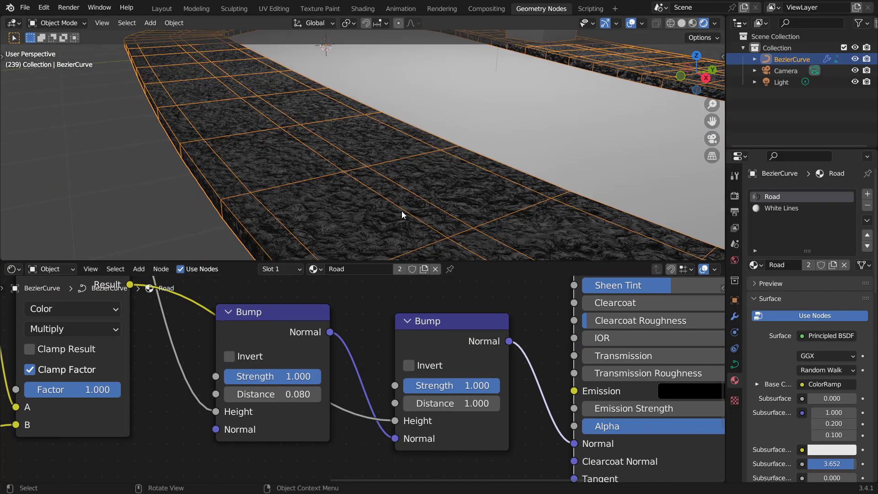
pyautogui.click(275, 394)
pyautogui.write('.')
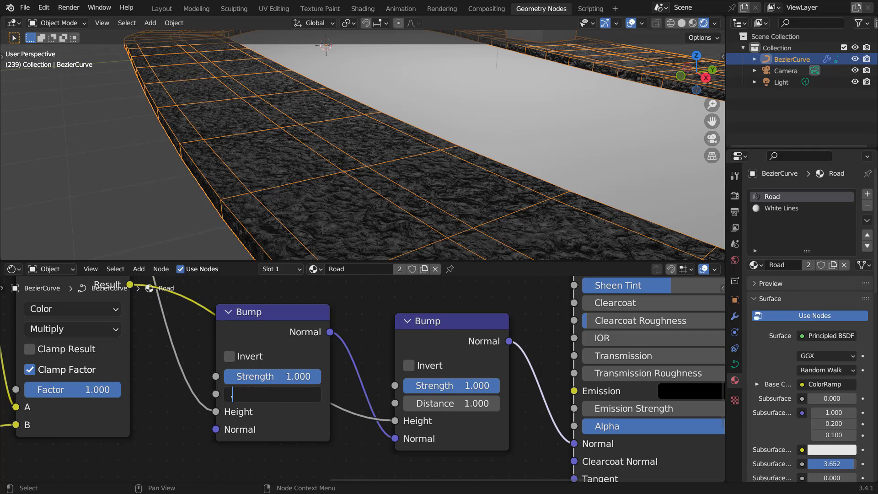
pyautogui.write('02')
pyautogui.press('Return')
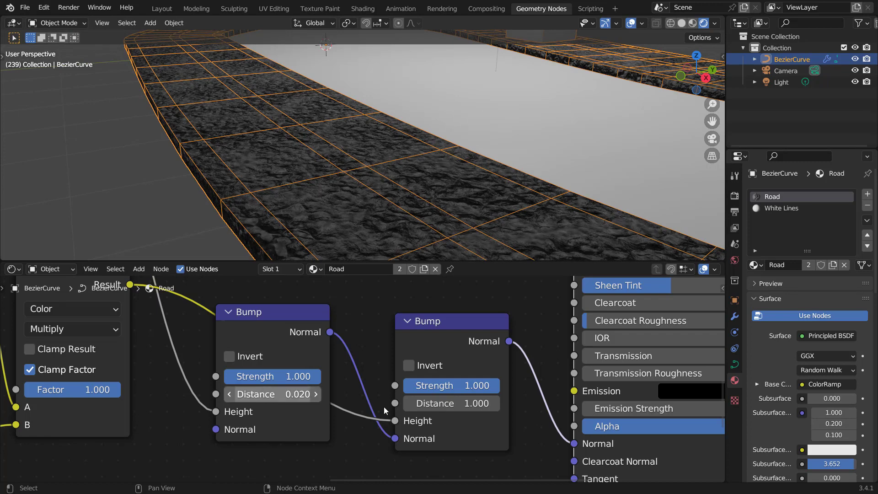
# Step: Set the second Bump node's Distance to 0.5
pyautogui.click(429, 403)
pyautogui.write('.1')
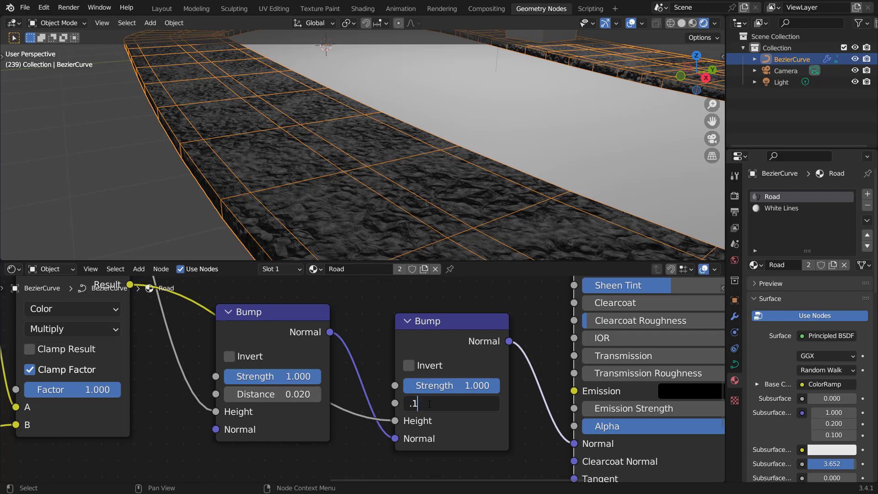
pyautogui.press('Return')
pyautogui.click(429, 403)
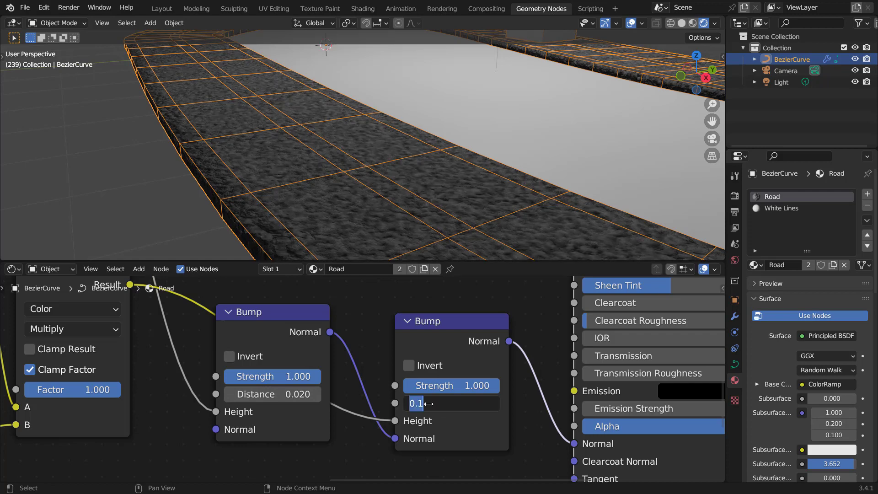
pyautogui.write('.5')
pyautogui.press('Return')
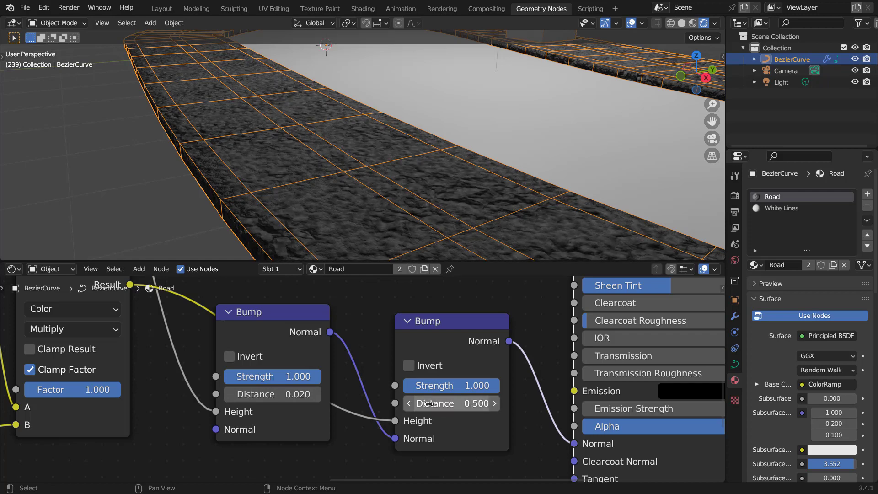
# Step: Turn off the wireframe overlay in the 3D viewport
pyautogui.scroll(-8, 441, 177)
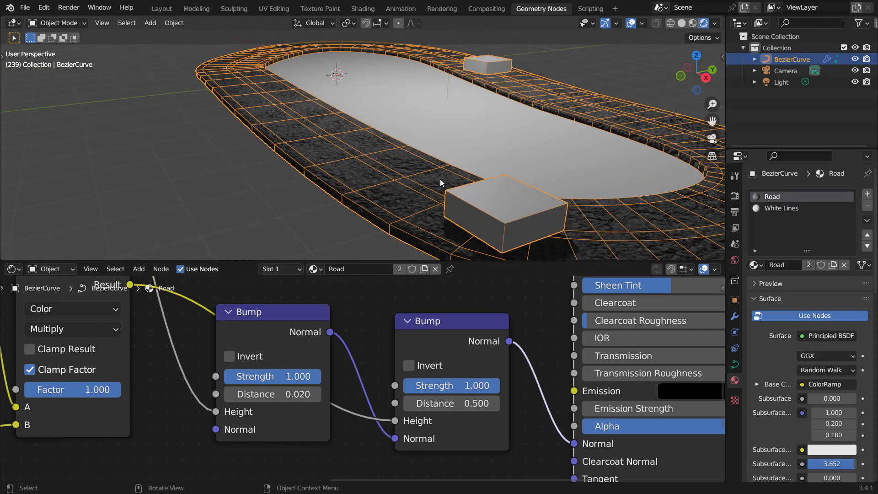
pyautogui.click(643, 24)
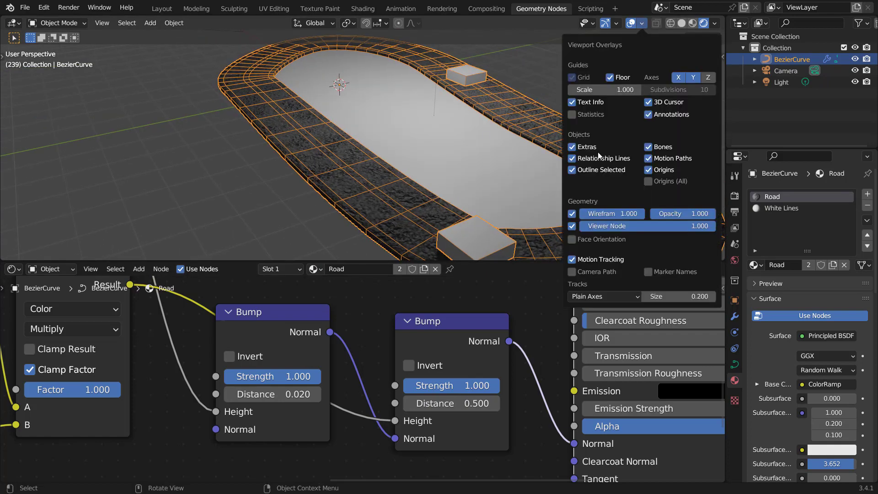
pyautogui.click(572, 214)
pyautogui.scroll(5, 316, 167)
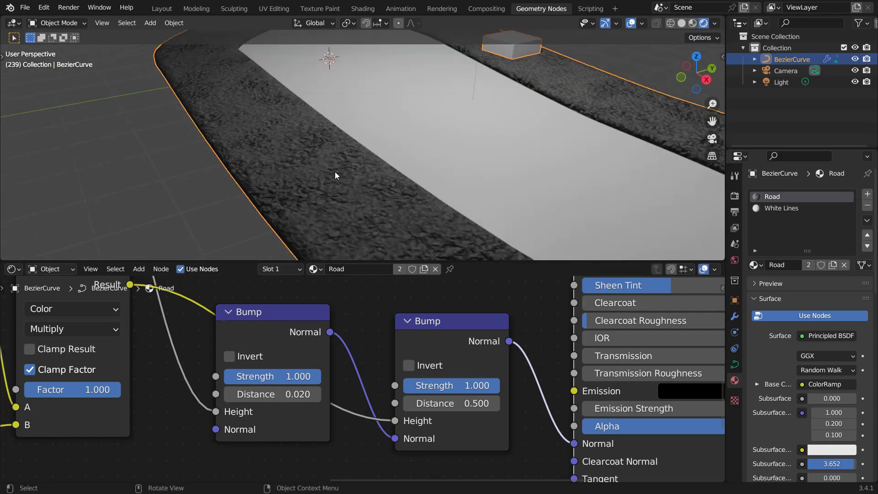
pyautogui.scroll(-6, 121, 388)
# Step: Set the Musgrave Texture's Scale to about 0.540
pyautogui.moveTo(57, 428); pyautogui.dragTo(259, 335, button='middle')
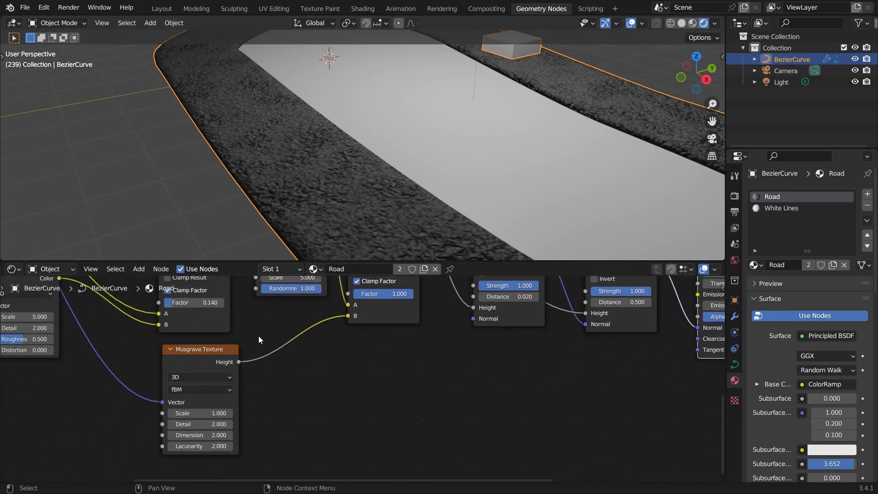
pyautogui.moveTo(199, 413); pyautogui.dragTo(157, 413)
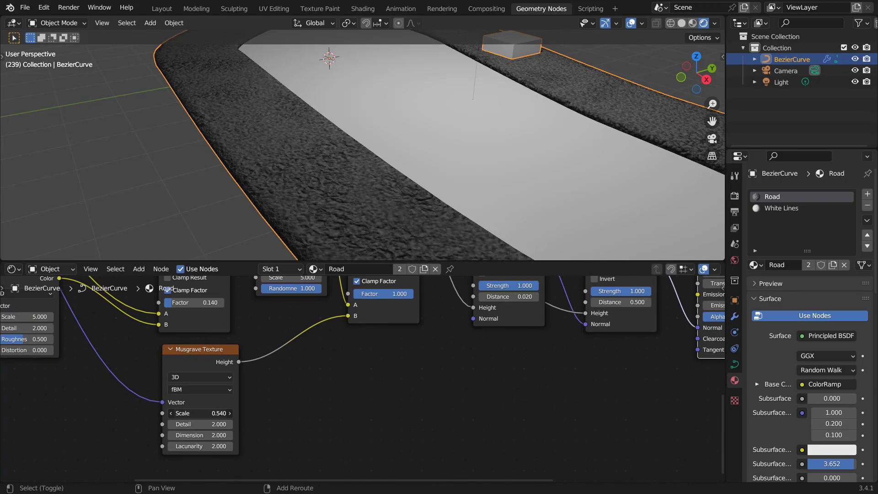
# Step: Preview the Musgrave Texture's Height on the road, then restore the Principled BSDF preview
pyautogui.keyDown('ctrl'); pyautogui.keyDown('shift'); pyautogui.click(201, 360); pyautogui.keyUp('shift'); pyautogui.keyUp('ctrl')
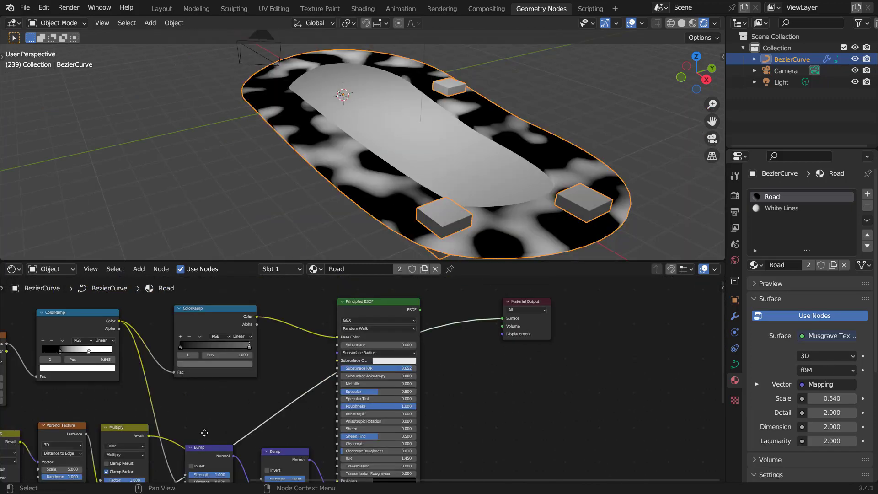
pyautogui.moveTo(204, 432); pyautogui.dragTo(315, 330, button='middle')
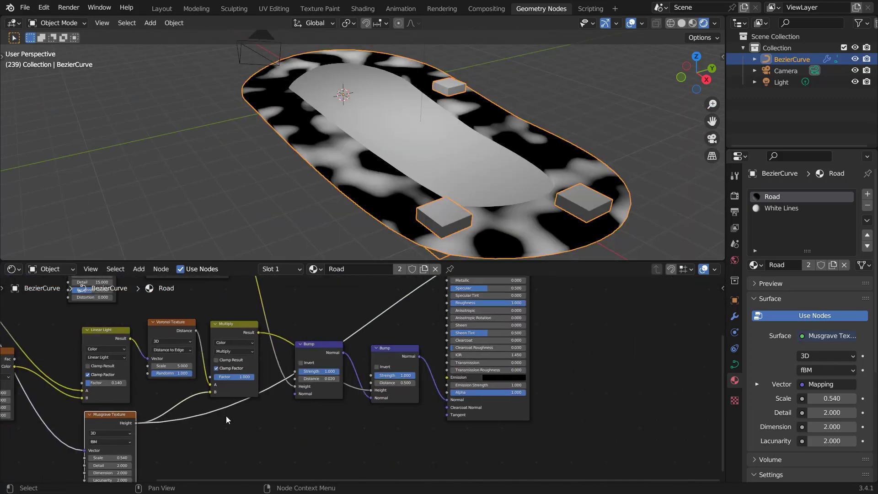
pyautogui.moveTo(226, 415); pyautogui.dragTo(346, 350, button='middle')
pyautogui.scroll(7, 256, 407)
pyautogui.scroll(-10, 395, 367)
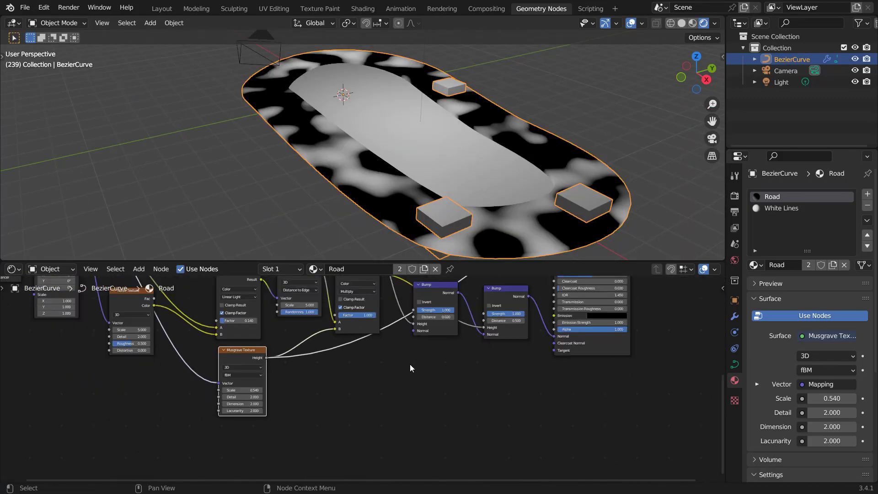
pyautogui.moveTo(467, 362); pyautogui.dragTo(322, 480, button='middle')
pyautogui.keyDown('ctrl'); pyautogui.keyDown('shift'); pyautogui.click(401, 333); pyautogui.keyUp('shift'); pyautogui.keyUp('ctrl')
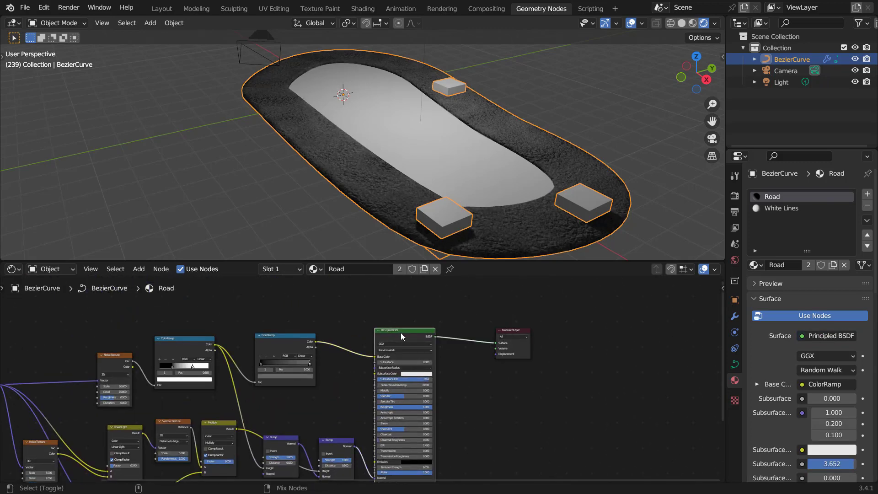
# Step: Switch the node editor to Geometry Nodes and connect the first Extrude Mesh's Top output to the White Lines Set Material's Selection
pyautogui.moveTo(468, 179); pyautogui.dragTo(425, 165, button='middle')
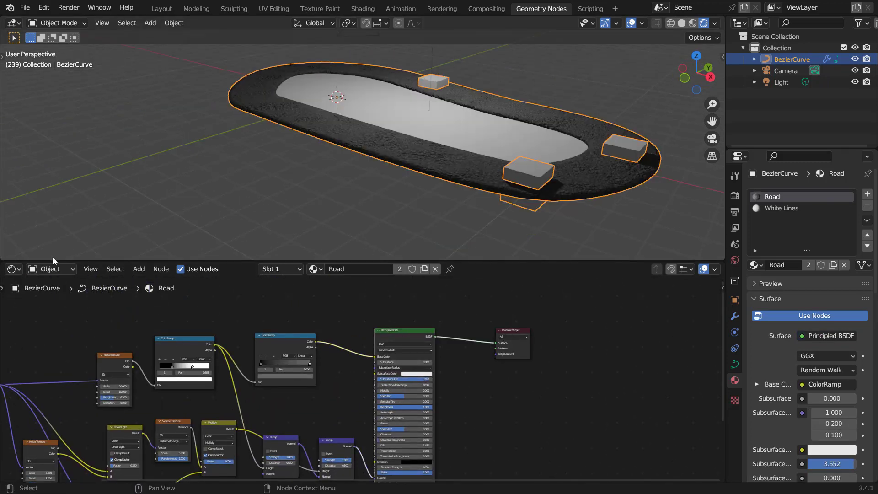
pyautogui.click(14, 269)
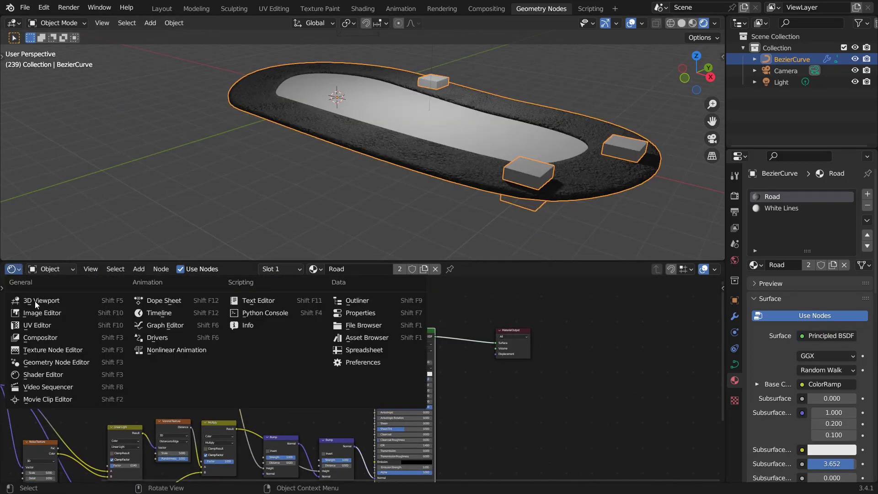
pyautogui.click(58, 362)
pyautogui.scroll(4, 330, 338)
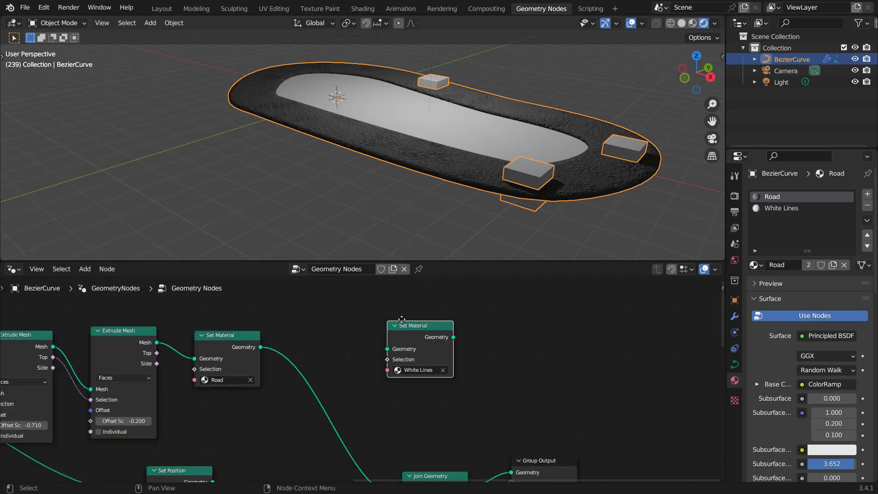
pyautogui.moveTo(423, 323); pyautogui.dragTo(322, 359)
pyautogui.scroll(2, 245, 384)
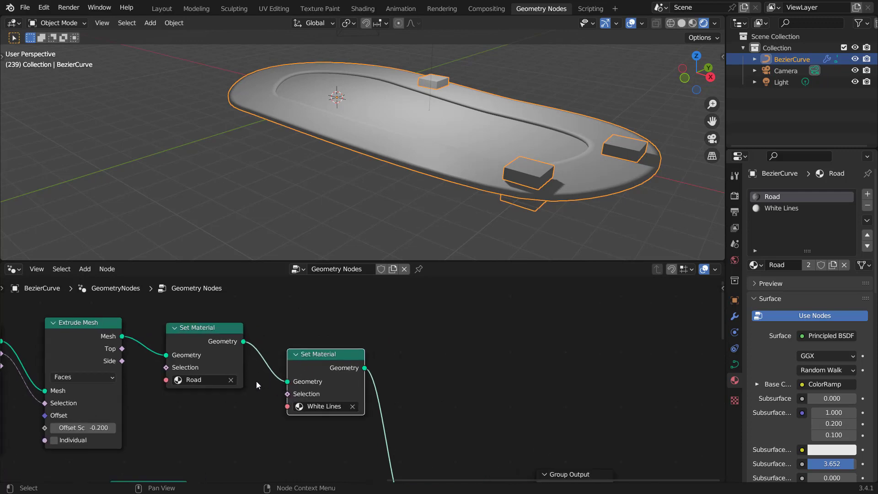
pyautogui.moveTo(256, 381); pyautogui.dragTo(421, 365, button='middle')
pyautogui.moveTo(220, 361); pyautogui.dragTo(292, 346, button='middle')
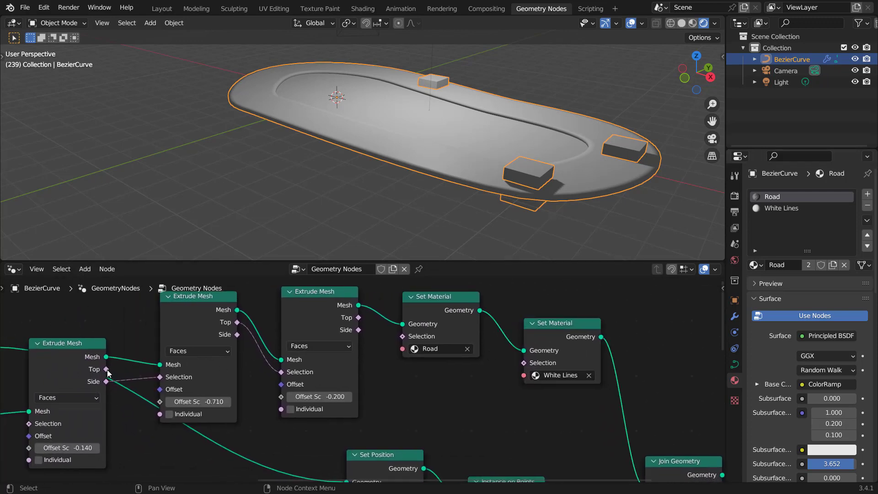
pyautogui.moveTo(107, 369); pyautogui.dragTo(523, 363)
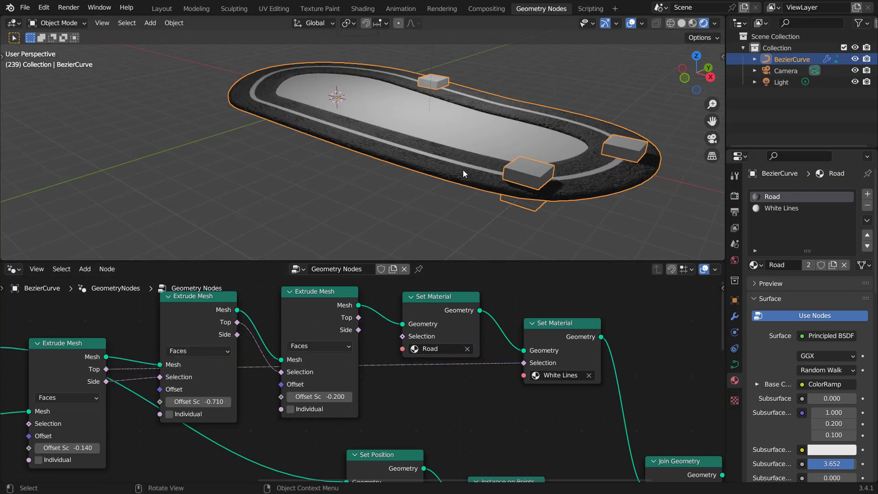
# Step: Connect the second Extrude Mesh's Side output to the White Lines Set Material's Selection instead
pyautogui.scroll(5, 462, 169)
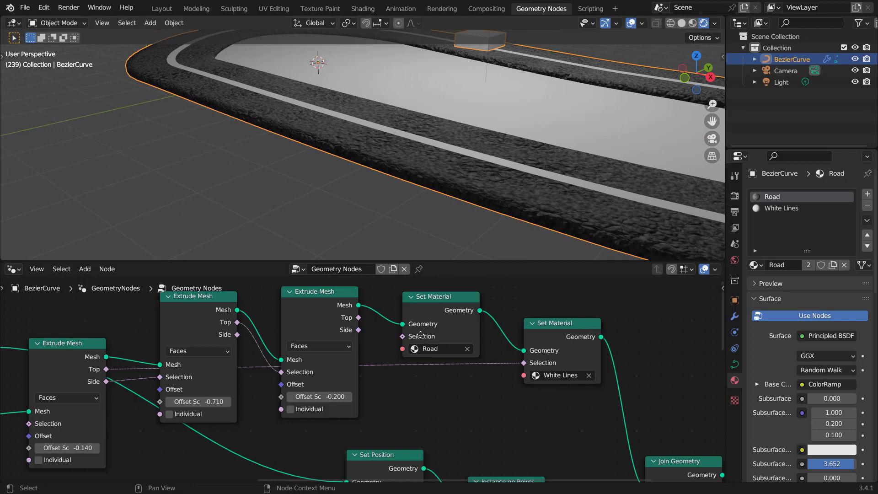
pyautogui.moveTo(423, 332); pyautogui.dragTo(368, 344, button='middle')
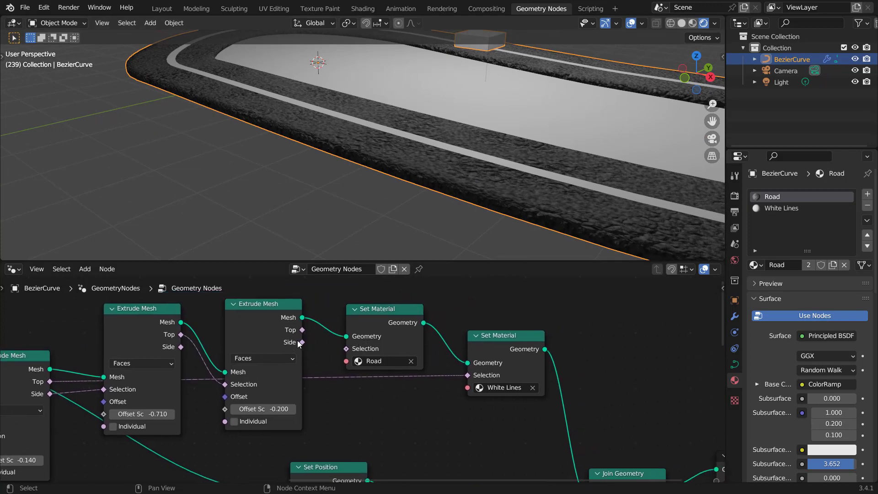
pyautogui.moveTo(302, 342); pyautogui.dragTo(470, 377)
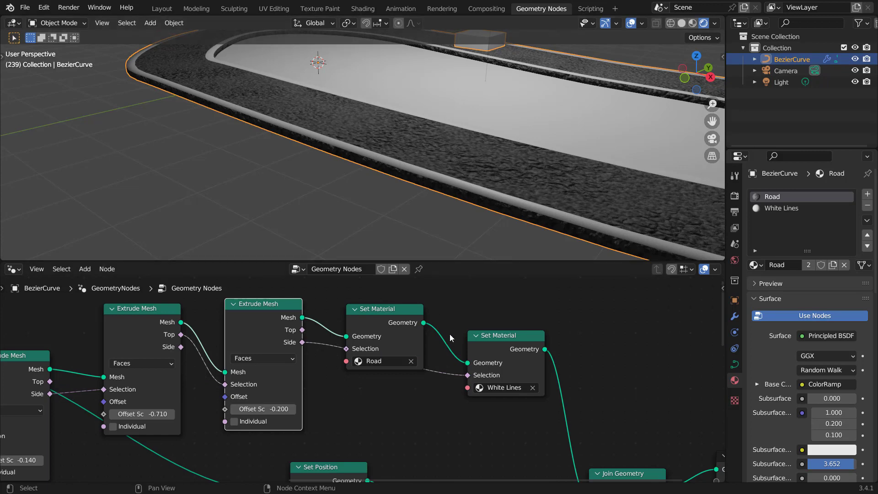
pyautogui.moveTo(449, 334); pyautogui.dragTo(414, 375, button='middle')
# Step: Add a Boolean Math node and feed the first Extrude Mesh's Top and the second Extrude Mesh's Side into its inputs
pyautogui.hotkey('shift', 'a')
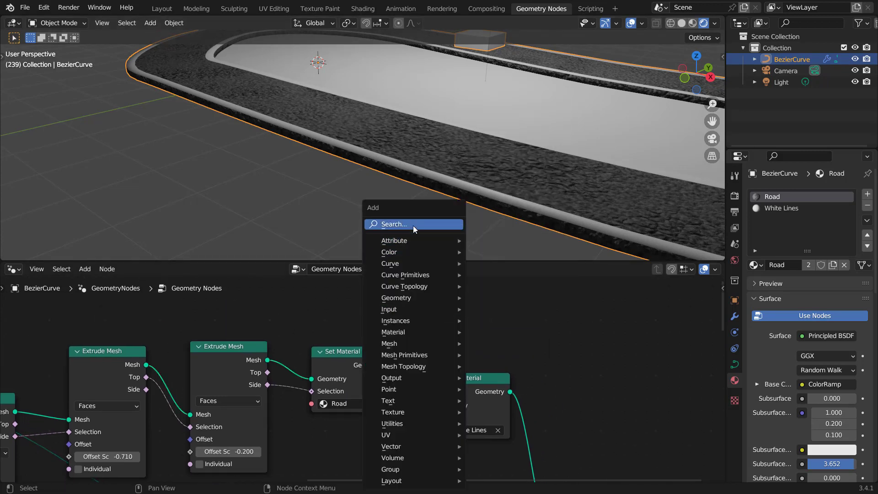
pyautogui.click(413, 224)
pyautogui.write('boole')
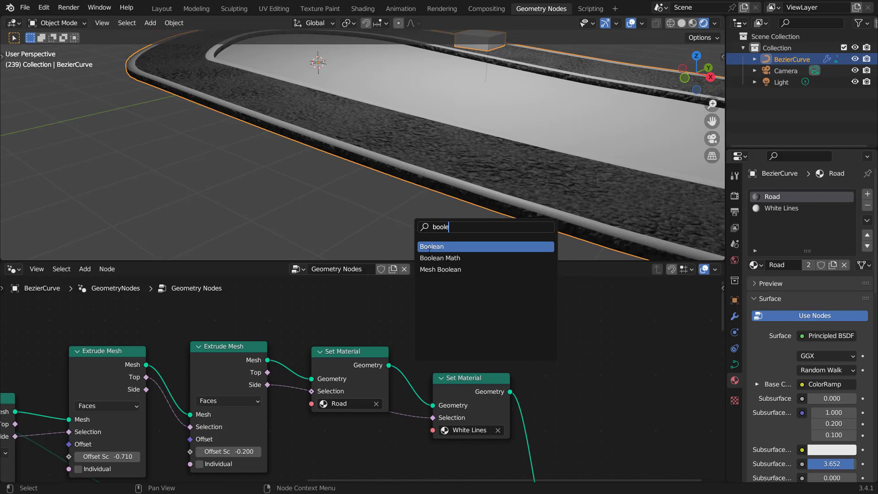
pyautogui.press('Down')
pyautogui.press('Return')
pyautogui.click(417, 295)
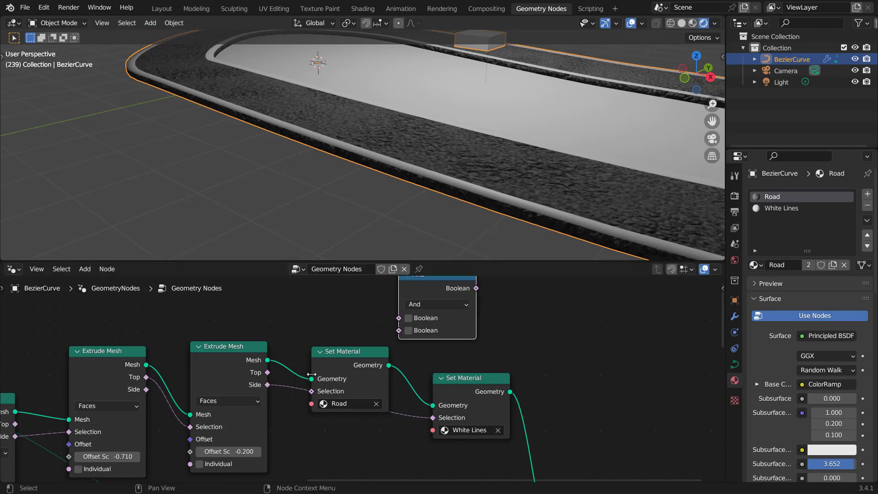
pyautogui.moveTo(267, 386); pyautogui.dragTo(349, 350)
pyautogui.scroll(-1, 198, 385)
pyautogui.moveTo(196, 385); pyautogui.dragTo(290, 370, button='middle')
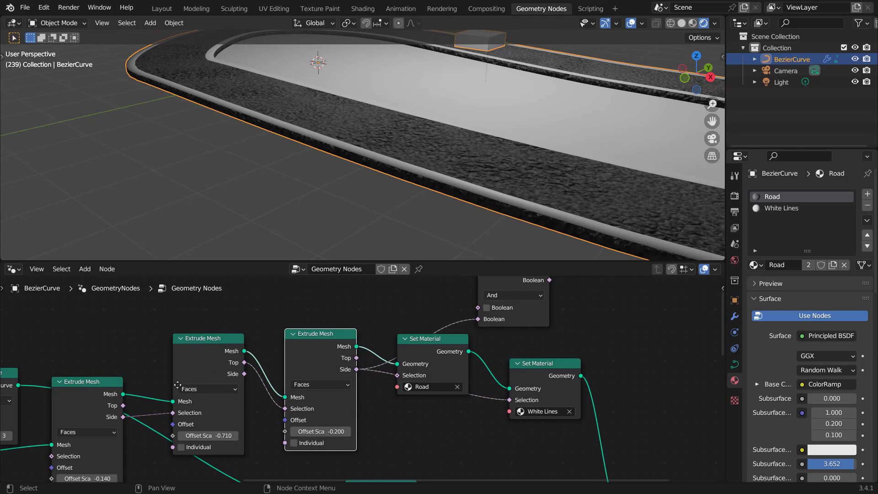
pyautogui.moveTo(177, 384); pyautogui.dragTo(180, 391, button='middle')
pyautogui.moveTo(170, 397); pyautogui.dragTo(521, 300)
pyautogui.moveTo(421, 335); pyautogui.dragTo(366, 348, button='middle')
# Step: Switch the Boolean Math operation to Or and connect its result to the White Lines Set Material's Selection
pyautogui.click(371, 348)
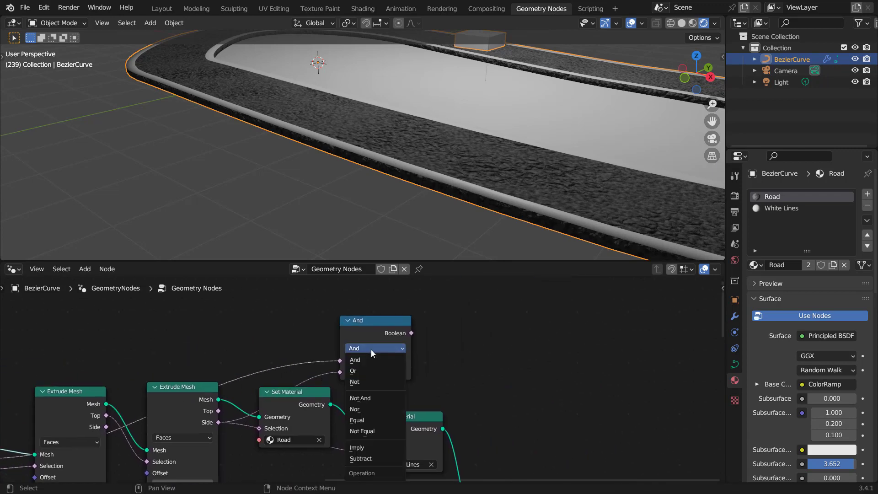
pyautogui.click(375, 371)
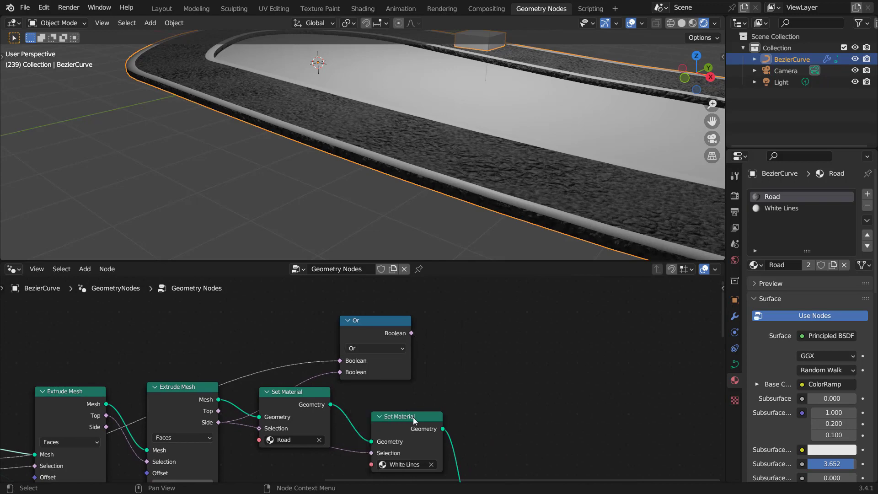
pyautogui.moveTo(411, 333); pyautogui.dragTo(378, 413)
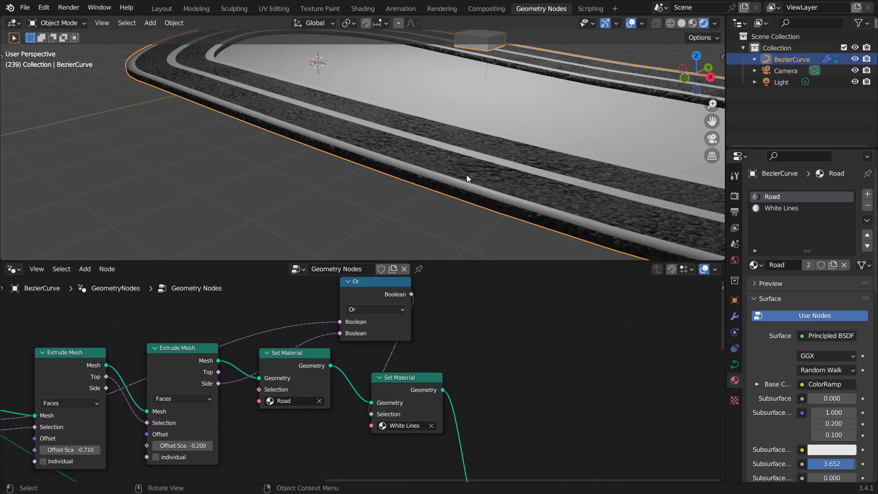
# Step: Add a third material slot with a new material named Grass
pyautogui.moveTo(467, 177); pyautogui.dragTo(342, 194, button='middle')
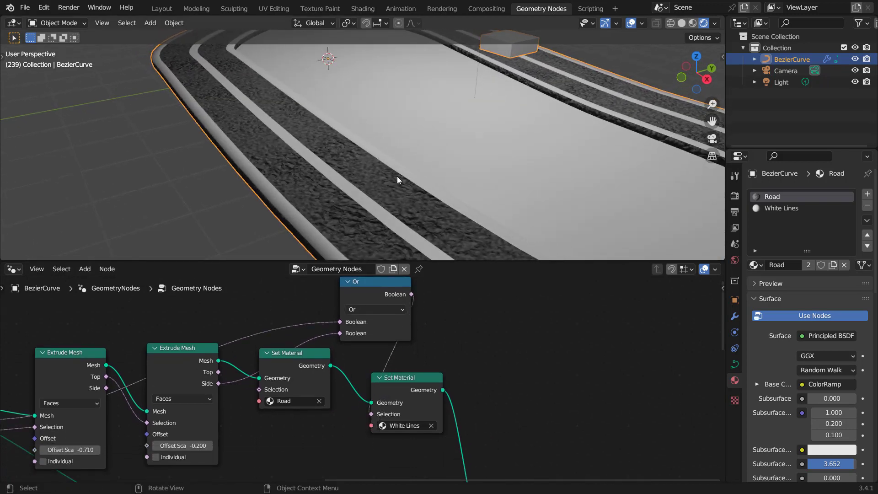
pyautogui.scroll(-4, 399, 179)
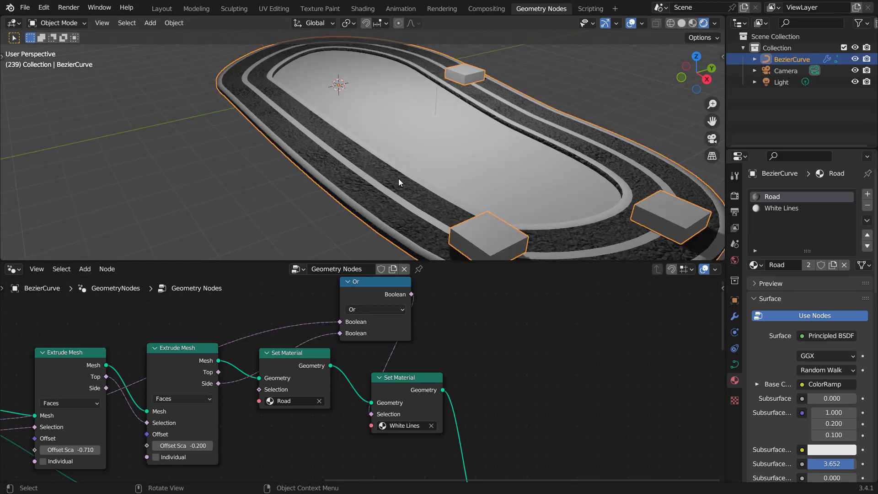
pyautogui.scroll(4, 399, 179)
pyautogui.click(867, 194)
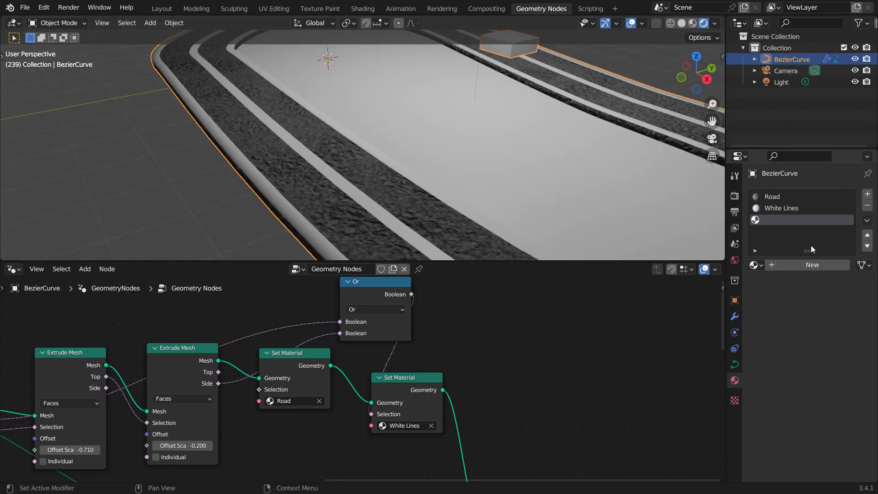
pyautogui.click(787, 266)
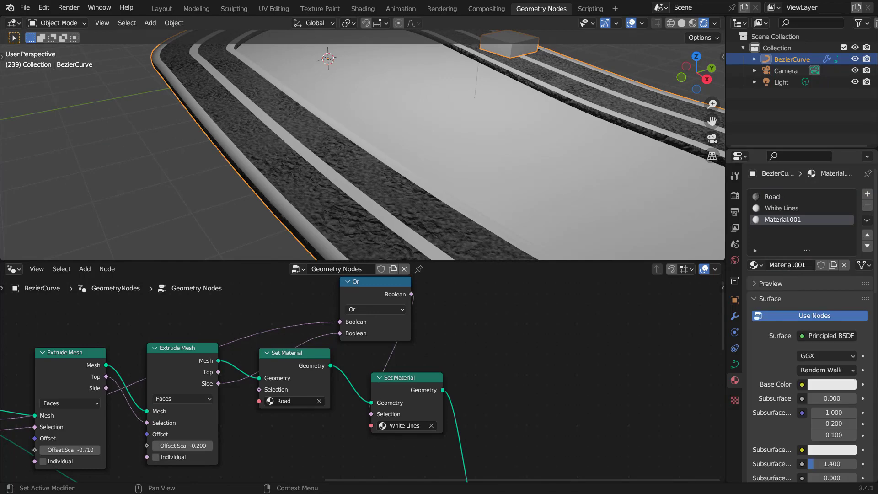
pyautogui.doubleClick(787, 266)
pyautogui.write('Grass')
pyautogui.press('Return')
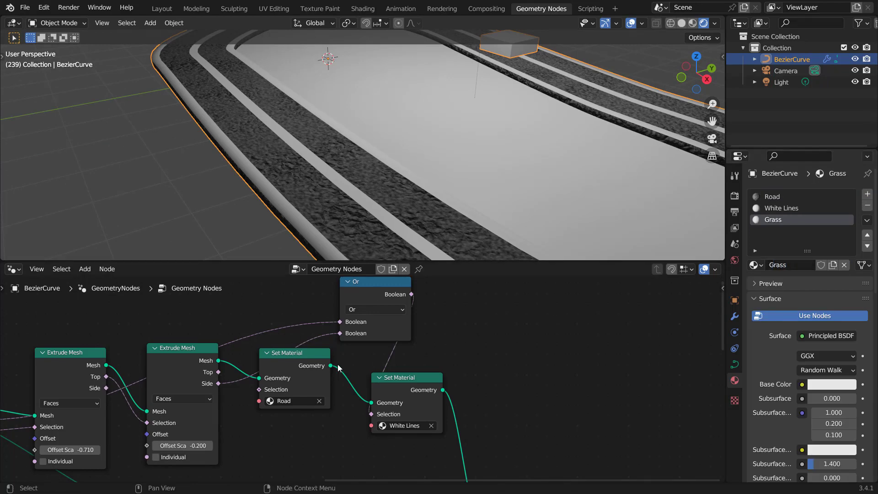
# Step: Insert a Set Material node on the Fill Curve's mesh output and assign it the Grass material
pyautogui.moveTo(409, 392); pyautogui.dragTo(470, 391, button='middle')
pyautogui.hotkey('shift', 'a')
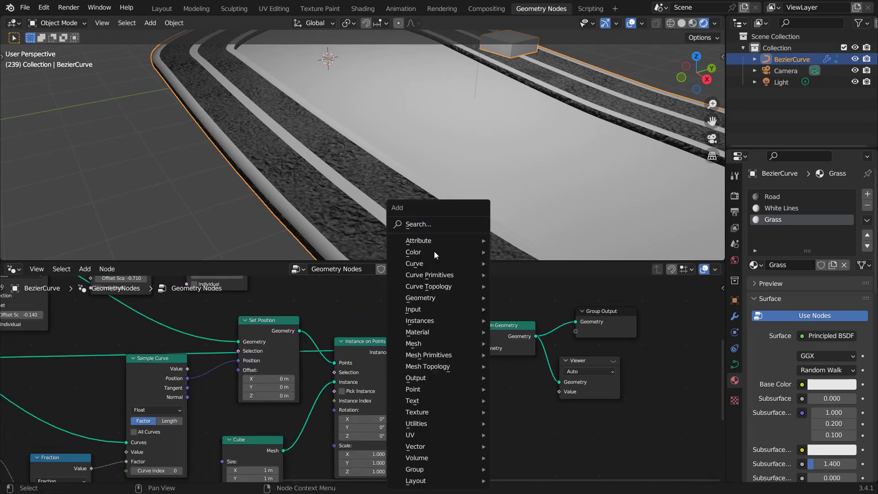
pyautogui.write('set')
pyautogui.press('Down')
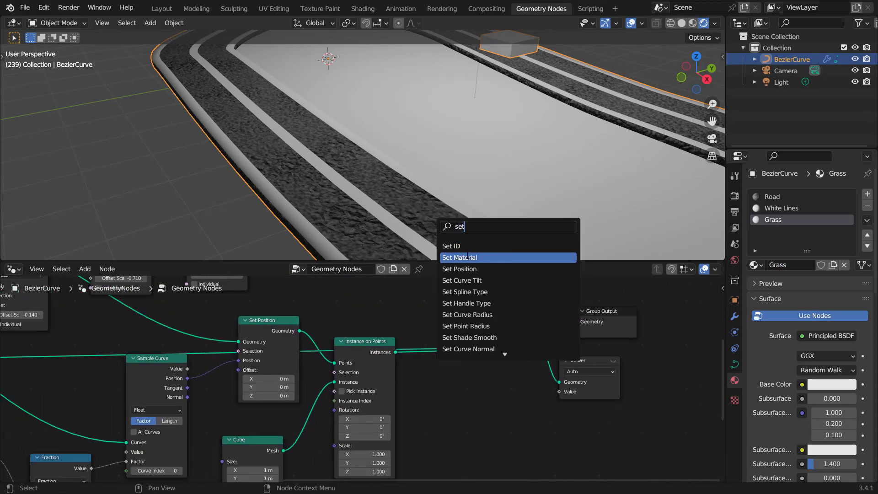
pyautogui.press('Return')
pyautogui.click(442, 407)
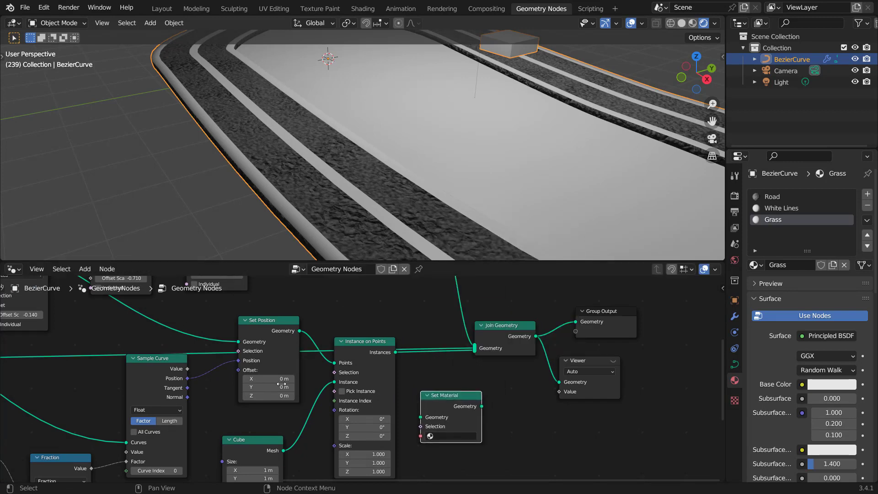
pyautogui.keyDown('ctrl'); pyautogui.scroll(6, 405, 374); pyautogui.keyUp('ctrl')
pyautogui.keyDown('ctrl'); pyautogui.scroll(2, 405, 374); pyautogui.keyUp('ctrl')
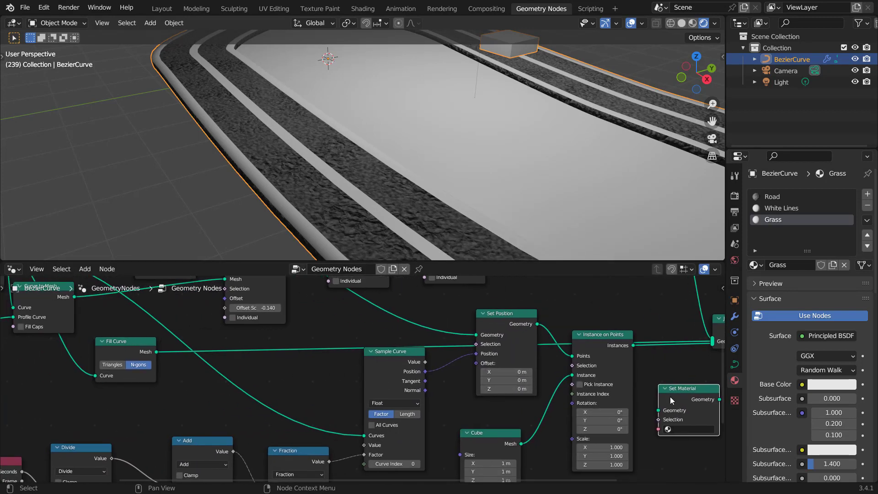
pyautogui.press('g')
pyautogui.click(282, 338)
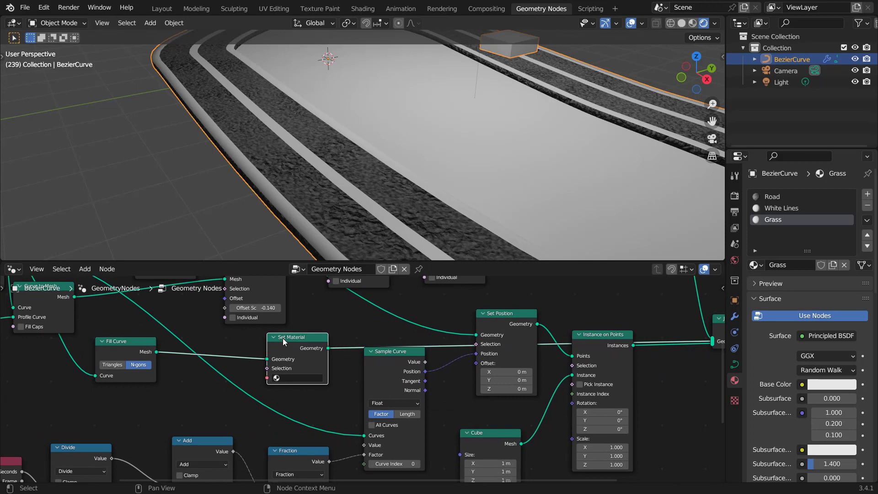
pyautogui.click(296, 376)
pyautogui.click(293, 392)
# Step: Open the Grass material in the Shader Editor and add a Noise Texture with Mapping and Object texture coordinates
pyautogui.click(14, 269)
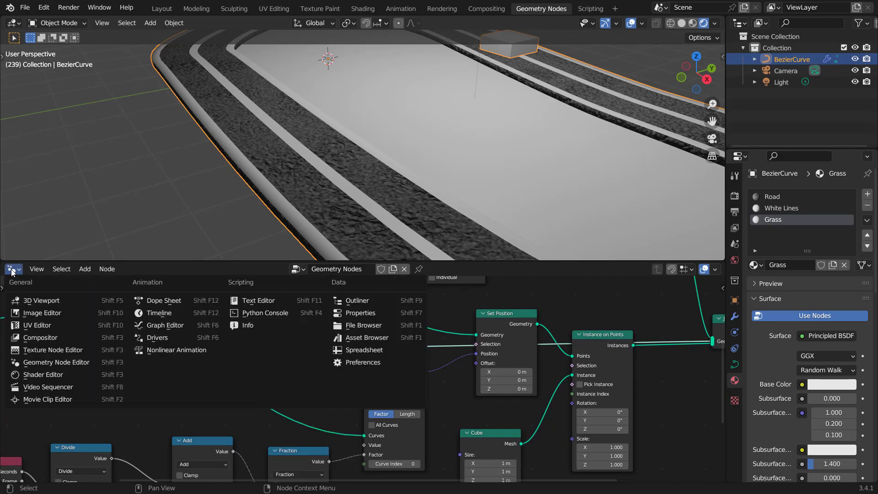
pyautogui.click(37, 373)
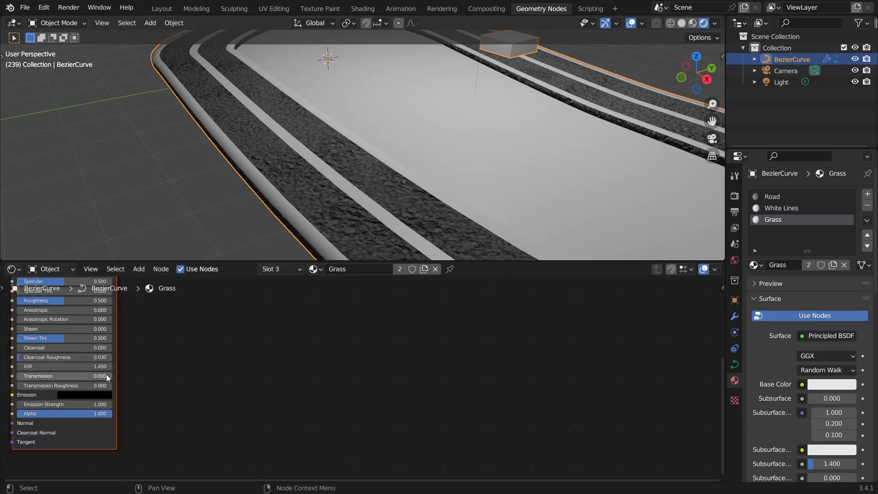
pyautogui.hotkey('shift', 'a')
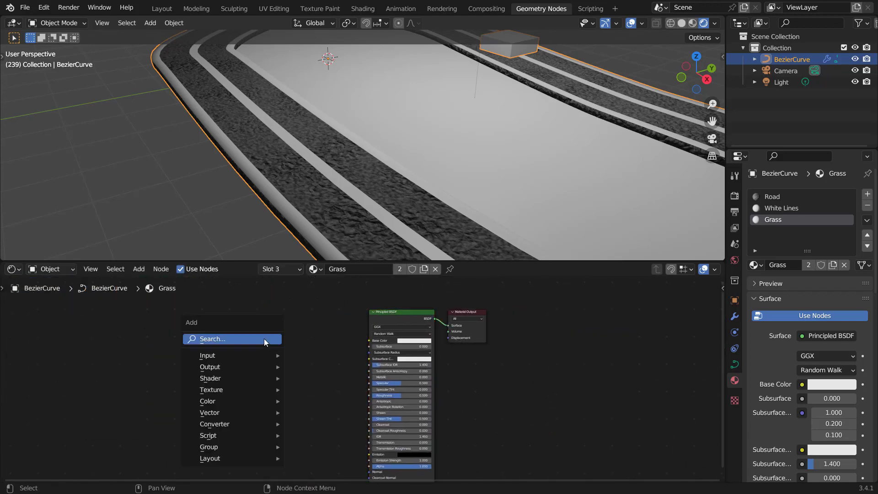
pyautogui.click(265, 338)
pyautogui.write('noise')
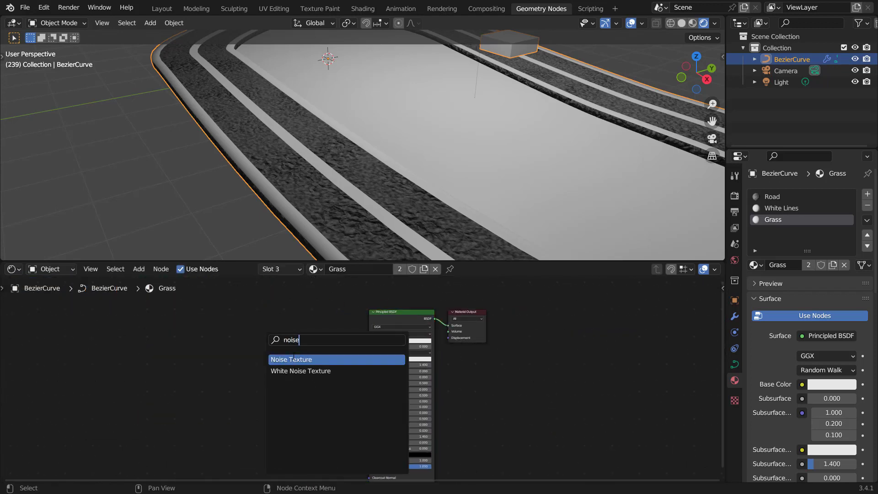
pyautogui.click(276, 354)
pyautogui.click(269, 347)
pyautogui.hotkey('ctrl', 't')
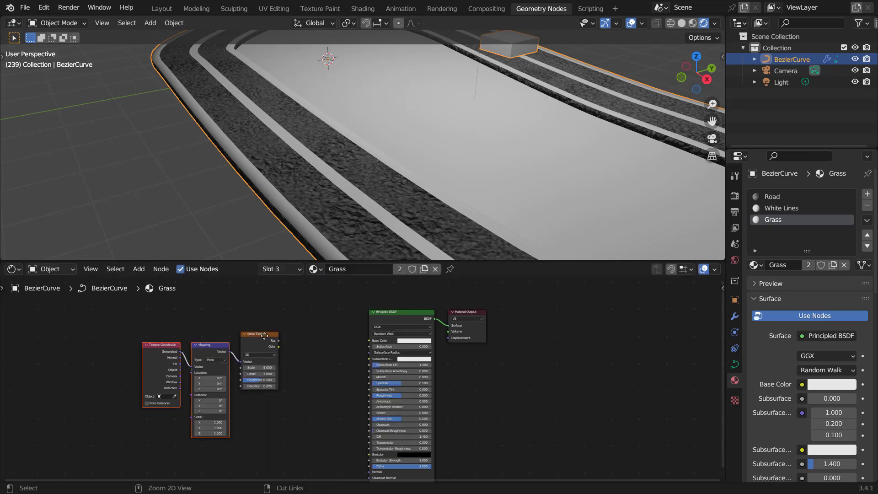
pyautogui.scroll(3, 228, 357)
pyautogui.moveTo(180, 369); pyautogui.dragTo(190, 368)
pyautogui.moveTo(89, 361); pyautogui.dragTo(89, 361)
# Step: Add a ColorRamp between the Noise Texture's Fac and the Principled BSDF's Base Color
pyautogui.hotkey('shift', 'a')
pyautogui.click(287, 309)
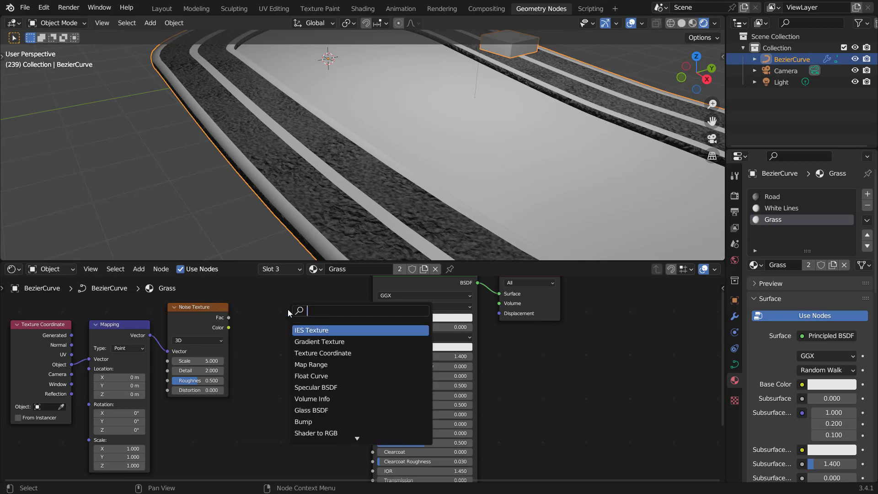
pyautogui.write('color')
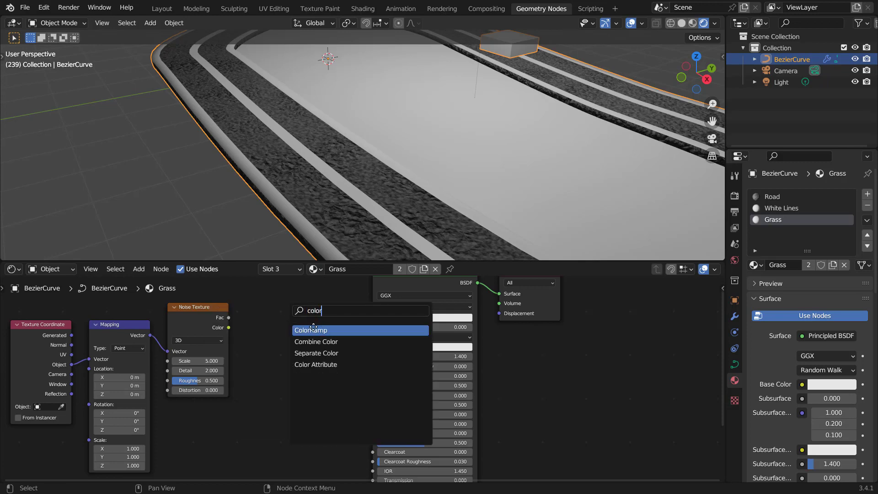
pyautogui.press('Return')
pyautogui.click(271, 317)
pyautogui.moveTo(229, 318); pyautogui.dragTo(247, 375)
pyautogui.moveTo(351, 306); pyautogui.dragTo(372, 318)
pyautogui.scroll(2, 254, 341)
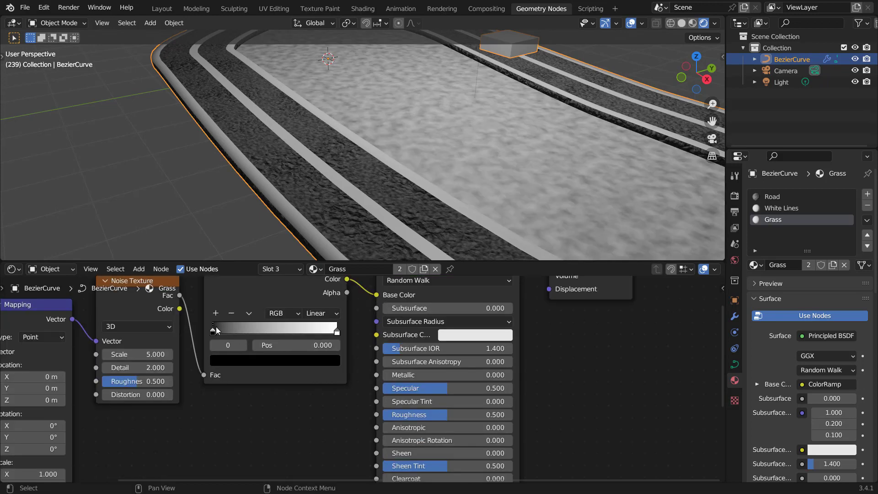
# Step: Set the ColorRamp's black stop to a dark green, Hue 0.310, Saturation 0.960, Value 0.100
pyautogui.click(241, 357)
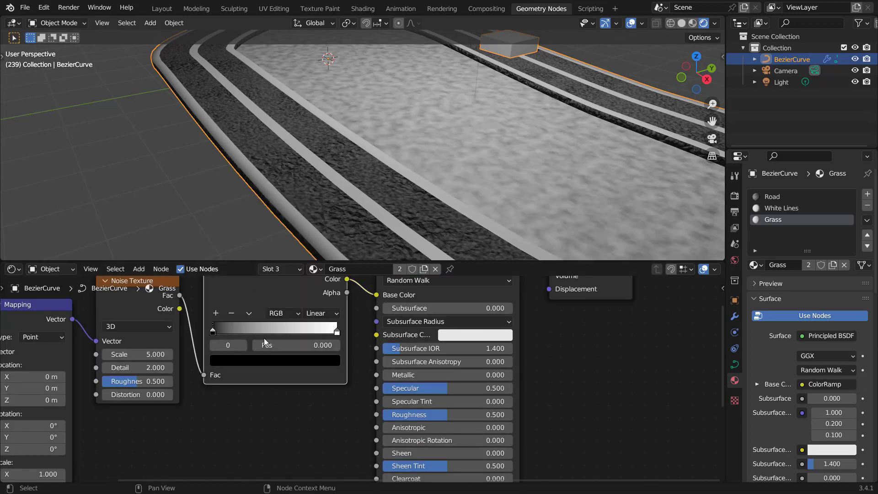
pyautogui.click(252, 358)
pyautogui.scroll(13, 253, 332)
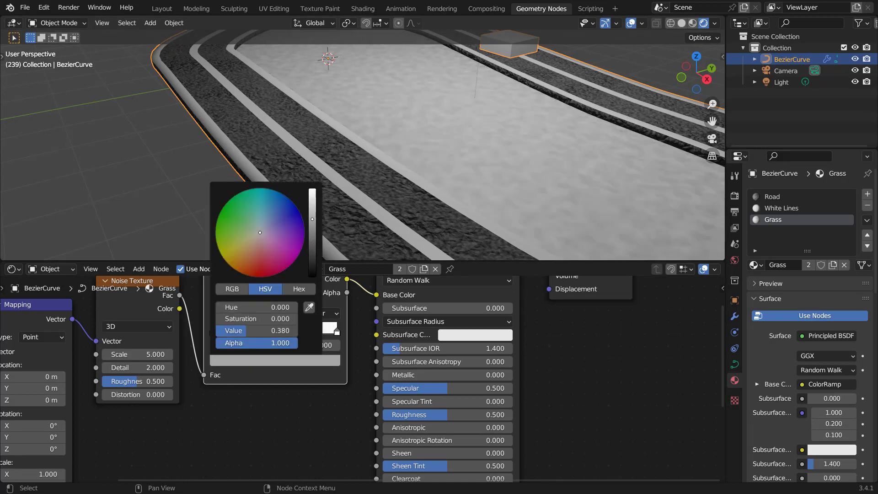
pyautogui.moveTo(248, 229); pyautogui.dragTo(223, 225)
pyautogui.scroll(-9, 223, 224)
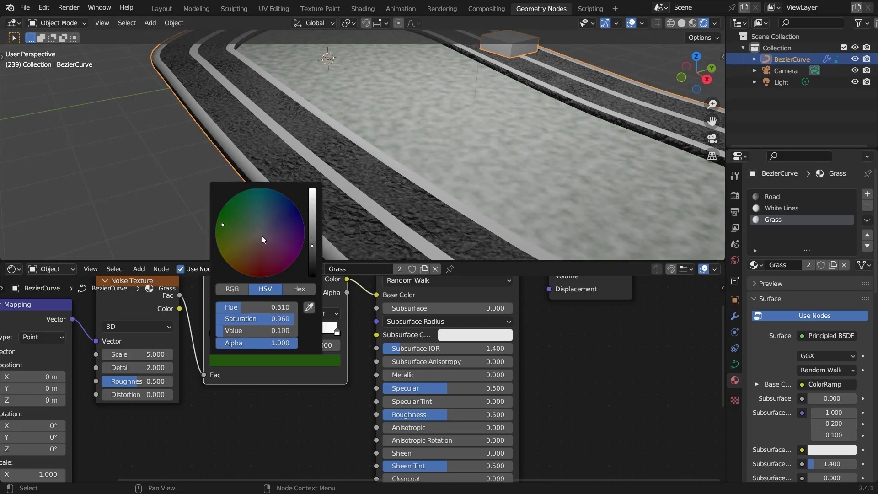
# Step: Paste the green onto the ColorRamp's white stop and brighten it to Value 0.380
pyautogui.click(337, 330)
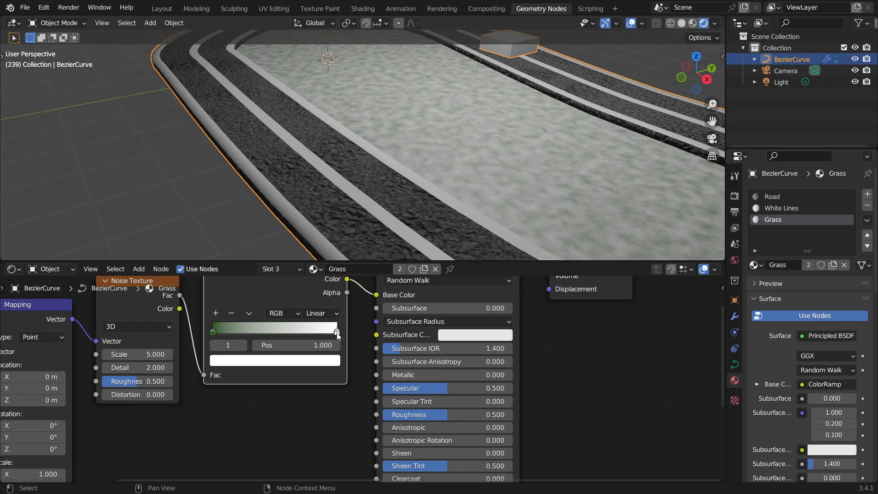
pyautogui.hotkey('ctrl', 'v')
pyautogui.click(287, 362)
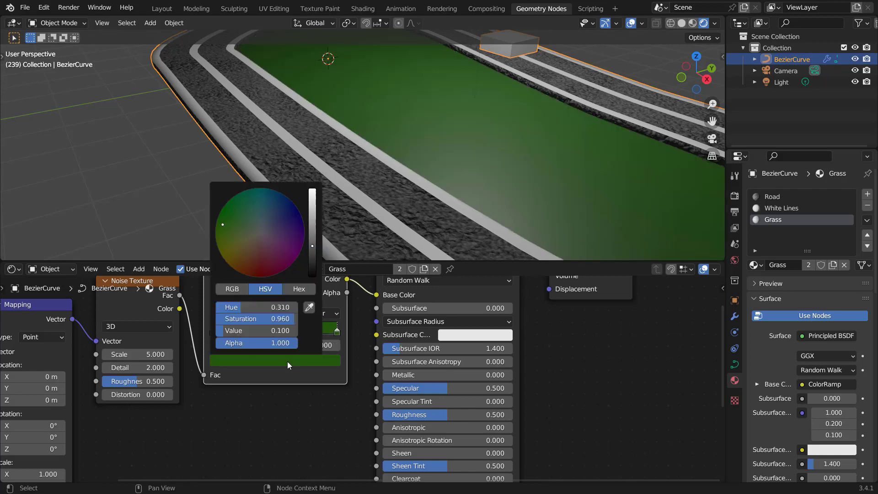
pyautogui.scroll(-2, 287, 361)
pyautogui.scroll(6, 287, 361)
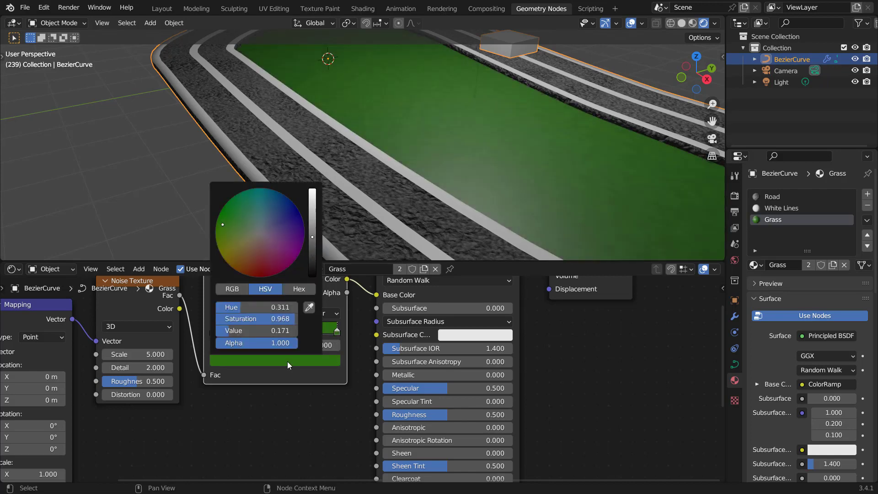
pyautogui.scroll(3, 287, 361)
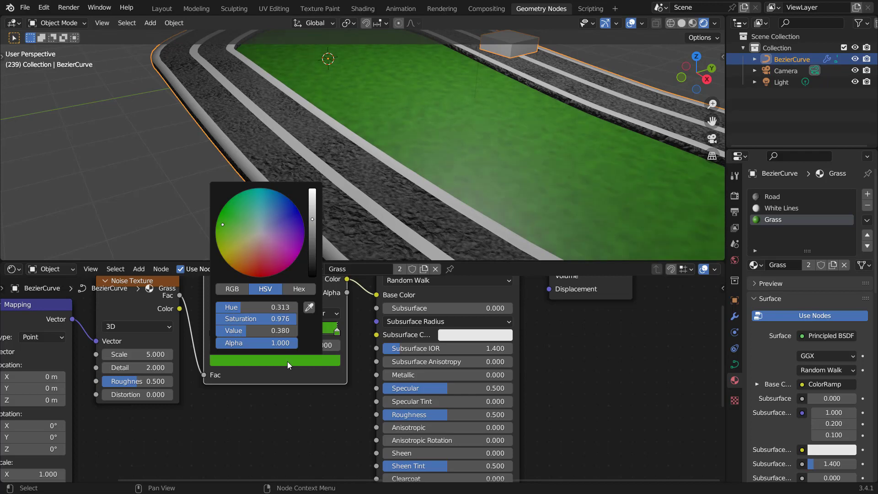
# Step: Set the Grass Principled BSDF's Roughness to 1.000
pyautogui.moveTo(534, 371); pyautogui.dragTo(510, 336, button='middle')
pyautogui.moveTo(423, 383); pyautogui.dragTo(488, 383)
pyautogui.moveTo(202, 382); pyautogui.dragTo(269, 402, button='middle')
# Step: Set the Noise Texture's Scale to 10 and Detail to 15
pyautogui.click(173, 339)
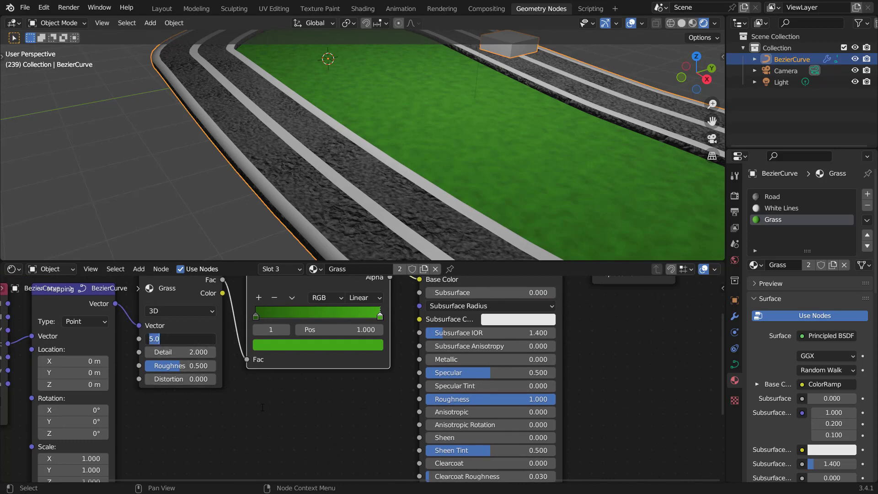
pyautogui.write('10')
pyautogui.press('Return')
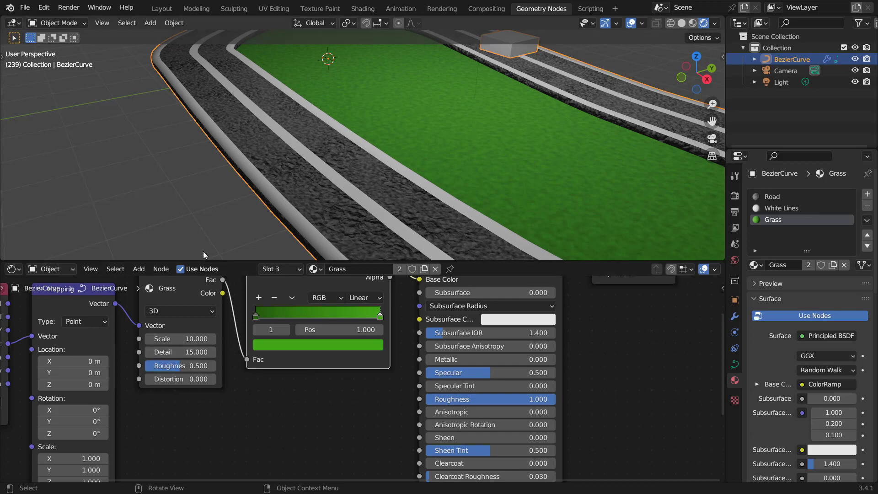
pyautogui.scroll(-6, 453, 144)
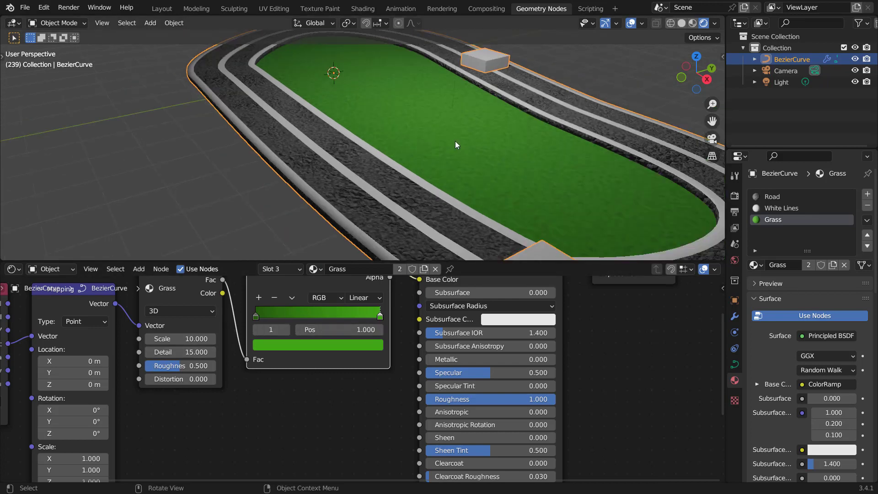
# Step: Select the light, change it to a Sun lamp and set its Strength to 4
pyautogui.moveTo(455, 141); pyautogui.dragTo(656, 119, button='middle')
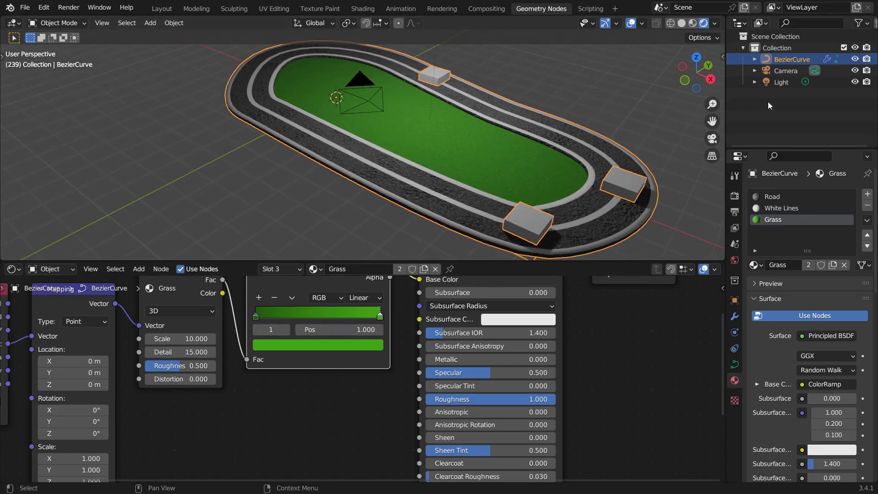
pyautogui.click(781, 83)
pyautogui.click(796, 245)
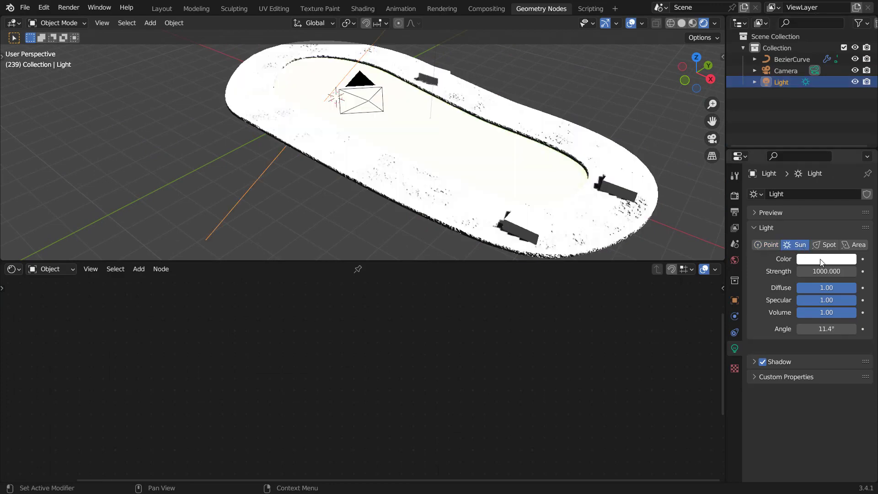
pyautogui.click(825, 271)
pyautogui.write('4')
pyautogui.press('Return')
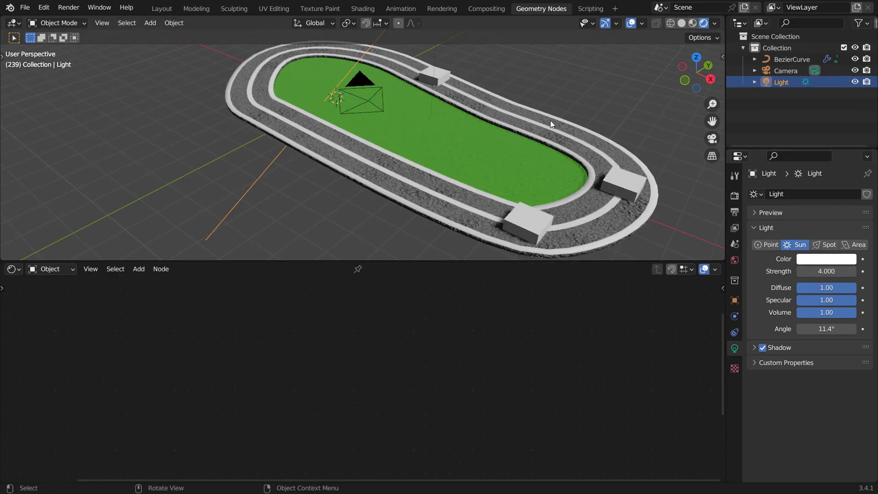
# Step: Rotate the sun light with trackball rotation to angle its shadows across the track
pyautogui.press('r')
pyautogui.press('r')
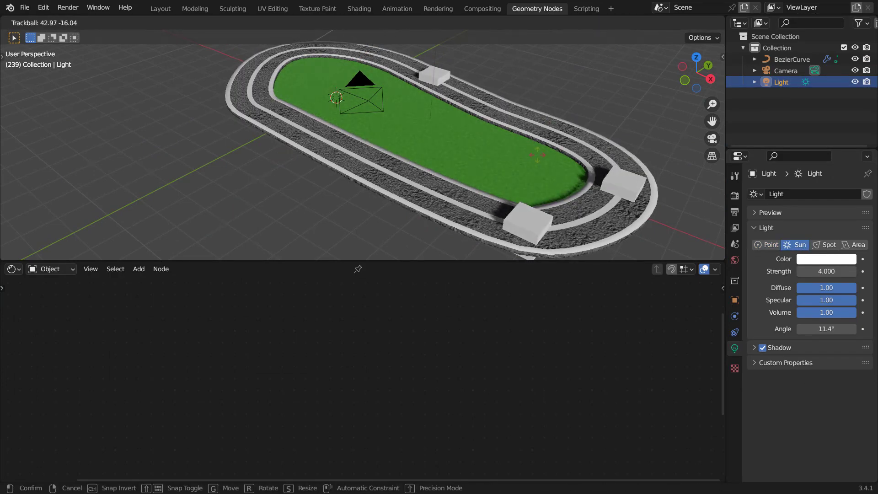
pyautogui.click(531, 187)
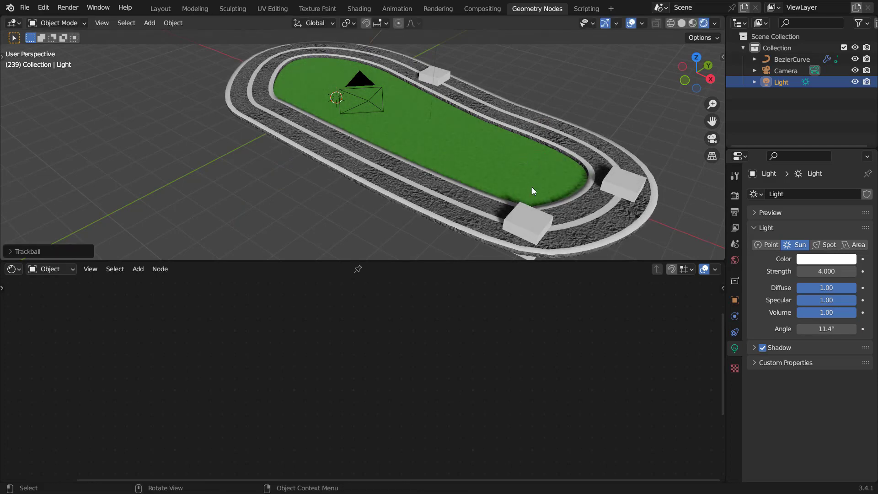
# Step: Select the track object and switch the lower editor to the Geometry Node Editor, bringing up the Curve Line node
pyautogui.moveTo(531, 187); pyautogui.dragTo(497, 171, button='middle')
pyautogui.scroll(4, 428, 186)
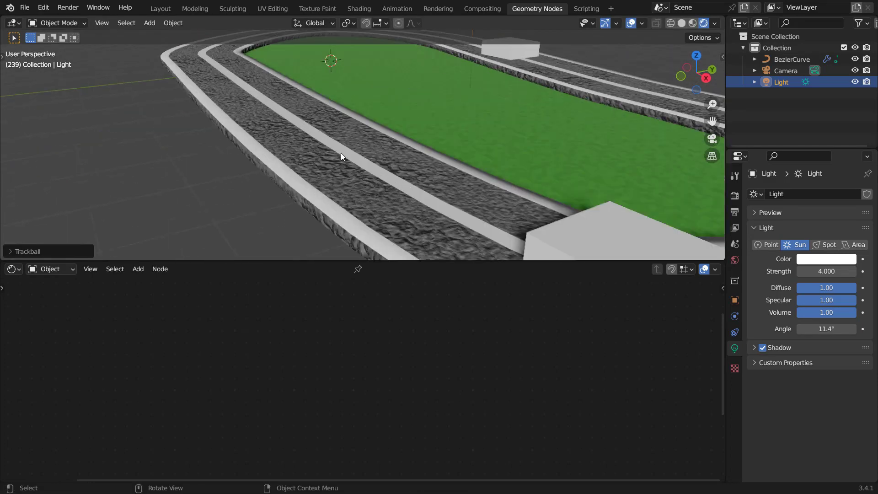
pyautogui.click(336, 151)
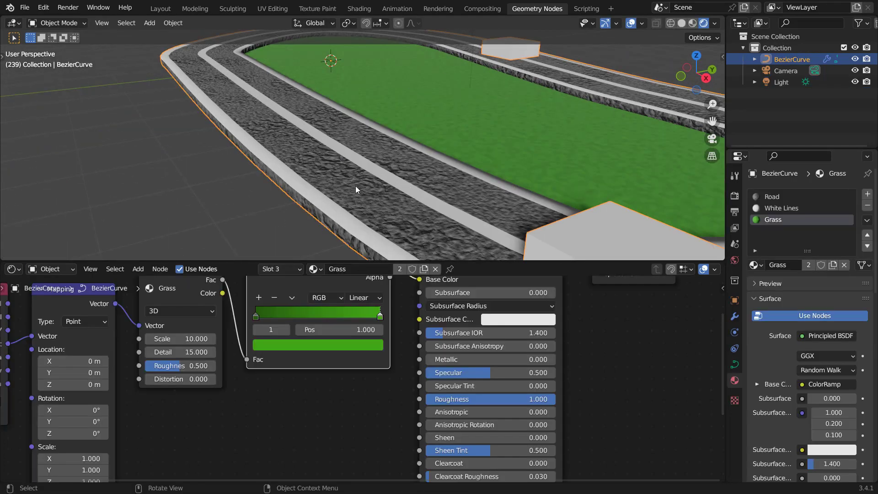
pyautogui.click(13, 269)
pyautogui.click(59, 362)
pyautogui.scroll(-7, 197, 386)
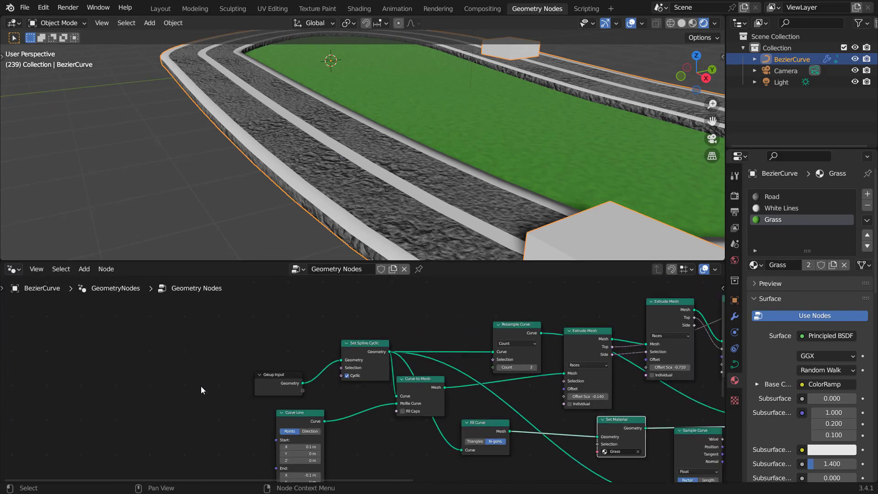
pyautogui.moveTo(348, 412); pyautogui.dragTo(337, 351, button='middle')
pyautogui.scroll(8, 282, 374)
pyautogui.moveTo(284, 375); pyautogui.dragTo(368, 348, button='middle')
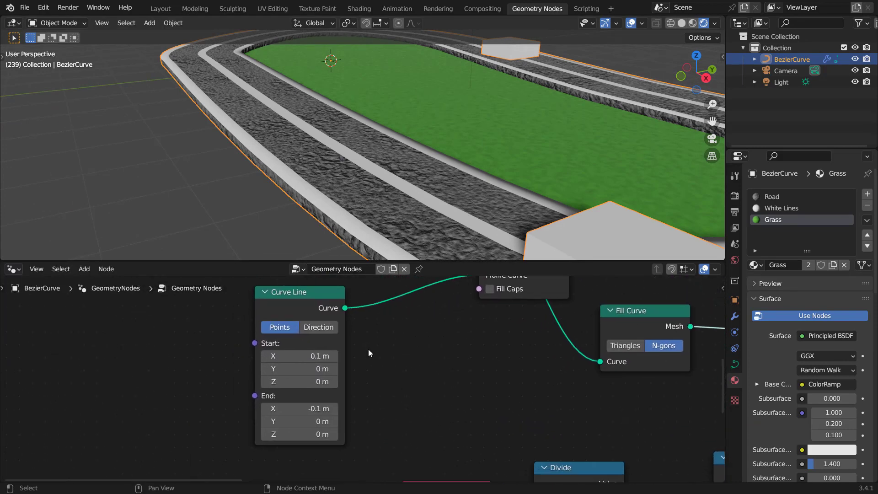
pyautogui.scroll(1, 368, 367)
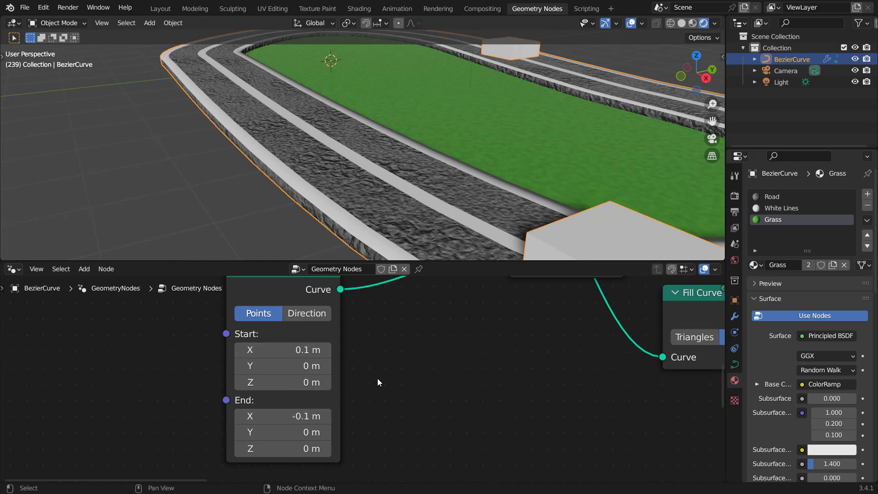
pyautogui.moveTo(358, 390); pyautogui.dragTo(355, 422, button='middle')
pyautogui.moveTo(328, 392); pyautogui.dragTo(337, 369, button='middle')
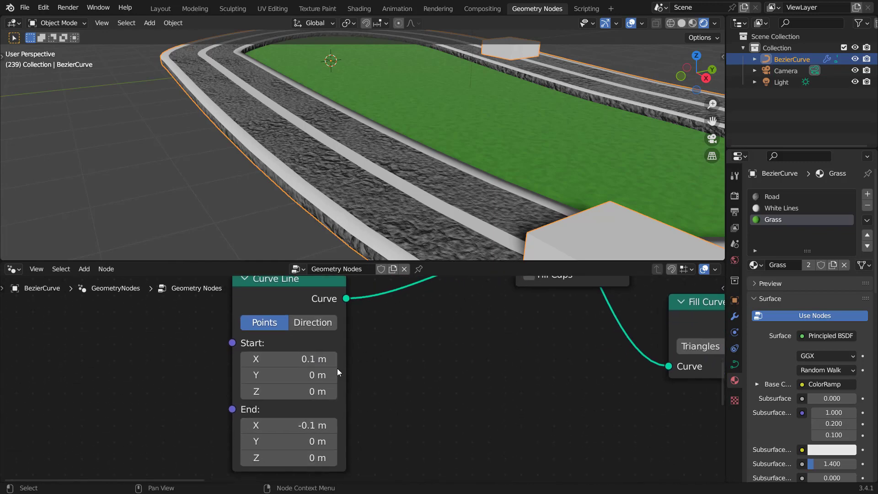
# Step: Set the Curve Line node's Start X to 0.05 m and End X to -0.05 m
pyautogui.click(303, 358)
pyautogui.write('.05')
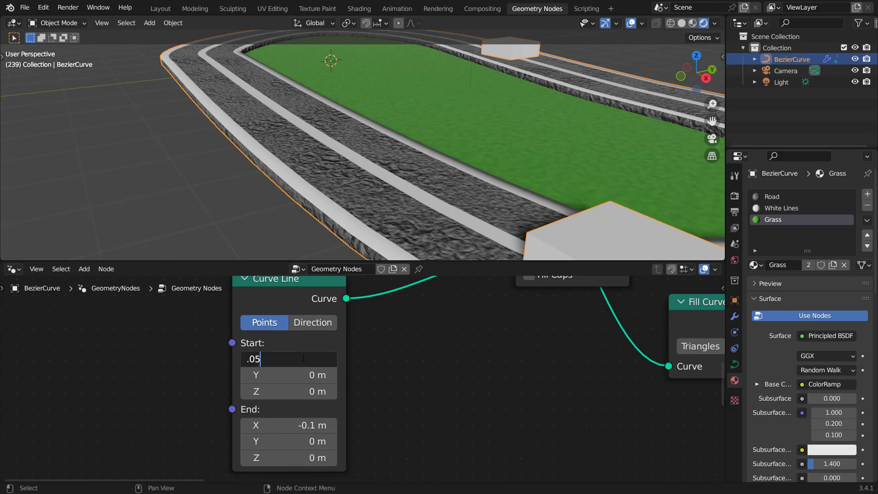
pyautogui.press('Return')
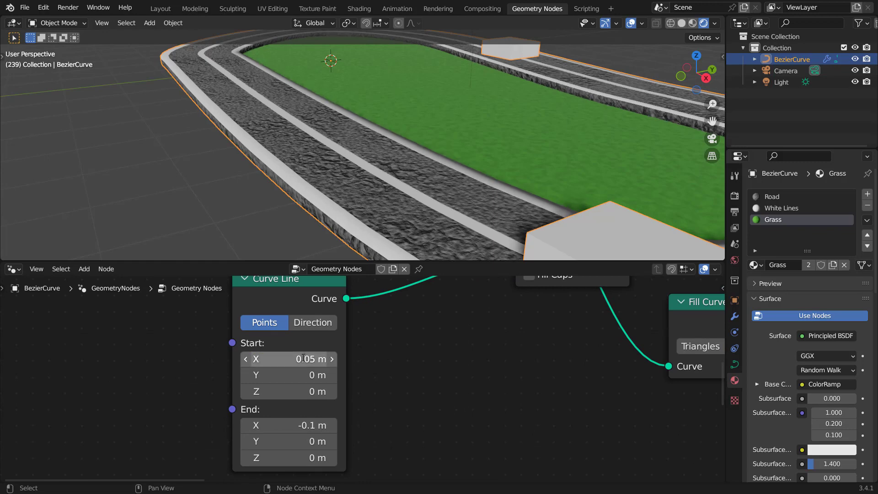
pyautogui.click(288, 425)
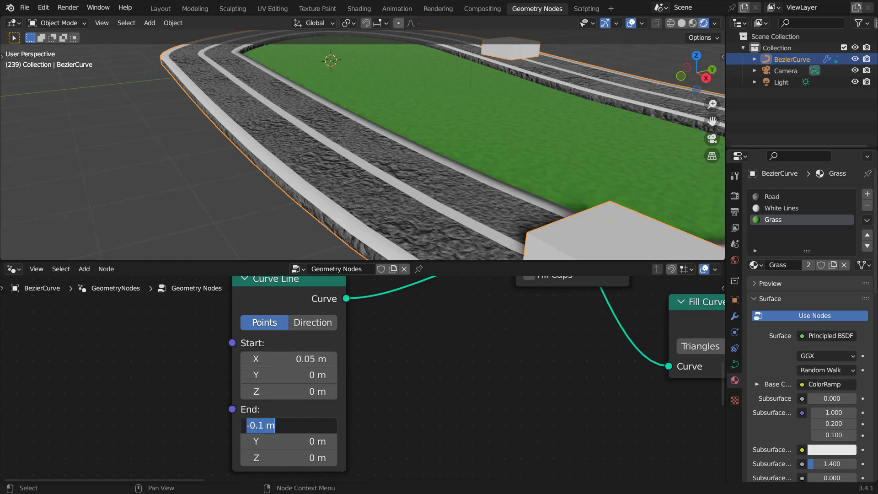
pyautogui.write('-.05')
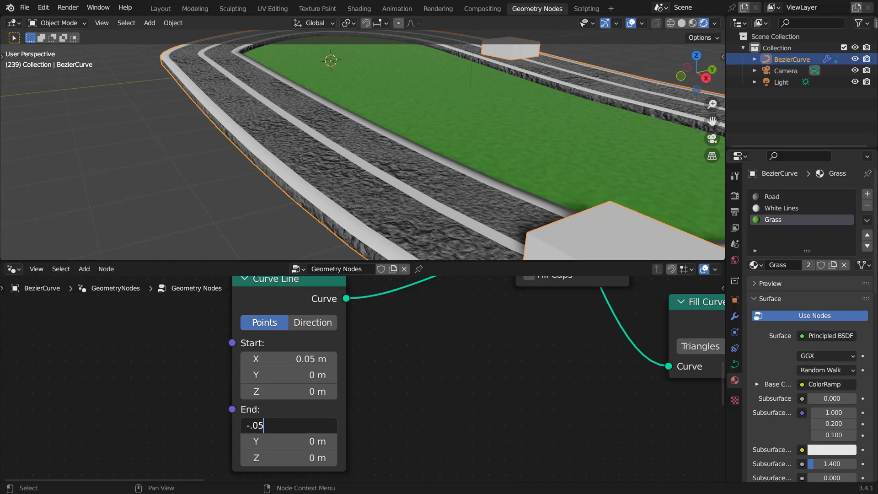
pyautogui.press('Return')
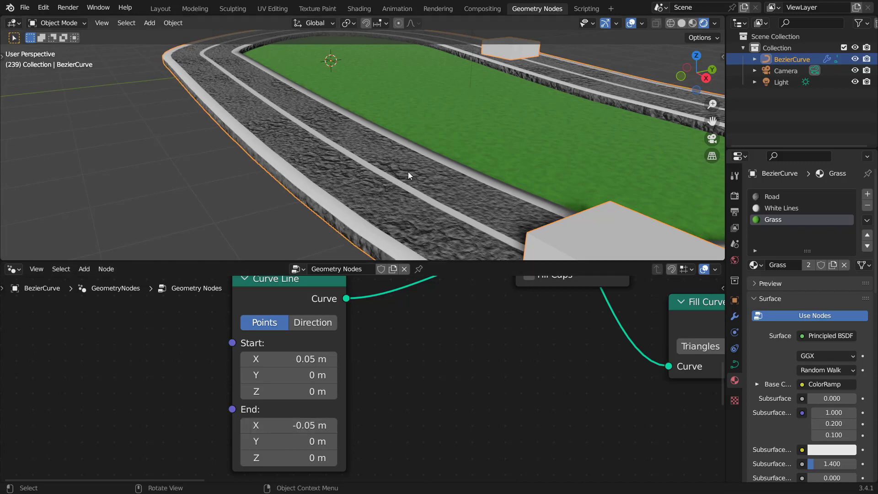
# Step: Maximize the 3D viewport and add a cube mesh to the scene
pyautogui.scroll(-5, 451, 165)
pyautogui.moveTo(451, 164); pyautogui.dragTo(423, 175, button='middle')
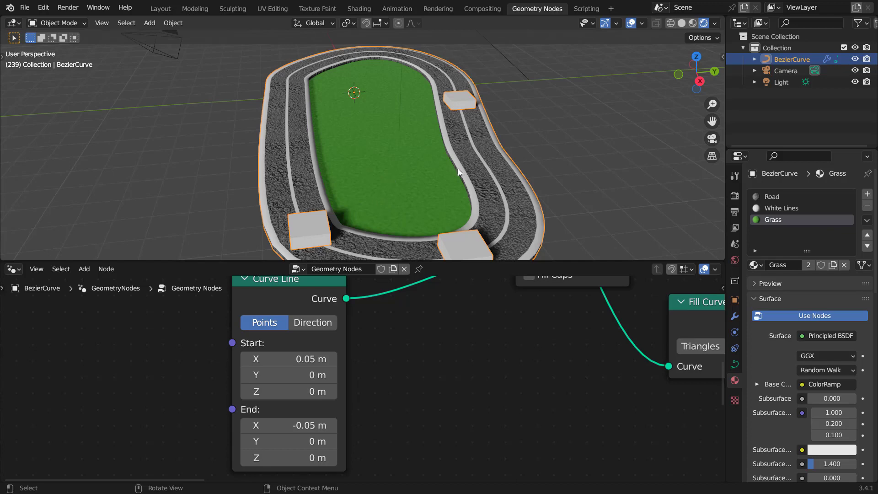
pyautogui.moveTo(448, 171); pyautogui.dragTo(459, 197, button='middle')
pyautogui.scroll(-3, 441, 136)
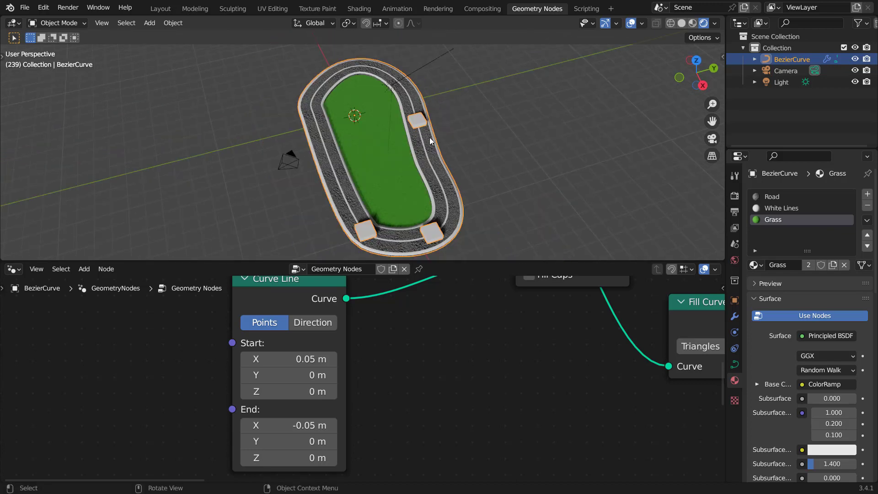
pyautogui.hotkey('ctrl', 'space')
pyautogui.moveTo(512, 175); pyautogui.dragTo(482, 209, button='middle')
pyautogui.scroll(3, 482, 209)
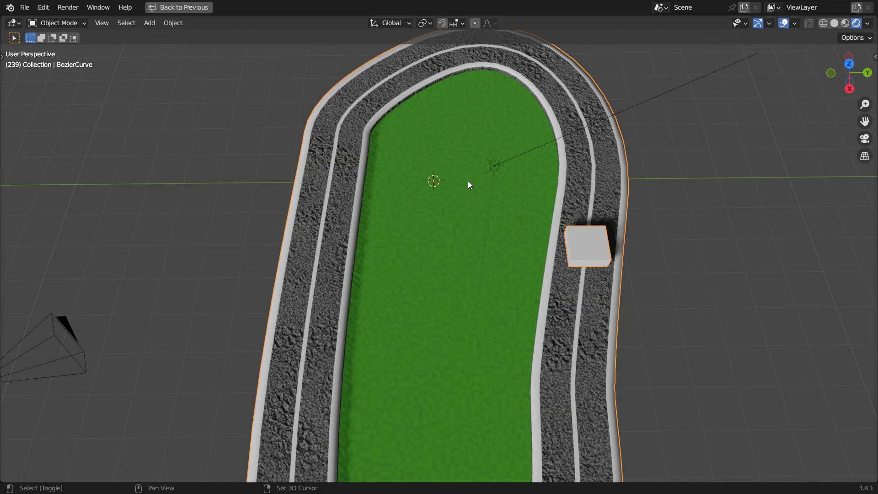
pyautogui.hotkey('shift', 'a')
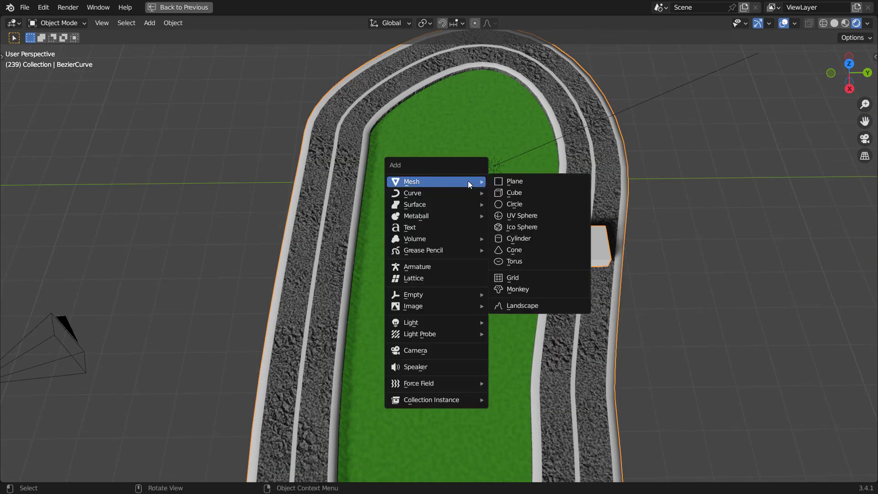
pyautogui.click(514, 193)
# Step: Move the cube along the Y axis, away from the track
pyautogui.press('g')
pyautogui.press('x')
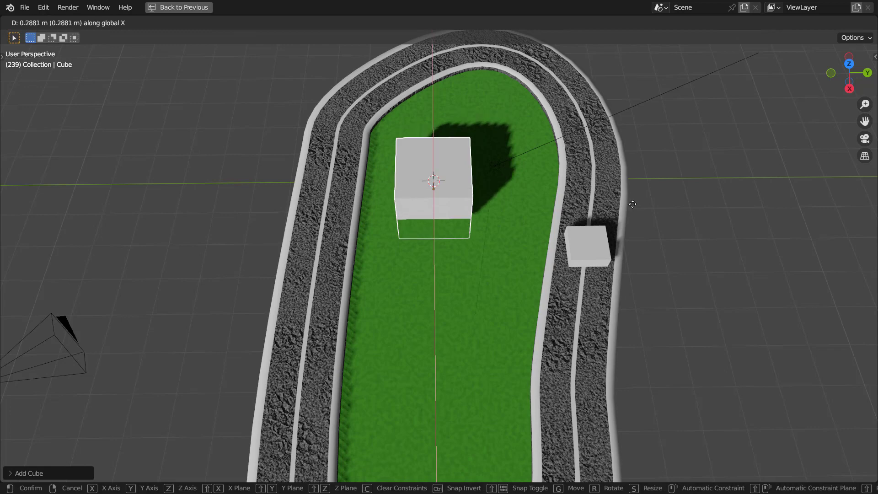
pyautogui.press('y')
pyautogui.click(779, 199)
pyautogui.keyDown('shift'); pyautogui.moveTo(758, 201); pyautogui.dragTo(563, 232, button='middle'); pyautogui.keyUp('shift')
# Step: In top view and Edit Mode, add a loop cut down the middle of the cube
pyautogui.press('KP_7')
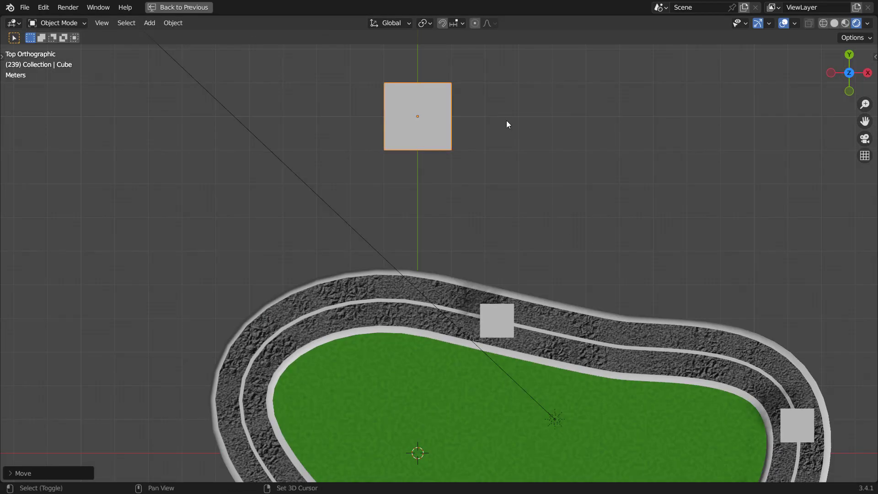
pyautogui.keyDown('shift'); pyautogui.moveTo(507, 126); pyautogui.dragTo(523, 320, button='middle'); pyautogui.keyUp('shift')
pyautogui.press('Tab')
pyautogui.scroll(3, 419, 312)
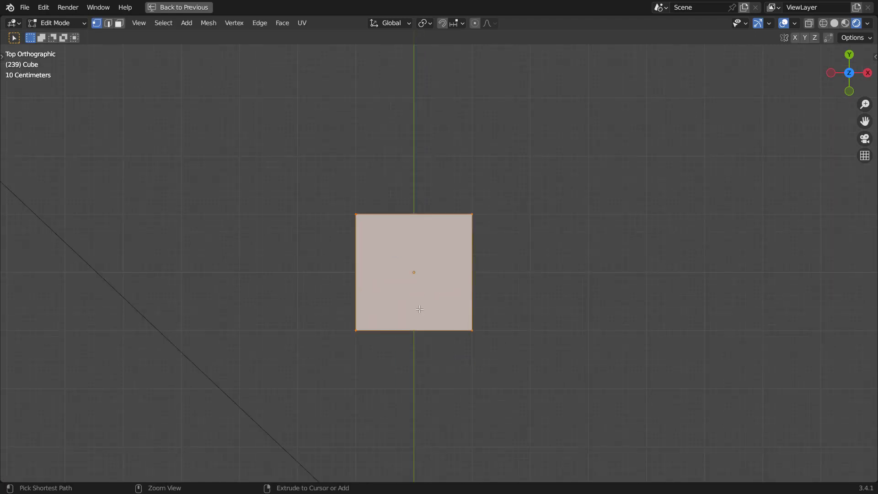
pyautogui.hotkey('ctrl', 'r')
pyautogui.click(413, 324)
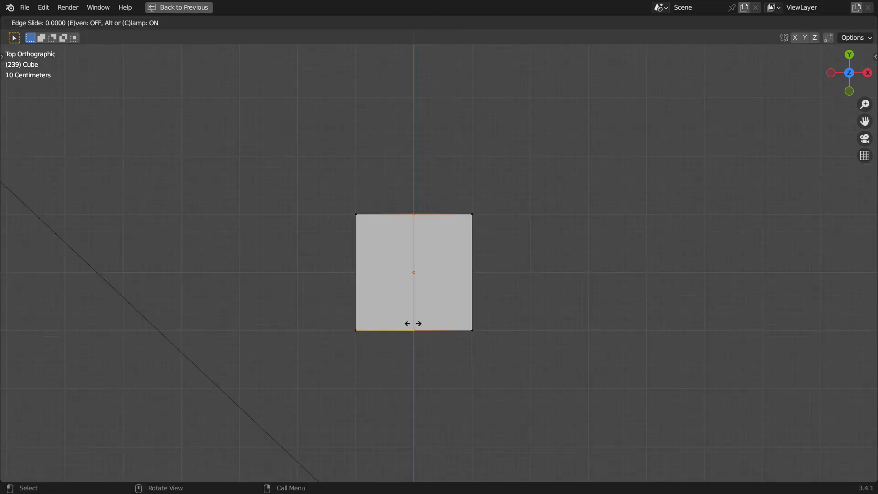
pyautogui.rightClick(406, 277)
# Step: Switch to wireframe display and delete the vertices of the cube's right half
pyautogui.press('z')
pyautogui.click(284, 243)
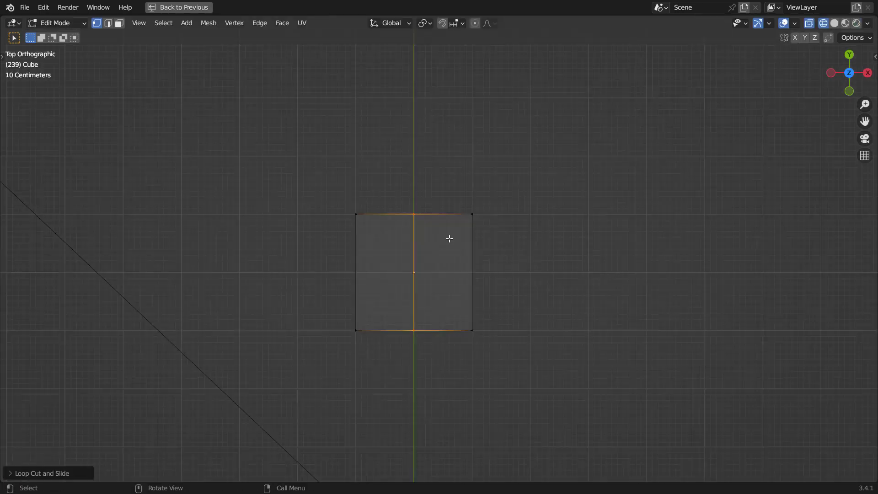
pyautogui.moveTo(508, 180)
pyautogui.mouseDown()
pyautogui.moveTo(465, 285)
pyautogui.moveTo(466, 332)
pyautogui.mouseUp()
pyautogui.press('x')
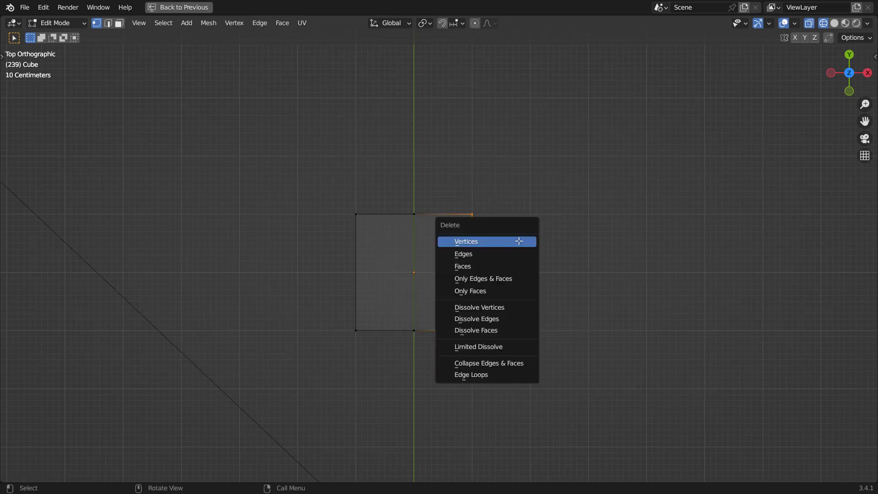
pyautogui.click(519, 240)
# Step: Return to Object Mode, restore the layout and add a Mirror modifier to the cube
pyautogui.press('Tab')
pyautogui.hotkey('ctrl', 'space')
pyautogui.click(789, 195)
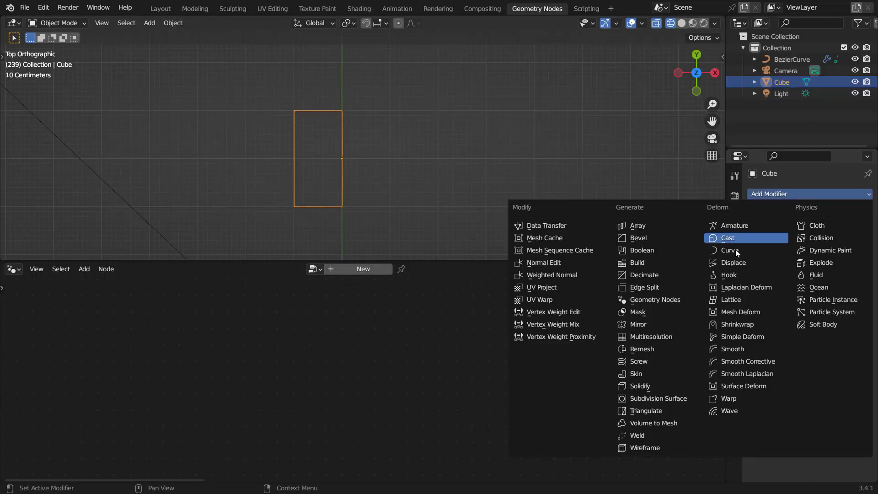
pyautogui.click(642, 326)
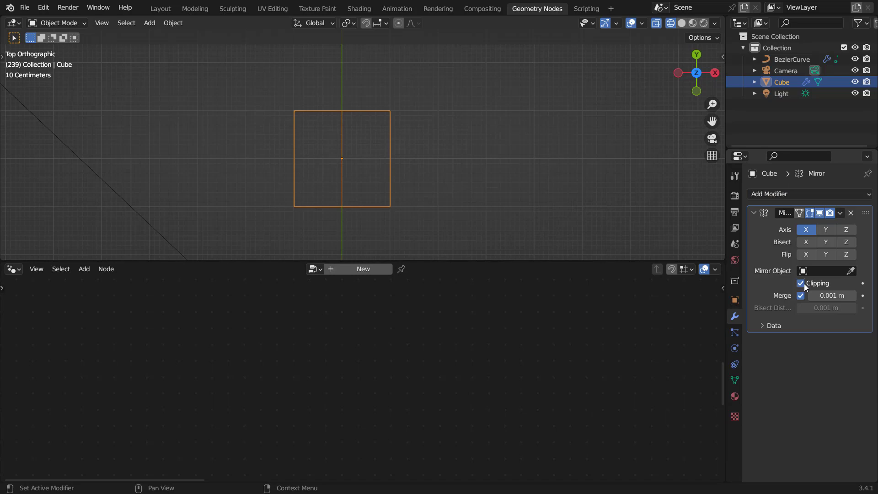
# Step: Maximize the viewport again and switch the display to solid shading
pyautogui.hotkey('ctrl', 'space')
pyautogui.scroll(-5, 539, 220)
pyautogui.moveTo(539, 220)
pyautogui.mouseDown(button='middle')
pyautogui.moveTo(525, 188)
pyautogui.moveTo(492, 188)
pyautogui.mouseUp(button='middle')
pyautogui.press('z')
pyautogui.click(549, 190)
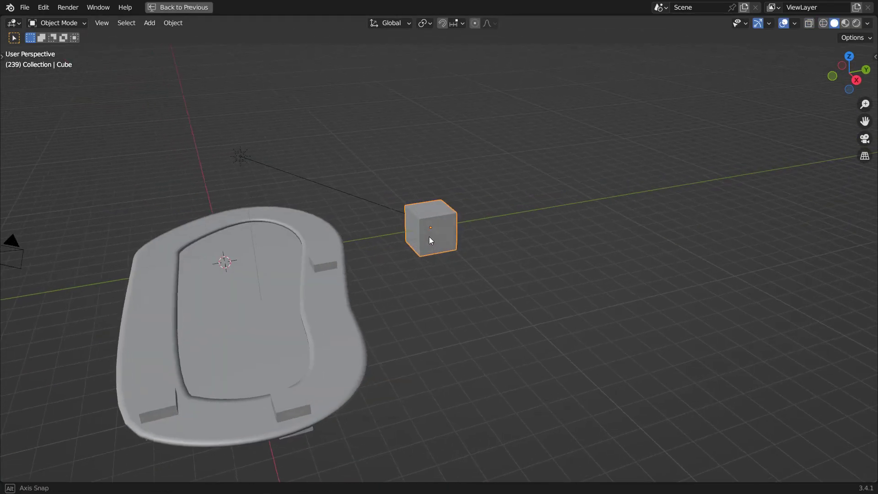
# Step: Inspect the mirrored cube from several angles and distances
pyautogui.moveTo(429, 237); pyautogui.dragTo(321, 290, button='middle')
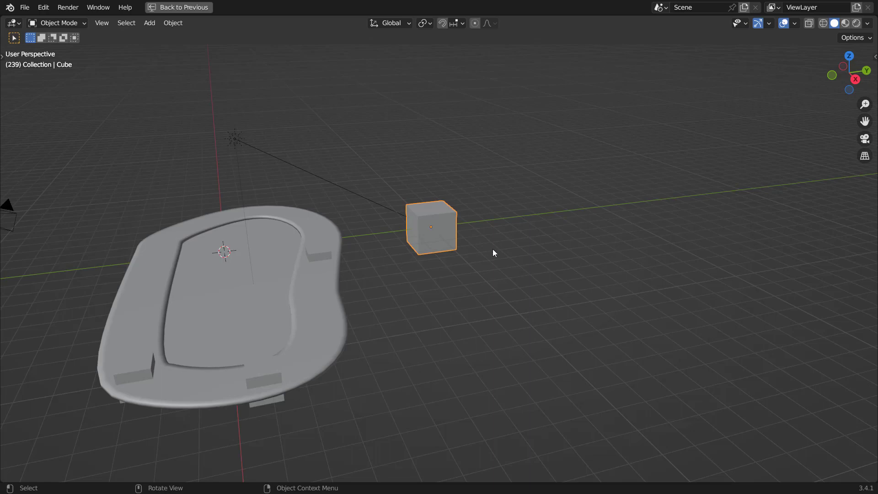
pyautogui.moveTo(493, 253); pyautogui.dragTo(454, 257, button='middle')
pyautogui.scroll(5, 455, 257)
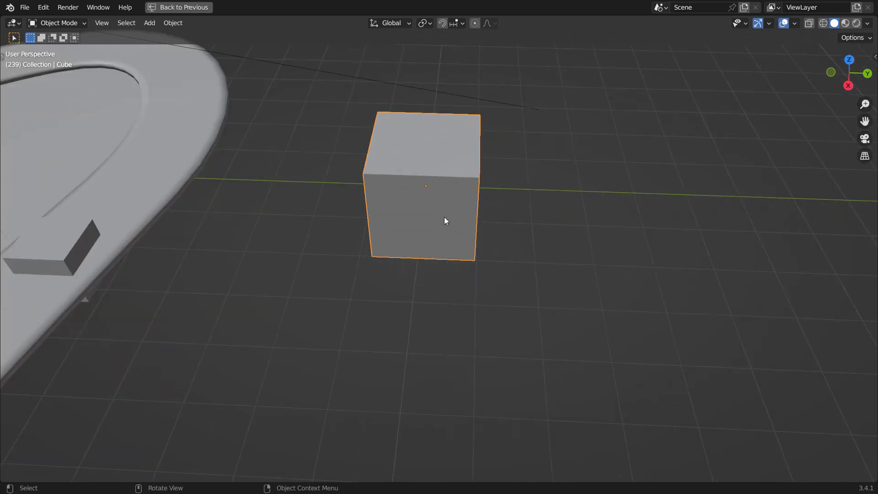
pyautogui.moveTo(446, 221)
pyautogui.mouseDown(button='middle')
pyautogui.moveTo(445, 253)
pyautogui.moveTo(455, 229)
pyautogui.mouseUp(button='middle')
pyautogui.scroll(3, 455, 228)
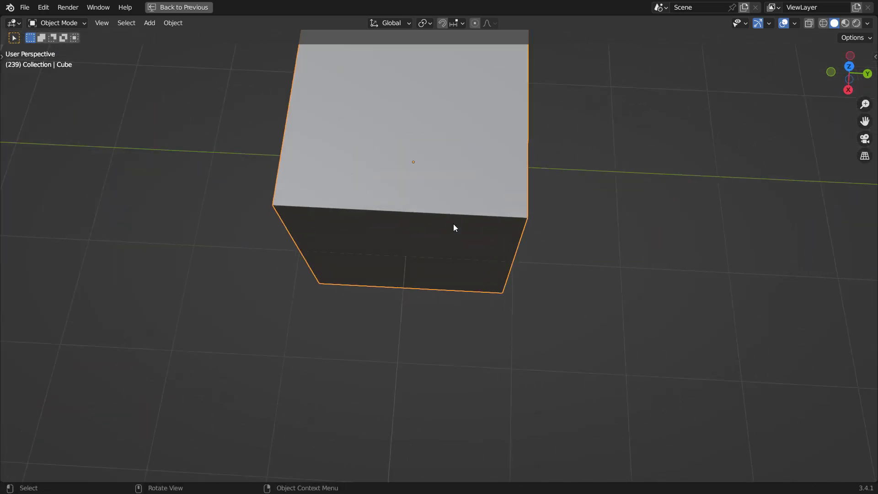
pyautogui.scroll(-2, 454, 228)
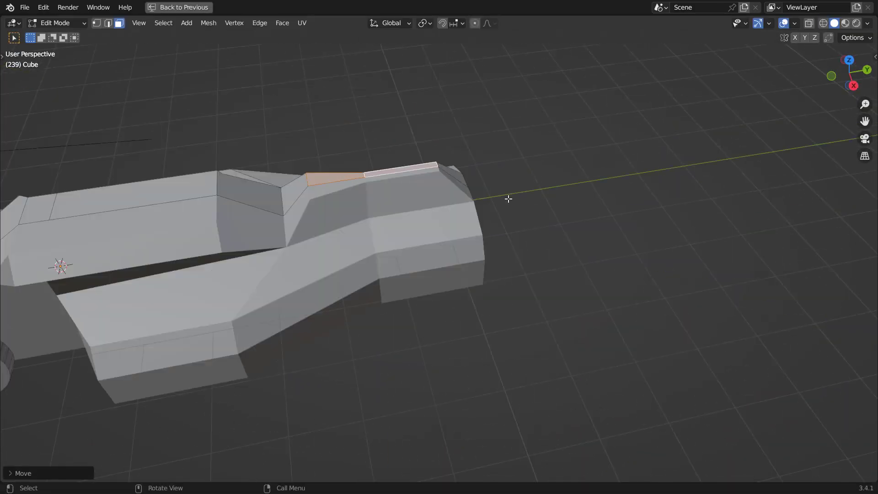
# Step: Extrude the selected face on the side of the car body
pyautogui.press('e')
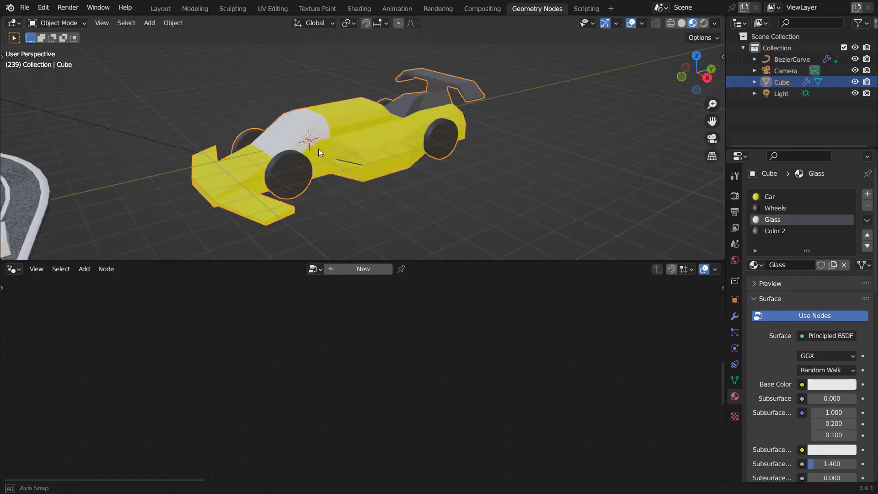
pyautogui.moveTo(319, 149); pyautogui.dragTo(447, 128, button='middle')
pyautogui.scroll(-6, 275, 147)
pyautogui.scroll(4, 358, 158)
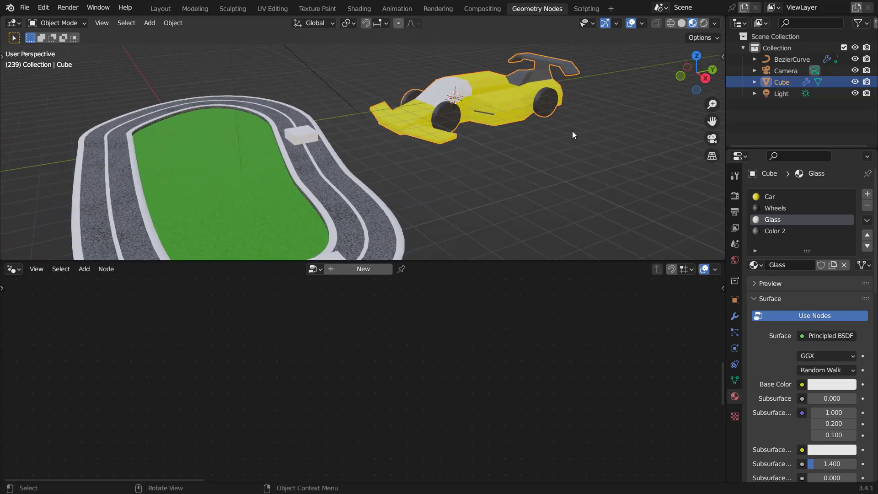
# Step: Apply the scale of the car body object
pyautogui.hotkey('ctrl', 'a')
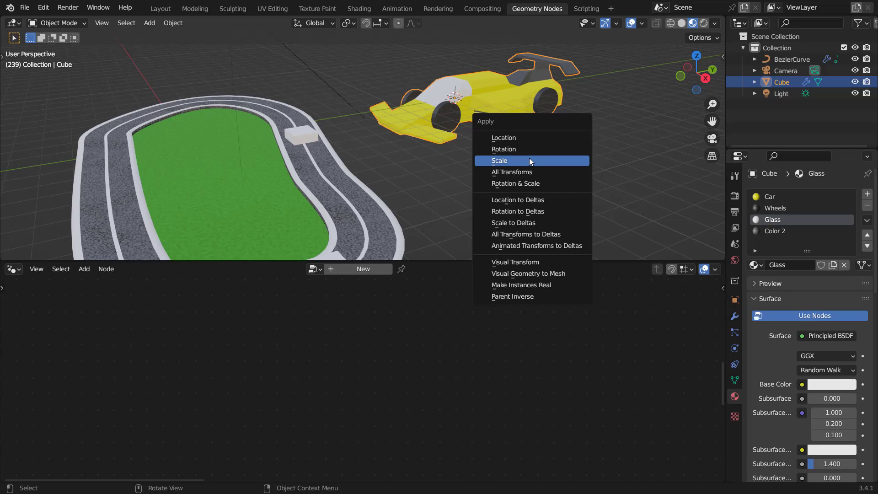
pyautogui.click(530, 161)
pyautogui.keyDown('shift'); pyautogui.moveTo(431, 166); pyautogui.dragTo(451, 154, button='middle'); pyautogui.keyUp('shift')
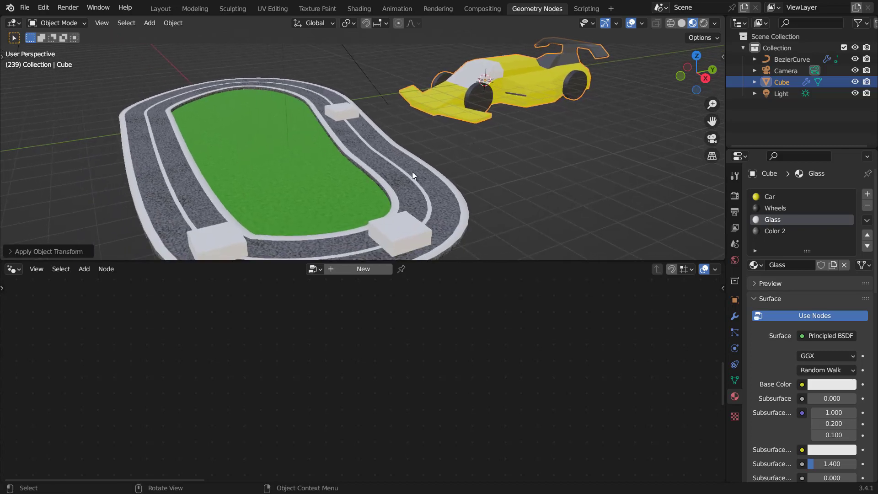
# Step: Select the racetrack and delete the placeholder Cube node from its Geometry Nodes tree
pyautogui.click(431, 180)
pyautogui.scroll(-8, 408, 354)
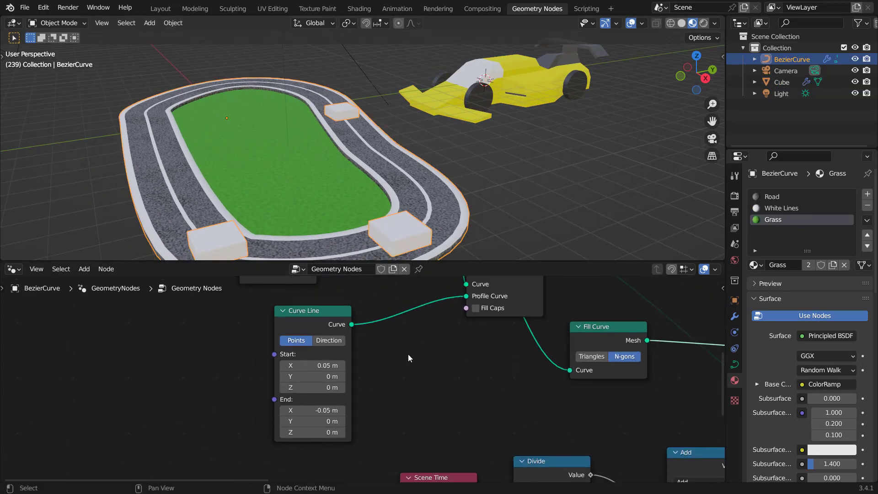
pyautogui.moveTo(412, 370); pyautogui.dragTo(371, 392, button='middle')
pyautogui.scroll(1, 371, 391)
pyautogui.scroll(4, 406, 393)
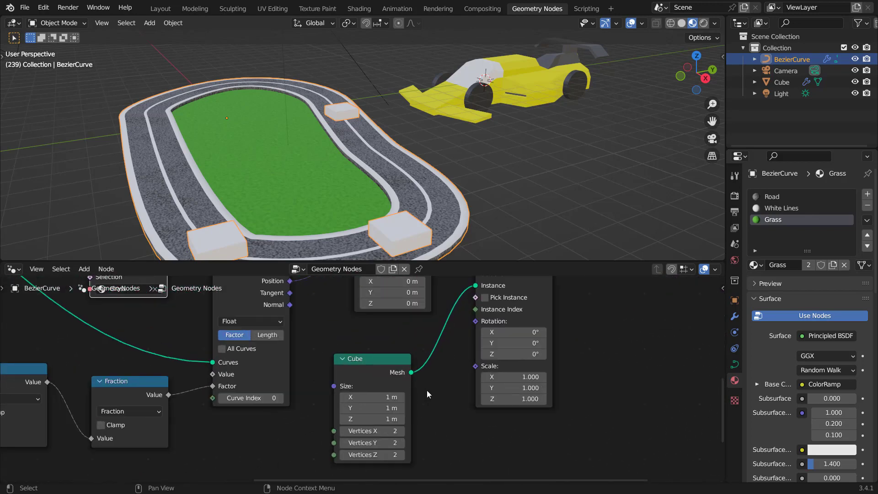
pyautogui.moveTo(427, 391); pyautogui.dragTo(383, 388, button='middle')
pyautogui.click(331, 372)
pyautogui.press('x')
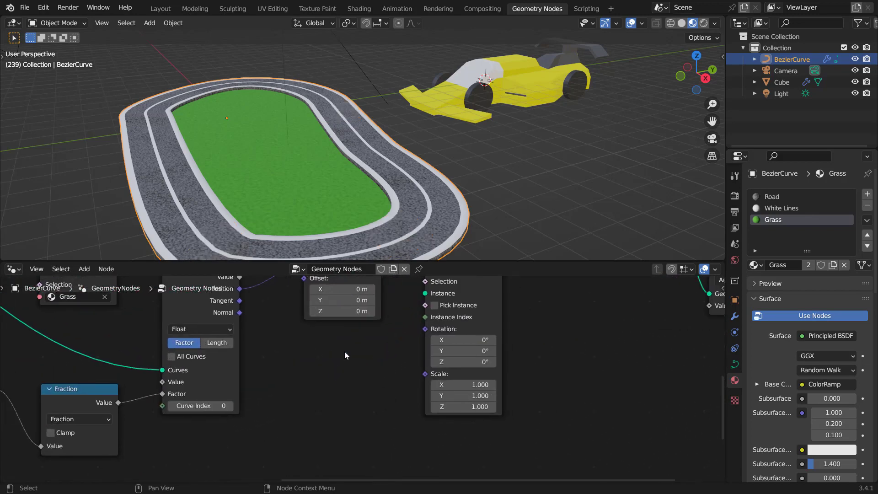
# Step: Bring the car Cube object into the racetrack's node tree as an Object Info node
pyautogui.click(495, 77)
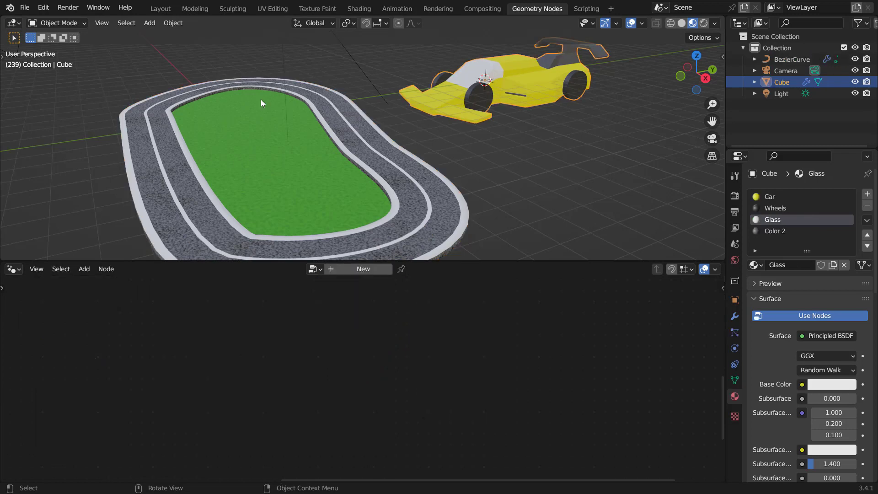
pyautogui.click(393, 171)
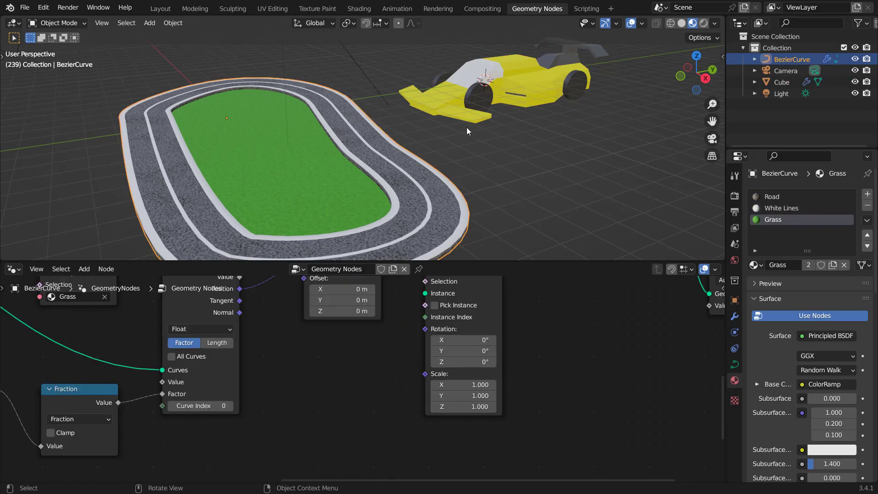
pyautogui.moveTo(785, 83); pyautogui.dragTo(316, 355)
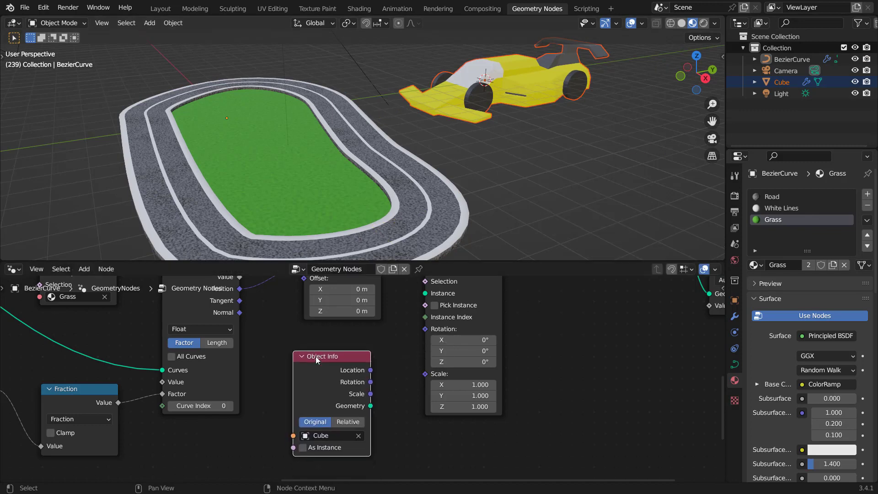
# Step: Connect the Object Info geometry to the Instance input of Instance on Points
pyautogui.scroll(3, 403, 356)
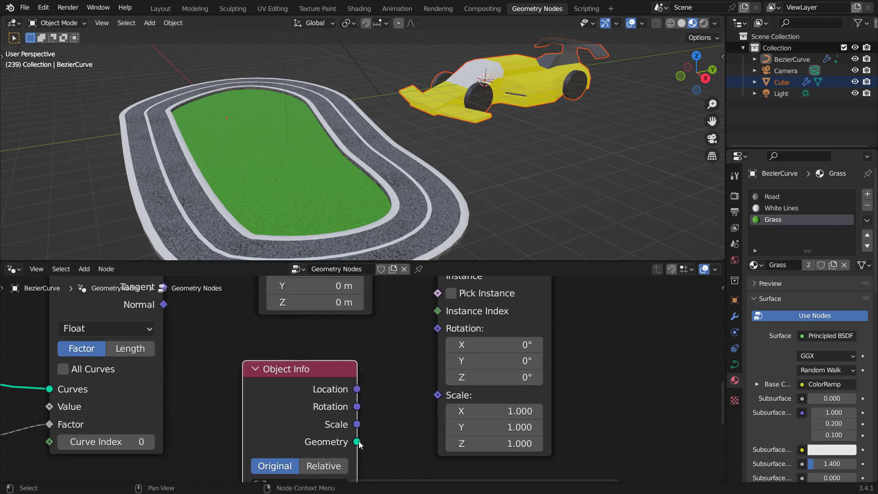
pyautogui.moveTo(357, 442); pyautogui.dragTo(433, 361)
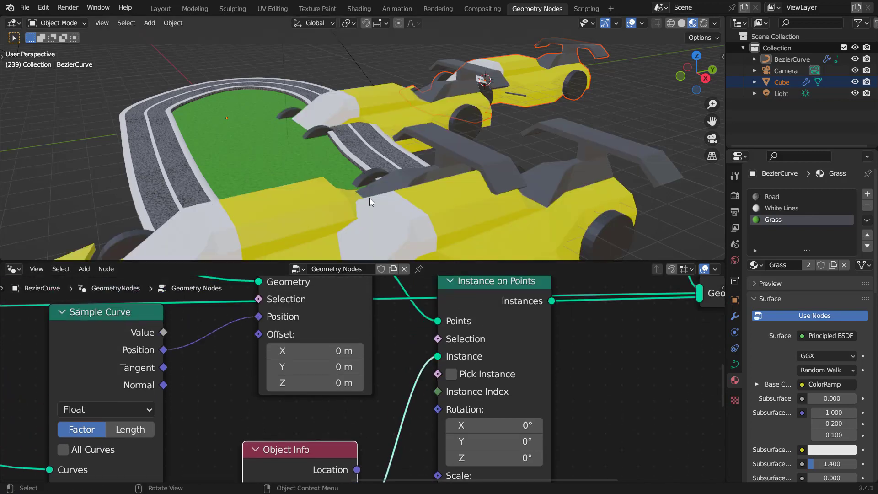
pyautogui.scroll(-5, 357, 136)
pyautogui.moveTo(356, 142); pyautogui.dragTo(388, 158, button='middle')
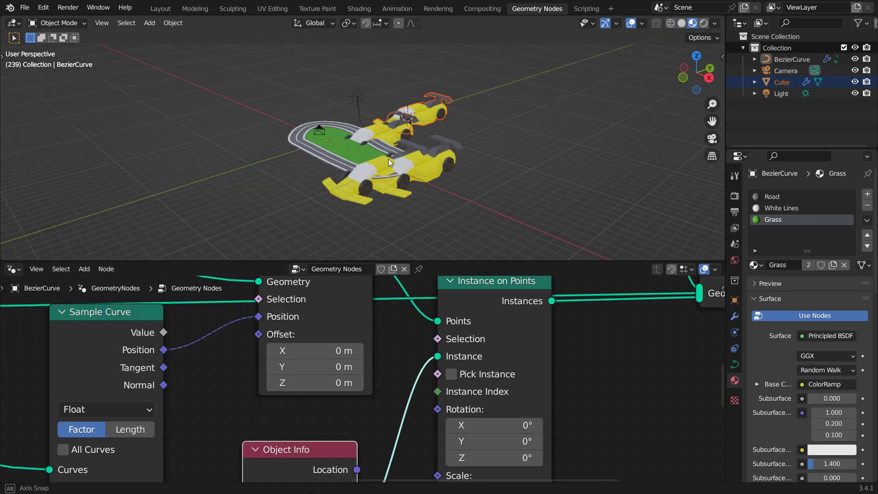
pyautogui.scroll(3, 402, 211)
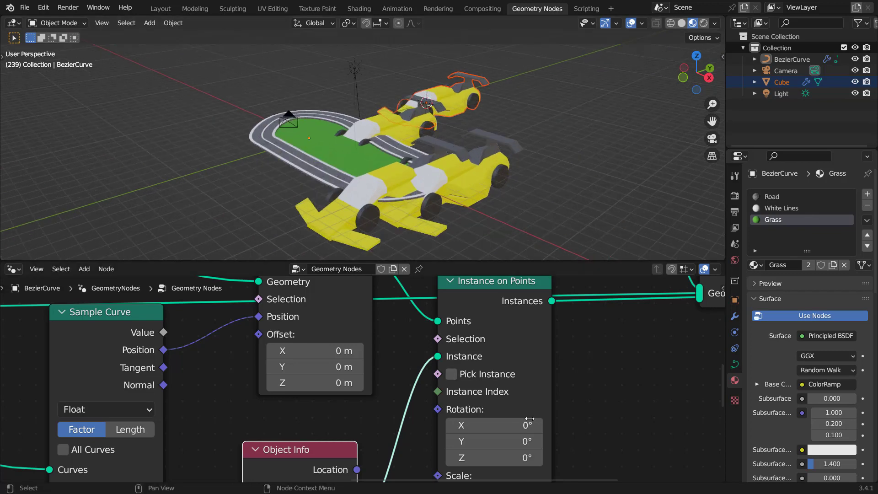
# Step: Set the instance scale on Instance on Points to 0.15 on X, Y and Z
pyautogui.moveTo(602, 467); pyautogui.dragTo(574, 377, button='middle')
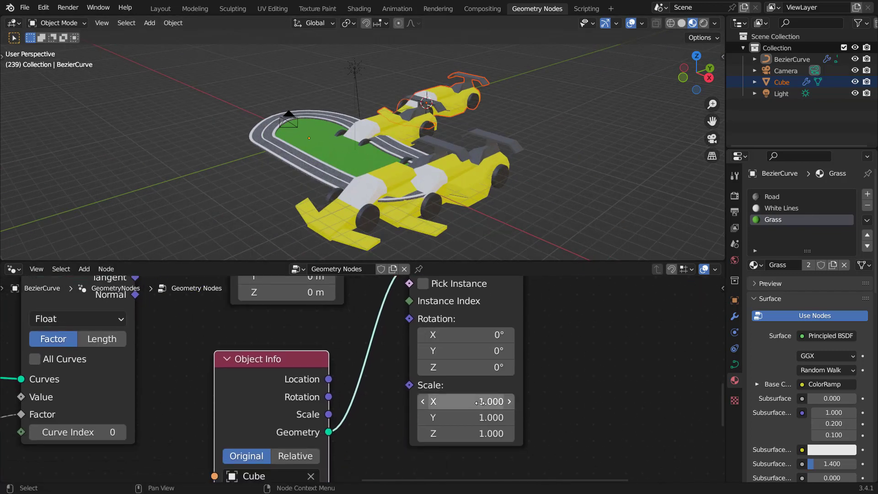
pyautogui.moveTo(480, 403); pyautogui.dragTo(440, 433)
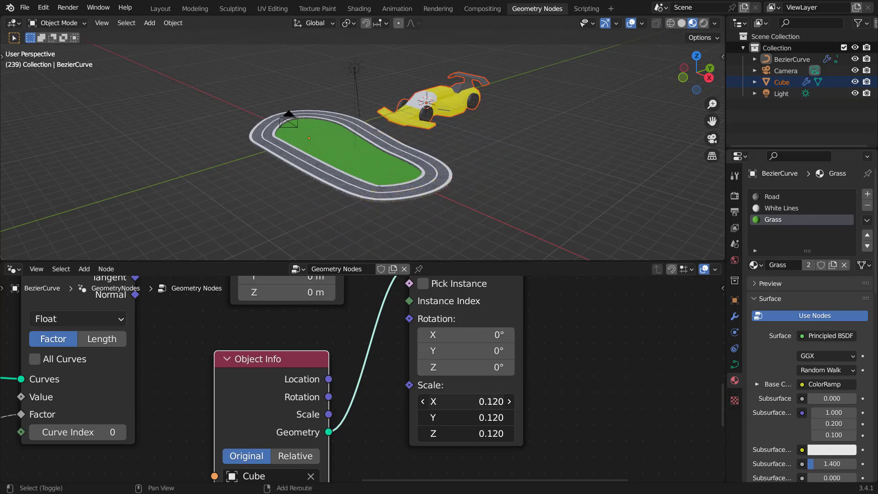
pyautogui.moveTo(441, 434); pyautogui.dragTo(441, 434)
pyautogui.scroll(-5, 384, 381)
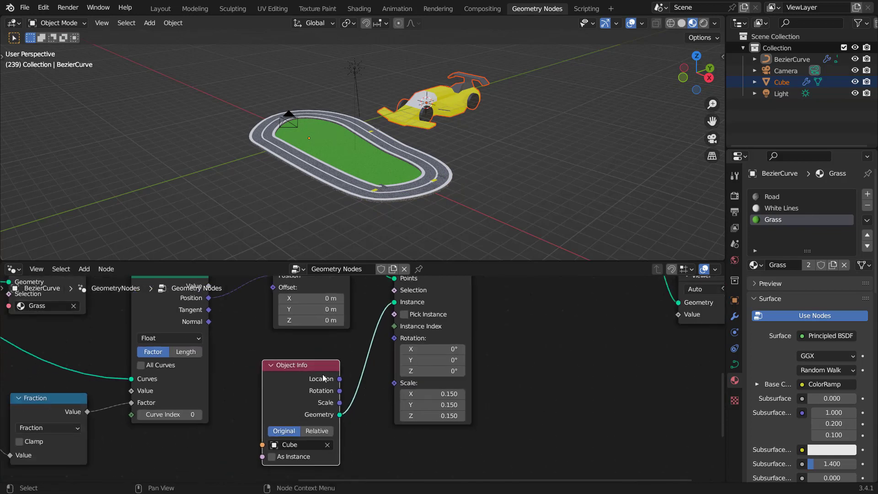
# Step: Insert a Transform node between the Object Info node and Instance on Points
pyautogui.moveTo(323, 377); pyautogui.dragTo(190, 445)
pyautogui.moveTo(410, 442); pyautogui.dragTo(433, 384, button='middle')
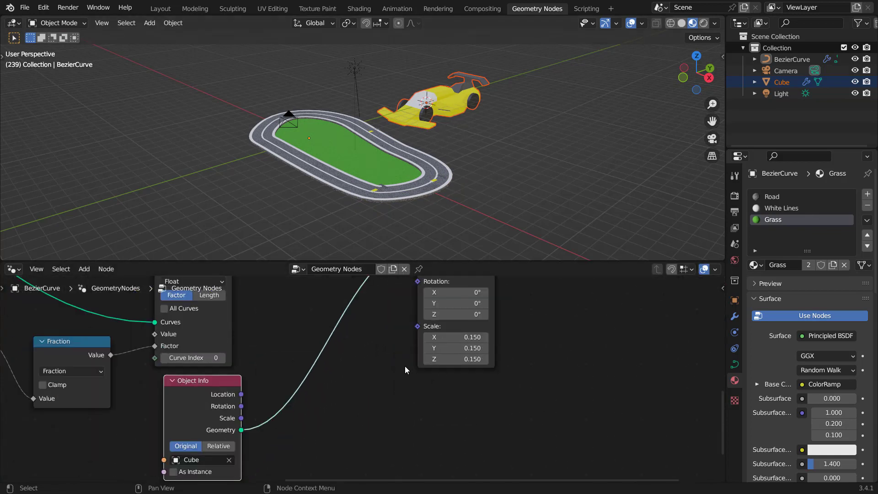
pyautogui.hotkey('shift', 'a')
pyautogui.write('tr')
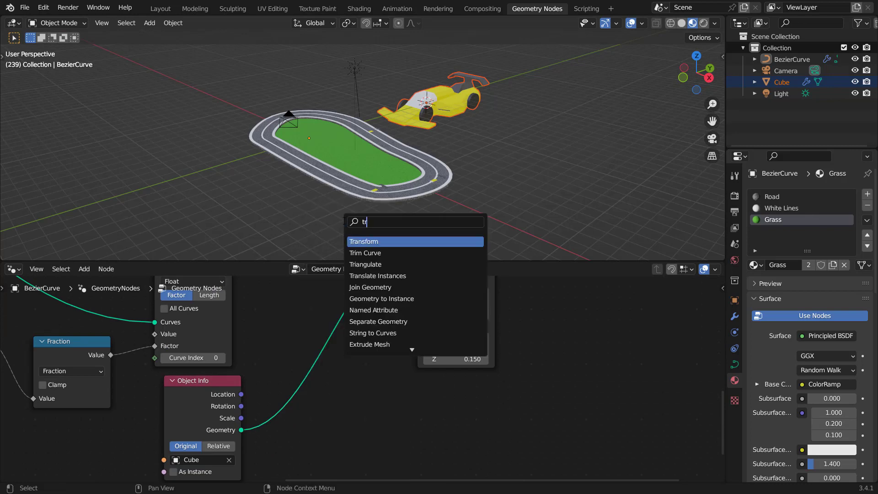
pyautogui.write('a')
pyautogui.press('Return')
pyautogui.click(258, 373)
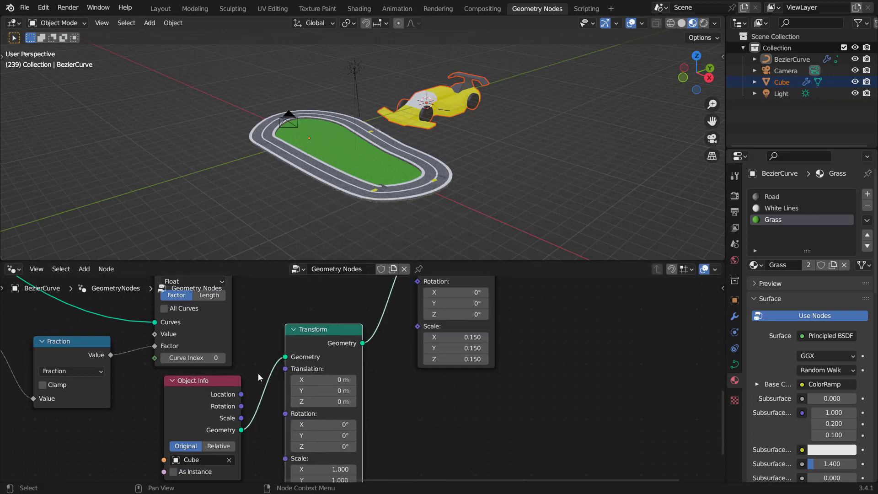
# Step: Set the Transform node's Z translation to 2.09 m to lift the cars onto the road
pyautogui.moveTo(406, 399); pyautogui.dragTo(400, 376, button='middle')
pyautogui.scroll(8, 433, 180)
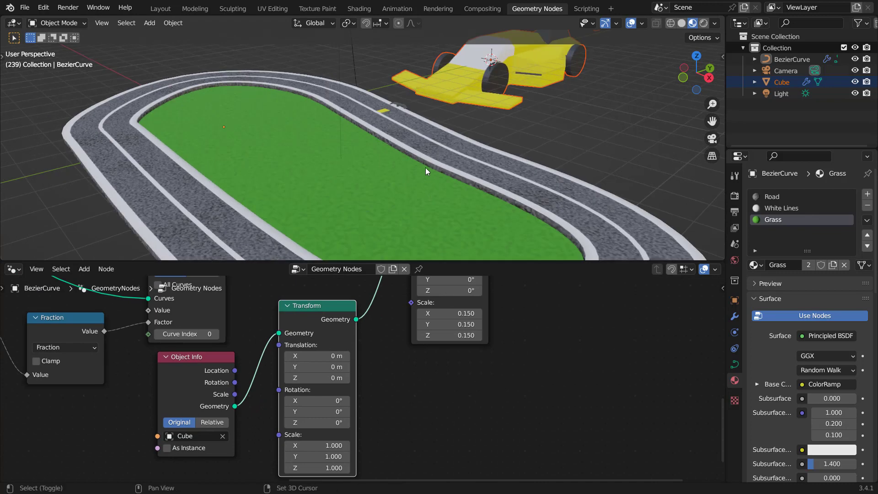
pyautogui.keyDown('shift'); pyautogui.moveTo(417, 133); pyautogui.dragTo(408, 68, button='middle'); pyautogui.keyUp('shift')
pyautogui.keyDown('shift'); pyautogui.moveTo(303, 378); pyautogui.dragTo(324, 378); pyautogui.keyUp('shift')
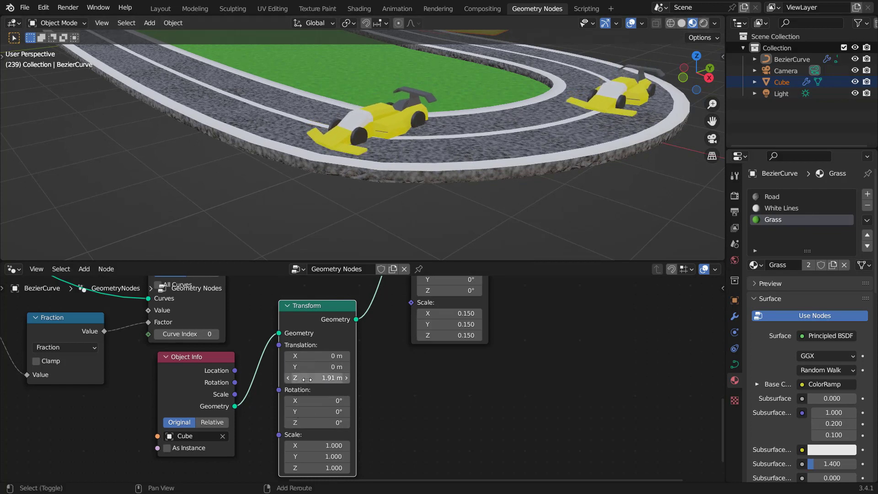
pyautogui.keyDown('shift'); pyautogui.moveTo(322, 378); pyautogui.dragTo(325, 378); pyautogui.keyUp('shift')
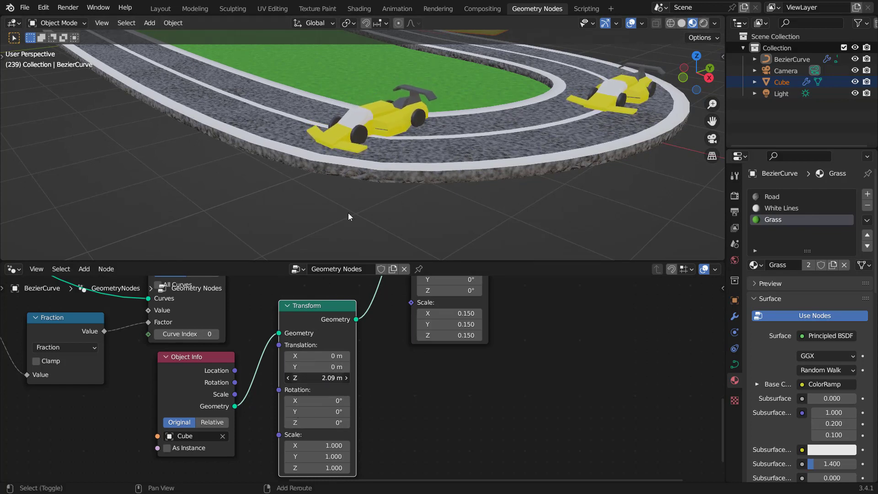
# Step: Play and stop the animation to preview the cars moving around the track
pyautogui.scroll(-5, 400, 141)
pyautogui.moveTo(400, 141); pyautogui.dragTo(432, 141, button='middle')
pyautogui.press('space')
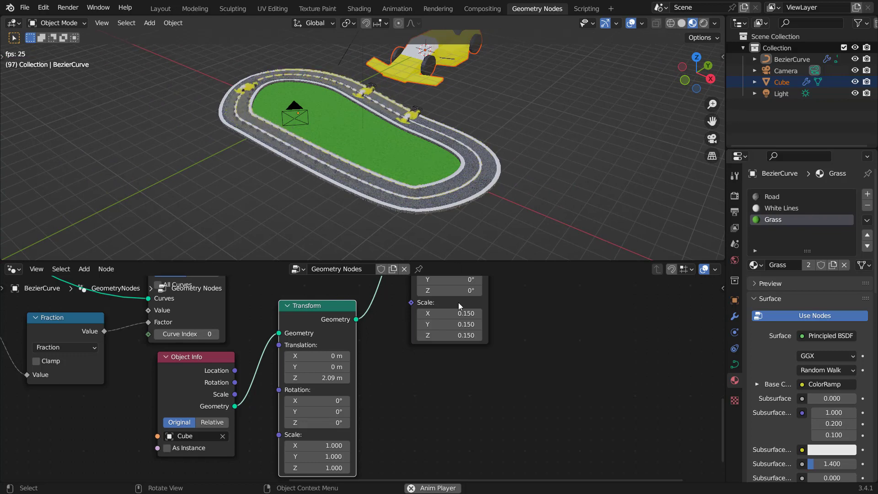
pyautogui.press('space')
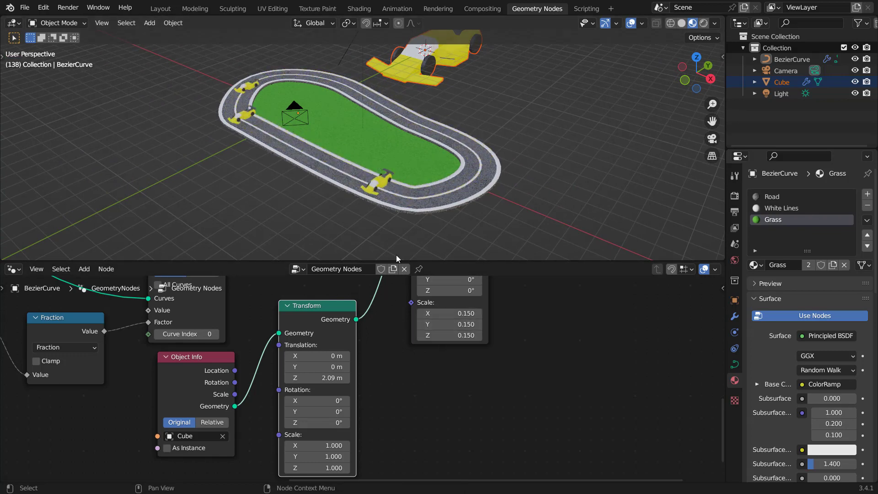
# Step: Add an Align Euler to Vector node feeding the Rotation input of Instance on Points
pyautogui.moveTo(450, 337); pyautogui.dragTo(354, 436, button='middle')
pyautogui.moveTo(369, 354); pyautogui.dragTo(374, 380, button='middle')
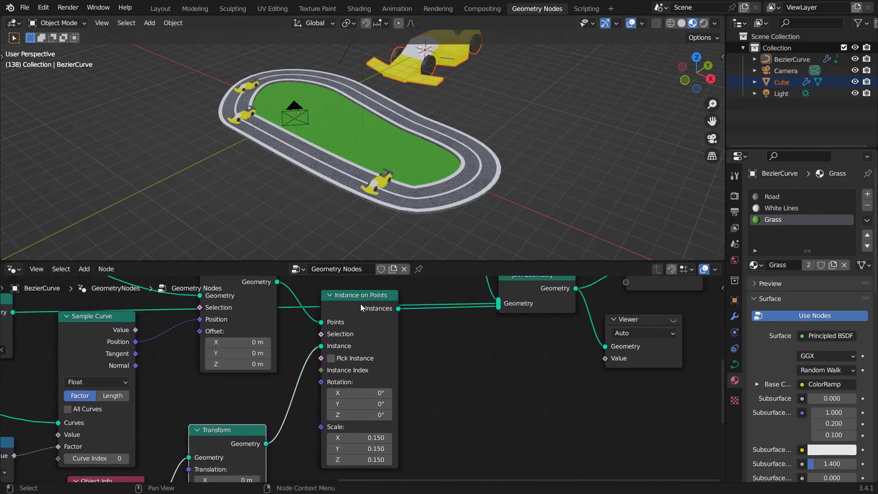
pyautogui.moveTo(361, 304); pyautogui.dragTo(406, 307)
pyautogui.scroll(3, 412, 411)
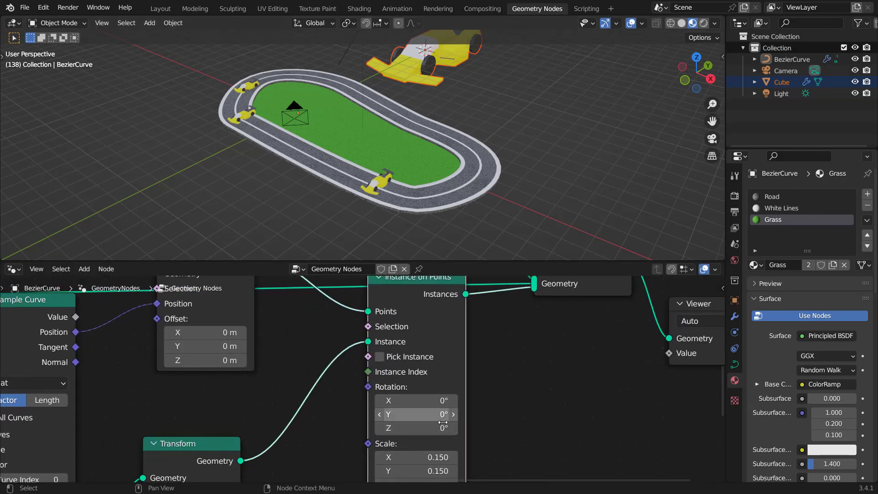
pyautogui.moveTo(414, 426); pyautogui.dragTo(418, 383, button='middle')
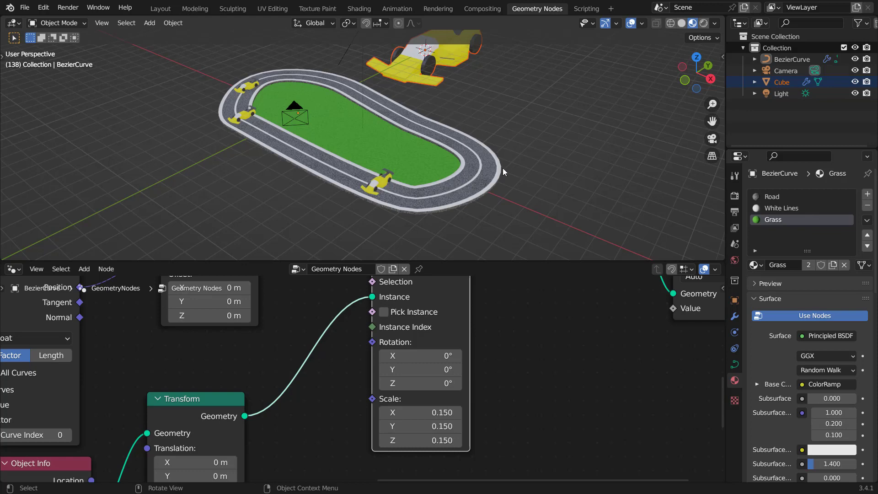
pyautogui.scroll(-2, 432, 339)
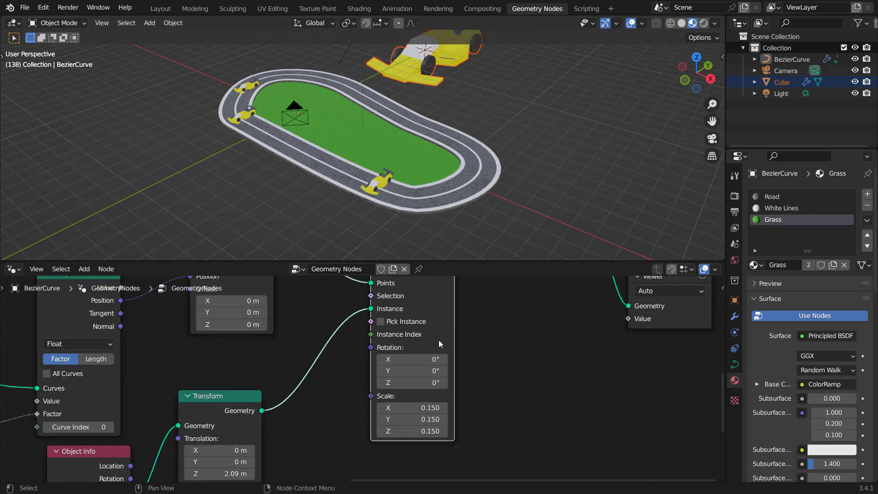
pyautogui.moveTo(371, 354); pyautogui.dragTo(341, 407)
pyautogui.write('align')
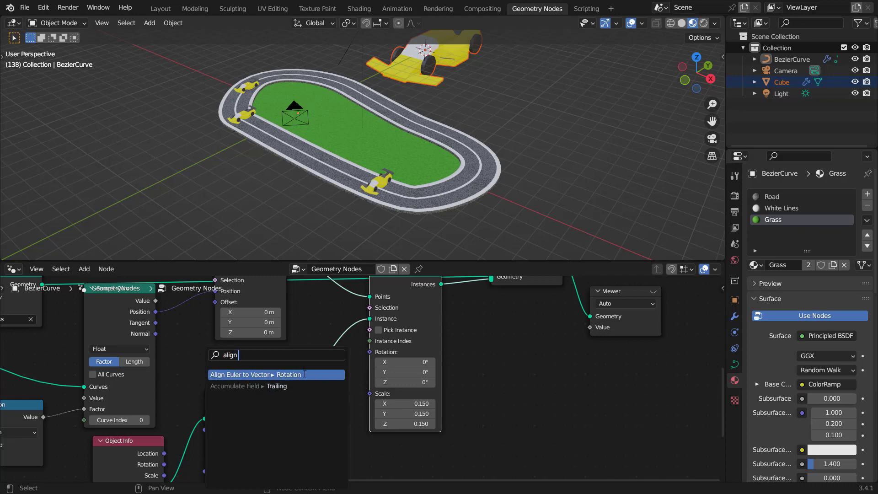
pyautogui.click(304, 374)
pyautogui.click(329, 379)
# Step: Connect the Sample Curve tangent to the Align Euler to Vector node's Vector input
pyautogui.scroll(-3, 407, 364)
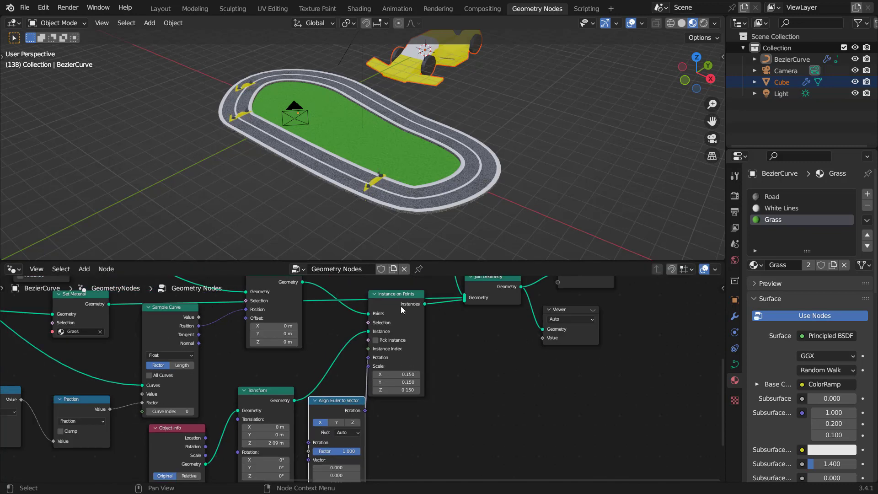
pyautogui.moveTo(401, 302); pyautogui.dragTo(417, 304)
pyautogui.click(343, 407)
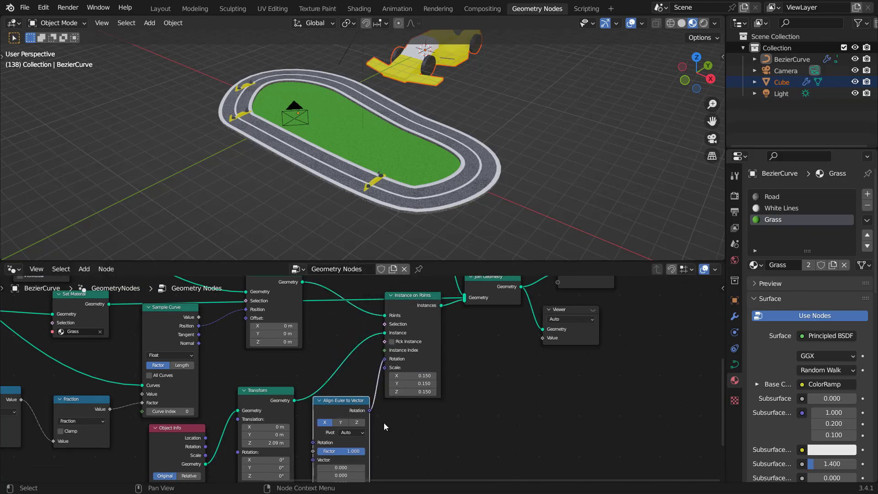
pyautogui.scroll(4, 383, 423)
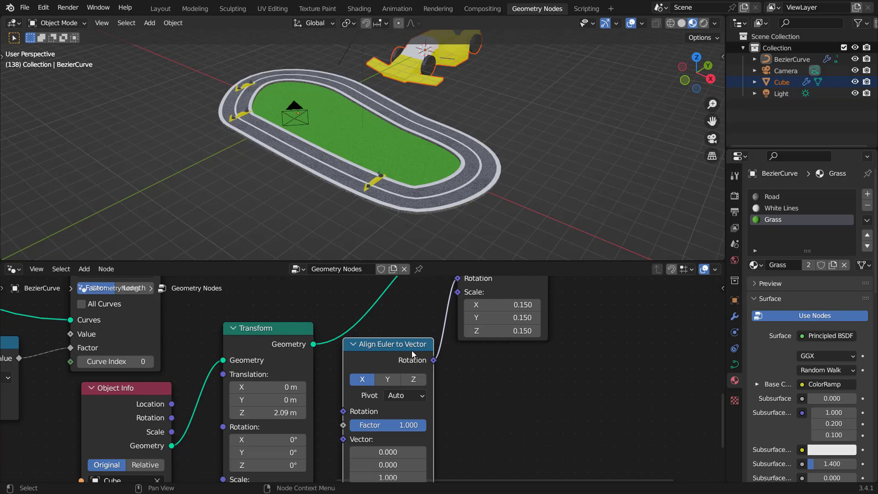
pyautogui.scroll(-4, 403, 348)
pyautogui.moveTo(220, 283); pyautogui.dragTo(336, 348, button='middle')
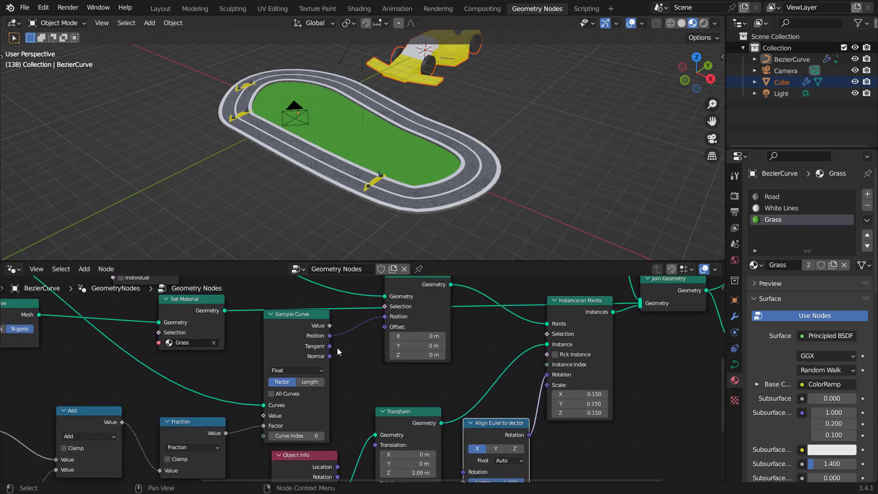
pyautogui.scroll(2, 336, 348)
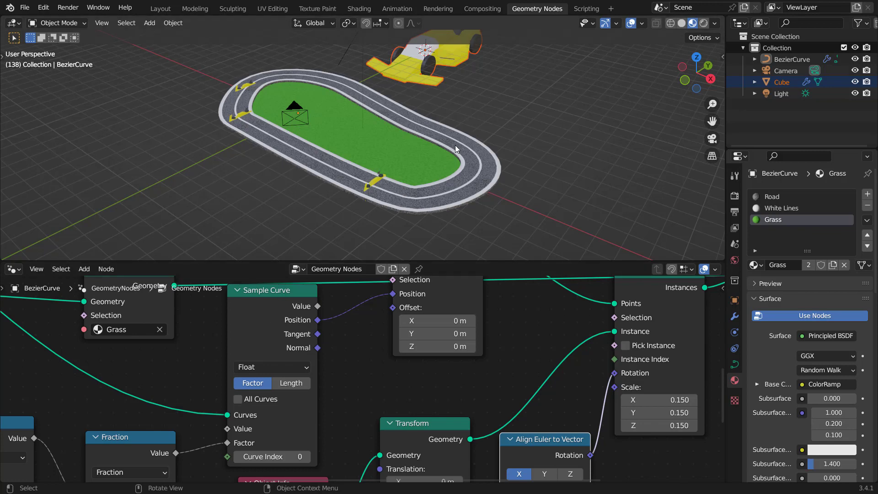
pyautogui.moveTo(322, 337); pyautogui.dragTo(380, 346)
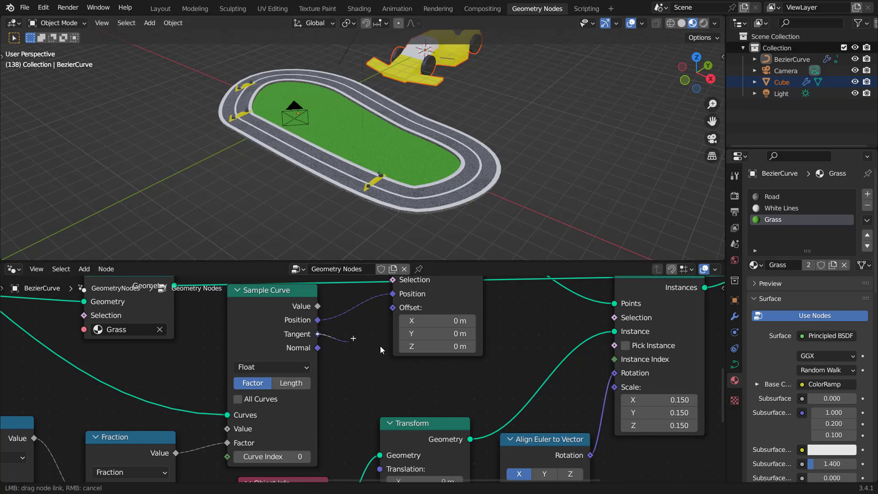
pyautogui.moveTo(512, 478); pyautogui.dragTo(507, 369)
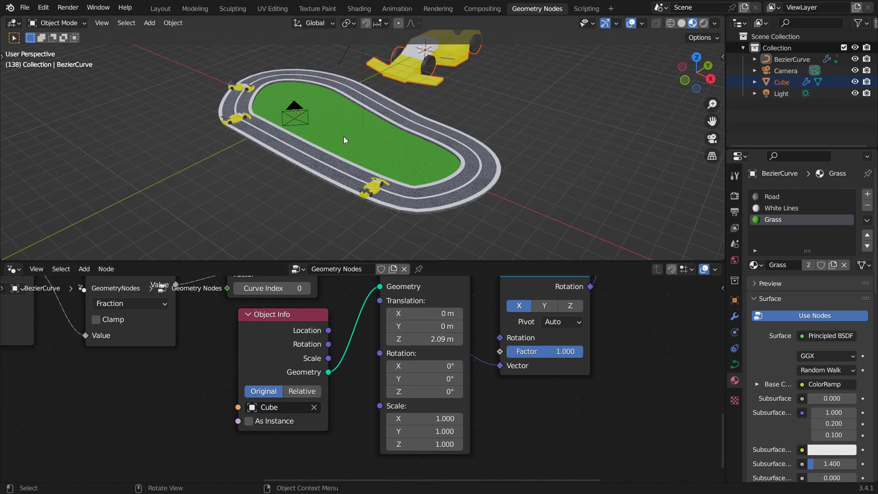
# Step: Zoom in on the track and play then stop the animation to check the cars' orientation
pyautogui.scroll(3, 344, 137)
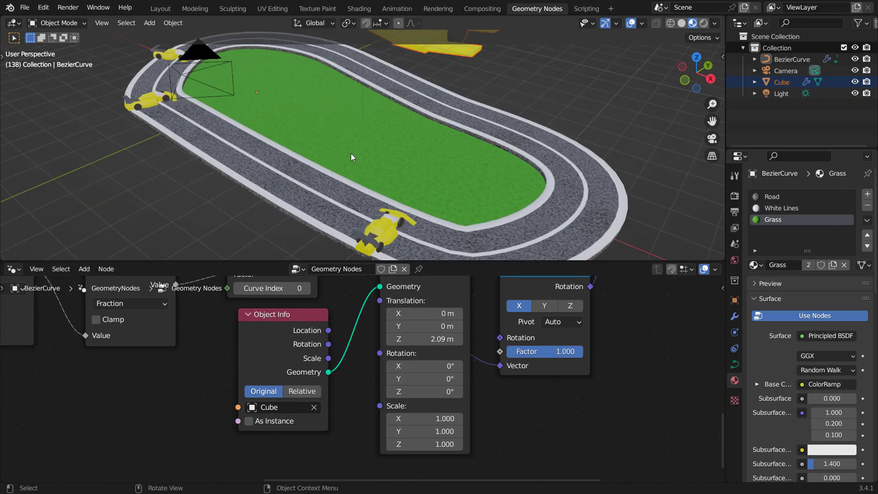
pyautogui.press('space')
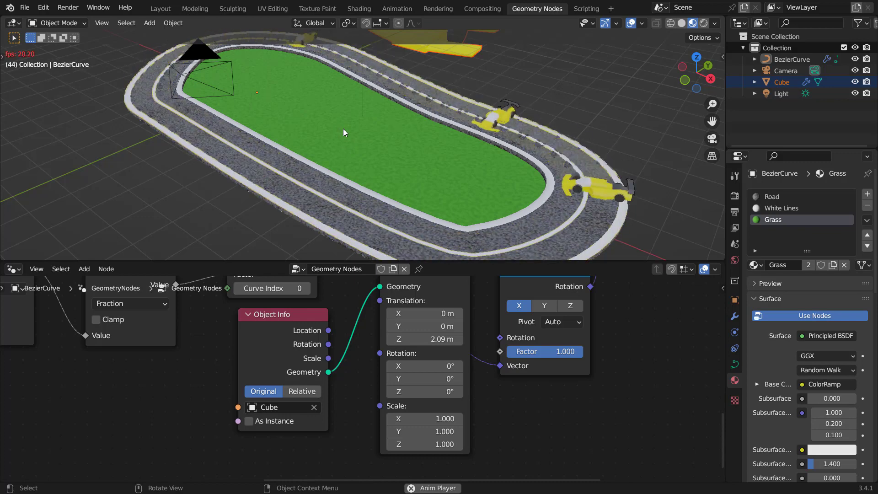
pyautogui.press('space')
# Step: Try setting the Align Euler to Vector node's axis to Y and cycling its pivot options
pyautogui.moveTo(580, 366); pyautogui.dragTo(529, 392, button='middle')
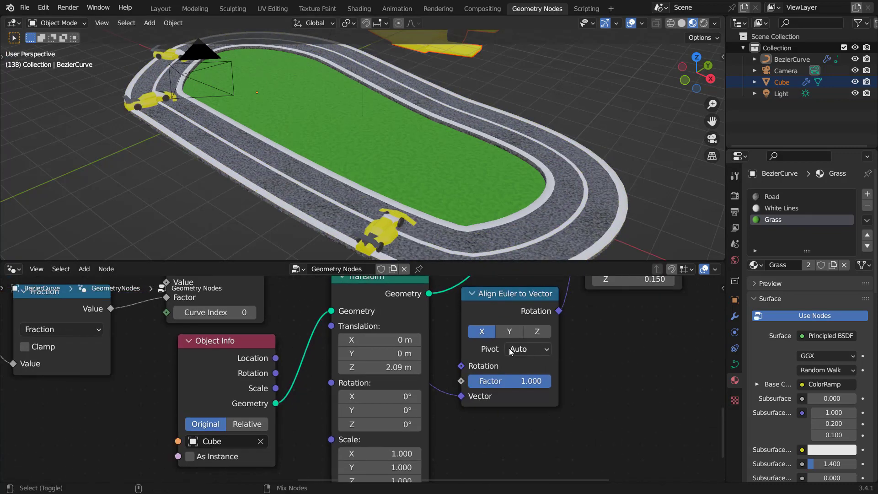
pyautogui.keyDown('ctrl'); pyautogui.scroll(-2, 531, 350); pyautogui.keyUp('ctrl')
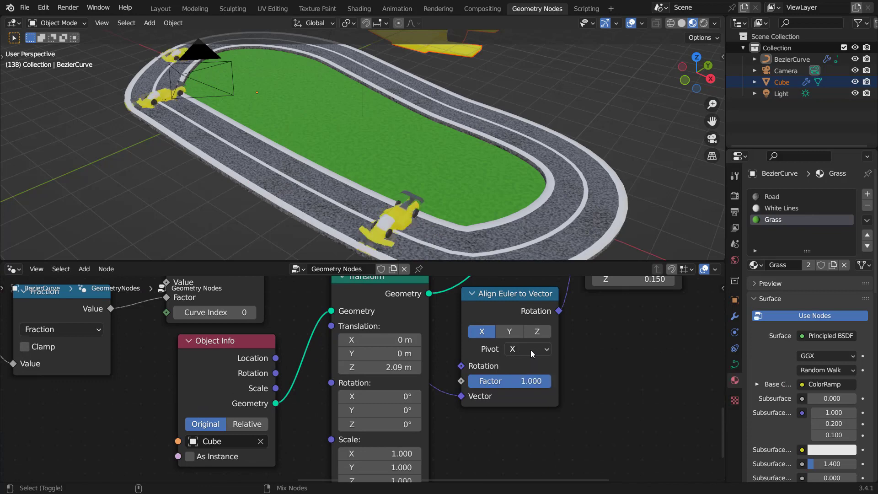
pyautogui.keyDown('ctrl'); pyautogui.scroll(-1, 530, 349); pyautogui.keyUp('ctrl')
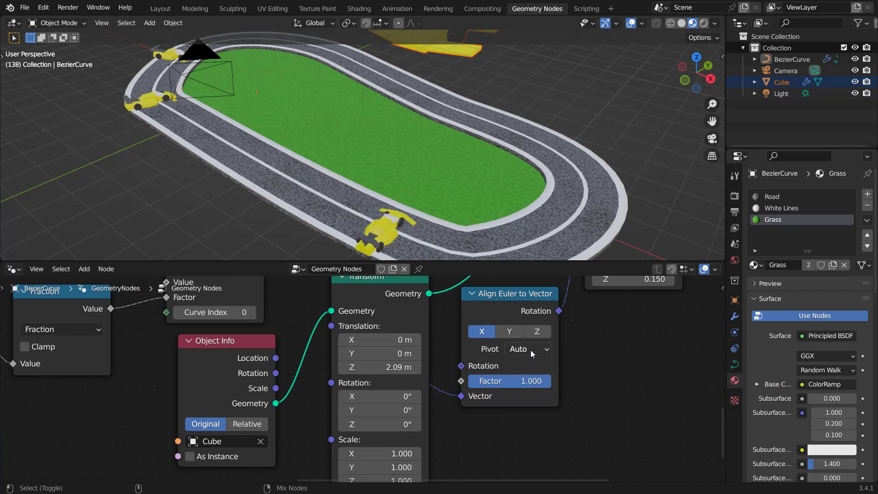
pyautogui.keyDown('ctrl'); pyautogui.scroll(-1, 530, 350); pyautogui.keyUp('ctrl')
pyautogui.click(516, 333)
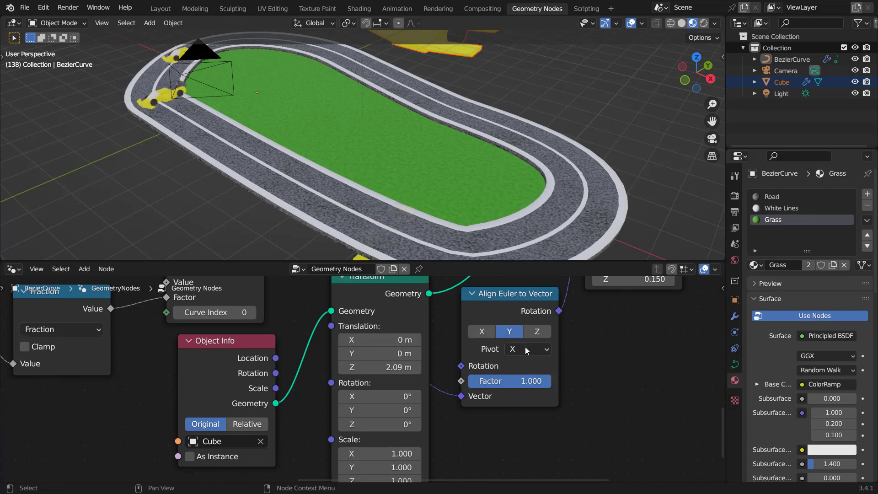
pyautogui.keyDown('ctrl'); pyautogui.scroll(-1, 523, 348); pyautogui.keyUp('ctrl')
pyautogui.keyDown('ctrl'); pyautogui.scroll(2, 523, 348); pyautogui.keyUp('ctrl')
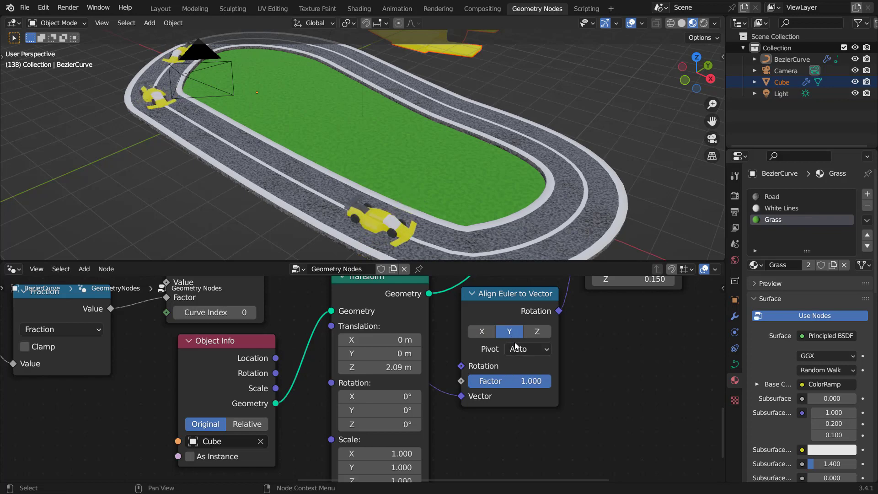
# Step: Play the animation and zoom the viewport to inspect how the cars follow the curve
pyautogui.scroll(-3, 322, 141)
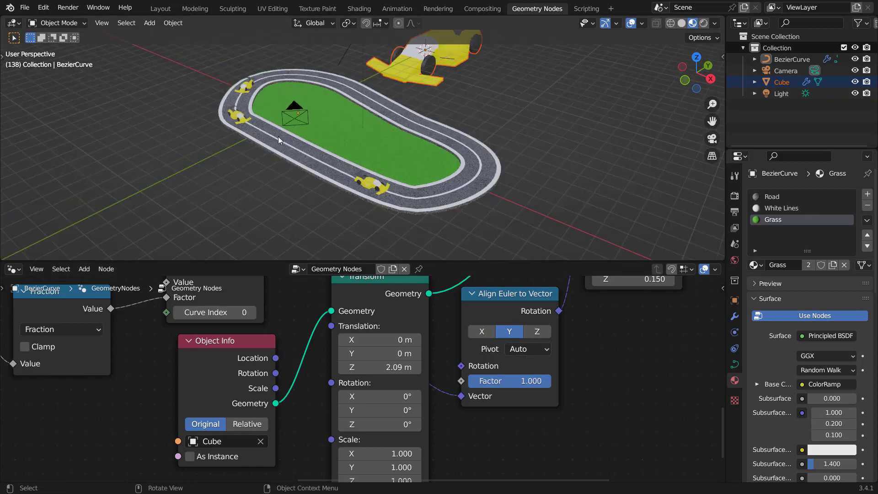
pyautogui.press('space')
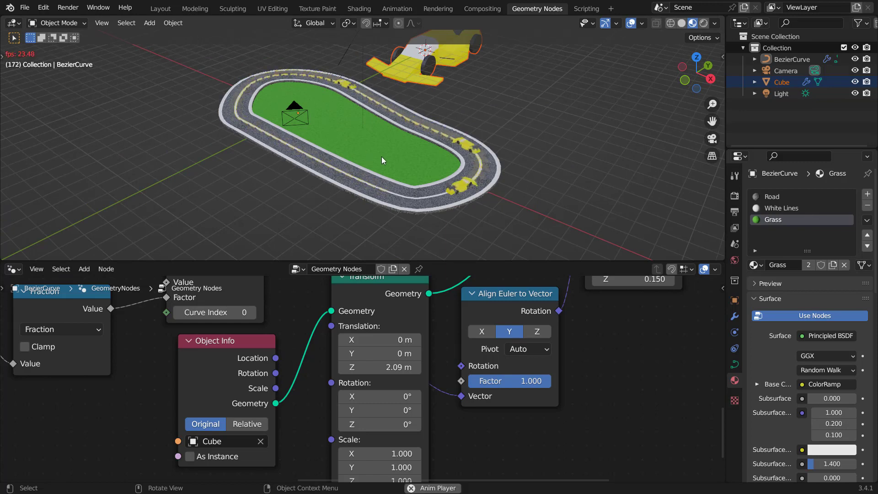
pyautogui.scroll(3, 382, 156)
pyautogui.scroll(2, 382, 157)
pyautogui.scroll(-2, 382, 156)
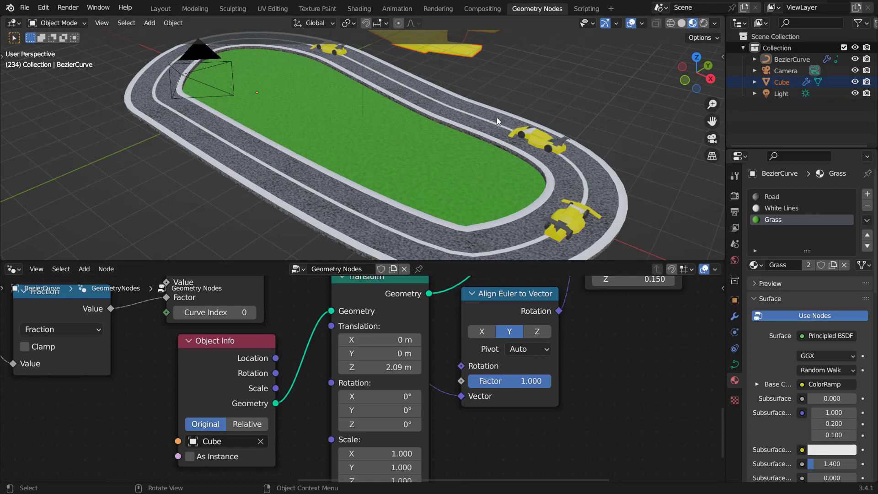
# Step: Try the Align Euler to Vector axis Z, then return it to X with Auto pivot
pyautogui.click(540, 332)
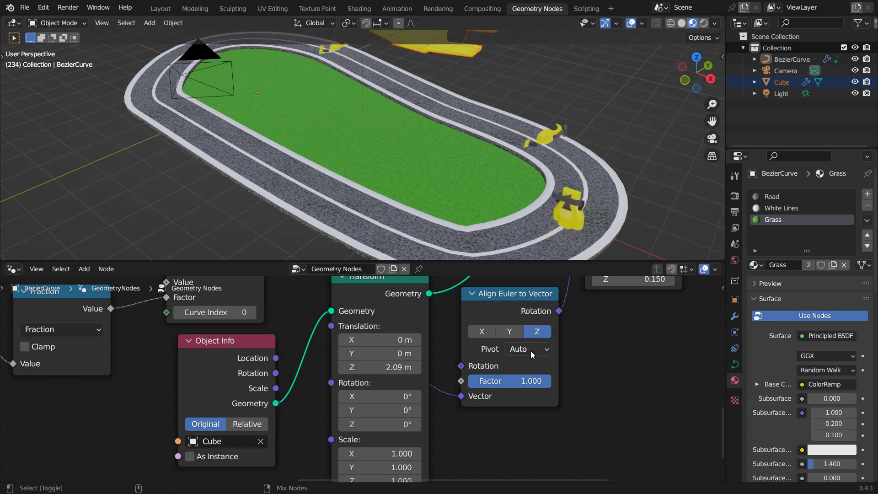
pyautogui.keyDown('ctrl'); pyautogui.scroll(-3, 530, 350); pyautogui.keyUp('ctrl')
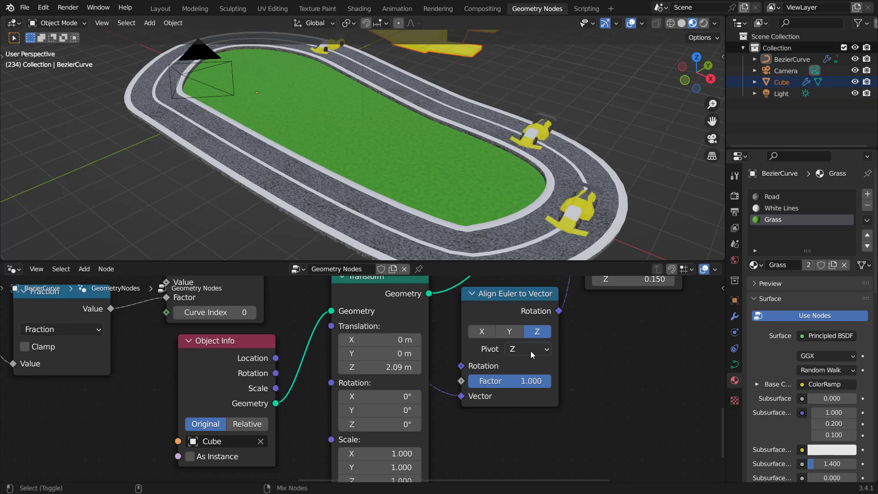
pyautogui.click(482, 331)
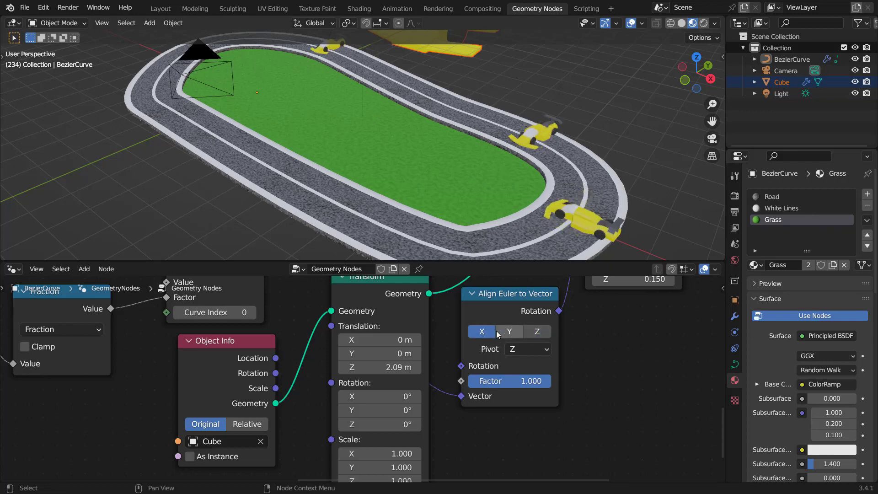
pyautogui.click(513, 351)
pyautogui.click(523, 364)
# Step: Set the Transform node's Z rotation to 90.1° so the cars face along the track
pyautogui.scroll(-4, 379, 375)
pyautogui.scroll(4, 380, 372)
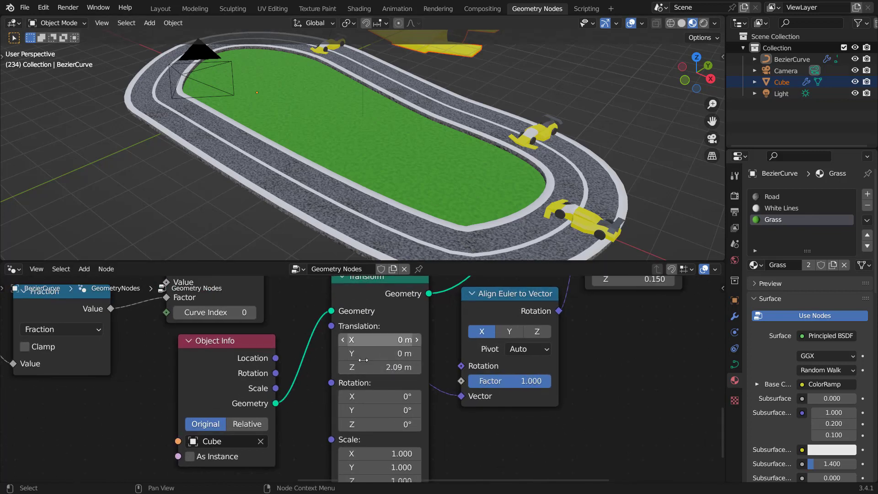
pyautogui.keyDown('shift'); pyautogui.scroll(-2, 433, 395); pyautogui.keyUp('shift')
pyautogui.moveTo(368, 395); pyautogui.dragTo(397, 396)
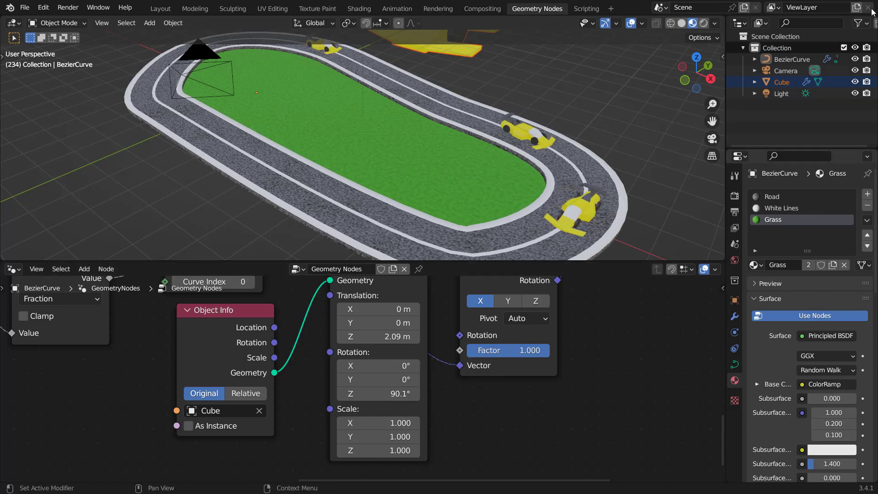
# Step: Play the animation to preview the cars driving along the track
pyautogui.scroll(-3, 536, 153)
pyautogui.press('space')
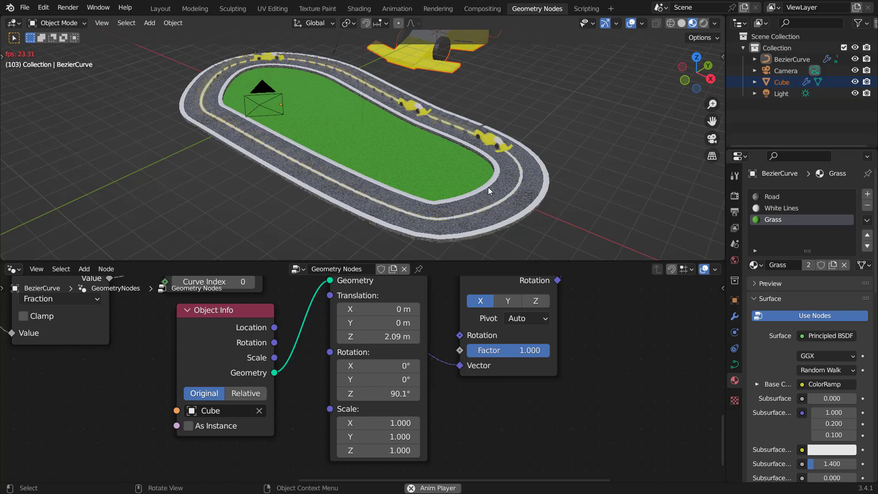
pyautogui.moveTo(364, 317); pyautogui.dragTo(347, 345, button='middle')
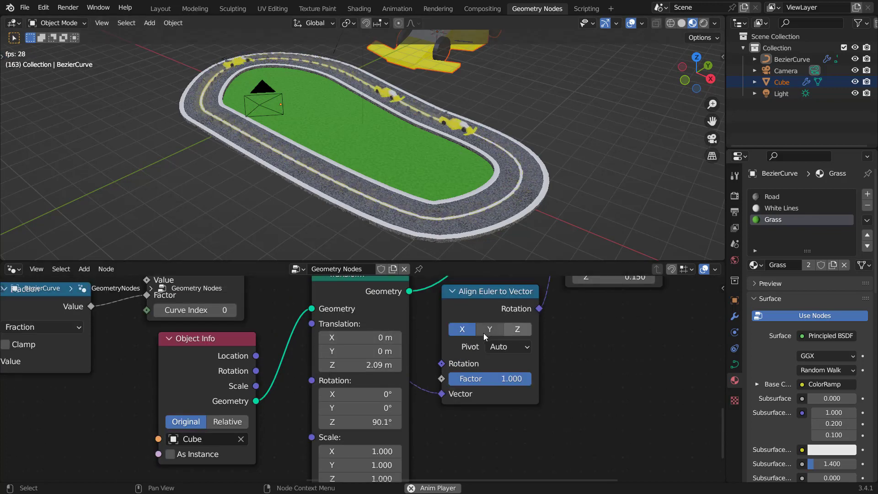
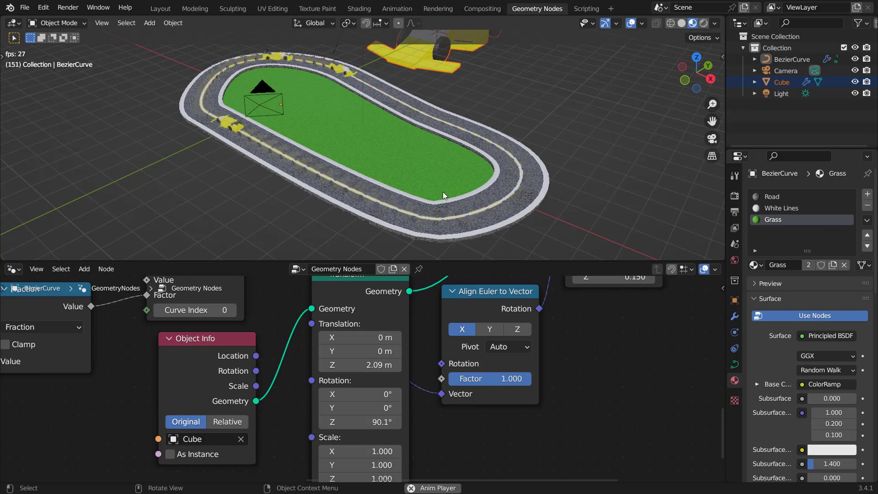
# Step: Stop the animation playback, select the car object and choose its Car material slot
pyautogui.press('space')
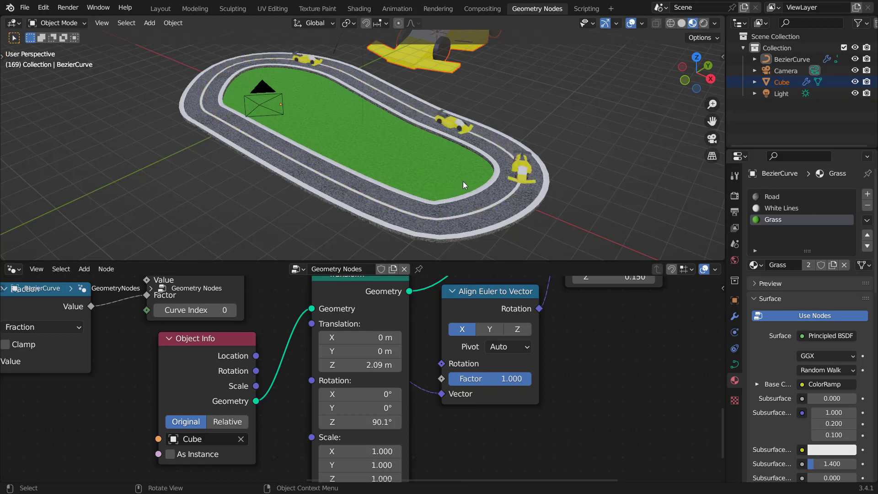
pyautogui.moveTo(511, 204)
pyautogui.mouseDown(button='middle')
pyautogui.moveTo(521, 193)
pyautogui.moveTo(501, 204)
pyautogui.mouseUp(button='middle')
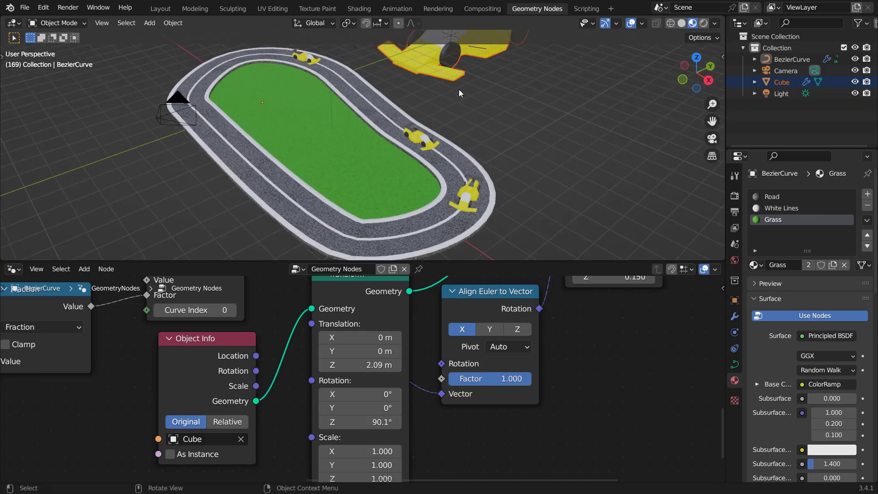
pyautogui.moveTo(459, 90); pyautogui.dragTo(425, 115, button='middle')
pyautogui.click(433, 70)
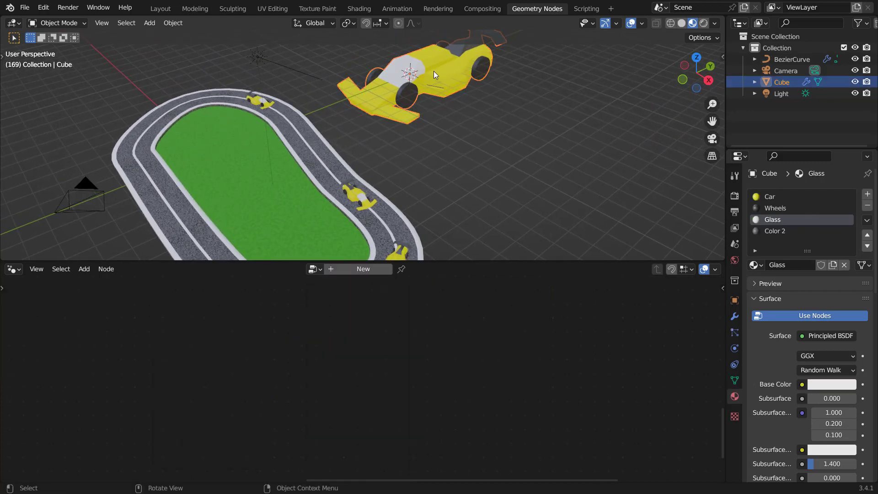
pyautogui.click(765, 196)
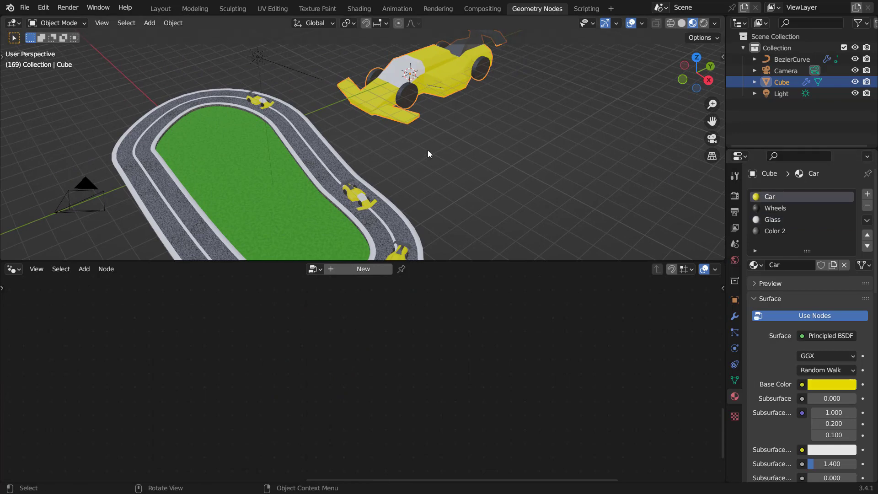
# Step: Switch the lower editor to the Shader Editor showing the Car material's nodes
pyautogui.click(14, 273)
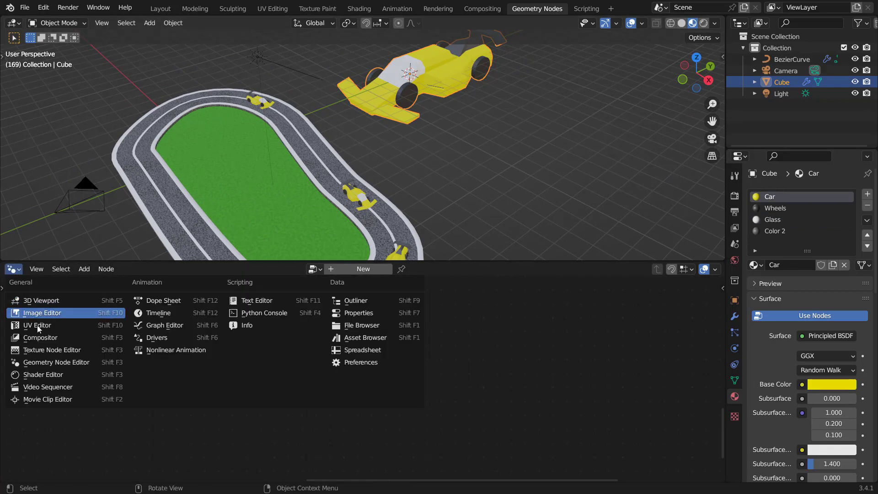
pyautogui.click(90, 374)
pyautogui.scroll(-15, 171, 353)
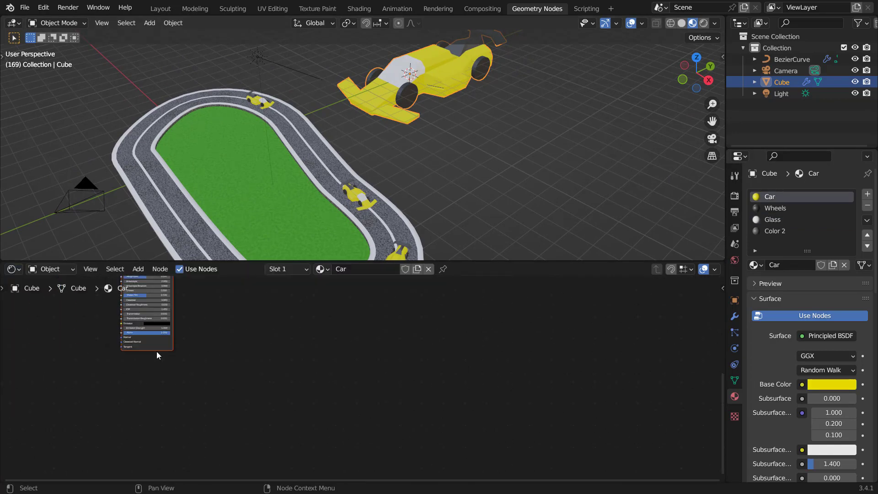
pyautogui.moveTo(95, 324); pyautogui.dragTo(244, 399, button='middle')
pyautogui.moveTo(206, 324); pyautogui.dragTo(275, 361, button='middle')
pyautogui.scroll(2, 256, 348)
# Step: Add an Object Info node to the Car material
pyautogui.hotkey('shift', 'a')
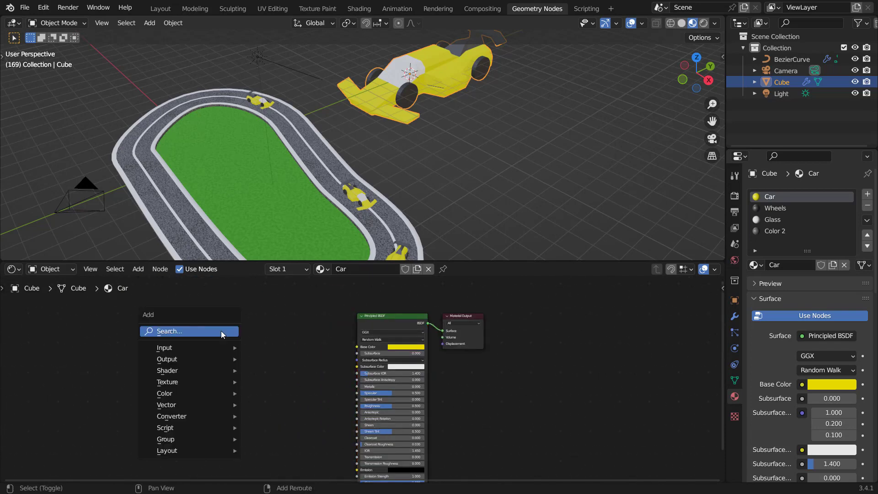
pyautogui.click(221, 331)
pyautogui.write('object')
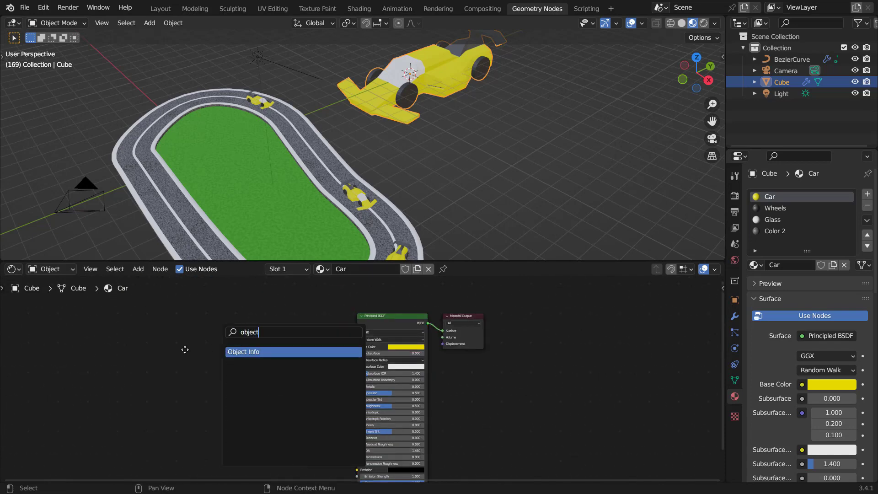
pyautogui.press('Return')
pyautogui.click(182, 350)
pyautogui.scroll(2, 220, 333)
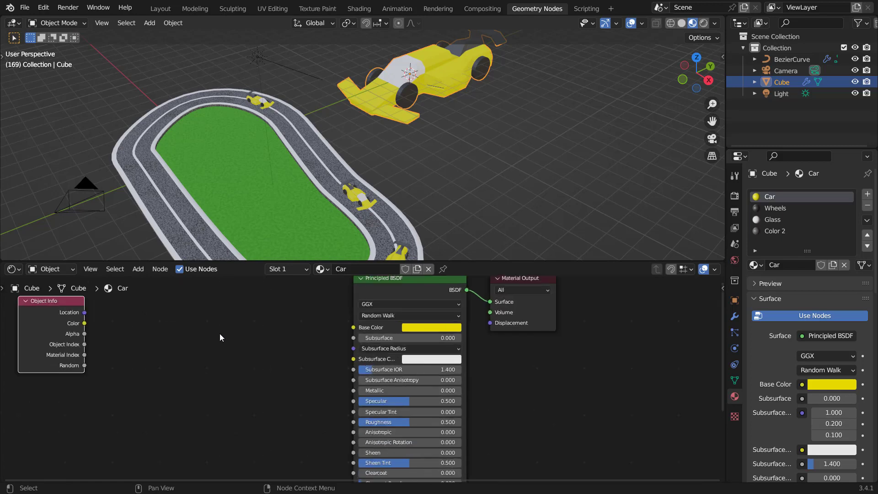
# Step: Add a ColorRamp node to the Car material
pyautogui.hotkey('shift', 'a')
pyautogui.click(220, 323)
pyautogui.write('color')
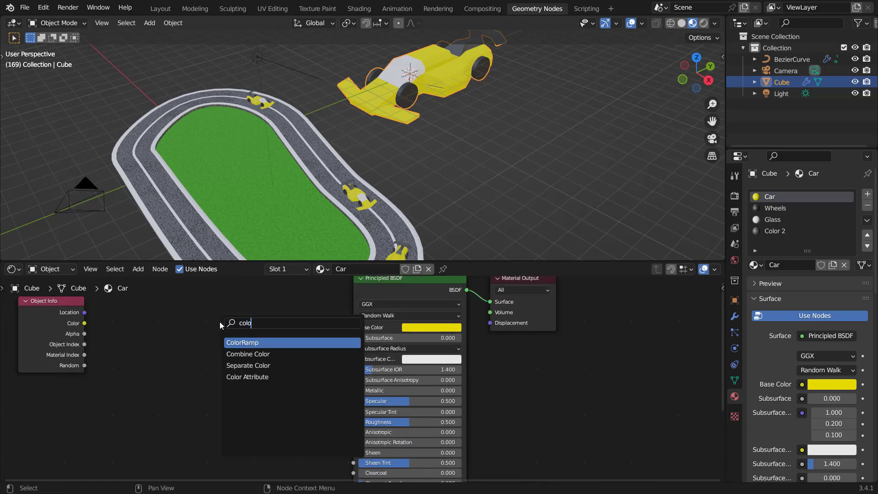
pyautogui.press('Return')
pyautogui.click(163, 354)
pyautogui.scroll(3, 163, 355)
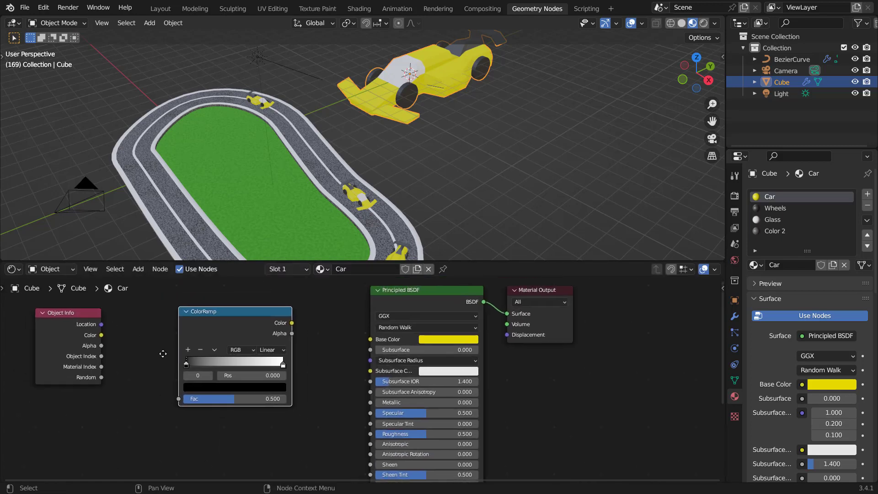
# Step: Connect Object Info's Random to the ColorRamp Fac and the ramp's Color to the Principled BSDF Base Color
pyautogui.moveTo(118, 397); pyautogui.dragTo(216, 425)
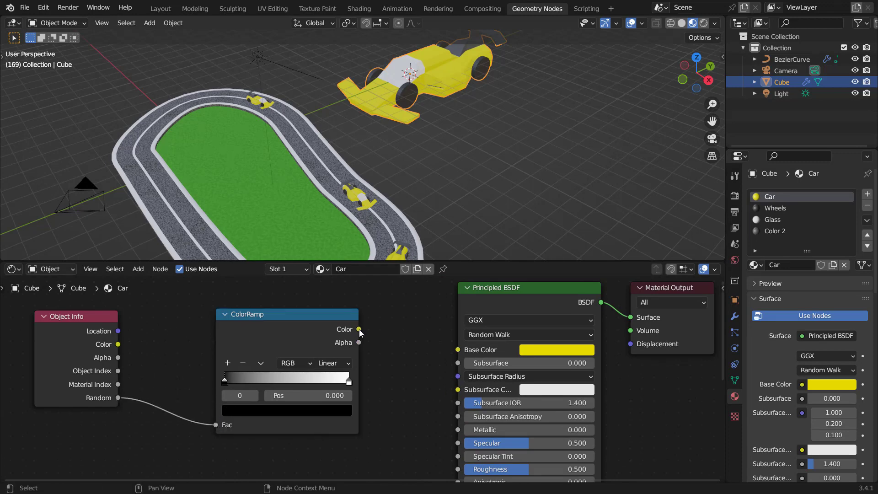
pyautogui.moveTo(359, 329); pyautogui.dragTo(457, 357)
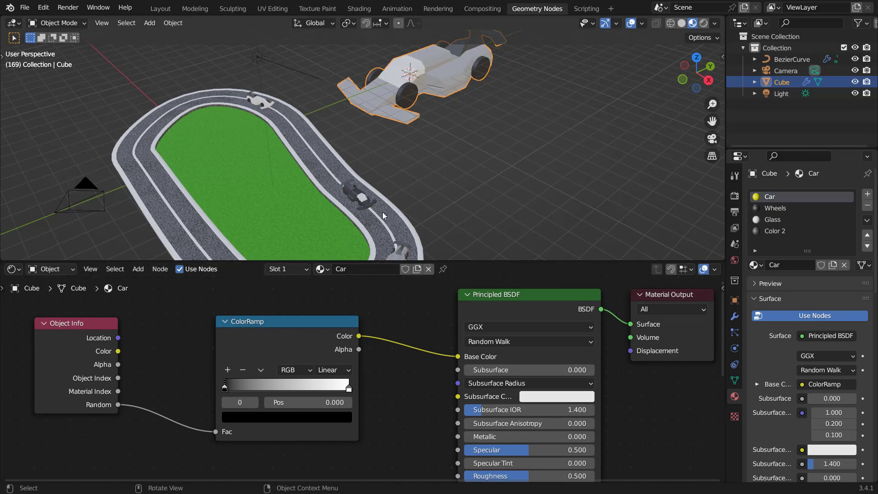
# Step: Set the ColorRamp interpolation to Constant
pyautogui.keyDown('shift'); pyautogui.moveTo(384, 216); pyautogui.dragTo(394, 178, button='middle'); pyautogui.keyUp('shift')
pyautogui.scroll(3, 342, 388)
pyautogui.click(330, 367)
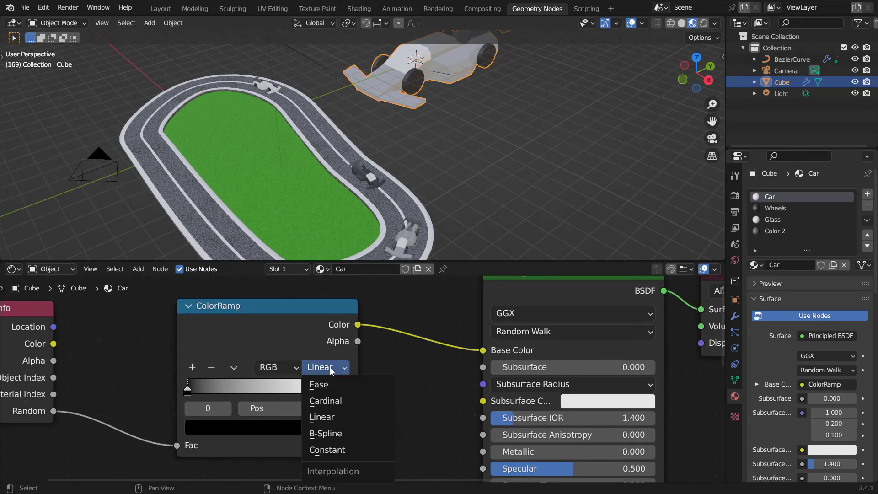
pyautogui.click(333, 449)
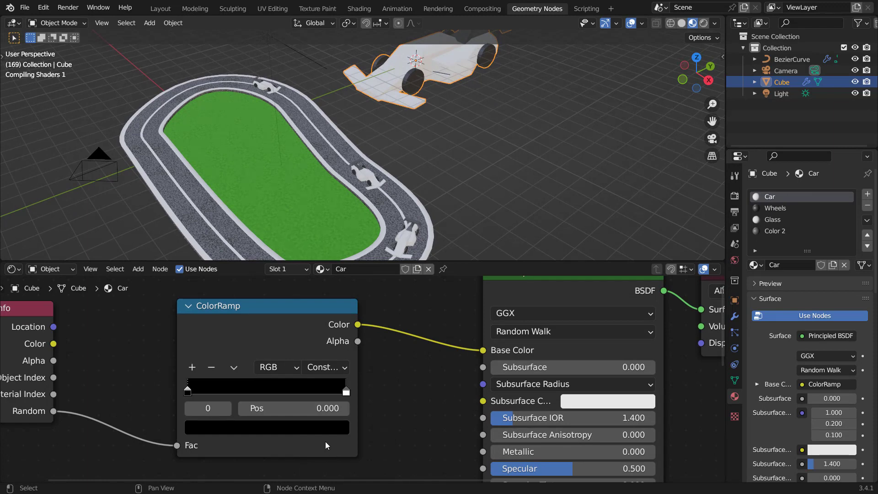
# Step: Add a ColorRamp stop around position 0.553 and color it yellow
pyautogui.click(337, 393)
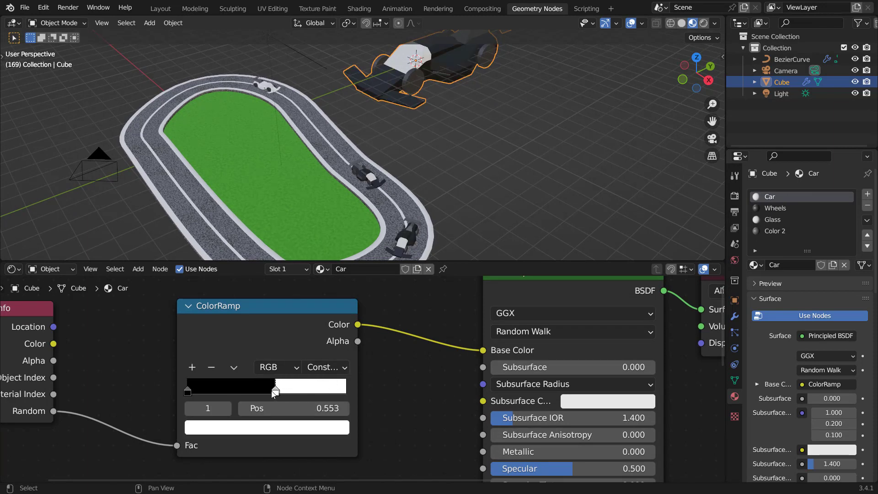
pyautogui.click(271, 429)
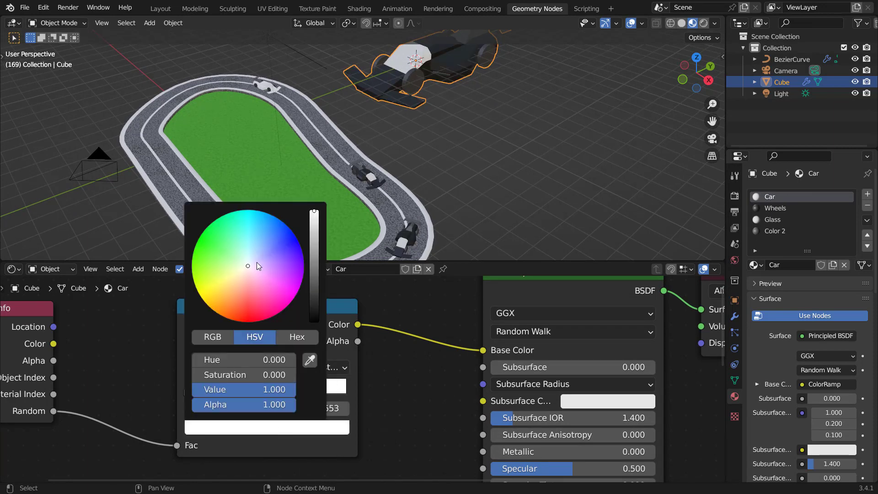
pyautogui.moveTo(256, 263); pyautogui.dragTo(210, 289)
pyautogui.click(188, 391)
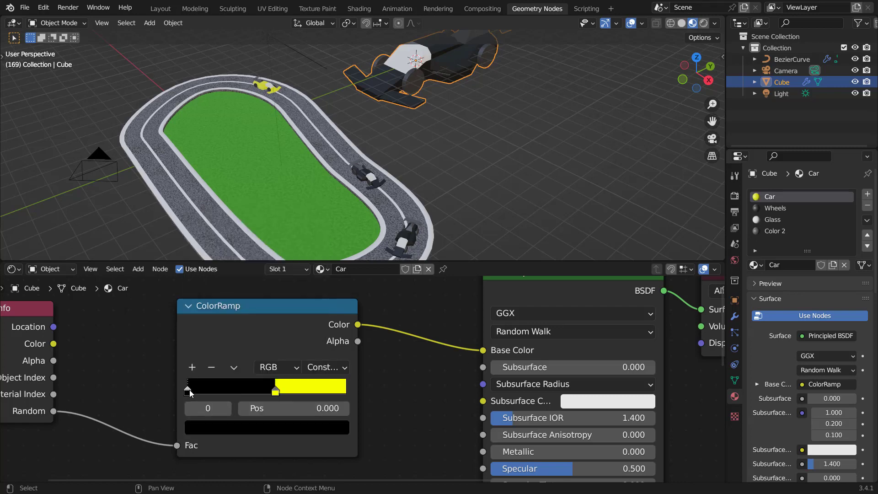
# Step: Add another ColorRamp stop near the end and color it red
pyautogui.keyDown('ctrl'); pyautogui.click(288, 391); pyautogui.keyUp('ctrl')
pyautogui.click(271, 427)
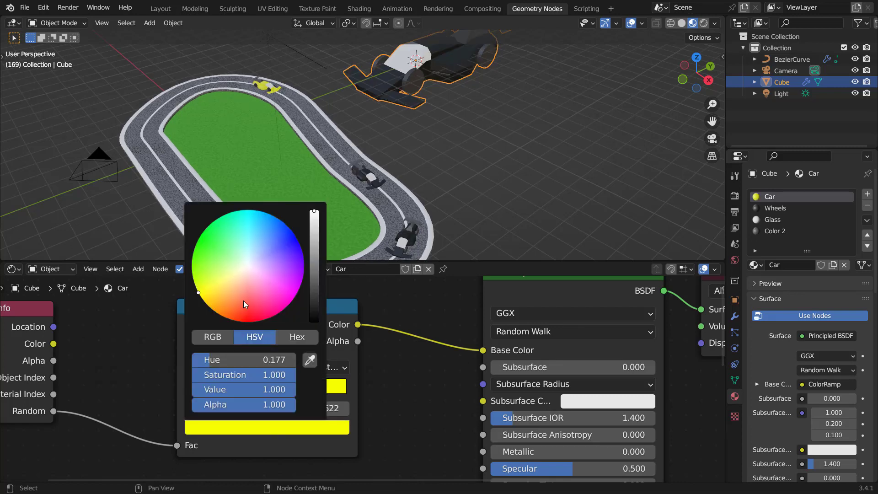
pyautogui.click(245, 319)
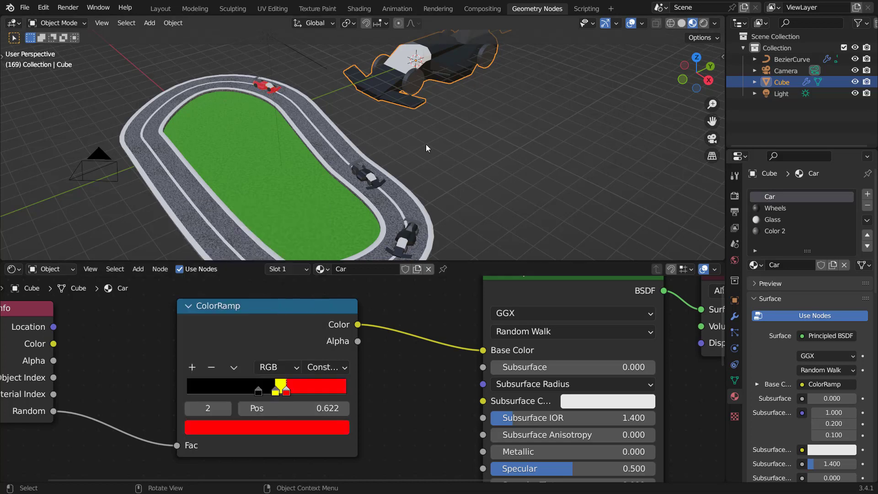
# Step: Reposition the ColorRamp stops, placing the yellow stop at about 0.218 and the red stop at about 0.538
pyautogui.keyDown('shift'); pyautogui.moveTo(371, 221); pyautogui.dragTo(378, 149, button='middle'); pyautogui.keyUp('shift')
pyautogui.moveTo(354, 360); pyautogui.dragTo(348, 368, button='middle')
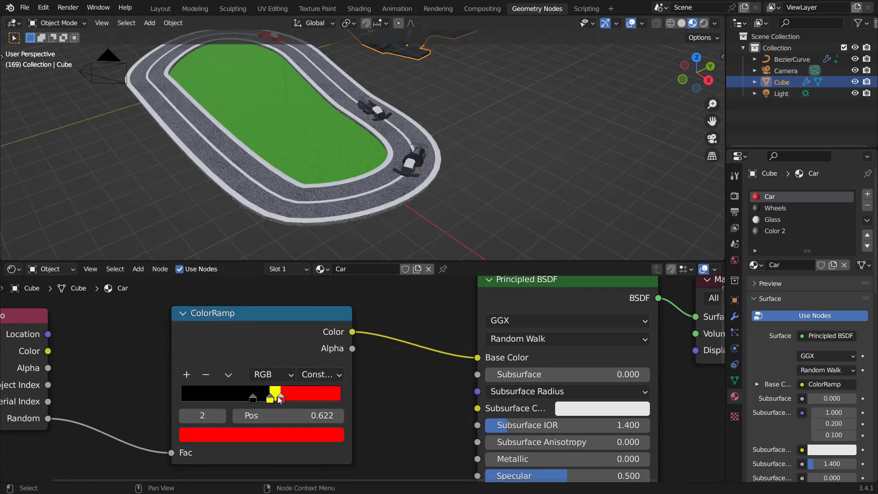
pyautogui.moveTo(280, 399); pyautogui.dragTo(289, 400)
pyautogui.click(270, 398)
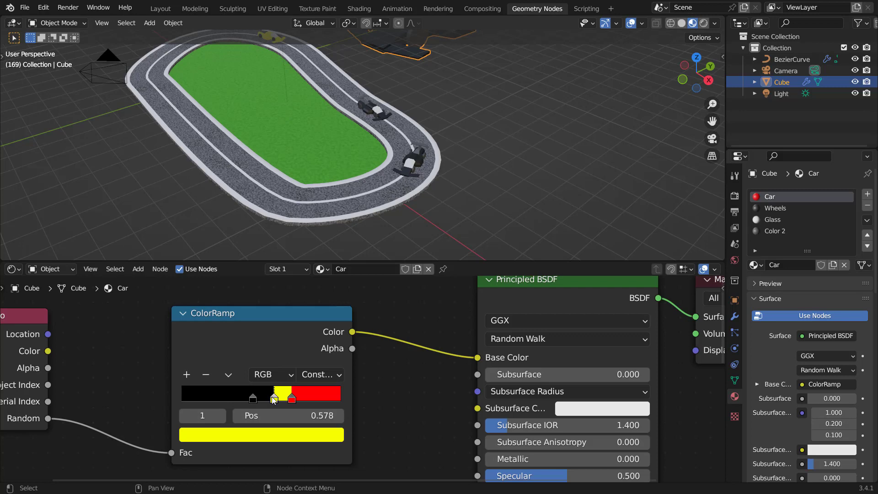
pyautogui.click(253, 397)
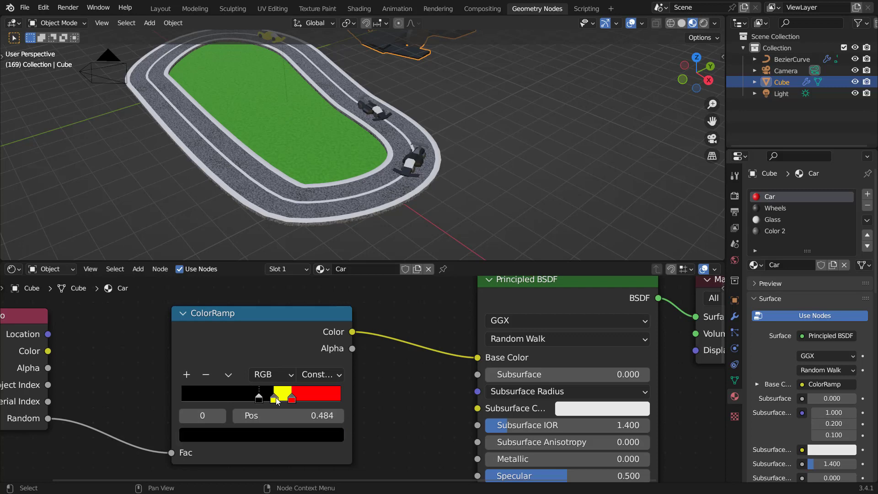
pyautogui.moveTo(276, 400); pyautogui.dragTo(272, 399)
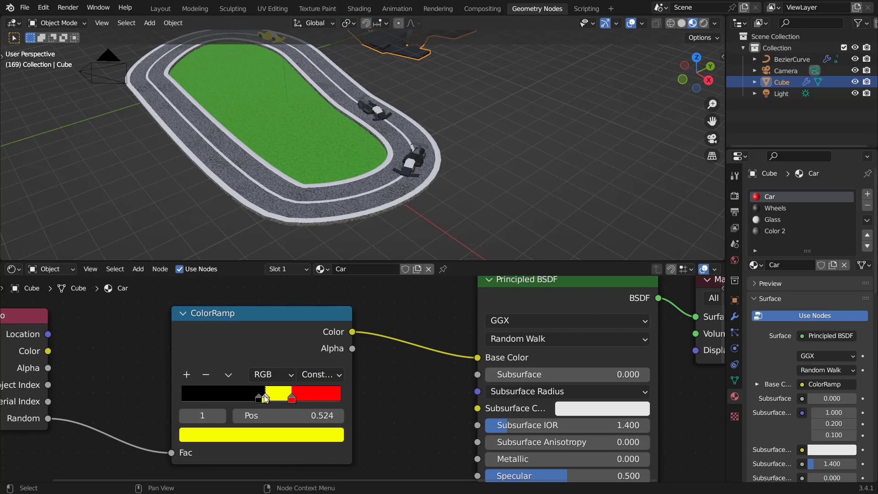
pyautogui.click(253, 396)
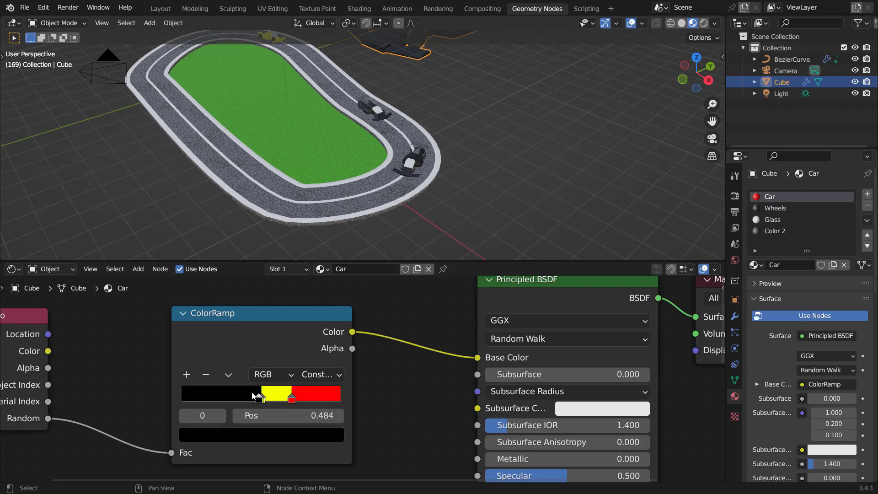
pyautogui.moveTo(217, 391)
pyautogui.mouseDown()
pyautogui.moveTo(252, 397)
pyautogui.moveTo(185, 398)
pyautogui.moveTo(223, 399)
pyautogui.moveTo(211, 399)
pyautogui.mouseUp()
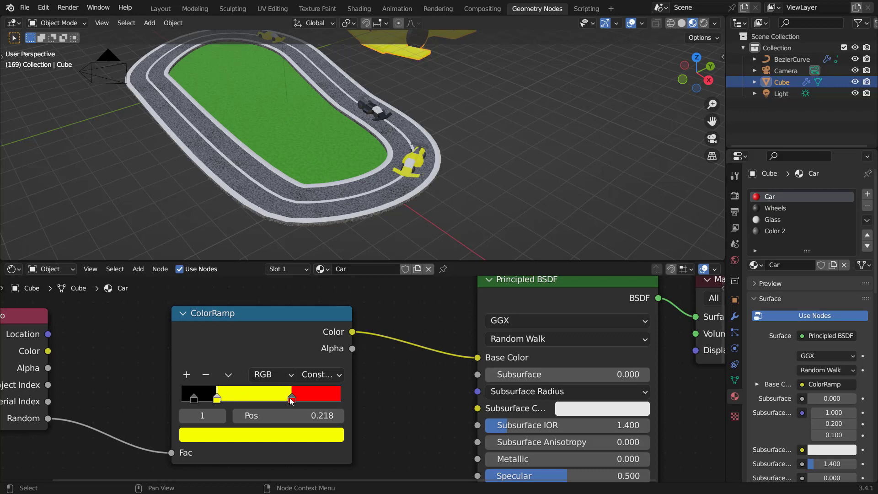
pyautogui.moveTo(292, 401); pyautogui.dragTo(267, 399)
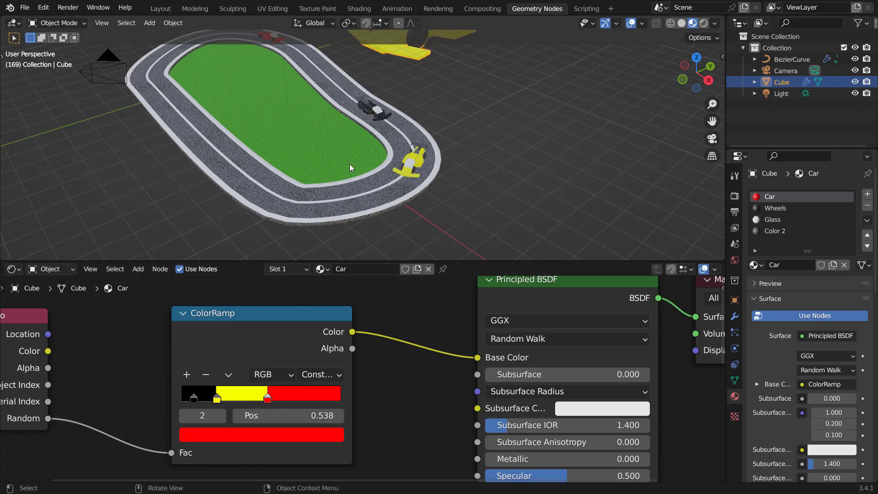
# Step: Switch the lower editor back to the Geometry Node Editor
pyautogui.scroll(-3, 349, 163)
pyautogui.keyDown('shift'); pyautogui.moveTo(342, 153); pyautogui.dragTo(365, 177, button='middle'); pyautogui.keyUp('shift')
pyautogui.scroll(3, 365, 178)
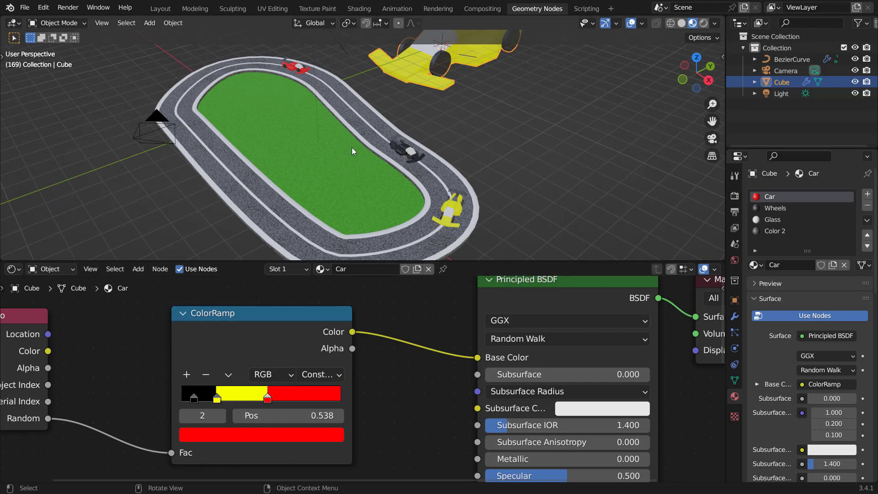
pyautogui.click(21, 271)
pyautogui.click(91, 363)
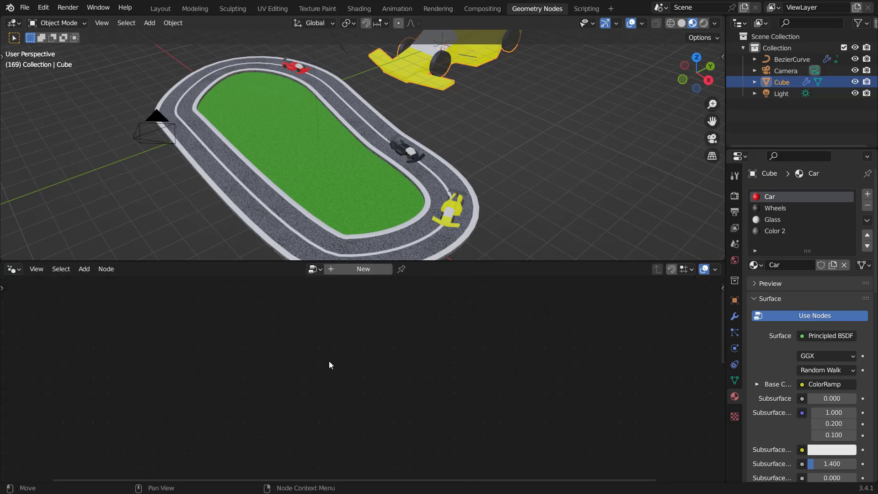
# Step: Select the racetrack curve object to show its Geometry Nodes tree
pyautogui.click(369, 216)
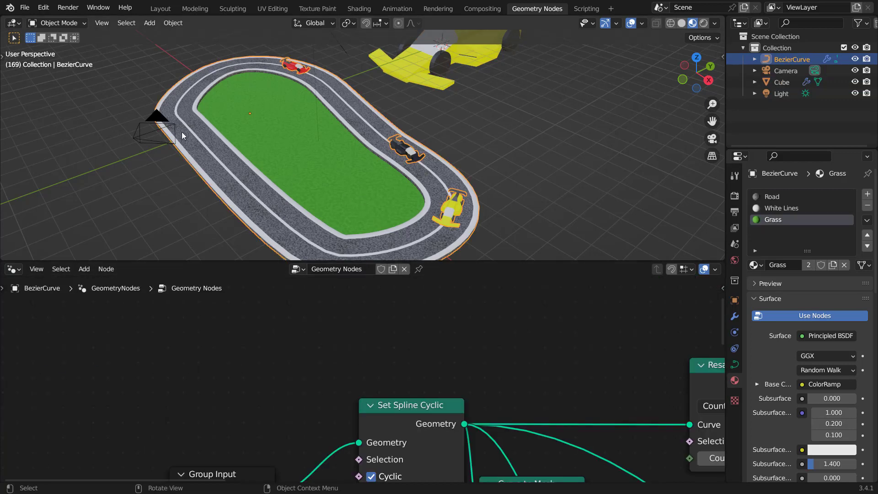
pyautogui.scroll(-5, 430, 383)
pyautogui.moveTo(455, 368); pyautogui.dragTo(240, 378, button='middle')
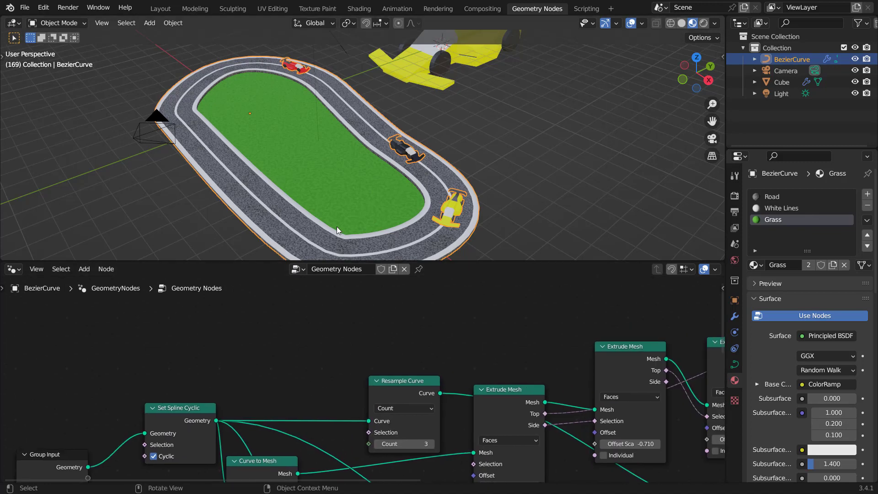
pyautogui.moveTo(376, 130); pyautogui.dragTo(419, 131, button='middle')
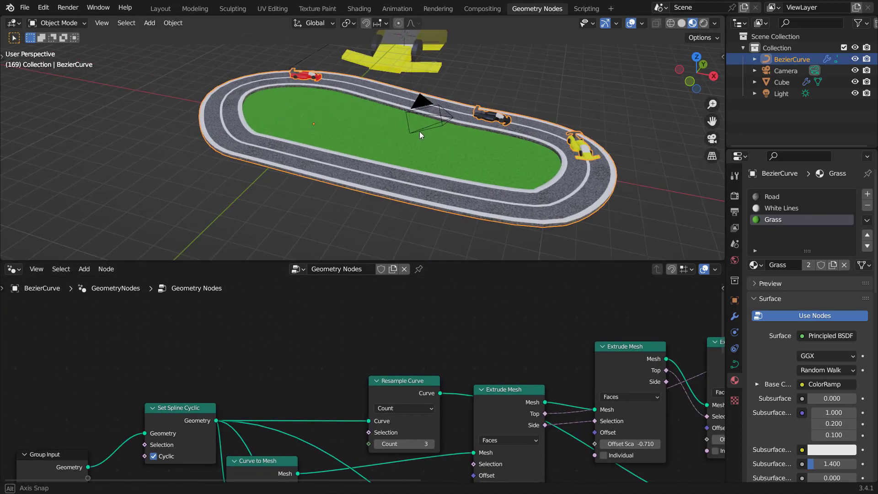
# Step: Add a new cube mesh to the scene
pyautogui.hotkey('shift', 'a')
pyautogui.moveTo(391, 108)
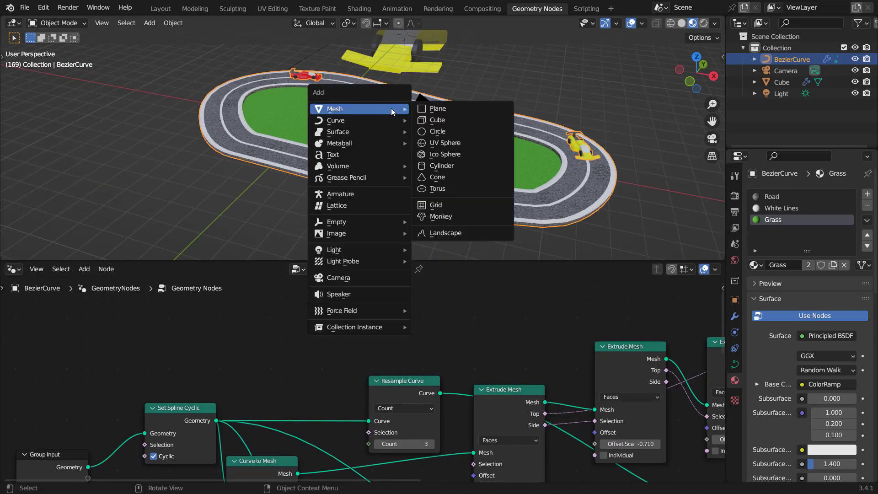
pyautogui.click(446, 119)
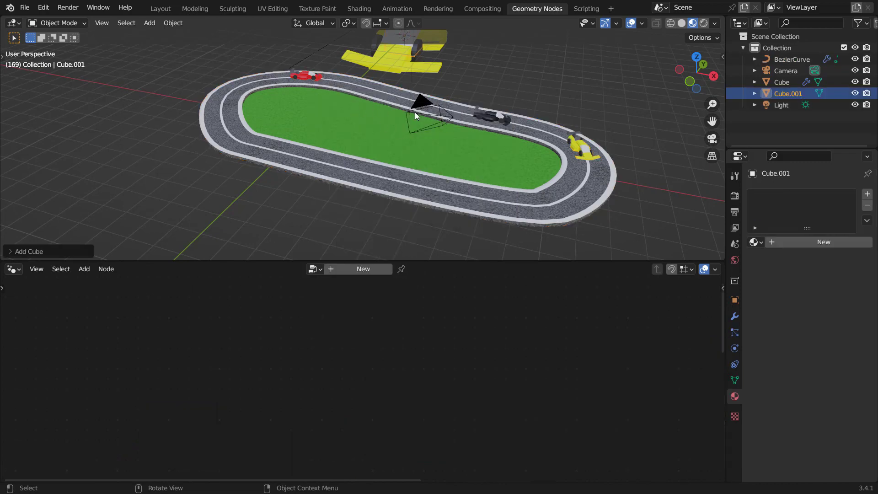
# Step: Move the new cube along the X axis away from the track
pyautogui.scroll(-3, 415, 112)
pyautogui.moveTo(404, 119); pyautogui.dragTo(416, 90, button='middle')
pyautogui.press('g')
pyautogui.press('x')
pyautogui.click(503, 125)
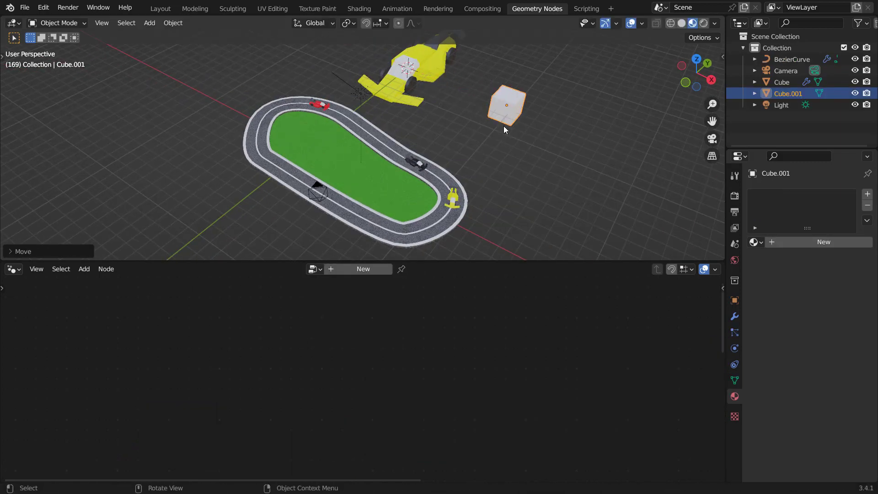
# Step: In Edit Mode, flatten the new cube by scaling it about 0.33 along Y, then narrow it along X
pyautogui.keyDown('shift'); pyautogui.moveTo(434, 122); pyautogui.dragTo(302, 151, button='middle'); pyautogui.keyUp('shift')
pyautogui.scroll(5, 423, 155)
pyautogui.press('Tab')
pyautogui.keyDown('shift'); pyautogui.moveTo(445, 122); pyautogui.dragTo(423, 153, button='middle'); pyautogui.keyUp('shift')
pyautogui.press('s')
pyautogui.press('y')
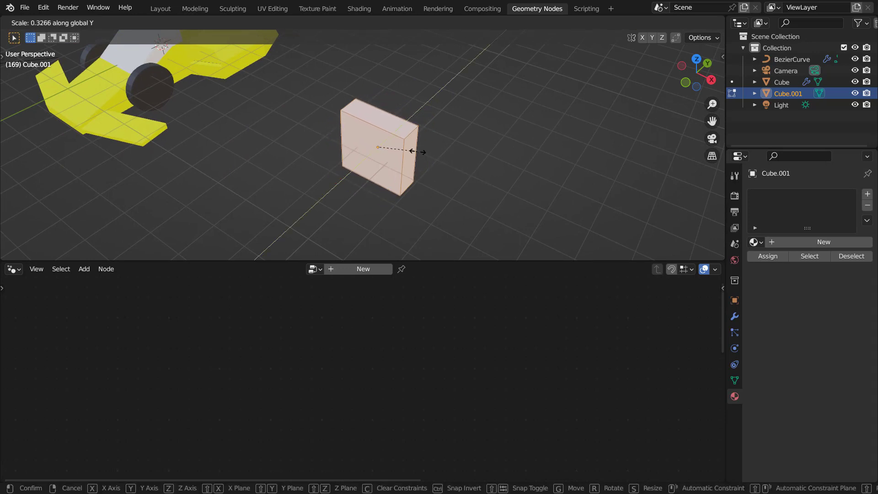
pyautogui.click(412, 150)
pyautogui.press('s')
pyautogui.press('x')
pyautogui.click(436, 159)
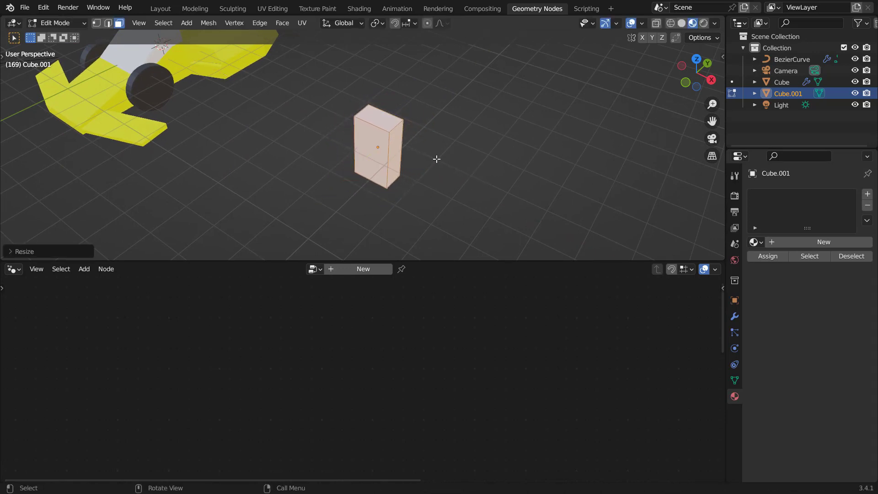
# Step: Select the post's top face and move it up along Z to make a tall pillar
pyautogui.click(379, 120)
pyautogui.moveTo(403, 131); pyautogui.dragTo(444, 93, button='middle')
pyautogui.keyDown('shift'); pyautogui.moveTo(443, 93); pyautogui.dragTo(413, 151, button='middle'); pyautogui.keyUp('shift')
pyautogui.scroll(-1, 432, 164)
pyautogui.press('g')
pyautogui.press('z')
pyautogui.click(447, 91)
# Step: Add a loop cut near the top of the pillar
pyautogui.scroll(2, 411, 152)
pyautogui.hotkey('ctrl', 'r')
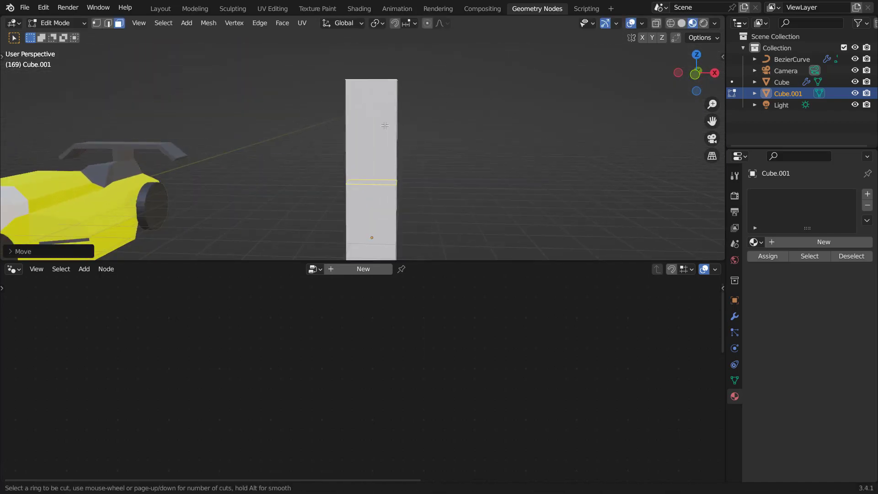
pyautogui.click(385, 123)
# Step: Extrude the pillar's upper side face about 5.26 m sideways to form a crossbar
pyautogui.click(398, 56)
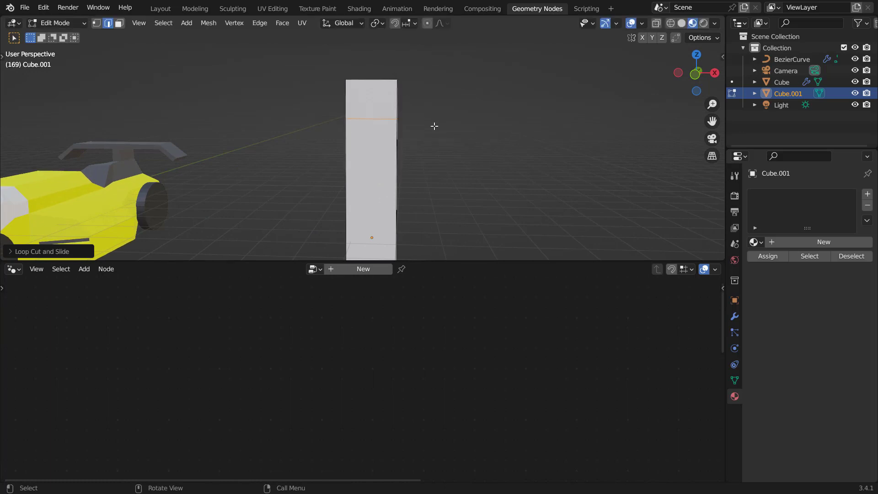
pyautogui.moveTo(433, 125); pyautogui.dragTo(398, 161, button='middle')
pyautogui.scroll(-3, 333, 143)
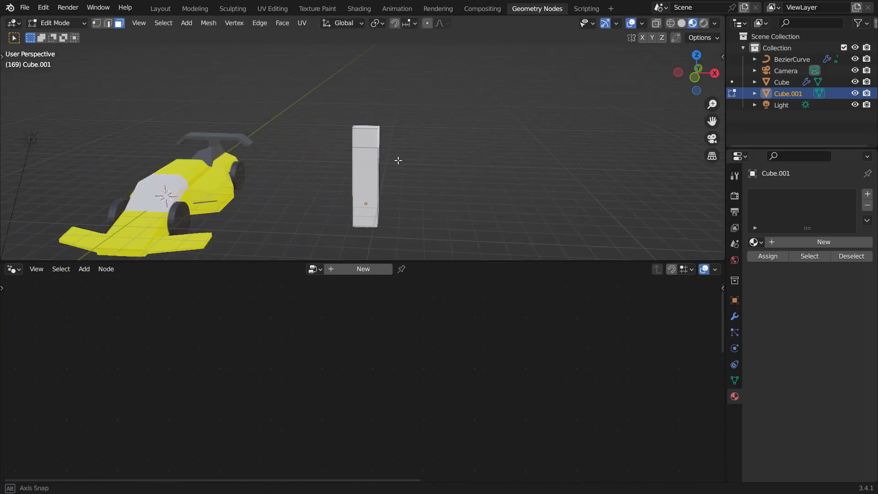
pyautogui.press('e')
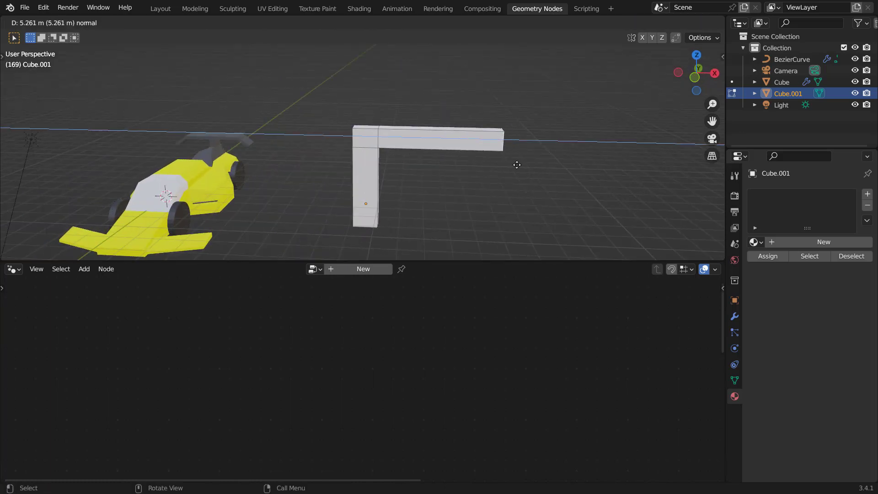
pyautogui.click(507, 163)
# Step: Loop-cut the crossbar near its end and extrude the end's underside about 3.91 m down as a second pillar
pyautogui.moveTo(507, 164); pyautogui.dragTo(418, 112, button='middle')
pyautogui.hotkey('ctrl', 'r')
pyautogui.click(456, 139)
pyautogui.click(491, 140)
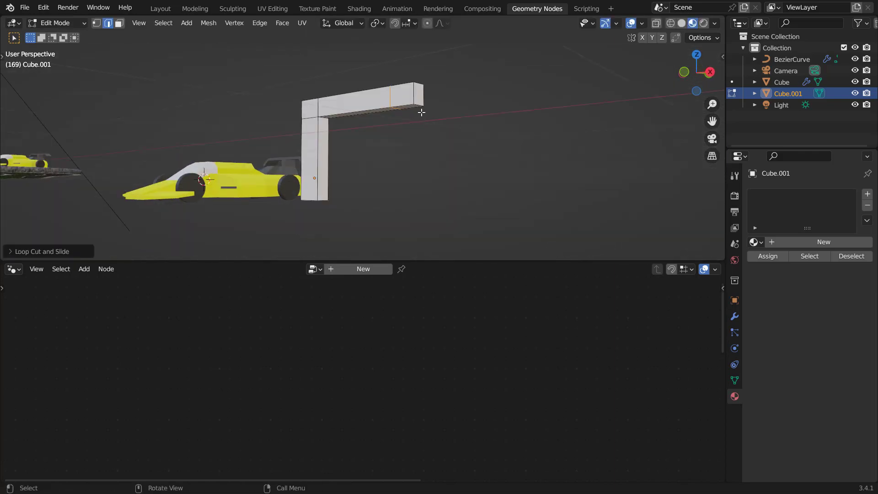
pyautogui.press('e')
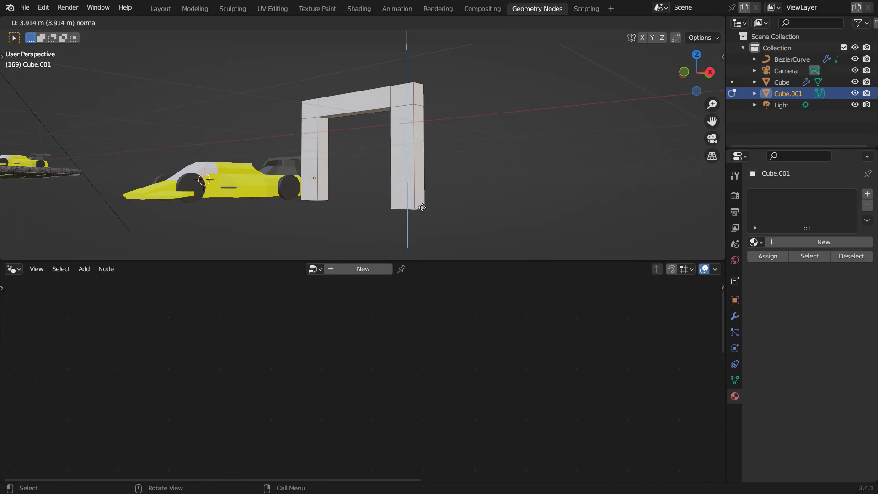
pyautogui.click(421, 207)
# Step: Set the arch object's origin to its geometry
pyautogui.moveTo(355, 174); pyautogui.dragTo(414, 130, button='middle')
pyautogui.press('Tab')
pyautogui.scroll(-4, 396, 183)
pyautogui.keyDown('shift'); pyautogui.moveTo(470, 121); pyautogui.dragTo(365, 150, button='middle'); pyautogui.keyUp('shift')
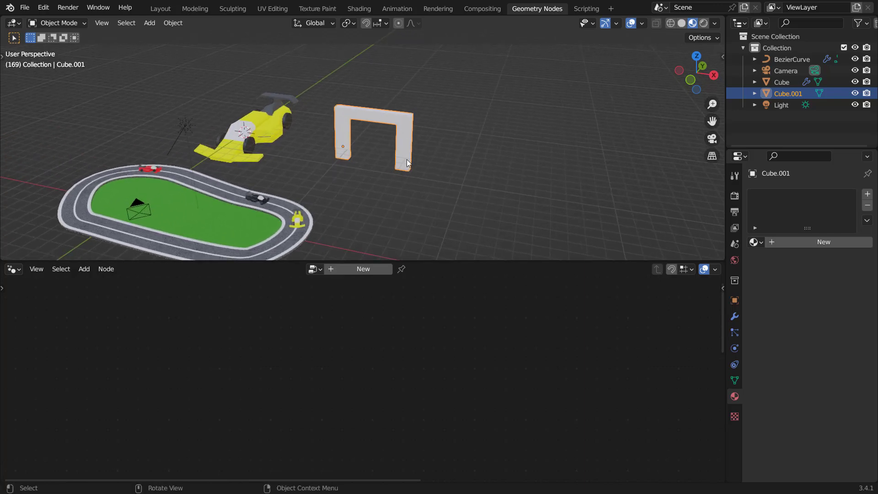
pyautogui.scroll(3, 405, 163)
pyautogui.scroll(1, 405, 164)
pyautogui.rightClick(435, 132)
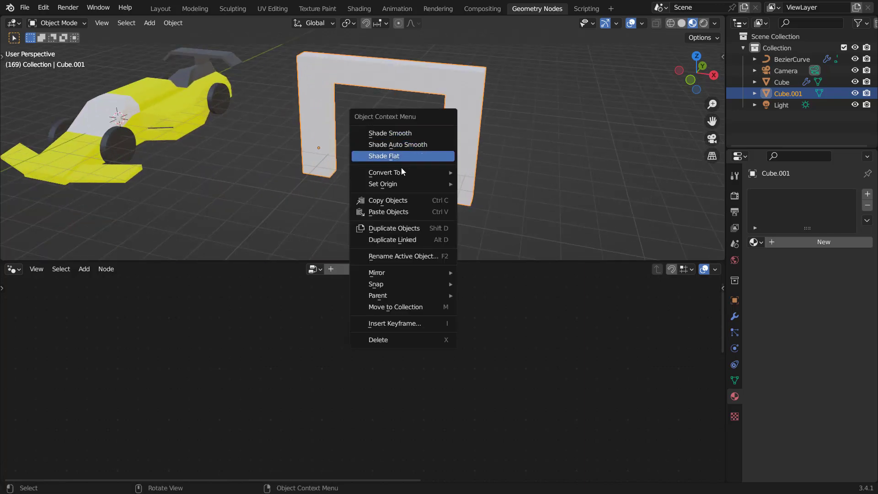
pyautogui.moveTo(397, 184)
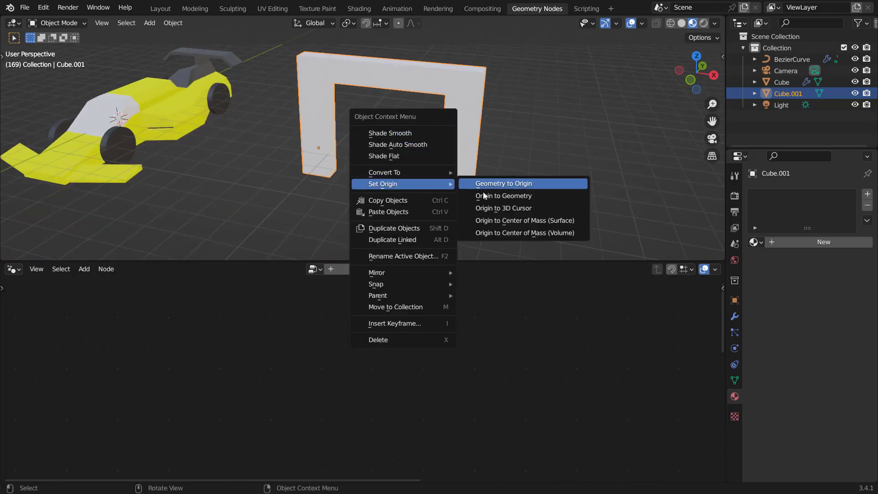
pyautogui.click(497, 196)
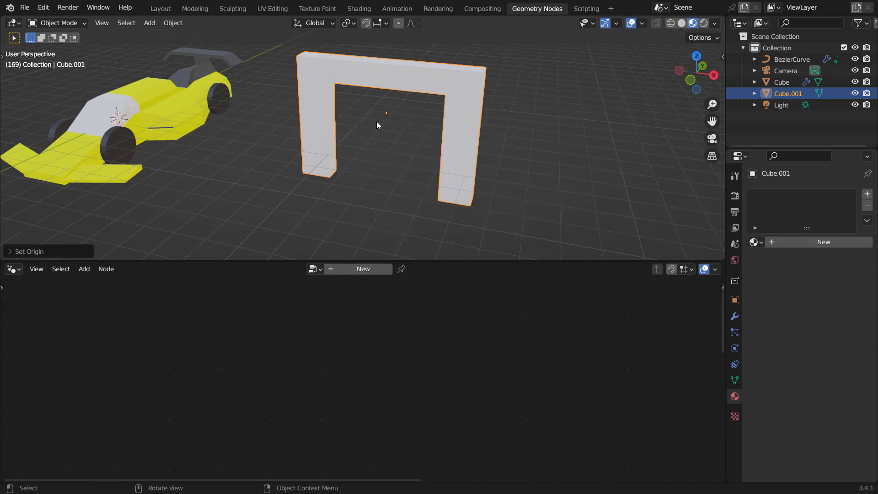
# Step: In Edit Mode, move the whole arch mesh along Z to adjust its height relative to the origin
pyautogui.press('Tab')
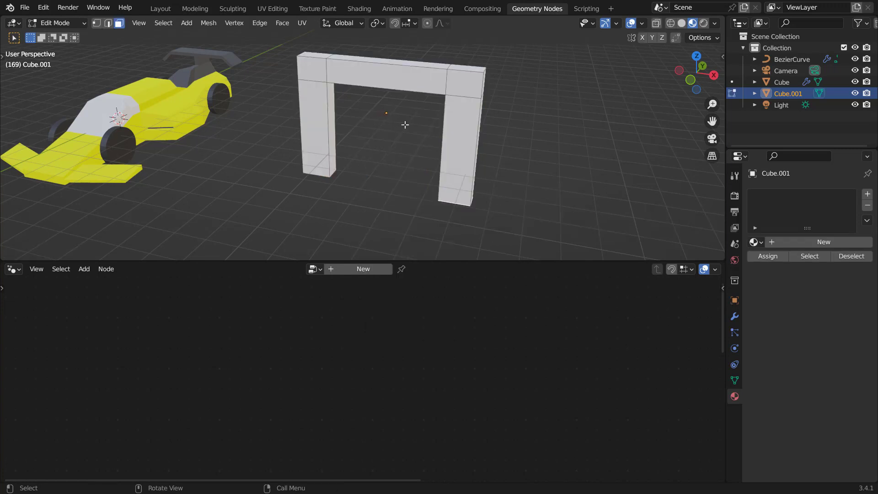
pyautogui.press('g')
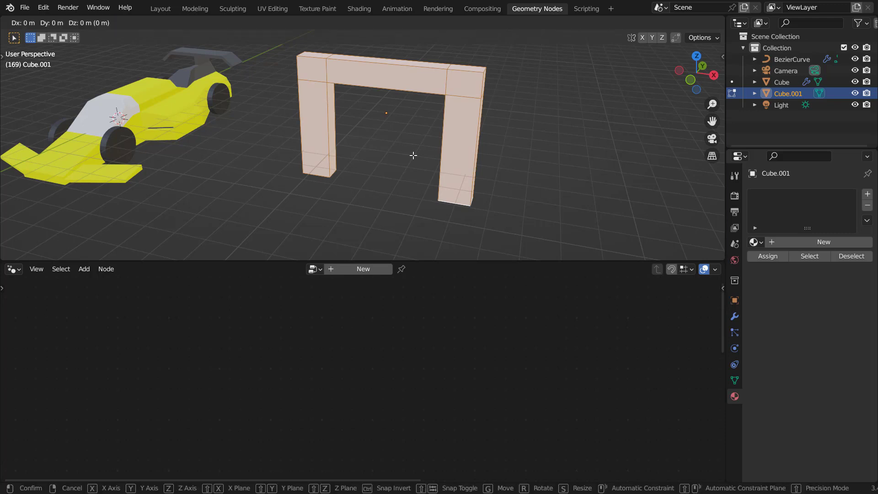
pyautogui.press('z')
pyautogui.click(427, 84)
pyautogui.moveTo(413, 112)
pyautogui.mouseDown(button='middle')
pyautogui.moveTo(422, 97)
pyautogui.moveTo(415, 114)
pyautogui.moveTo(427, 118)
pyautogui.mouseUp(button='middle')
pyautogui.press('g')
pyautogui.press('z')
pyautogui.click(350, 107)
pyautogui.scroll(-4, 379, 141)
pyautogui.press('Tab')
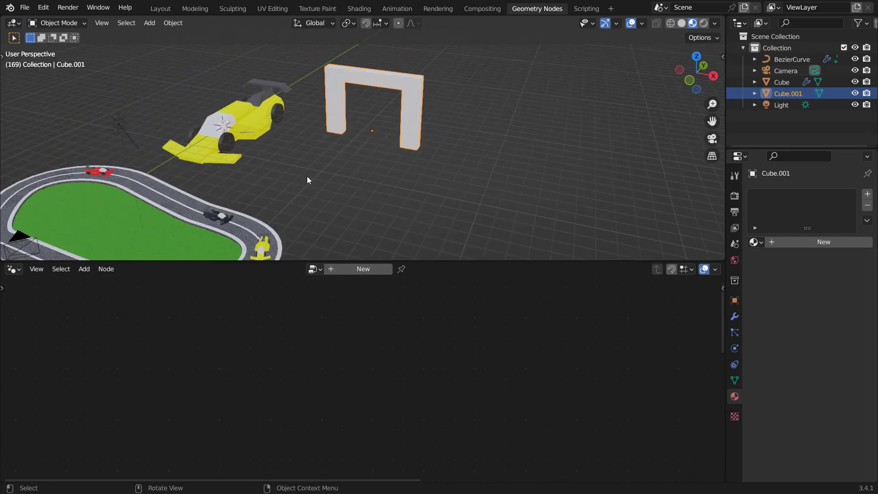
# Step: Select the racetrack and preview the second Extrude Mesh node's output in the viewer
pyautogui.keyDown('shift'); pyautogui.moveTo(306, 179); pyautogui.dragTo(419, 117, button='middle'); pyautogui.keyUp('shift')
pyautogui.click(375, 191)
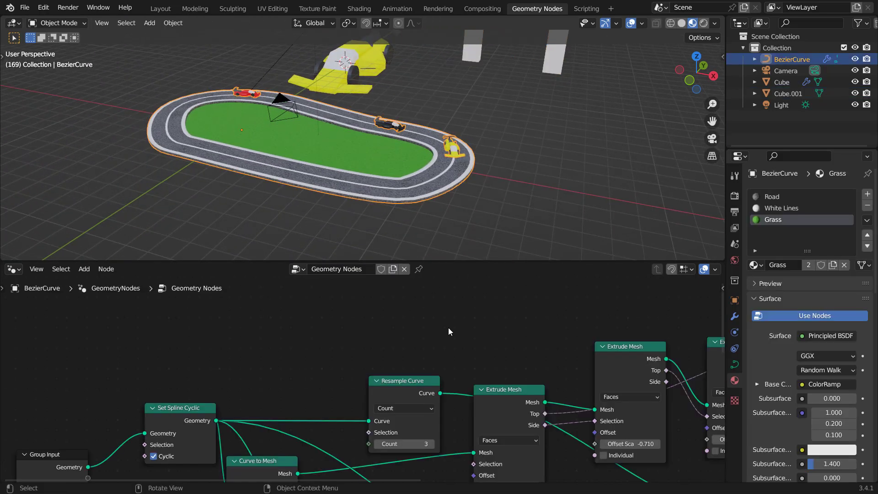
pyautogui.moveTo(501, 341); pyautogui.dragTo(414, 316, button='middle')
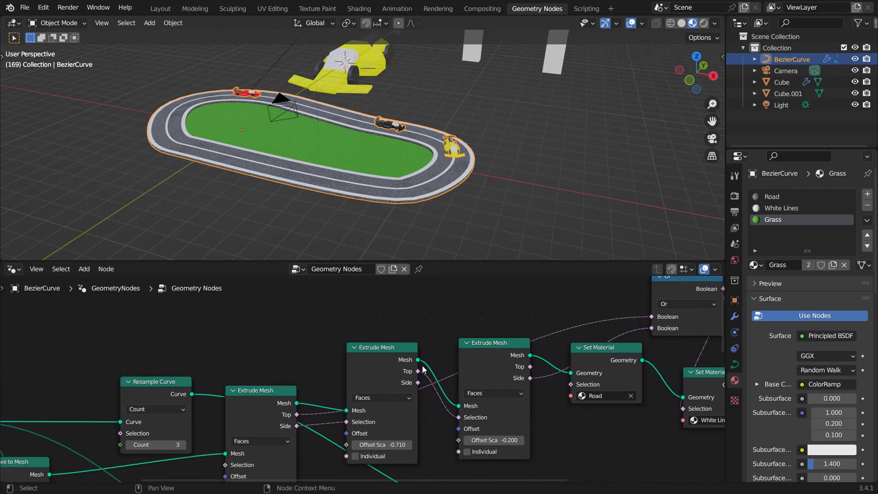
pyautogui.scroll(2, 523, 347)
pyautogui.moveTo(532, 345); pyautogui.dragTo(432, 364, button='middle')
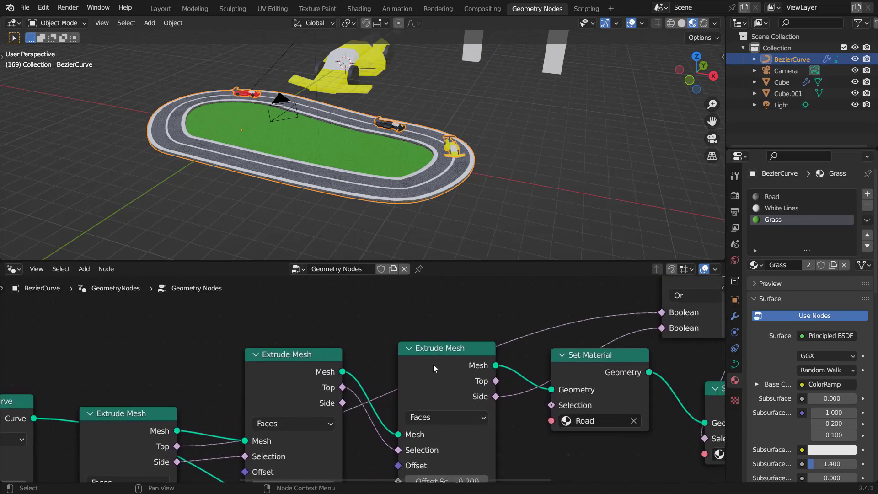
pyautogui.keyDown('ctrl'); pyautogui.keyDown('shift'); pyautogui.click(454, 352); pyautogui.keyUp('shift'); pyautogui.keyUp('ctrl')
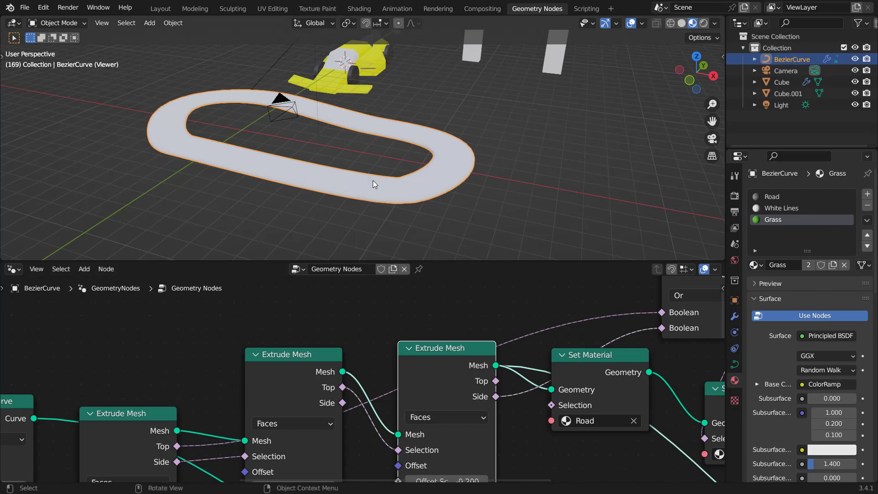
# Step: Enable the wireframe viewport overlay
pyautogui.scroll(5, 388, 216)
pyautogui.scroll(-4, 504, 103)
pyautogui.click(642, 23)
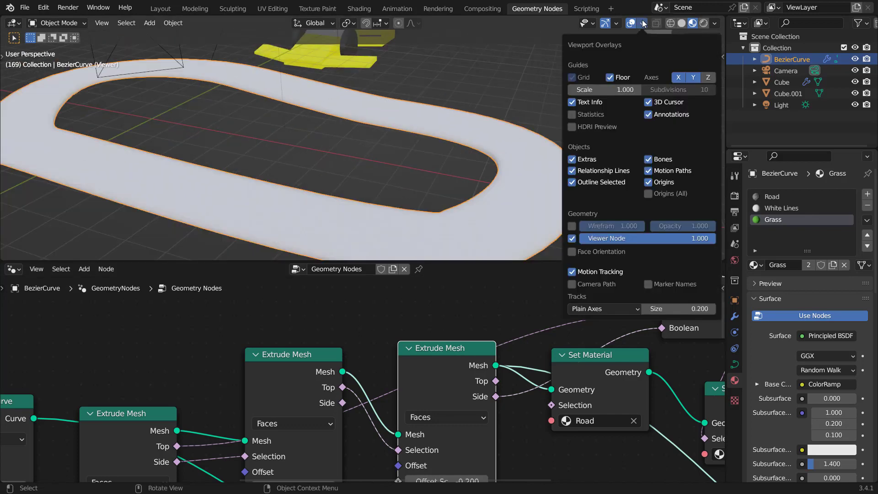
pyautogui.click(575, 225)
# Step: Add a Mesh to Points node to the racetrack's node tree
pyautogui.moveTo(356, 177); pyautogui.dragTo(366, 155, button='middle')
pyautogui.scroll(4, 370, 160)
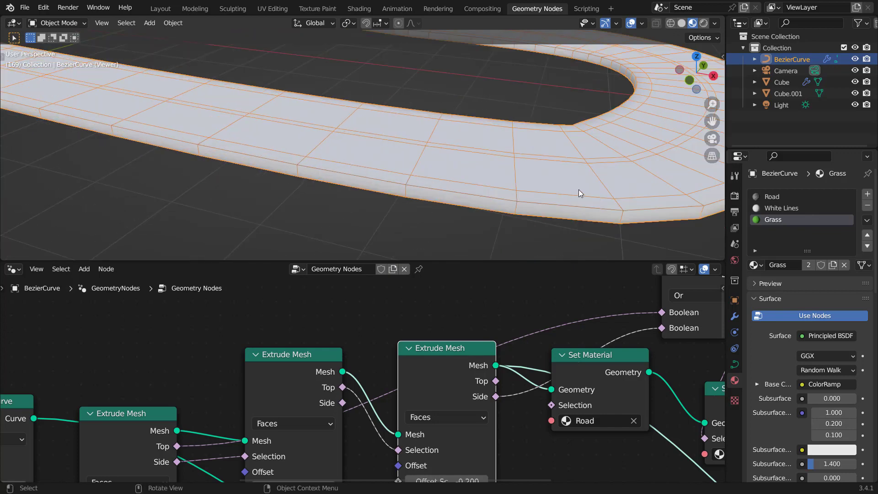
pyautogui.moveTo(491, 321); pyautogui.dragTo(442, 361, button='middle')
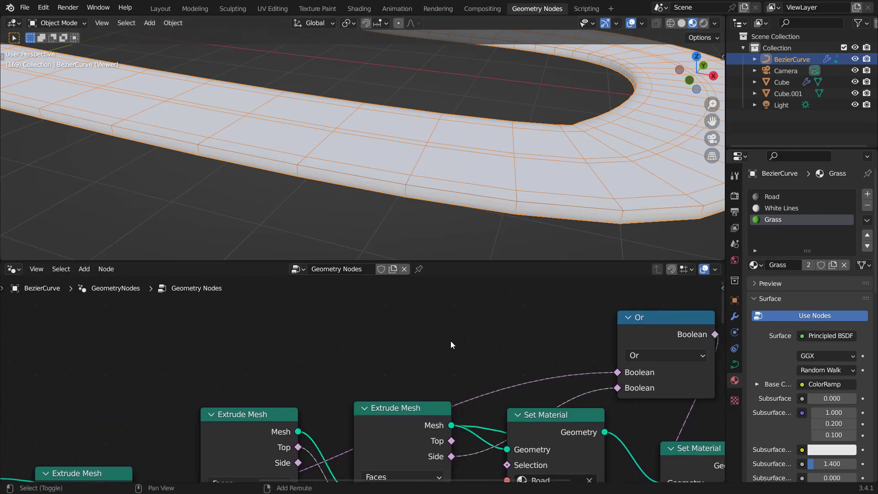
pyautogui.hotkey('shift', 'a')
pyautogui.click(410, 224)
pyautogui.write('mesh to')
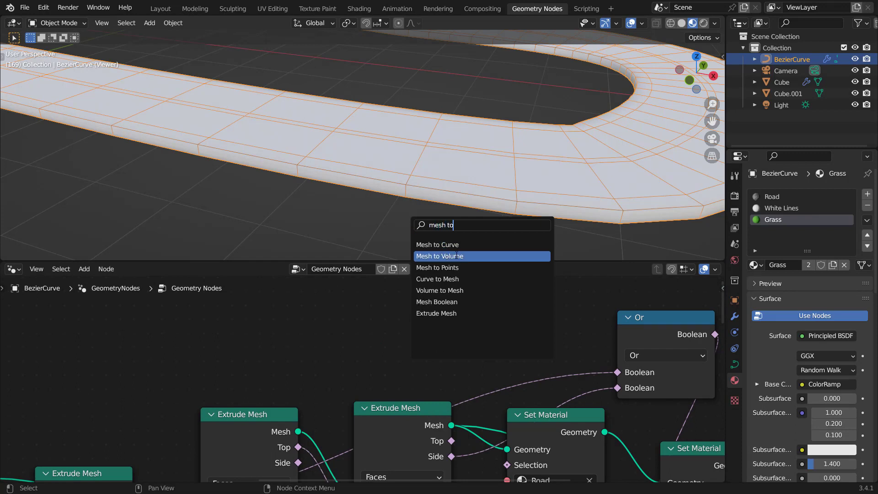
pyautogui.click(447, 268)
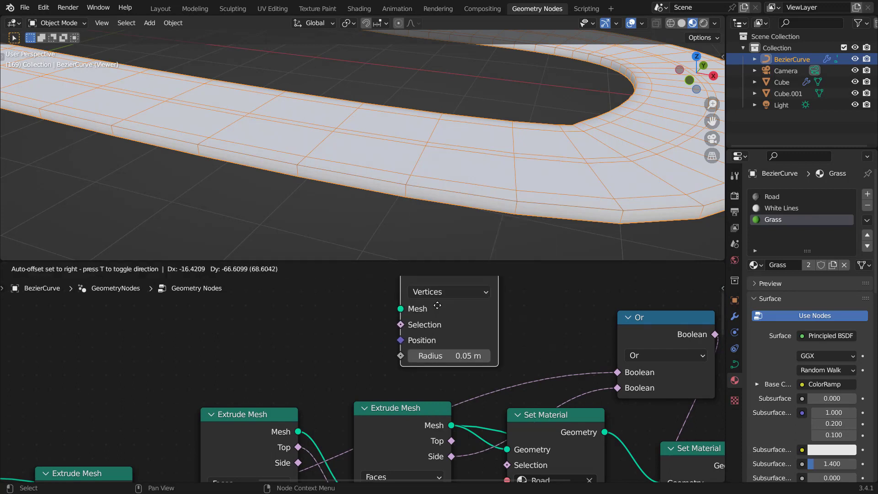
# Step: Connect the Extrude Mesh node's Mesh output to the Mesh to Points Mesh input
pyautogui.moveTo(462, 397); pyautogui.dragTo(456, 385, button='middle')
pyautogui.moveTo(446, 414); pyautogui.dragTo(404, 337)
pyautogui.moveTo(400, 336); pyautogui.dragTo(400, 336)
pyautogui.keyDown('shift'); pyautogui.scroll(3, 411, 332); pyautogui.keyUp('shift')
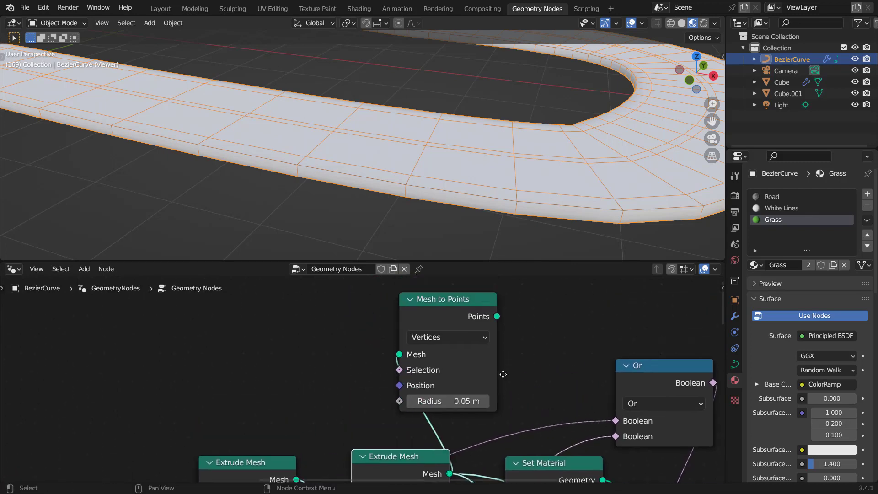
# Step: Preview the Mesh to Points output and feed the Extrude Mesh Side output into its Selection input
pyautogui.keyDown('ctrl'); pyautogui.keyDown('shift'); pyautogui.click(434, 327); pyautogui.keyUp('shift'); pyautogui.keyUp('ctrl')
pyautogui.moveTo(454, 327); pyautogui.dragTo(491, 309)
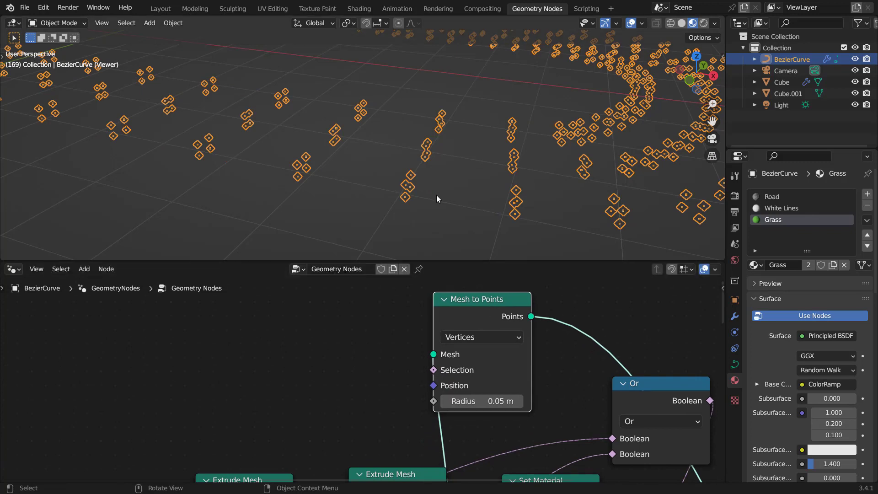
pyautogui.moveTo(436, 195); pyautogui.dragTo(432, 196, button='middle')
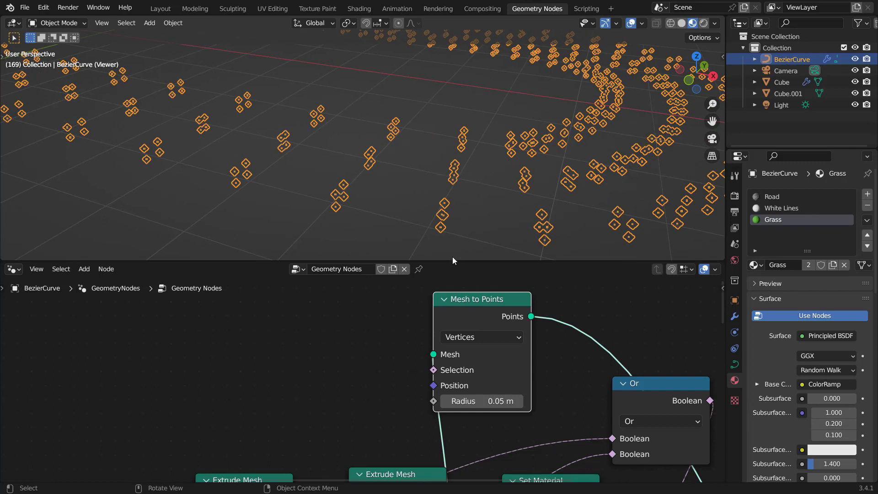
pyautogui.moveTo(440, 334); pyautogui.dragTo(438, 411, button='middle')
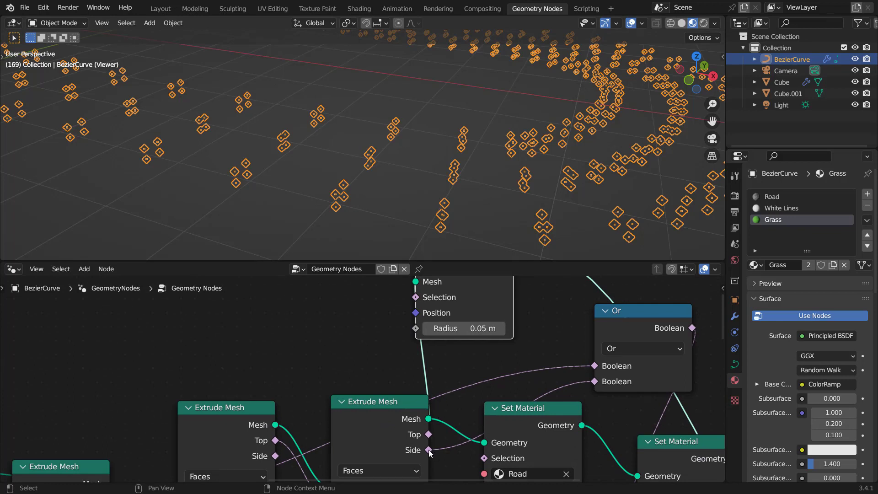
pyautogui.moveTo(429, 450); pyautogui.dragTo(418, 370)
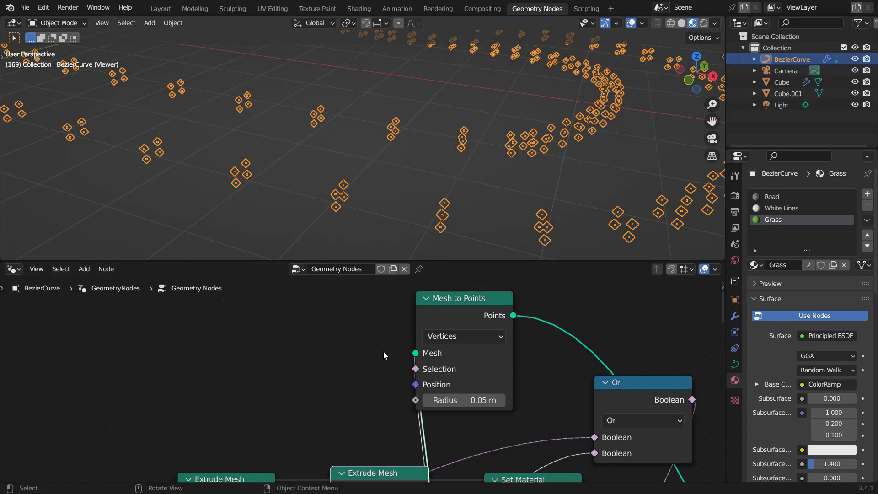
# Step: Add a Boolean Math node set to And to the racetrack's node tree
pyautogui.moveTo(384, 354); pyautogui.dragTo(375, 288, button='middle')
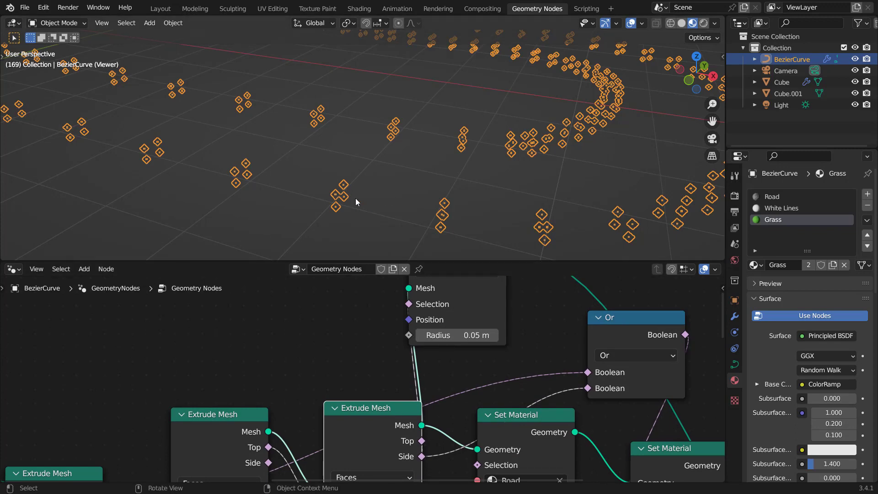
pyautogui.moveTo(426, 349); pyautogui.dragTo(432, 402, button='middle')
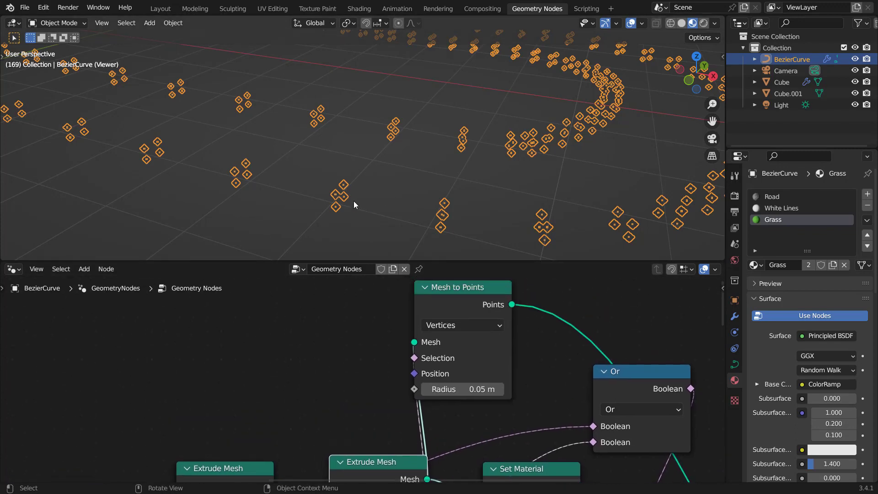
pyautogui.keyDown('shift'); pyautogui.moveTo(353, 201); pyautogui.dragTo(265, 146, button='middle'); pyautogui.keyUp('shift')
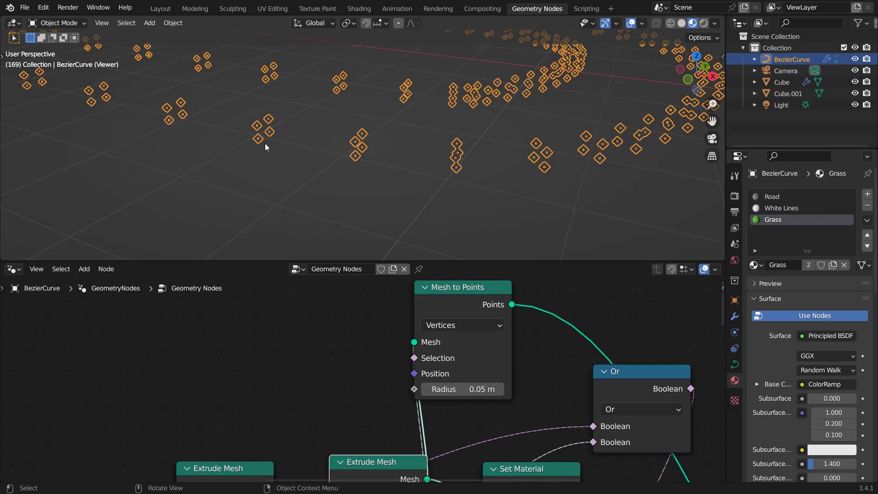
pyautogui.keyDown('shift'); pyautogui.moveTo(279, 125); pyautogui.dragTo(289, 154, button='middle'); pyautogui.keyUp('shift')
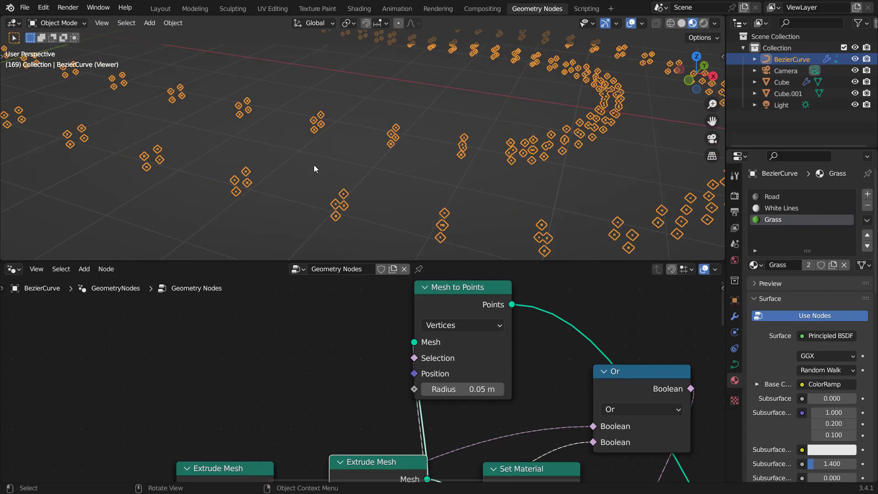
pyautogui.scroll(-2, 385, 315)
pyautogui.hotkey('shift', 'a')
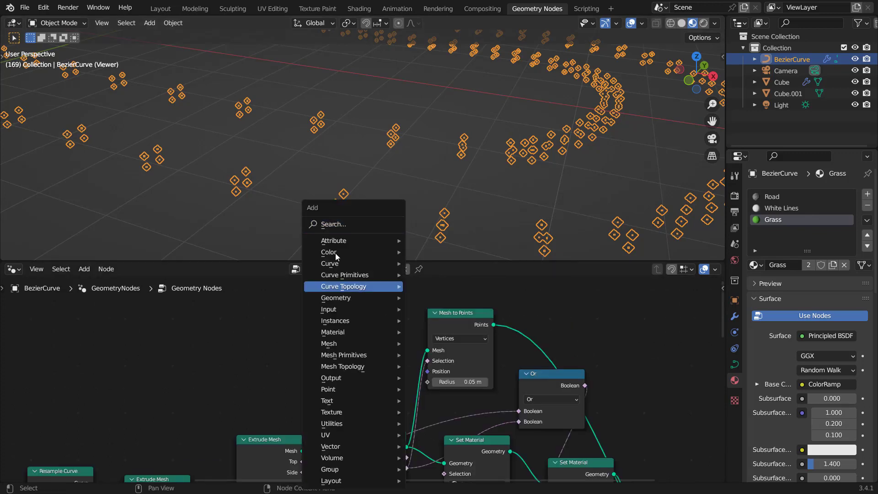
pyautogui.write('boole')
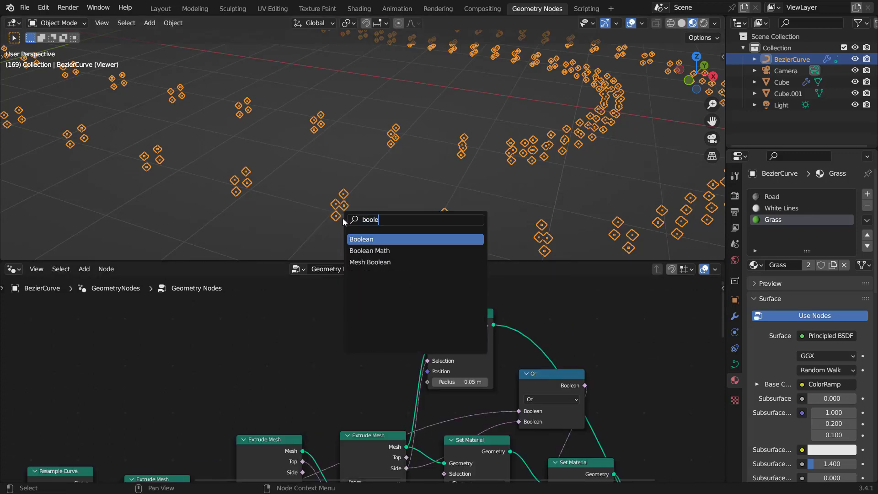
pyautogui.click(383, 251)
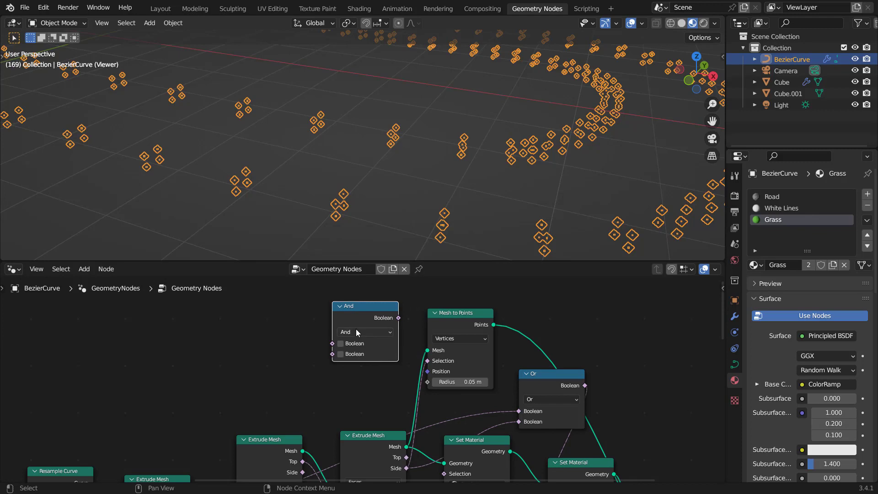
# Step: Reroute the Extrude Mesh Side link into the And node's second Boolean input
pyautogui.scroll(2, 356, 329)
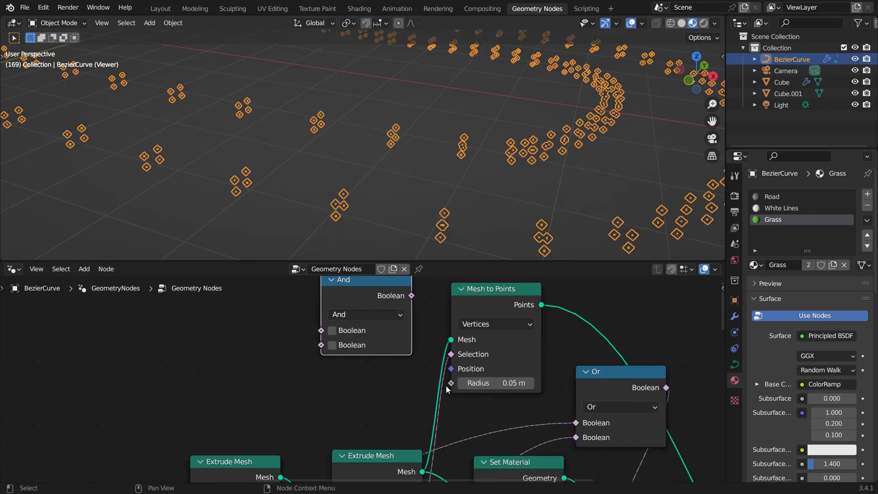
pyautogui.moveTo(452, 354); pyautogui.dragTo(316, 349)
pyautogui.moveTo(296, 332); pyautogui.dragTo(382, 382, button='middle')
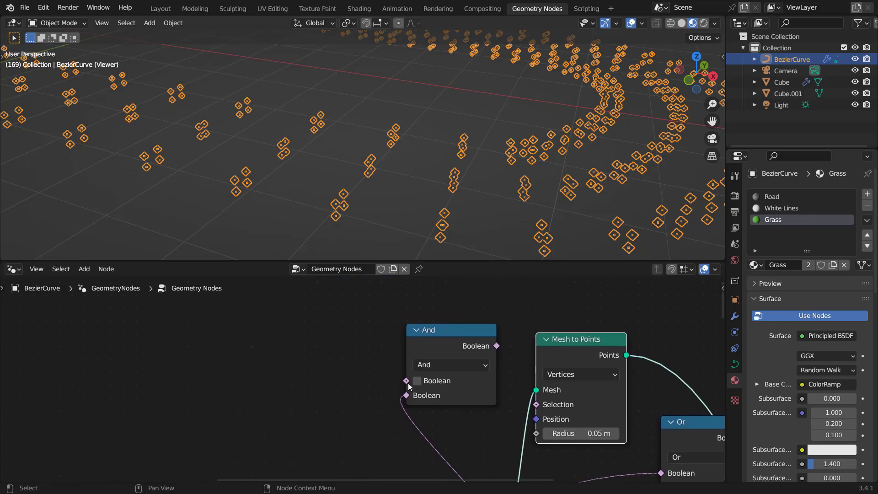
# Step: Add a Compare node feeding the And node's first input and set its data type to Vector
pyautogui.moveTo(405, 381); pyautogui.dragTo(304, 338)
pyautogui.write('com')
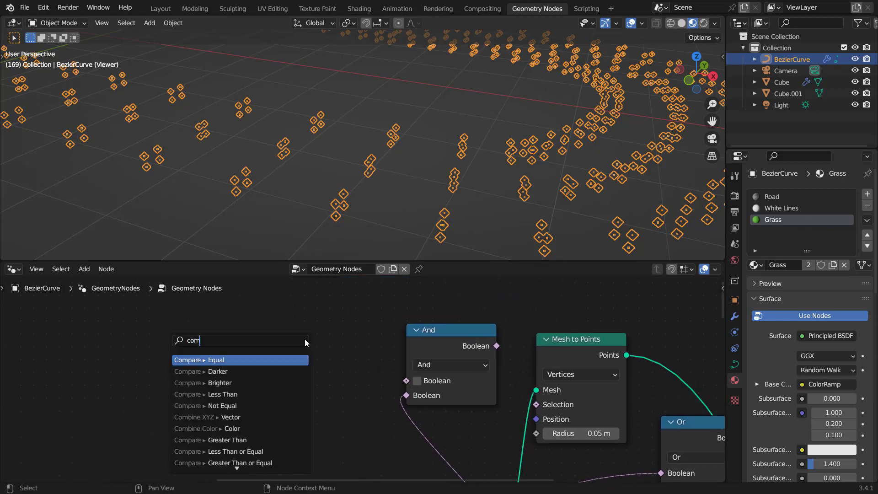
pyautogui.write('pare')
pyautogui.press('Return')
pyautogui.click(279, 318)
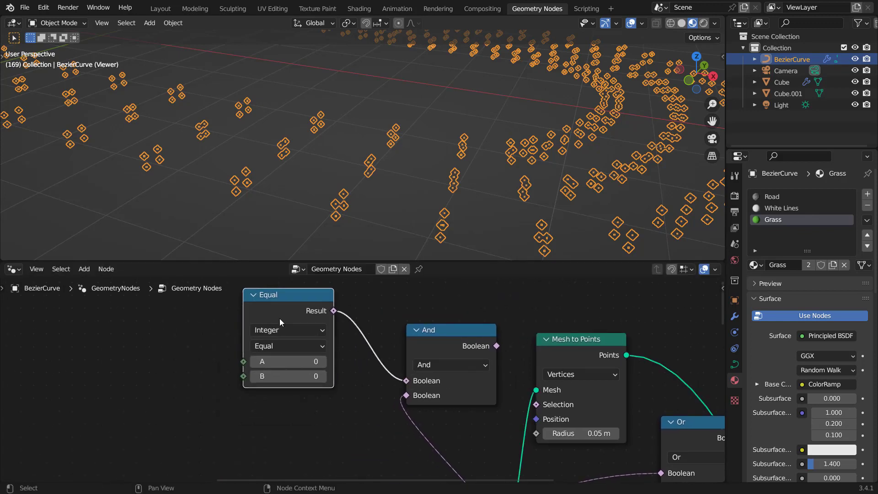
pyautogui.click(288, 329)
pyautogui.click(272, 371)
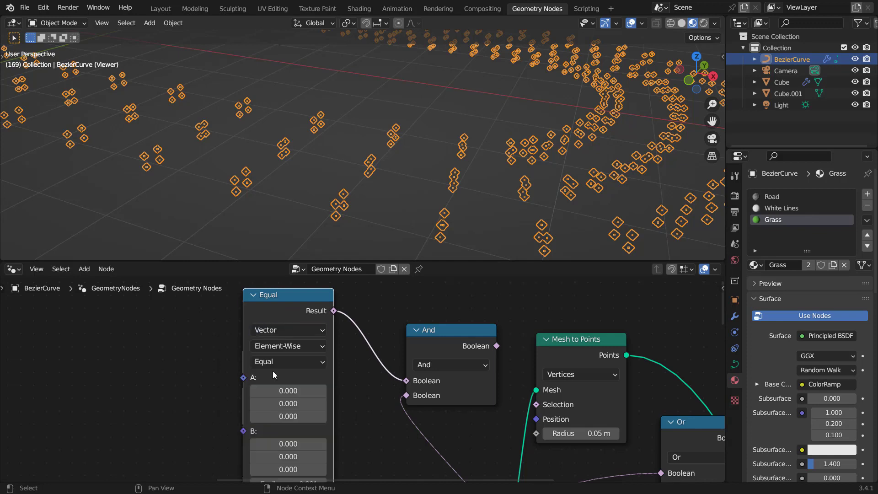
# Step: Set the Compare node's operation to Not Equal
pyautogui.moveTo(288, 307); pyautogui.dragTo(305, 276)
pyautogui.moveTo(319, 380); pyautogui.dragTo(340, 344, button='middle')
pyautogui.click(323, 295)
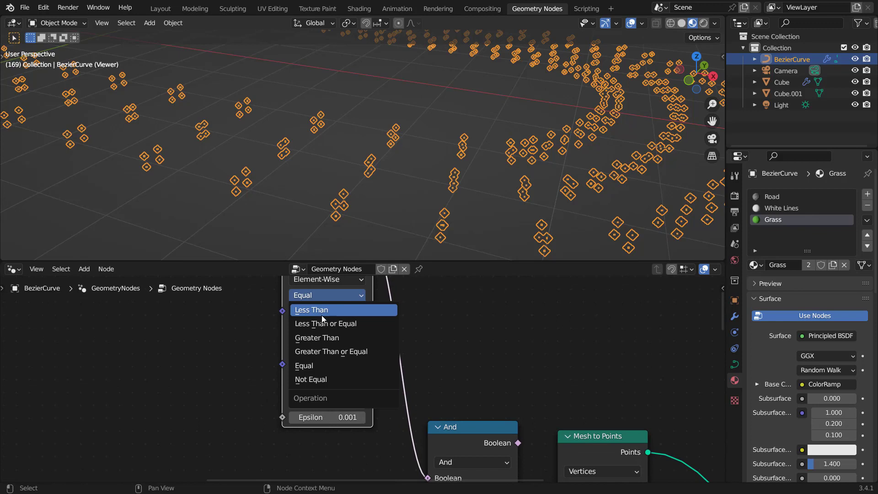
pyautogui.click(320, 364)
pyautogui.scroll(-2, 383, 351)
pyautogui.moveTo(336, 285); pyautogui.dragTo(338, 325)
pyautogui.moveTo(351, 383); pyautogui.dragTo(403, 364, button='middle')
pyautogui.scroll(4, 362, 372)
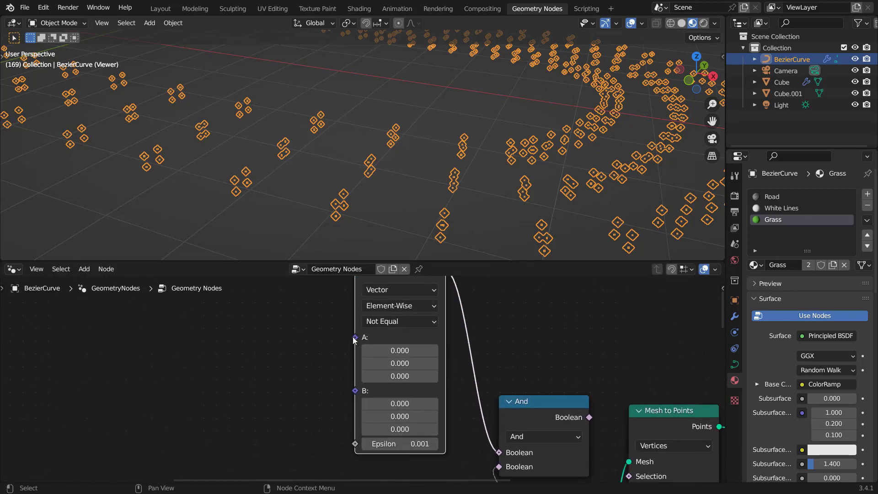
# Step: Connect a Normal input node to the Not Equal node's A input
pyautogui.moveTo(355, 337); pyautogui.dragTo(303, 335)
pyautogui.write('normal')
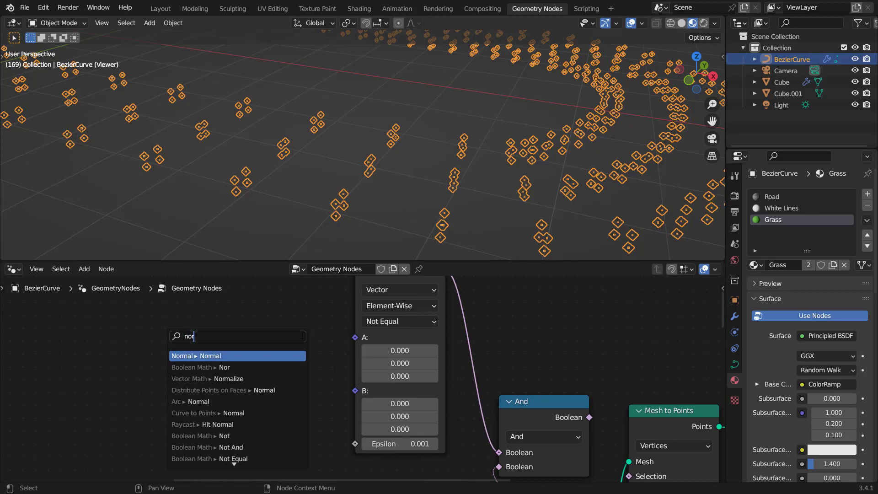
pyautogui.click(250, 356)
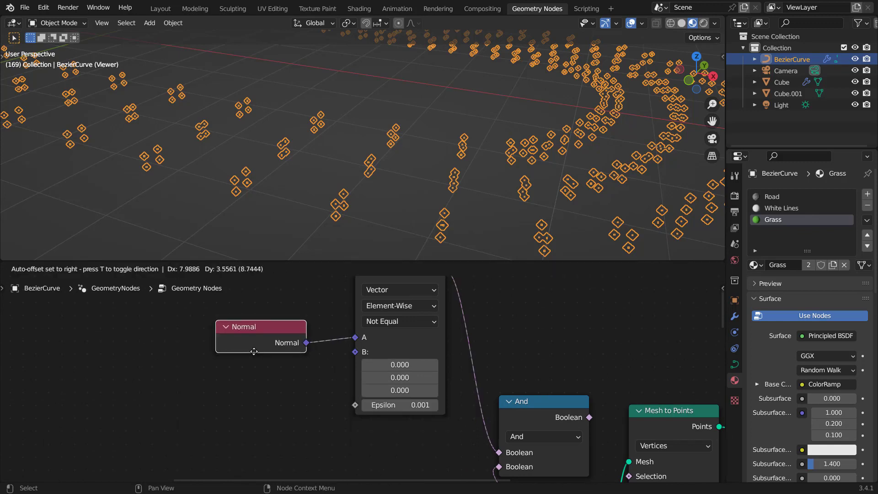
# Step: Set the Not Equal node's B vector to 0, 0, 1
pyautogui.scroll(2, 425, 406)
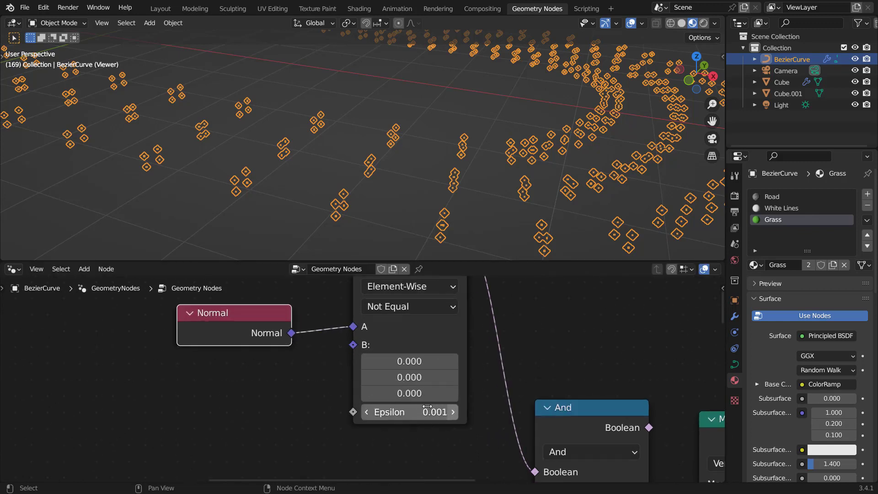
pyautogui.click(400, 396)
pyautogui.click(461, 356)
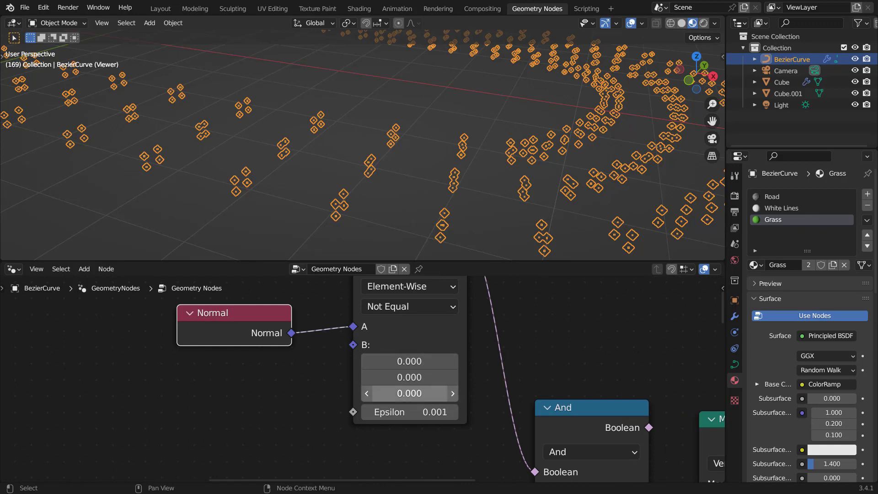
pyautogui.click(409, 393)
pyautogui.write('1')
pyautogui.press('Return')
# Step: Connect the And node's output to the Mesh to Points Selection input
pyautogui.scroll(-3, 559, 360)
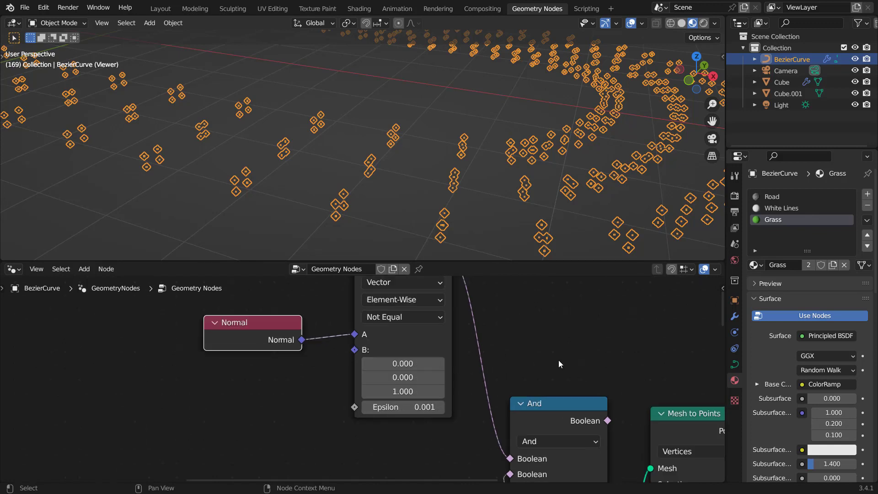
pyautogui.moveTo(418, 402); pyautogui.dragTo(538, 423)
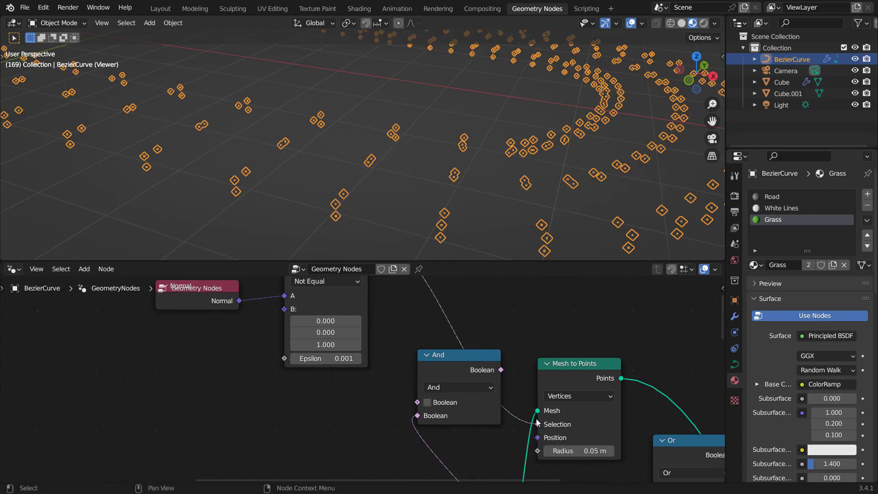
pyautogui.moveTo(358, 338); pyautogui.dragTo(400, 403, button='middle')
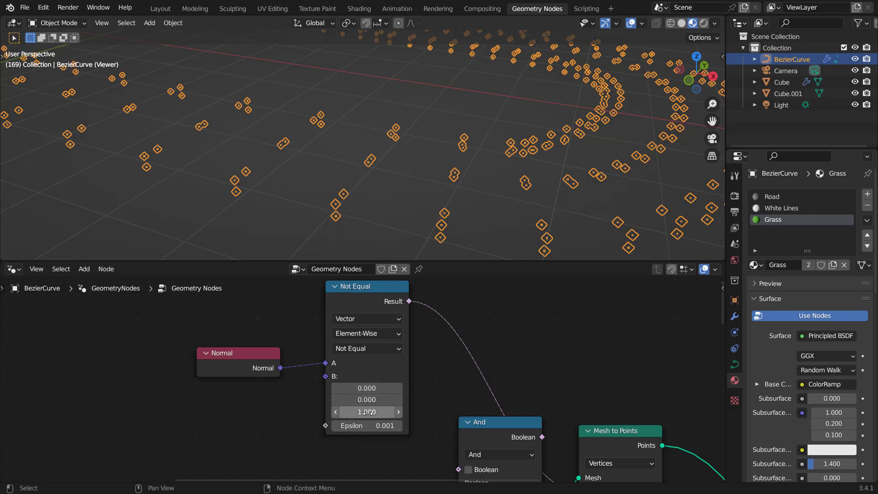
# Step: Adjust the Not Equal node's Epsilon value and undo the last change
pyautogui.moveTo(367, 426); pyautogui.dragTo(373, 426)
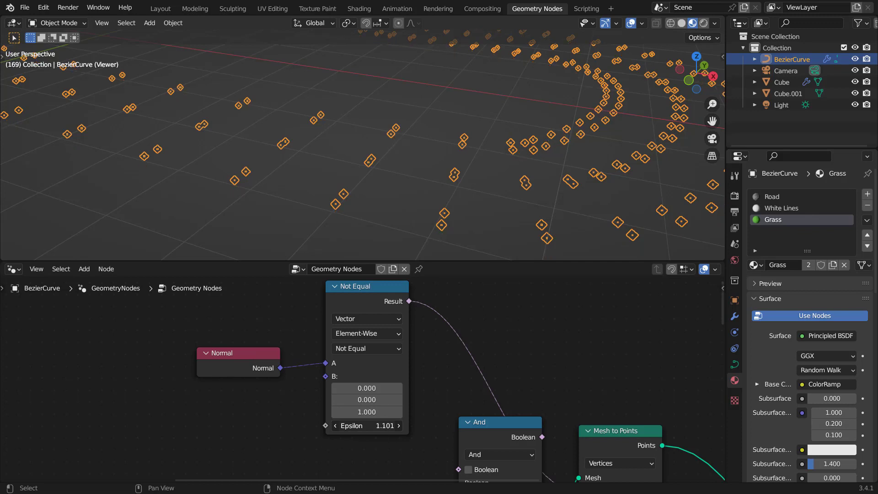
pyautogui.moveTo(359, 425); pyautogui.dragTo(362, 426)
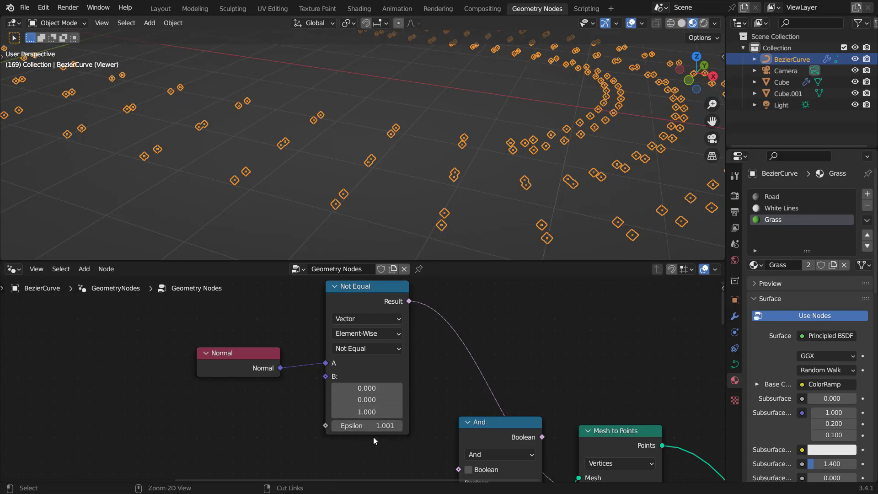
pyautogui.hotkey('ctrl', 'z')
# Step: Set the Not Equal node's Epsilon to 1.811
pyautogui.moveTo(431, 433); pyautogui.dragTo(361, 443, button='middle')
pyautogui.moveTo(333, 302); pyautogui.dragTo(381, 406)
pyautogui.moveTo(465, 375); pyautogui.dragTo(504, 430)
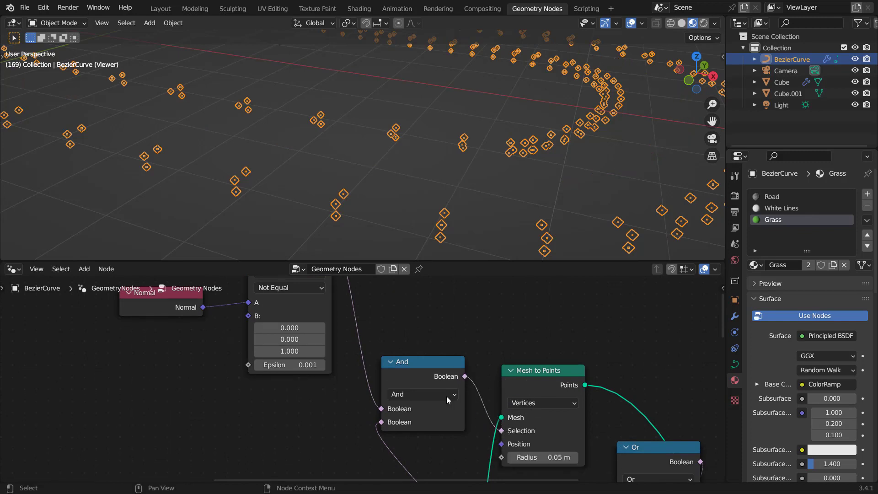
pyautogui.moveTo(349, 363); pyautogui.dragTo(430, 391, button='middle')
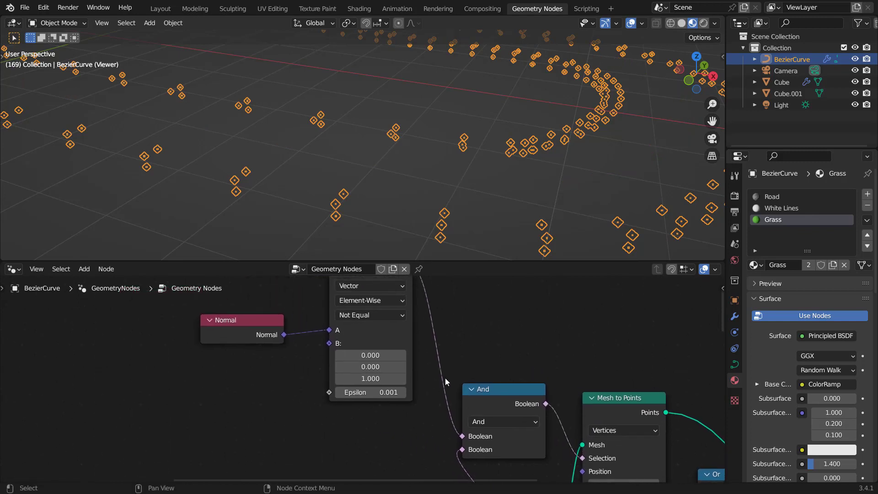
pyautogui.moveTo(370, 392); pyautogui.dragTo(393, 392)
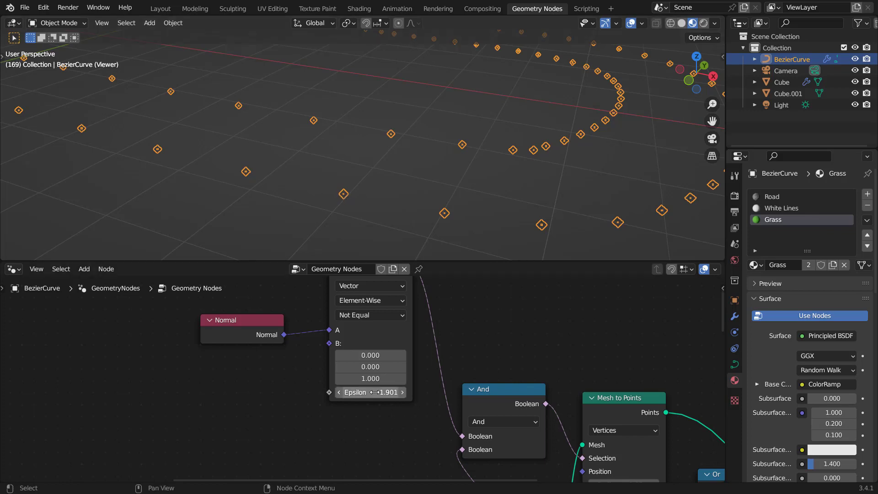
pyautogui.scroll(1, 388, 416)
pyautogui.moveTo(388, 394); pyautogui.dragTo(381, 394)
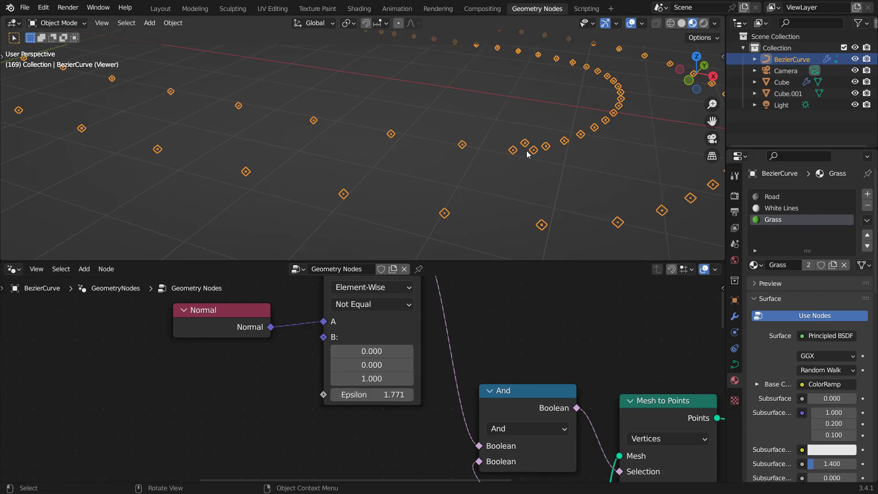
pyautogui.moveTo(382, 394); pyautogui.dragTo(384, 394)
# Step: Add an Instance on Points node beside the Mesh to Points node
pyautogui.scroll(-5, 393, 151)
pyautogui.moveTo(393, 151); pyautogui.dragTo(384, 165, button='middle')
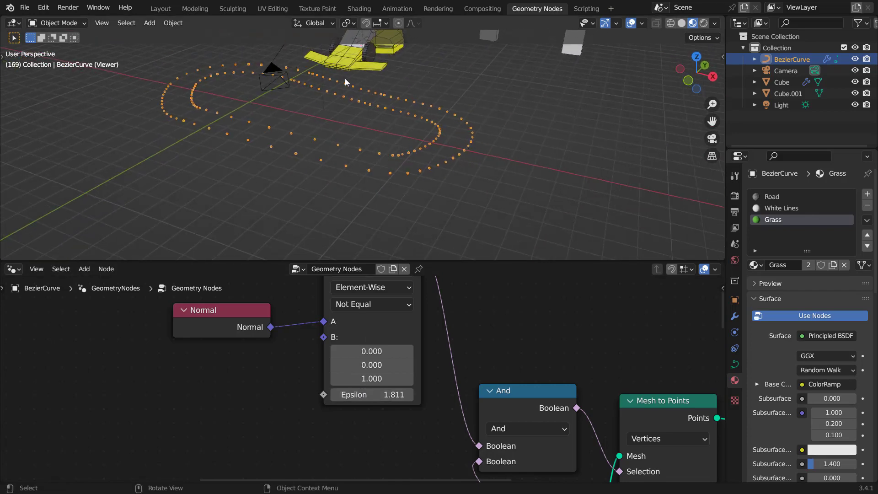
pyautogui.scroll(-2, 507, 404)
pyautogui.moveTo(586, 438); pyautogui.dragTo(368, 356, button='middle')
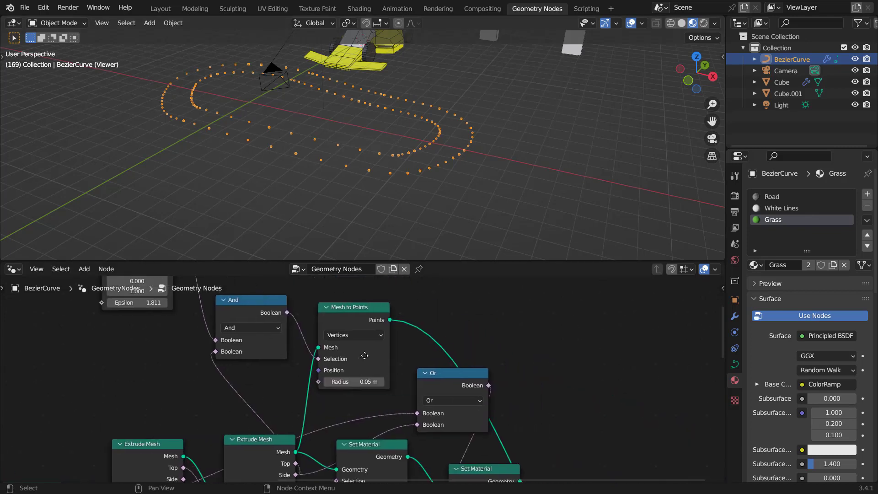
pyautogui.moveTo(425, 352); pyautogui.dragTo(467, 338, button='middle')
pyautogui.hotkey('shift', 'a')
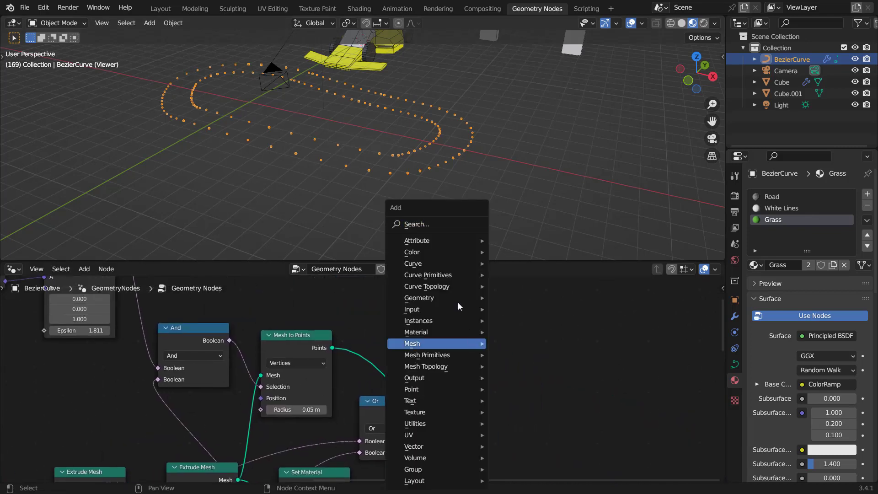
pyautogui.click(447, 222)
pyautogui.write('instance')
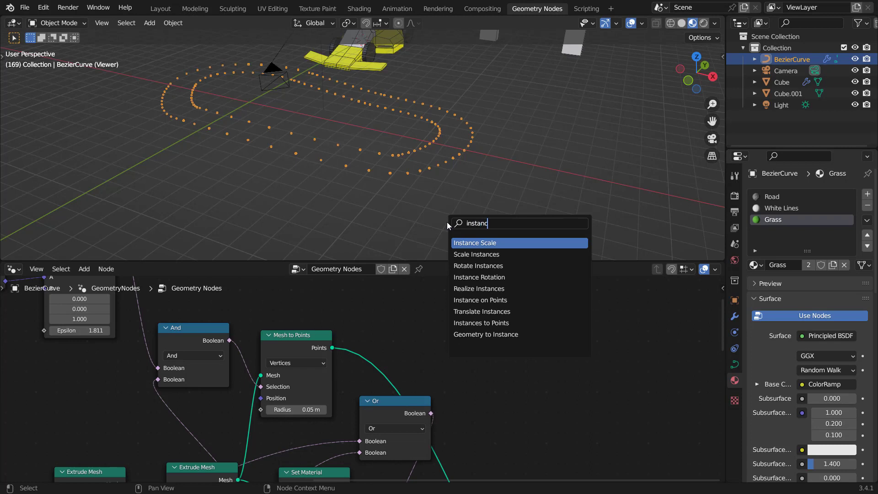
pyautogui.press('Down')
pyautogui.press('Down')
pyautogui.press('Down')
pyautogui.press('Down')
pyautogui.press('Down')
pyautogui.press('Return')
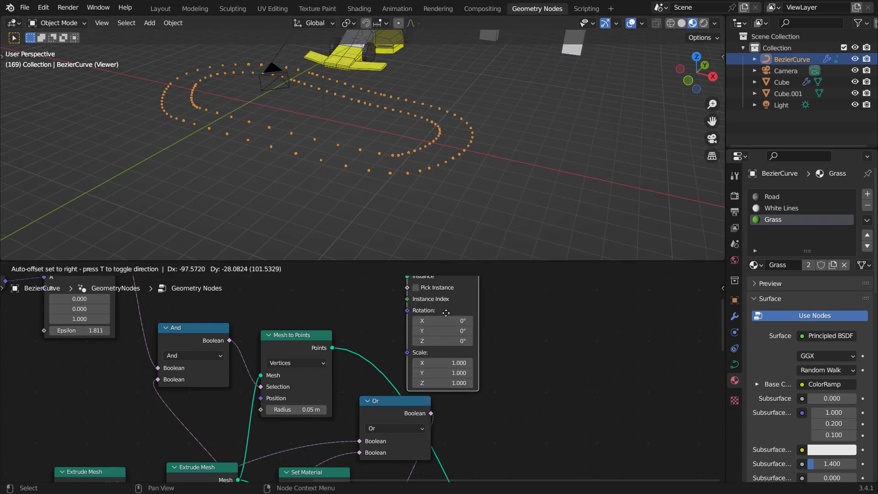
pyautogui.click(392, 316)
# Step: Connect the Mesh to Points output to the Instance on Points Points input
pyautogui.scroll(-2, 489, 342)
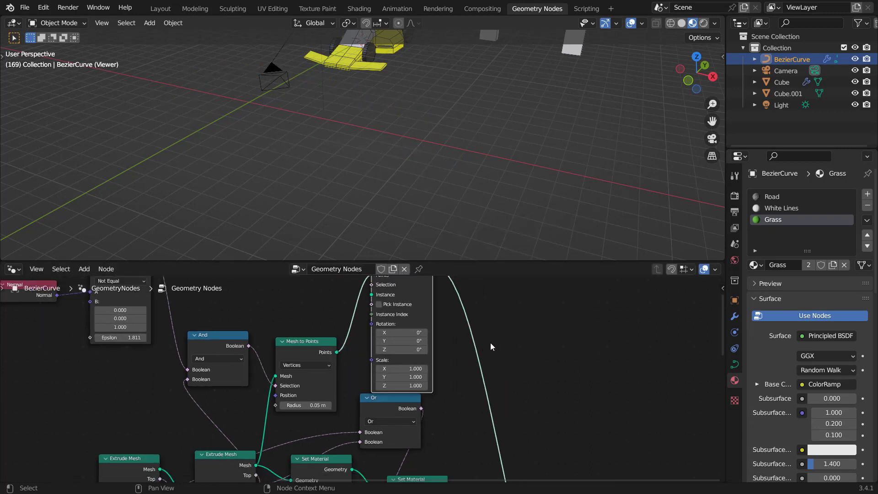
pyautogui.moveTo(434, 310); pyautogui.dragTo(430, 367, button='middle')
pyautogui.press('g')
pyautogui.click(507, 355)
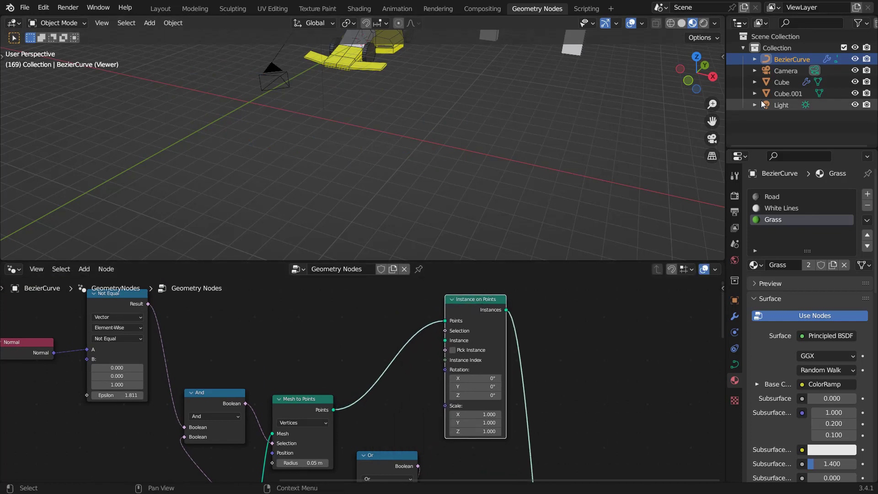
# Step: Add an Object Info node for Cube.001 and connect its Geometry to the Instance input
pyautogui.moveTo(780, 92); pyautogui.dragTo(336, 331)
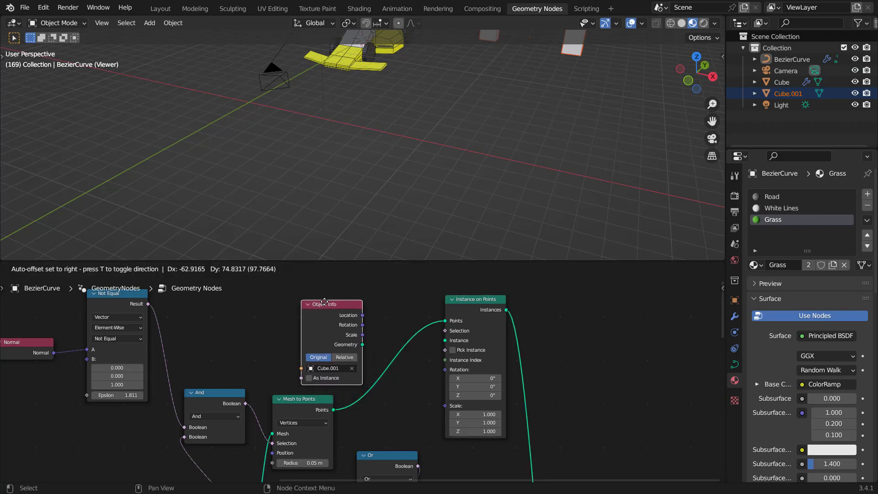
pyautogui.click(330, 310)
pyautogui.scroll(2, 372, 353)
pyautogui.moveTo(362, 328); pyautogui.dragTo(484, 321)
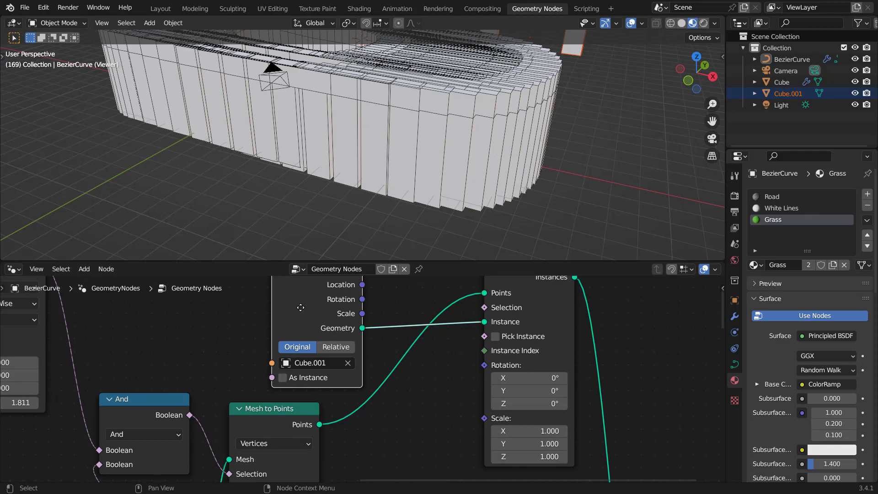
# Step: Set the Instance on Points scale to 0.08 on all axes
pyautogui.moveTo(301, 309); pyautogui.dragTo(273, 311)
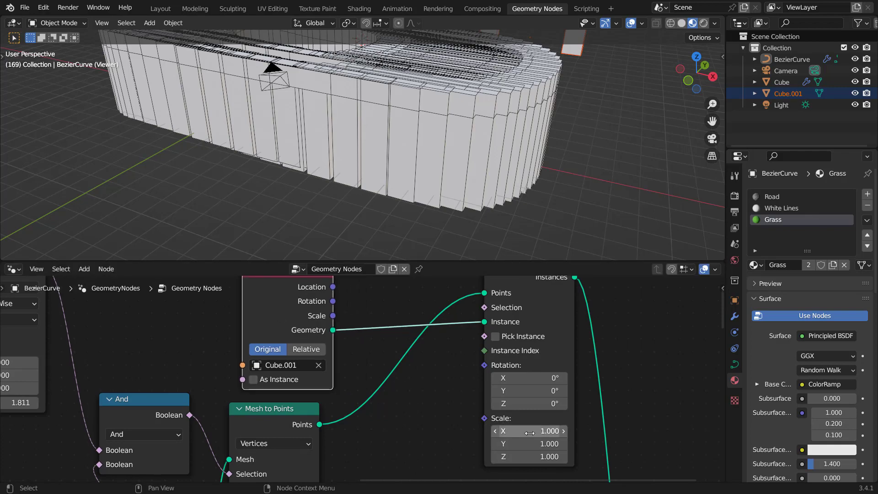
pyautogui.moveTo(529, 432); pyautogui.dragTo(465, 456)
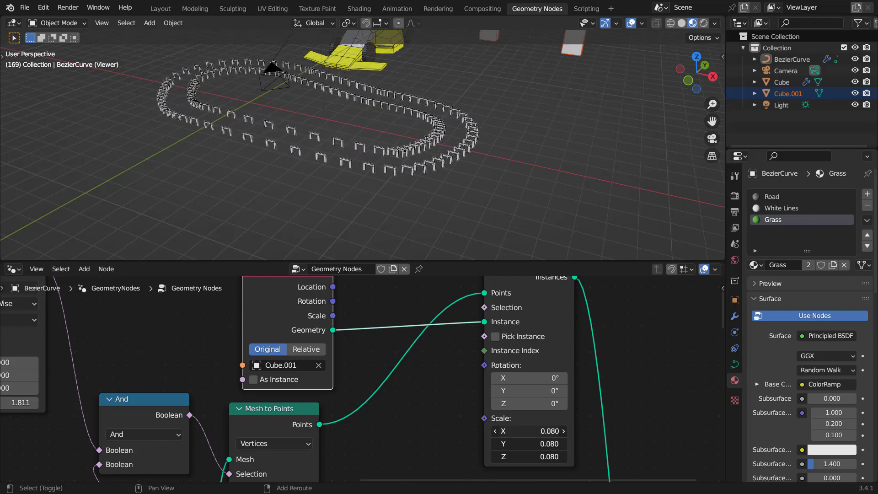
# Step: Add an Align Euler to Vector node linked to the Instance on Points Rotation input
pyautogui.moveTo(329, 125); pyautogui.dragTo(373, 143, button='middle')
pyautogui.scroll(6, 372, 165)
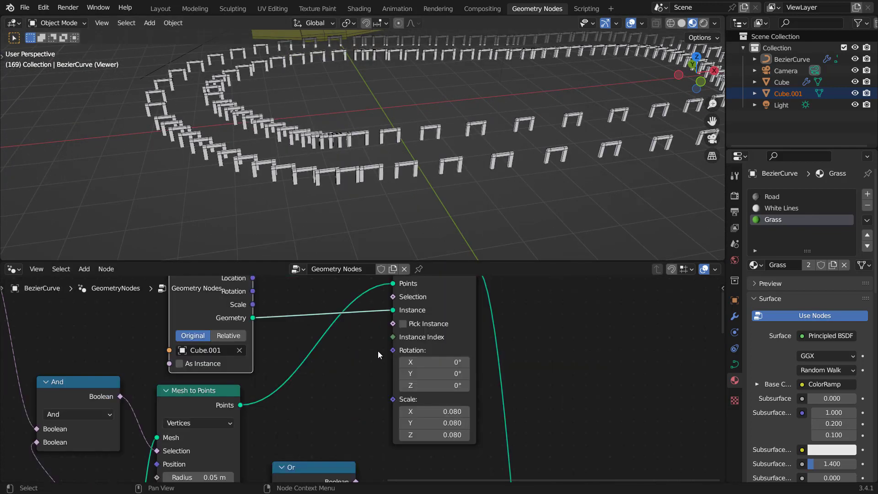
pyautogui.moveTo(378, 352); pyautogui.dragTo(438, 383, button='middle')
pyautogui.moveTo(445, 384); pyautogui.dragTo(162, 325)
pyautogui.write('align')
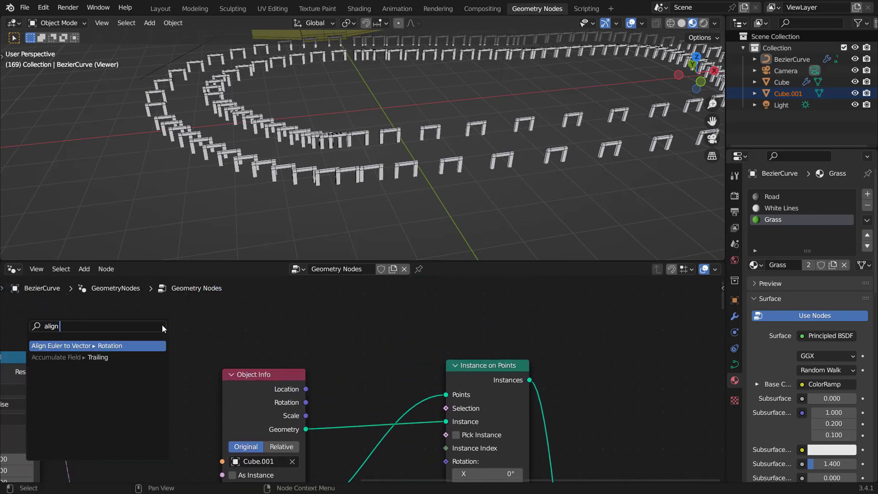
pyautogui.write(' e')
pyautogui.press('Return')
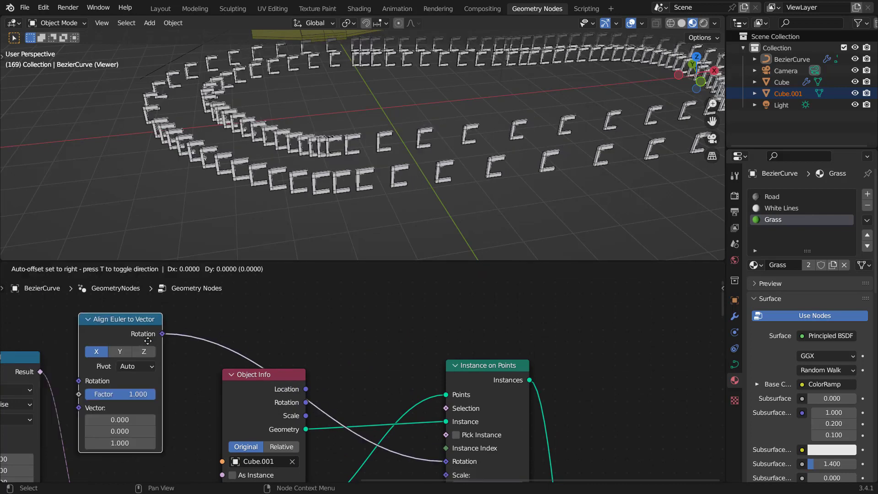
pyautogui.click(174, 346)
pyautogui.moveTo(173, 346); pyautogui.dragTo(257, 363, button='middle')
pyautogui.moveTo(230, 319); pyautogui.dragTo(230, 305)
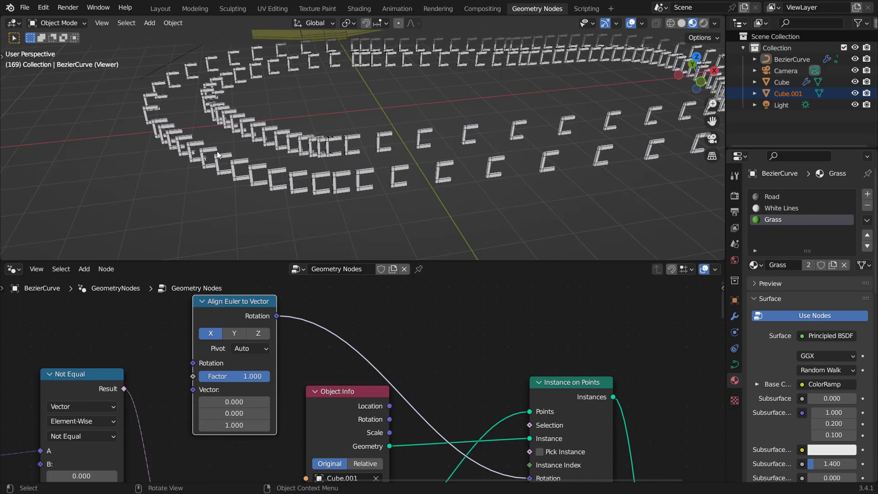
# Step: Try linking a field into the Align Euler to Vector's Vector input while testing different axes and pivots
pyautogui.scroll(-5, 415, 366)
pyautogui.moveTo(322, 475); pyautogui.dragTo(443, 418, button='middle')
pyautogui.moveTo(428, 480); pyautogui.dragTo(427, 402, button='middle')
pyautogui.scroll(-4, 425, 404)
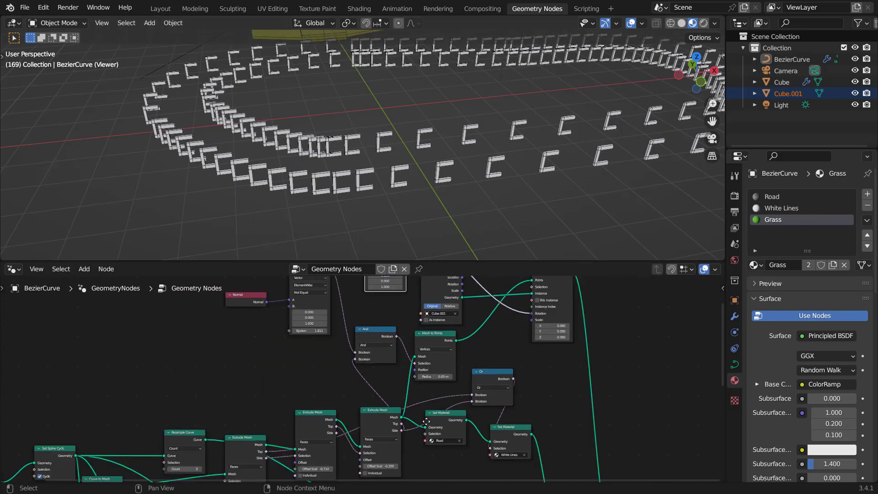
pyautogui.moveTo(411, 466); pyautogui.dragTo(446, 285, button='middle')
pyautogui.scroll(9, 419, 389)
pyautogui.moveTo(441, 347); pyautogui.dragTo(404, 408, button='middle')
pyautogui.moveTo(386, 401)
pyautogui.mouseDown()
pyautogui.moveTo(462, 242)
pyautogui.moveTo(368, 340)
pyautogui.moveTo(398, 410)
pyautogui.mouseUp()
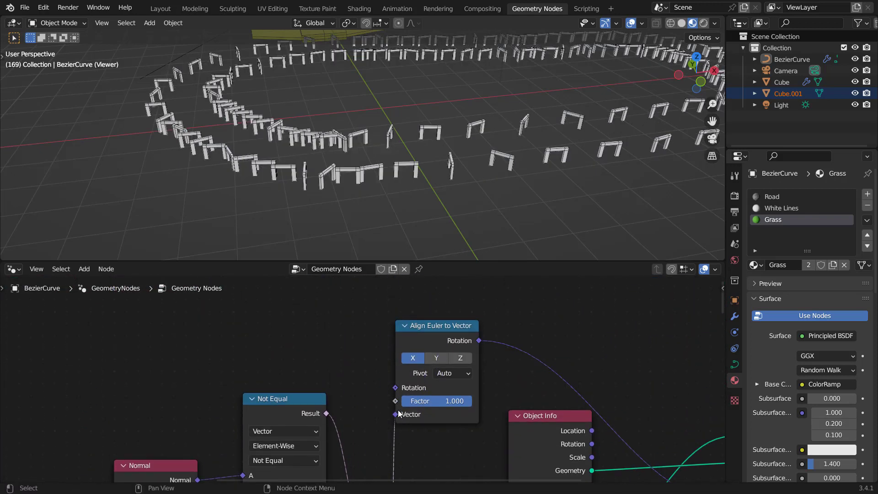
pyautogui.keyDown('ctrl'); pyautogui.scroll(-1, 449, 372); pyautogui.keyUp('ctrl')
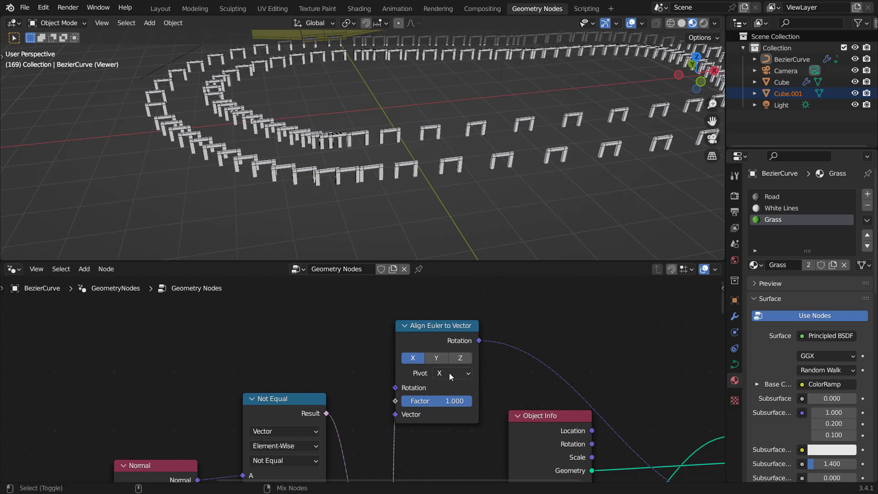
pyautogui.keyDown('ctrl'); pyautogui.scroll(1, 449, 372); pyautogui.keyUp('ctrl')
pyautogui.click(441, 358)
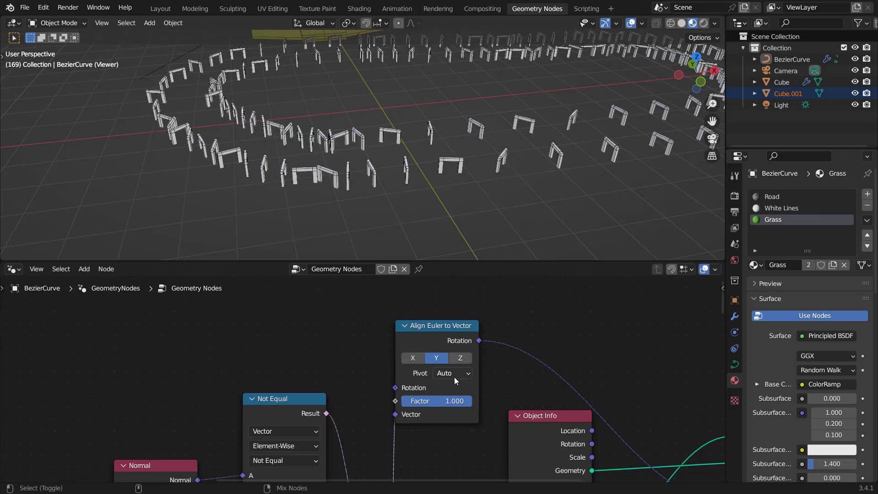
pyautogui.keyDown('ctrl'); pyautogui.scroll(-3, 454, 378); pyautogui.keyUp('ctrl')
pyautogui.click(456, 361)
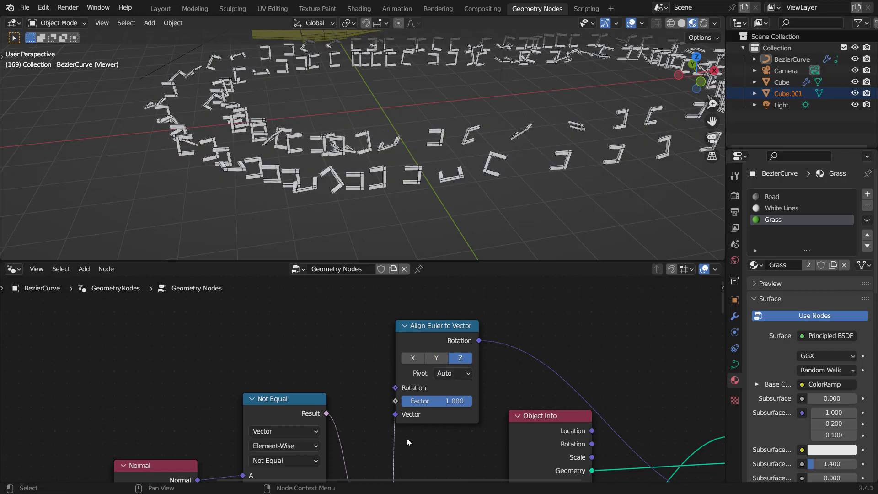
pyautogui.keyDown('ctrl'); pyautogui.moveTo(405, 440); pyautogui.dragTo(388, 432, button='right'); pyautogui.keyUp('ctrl')
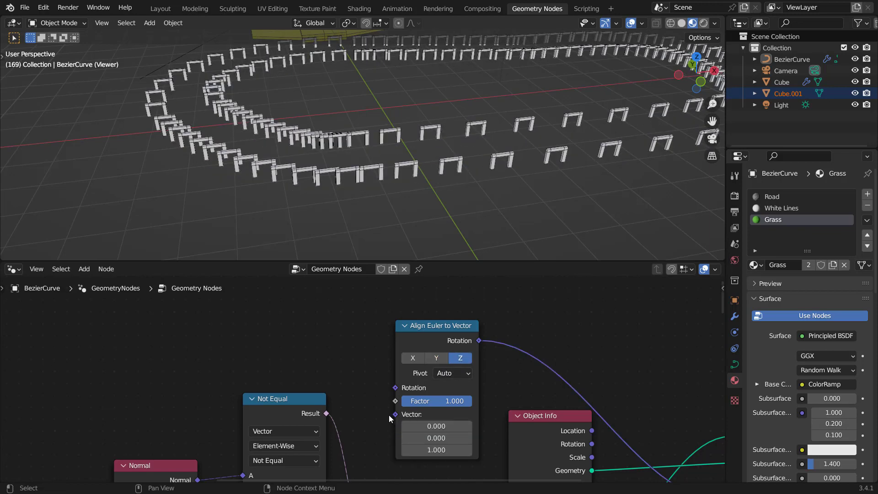
# Step: Insert a Capture Attribute node between the Group Input and the Set Spline Cyclic node
pyautogui.scroll(-6, 384, 416)
pyautogui.moveTo(353, 415); pyautogui.dragTo(468, 343, button='middle')
pyautogui.moveTo(323, 392); pyautogui.dragTo(417, 337, button='middle')
pyautogui.moveTo(357, 401)
pyautogui.mouseDown(button='middle')
pyautogui.moveTo(388, 348)
pyautogui.moveTo(417, 343)
pyautogui.mouseUp(button='middle')
pyautogui.scroll(3, 404, 355)
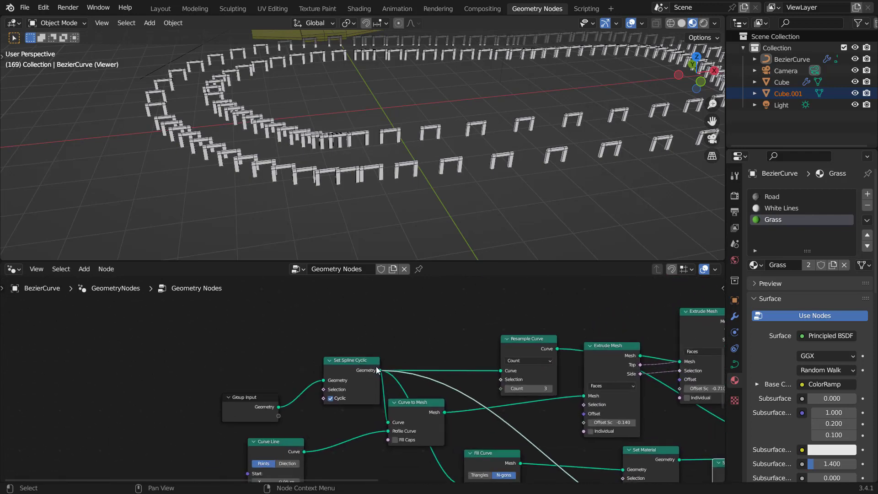
pyautogui.scroll(1, 378, 370)
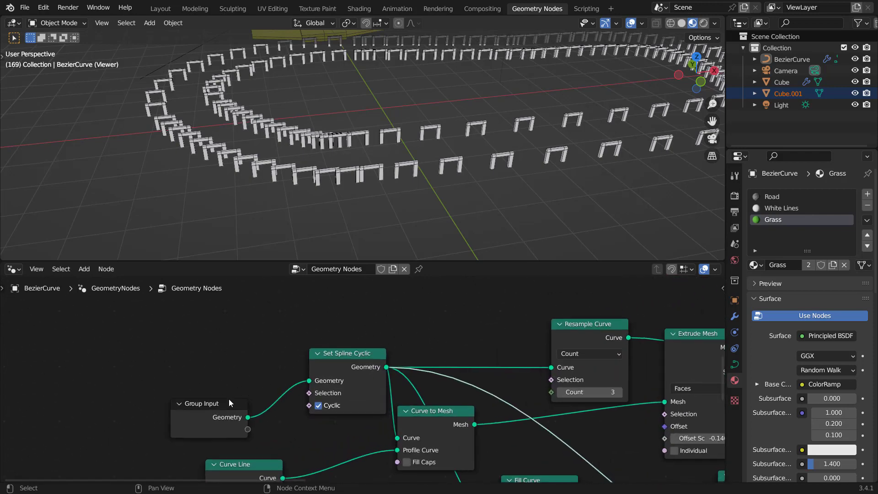
pyautogui.moveTo(229, 403); pyautogui.dragTo(151, 386)
pyautogui.moveTo(279, 286); pyautogui.dragTo(320, 308, button='middle')
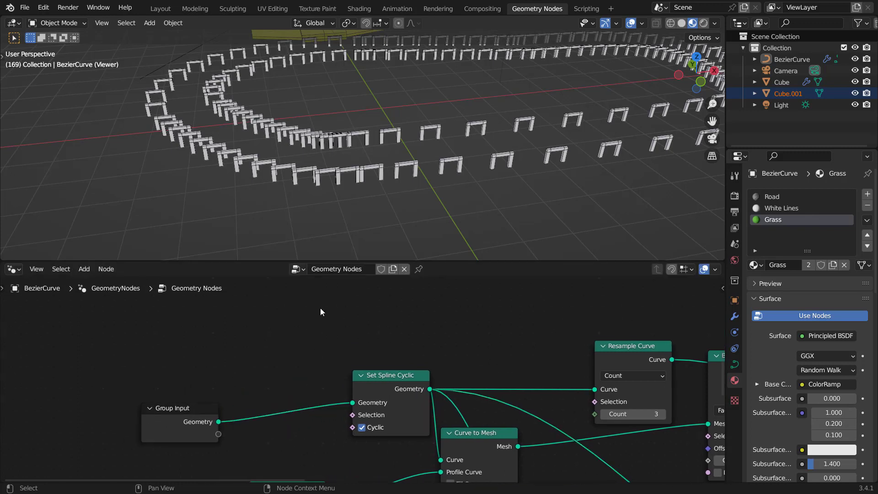
pyautogui.hotkey('shift', 'a')
pyautogui.click(297, 220)
pyautogui.write('ca')
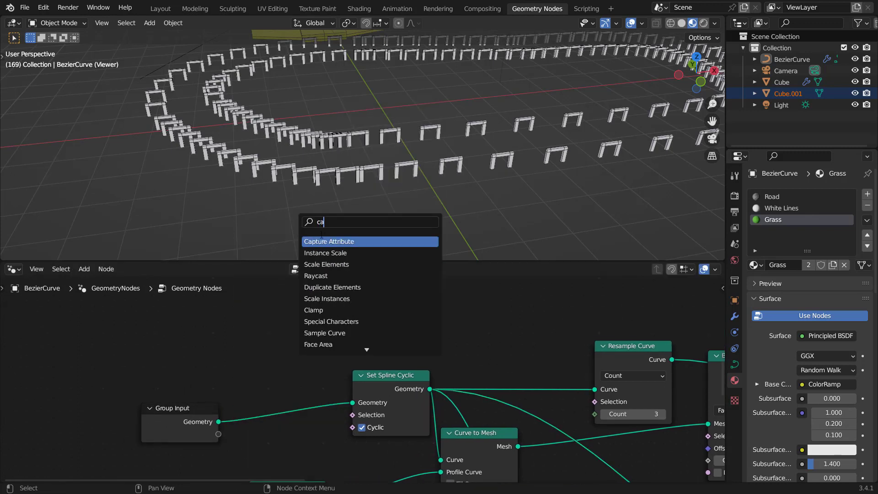
pyautogui.press('Return')
pyautogui.click(241, 389)
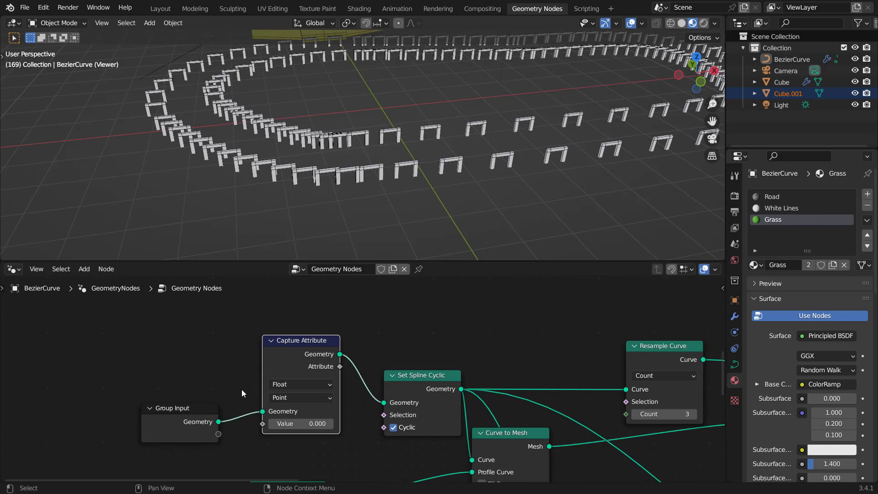
# Step: Set the Capture Attribute data type to Vector
pyautogui.moveTo(191, 409); pyautogui.dragTo(167, 410)
pyautogui.scroll(2, 320, 409)
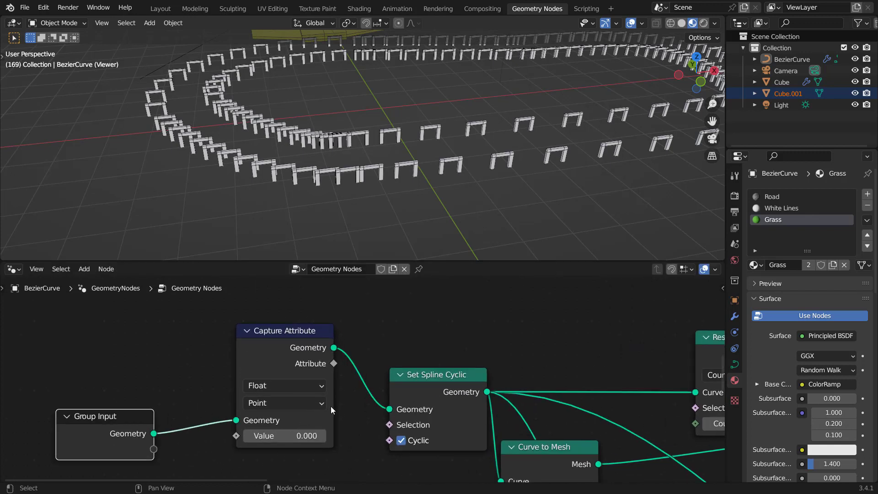
pyautogui.moveTo(331, 406); pyautogui.dragTo(376, 388, button='middle')
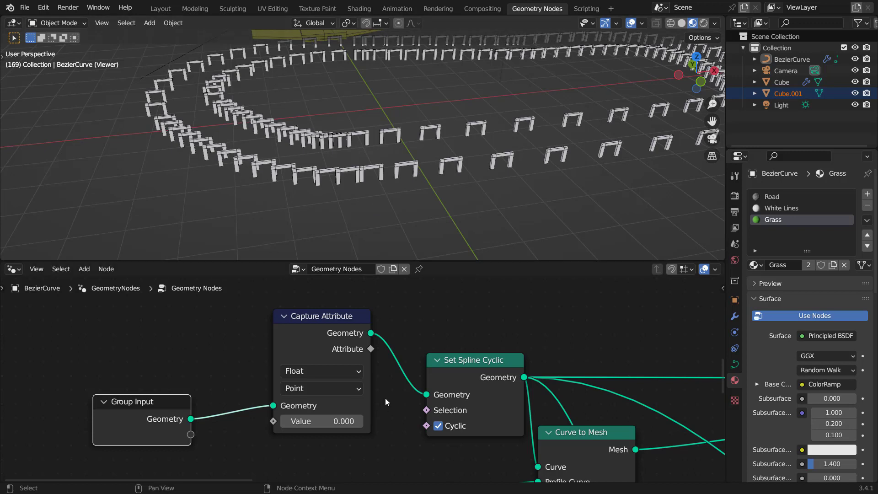
pyautogui.scroll(1, 322, 377)
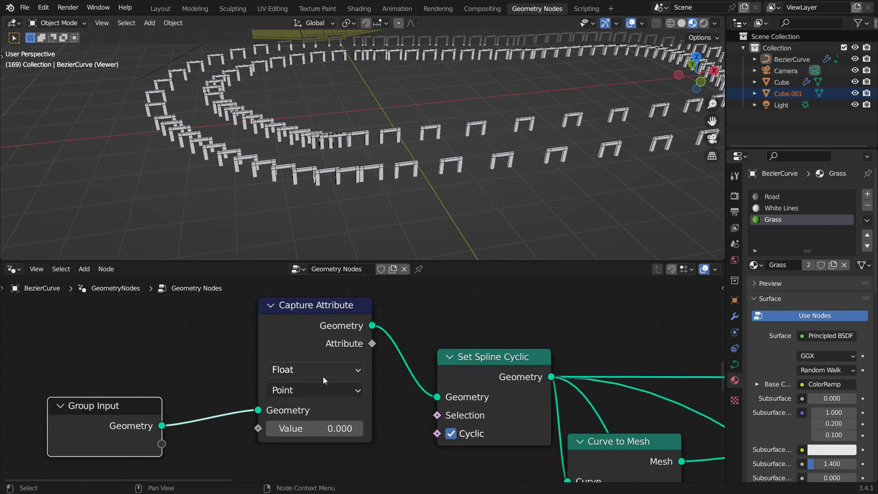
pyautogui.click(314, 371)
pyautogui.click(299, 315)
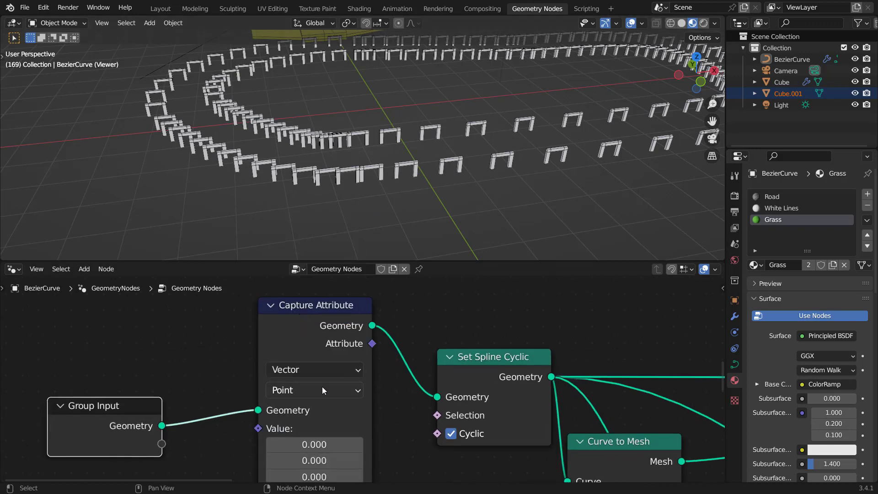
pyautogui.click(323, 336)
pyautogui.moveTo(310, 324); pyautogui.dragTo(307, 304)
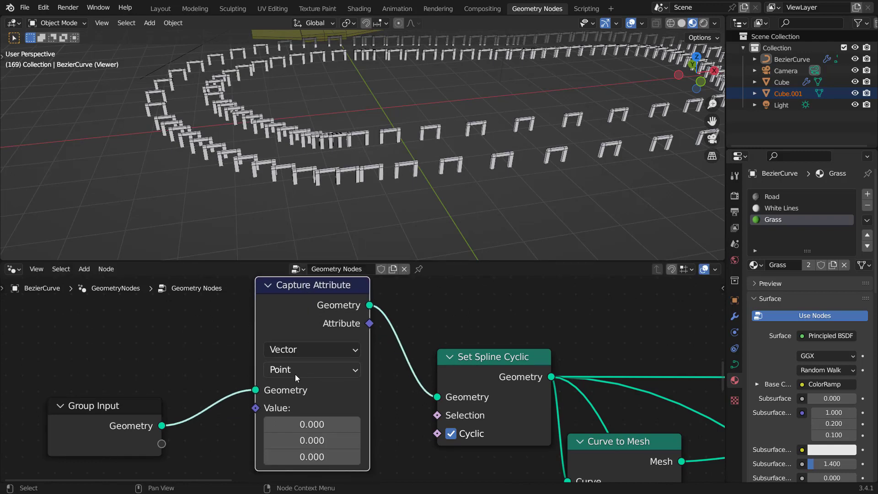
# Step: Connect a Curve Tangent node to the Capture Attribute's Value input
pyautogui.moveTo(256, 408); pyautogui.dragTo(172, 320)
pyautogui.write('ta')
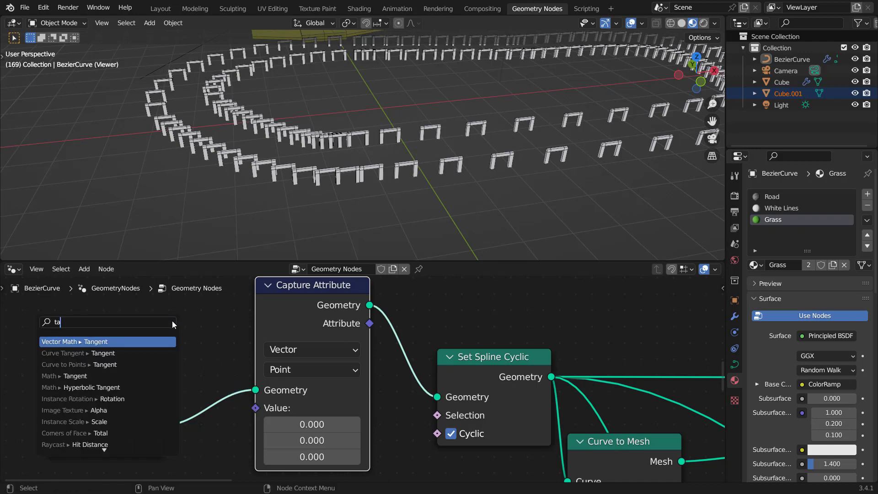
pyautogui.press('BackSpace')
pyautogui.press('BackSpace')
pyautogui.write('curve')
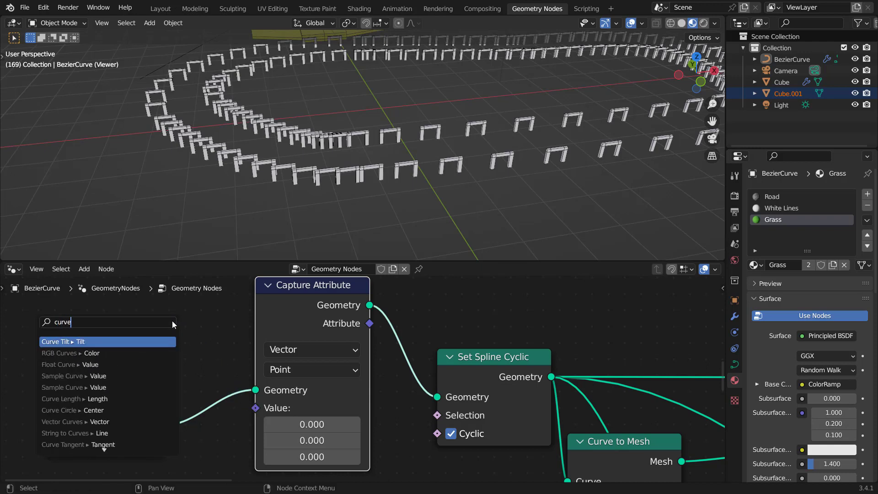
pyautogui.write(' tan')
pyautogui.click(128, 341)
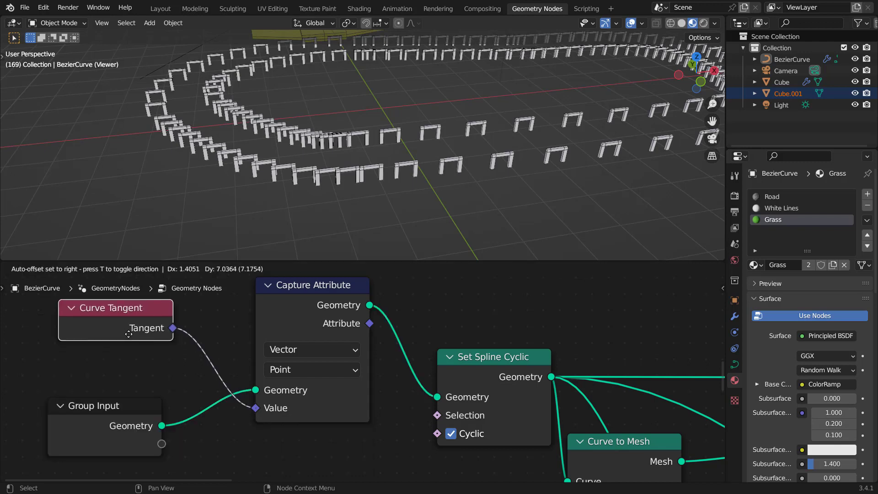
pyautogui.moveTo(237, 348); pyautogui.dragTo(227, 367, button='middle')
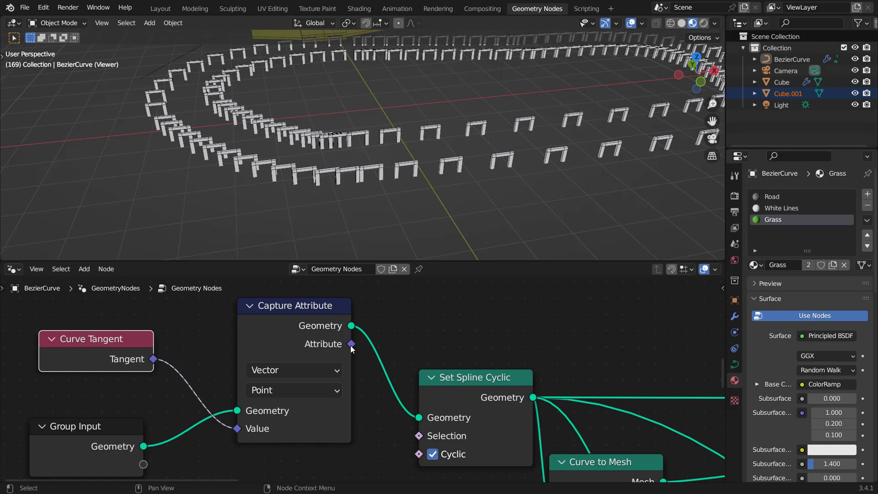
# Step: Connect the Capture Attribute's Attribute output to the Align Euler to Vector's Vector input
pyautogui.moveTo(351, 347)
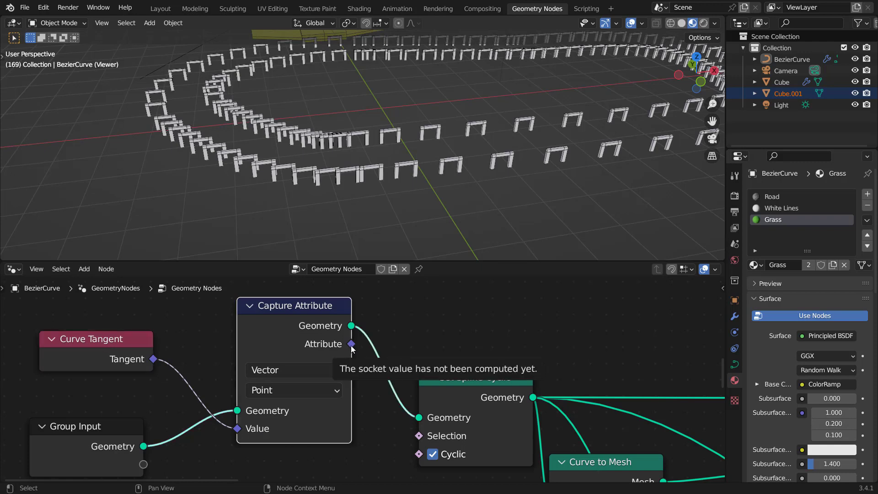
pyautogui.moveTo(351, 346); pyautogui.dragTo(455, 407)
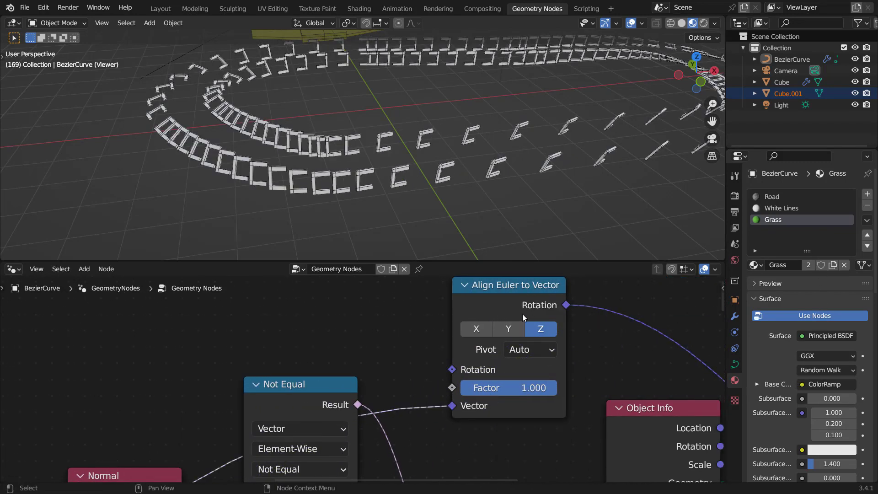
# Step: Set the Align Euler to Vector axis to X, keeping the pivot on Auto
pyautogui.keyDown('shift'); pyautogui.moveTo(483, 157); pyautogui.dragTo(471, 162, button='middle'); pyautogui.keyUp('shift')
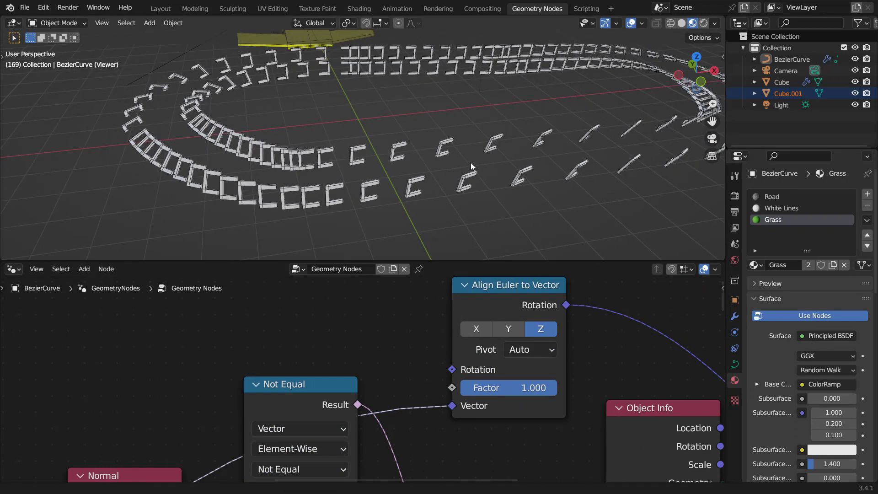
pyautogui.click(481, 329)
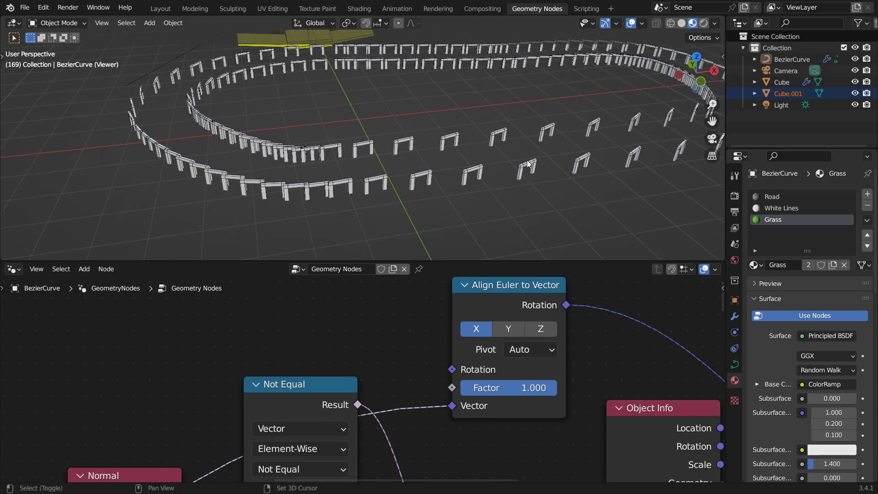
pyautogui.keyDown('shift'); pyautogui.moveTo(526, 160); pyautogui.dragTo(500, 182, button='middle'); pyautogui.keyUp('shift')
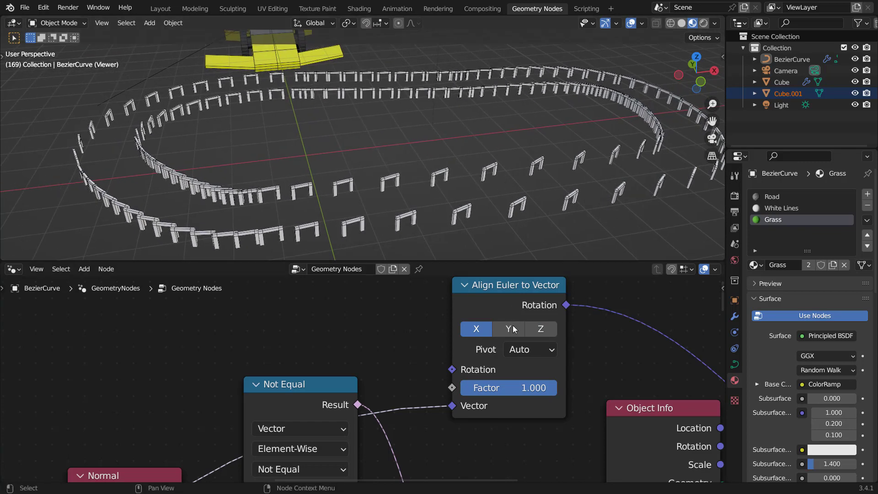
pyautogui.keyDown('ctrl'); pyautogui.scroll(-2, 525, 350); pyautogui.keyUp('ctrl')
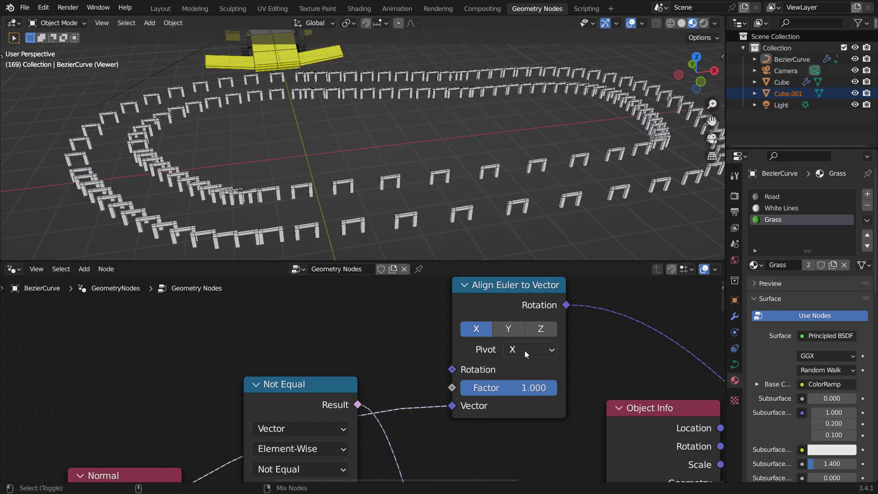
pyautogui.keyDown('ctrl'); pyautogui.scroll(-1, 525, 350); pyautogui.keyUp('ctrl')
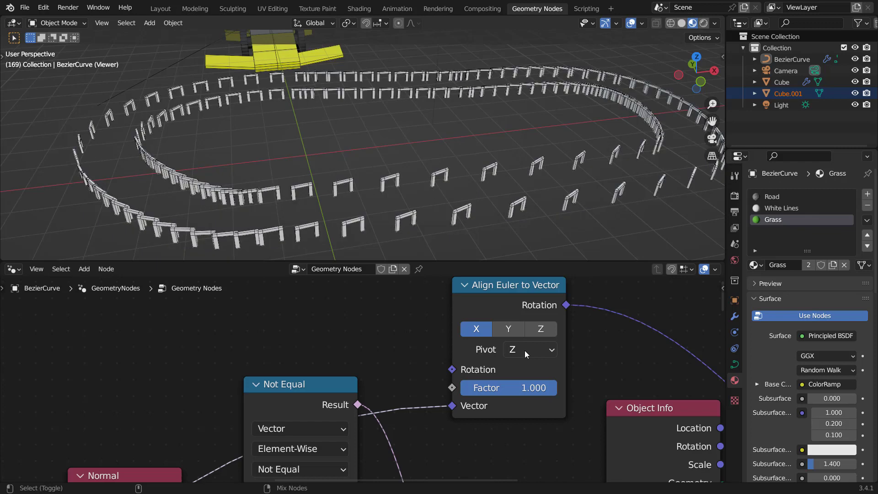
pyautogui.keyDown('ctrl'); pyautogui.scroll(2, 525, 350); pyautogui.keyUp('ctrl')
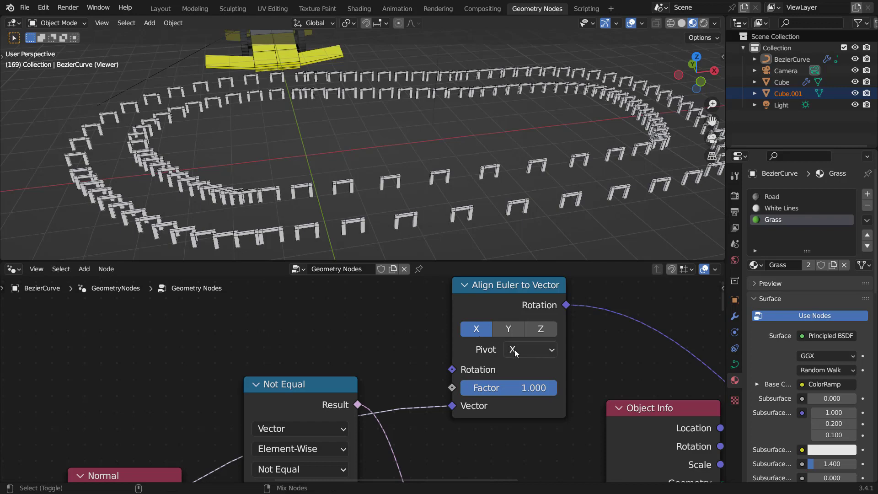
pyautogui.keyDown('ctrl'); pyautogui.scroll(1, 514, 349); pyautogui.keyUp('ctrl')
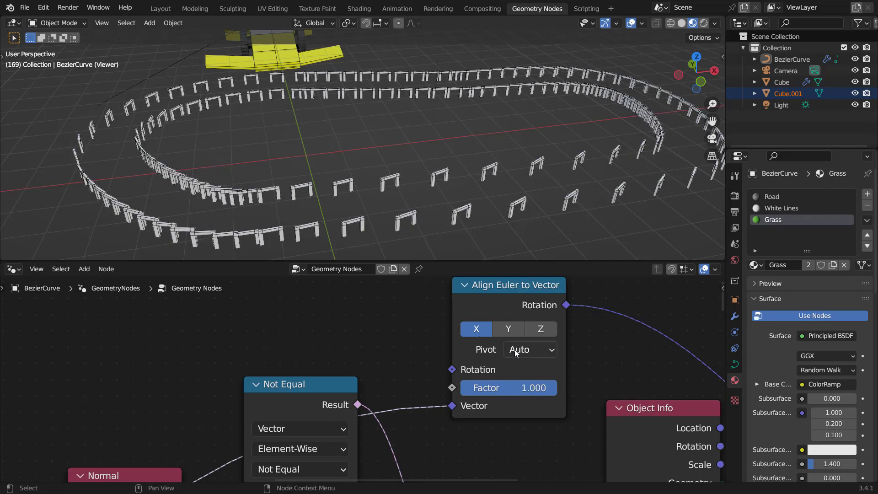
# Step: Add a Random Value node connected to the Instance on Points node's Selection input
pyautogui.scroll(-3, 525, 380)
pyautogui.moveTo(575, 403); pyautogui.dragTo(385, 328, button='middle')
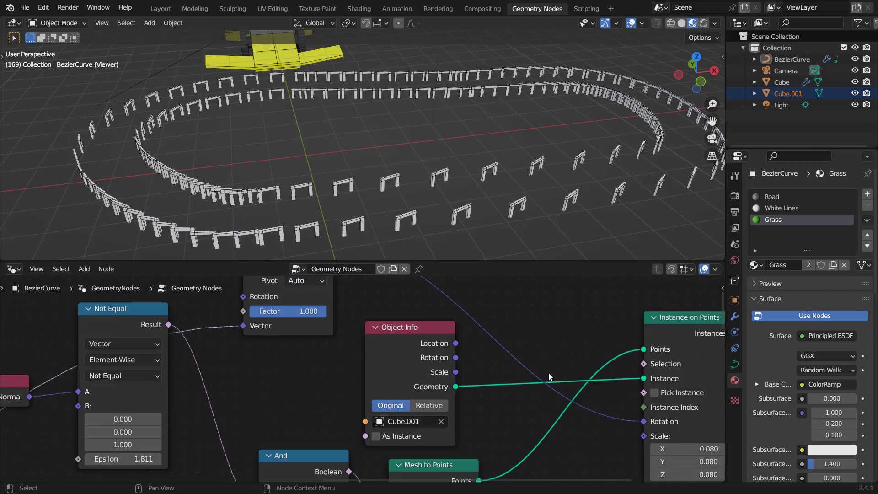
pyautogui.moveTo(565, 356); pyautogui.dragTo(394, 391, button='middle')
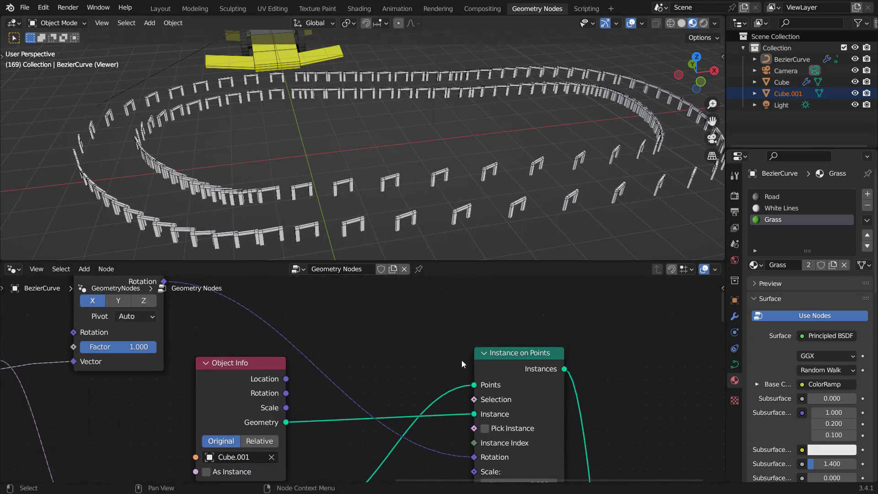
pyautogui.moveTo(474, 399); pyautogui.dragTo(394, 314)
pyautogui.write('random')
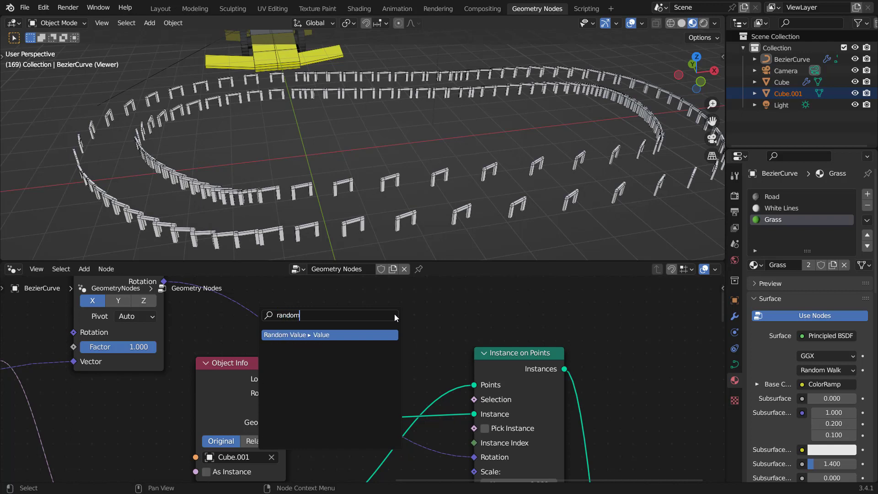
pyautogui.press('Return')
pyautogui.click(419, 299)
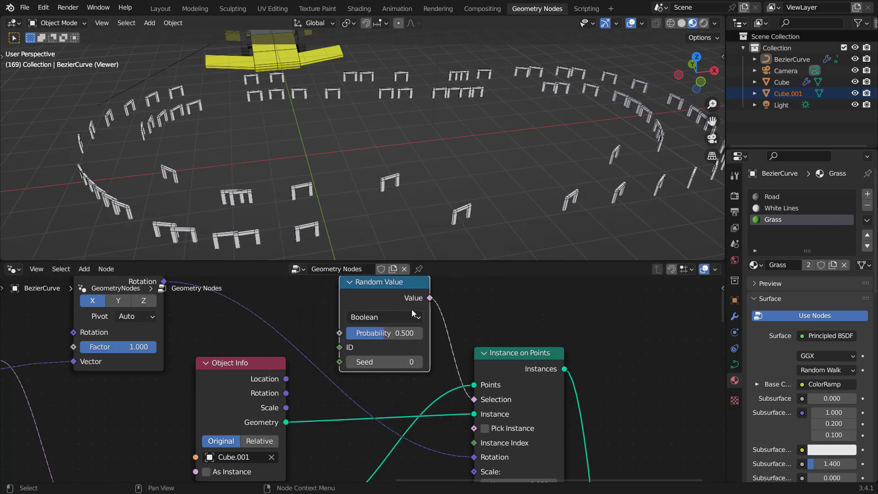
# Step: Set the Random Value probability to 0.193 to thin out the trackside instances
pyautogui.moveTo(377, 337); pyautogui.dragTo(379, 352, button='middle')
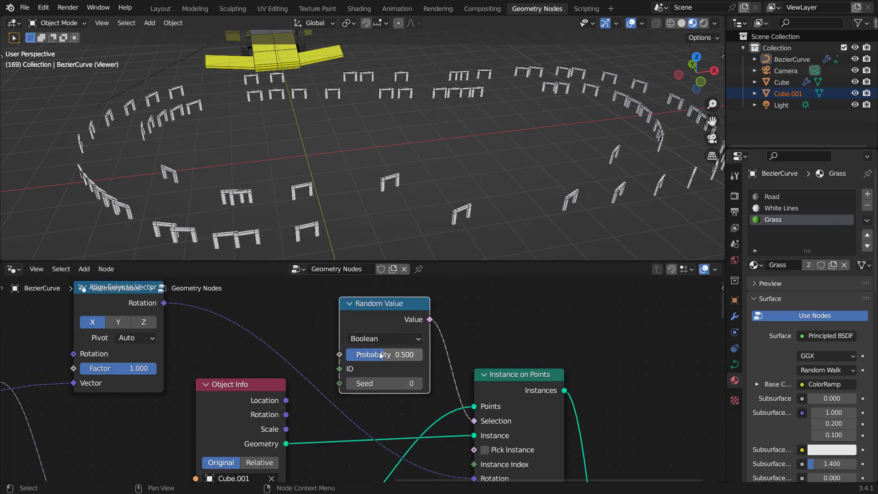
pyautogui.moveTo(379, 352); pyautogui.dragTo(347, 347)
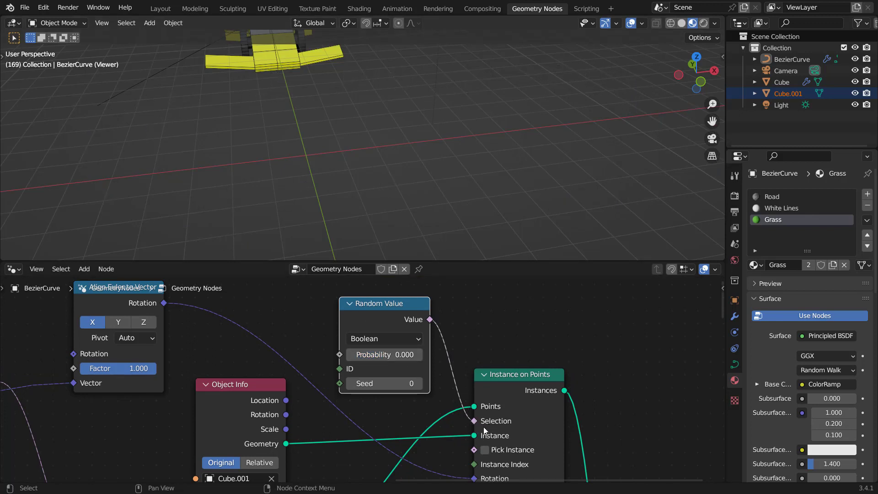
pyautogui.moveTo(371, 356); pyautogui.dragTo(453, 357)
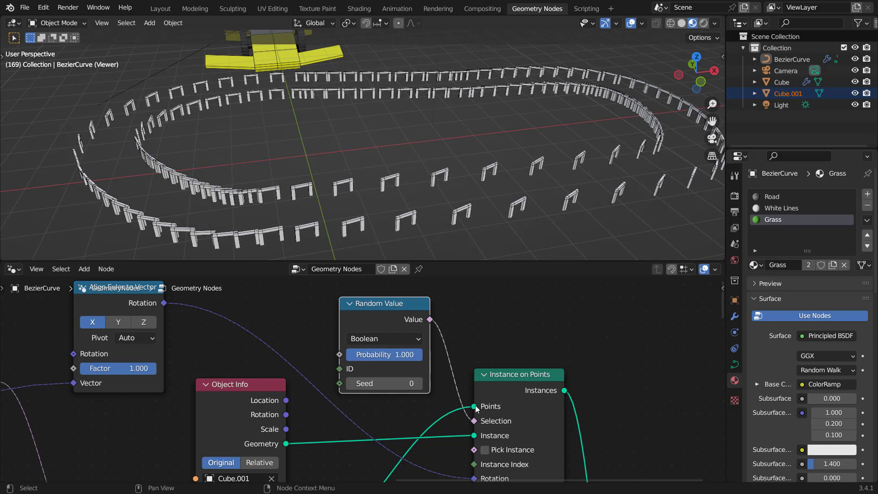
pyautogui.moveTo(417, 355); pyautogui.dragTo(361, 355)
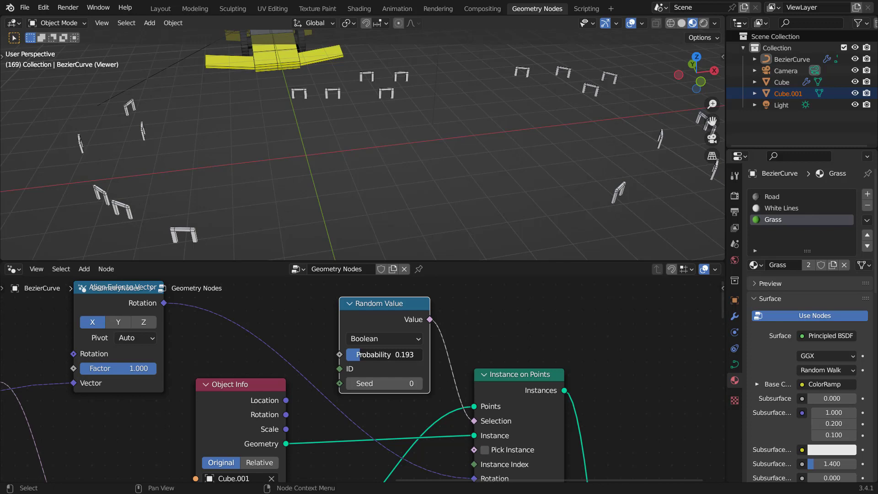
# Step: Preview the Join Geometry output in the viewer to show the complete track
pyautogui.scroll(-6, 546, 411)
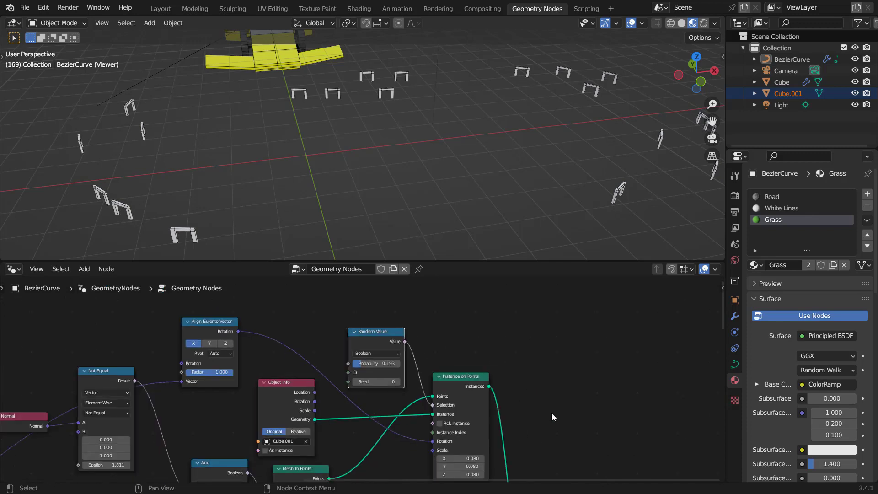
pyautogui.moveTo(550, 413); pyautogui.dragTo(397, 339, button='middle')
pyautogui.moveTo(340, 308); pyautogui.dragTo(342, 379)
pyautogui.keyDown('ctrl'); pyautogui.keyDown('shift'); pyautogui.click(342, 374); pyautogui.keyUp('shift'); pyautogui.keyUp('ctrl')
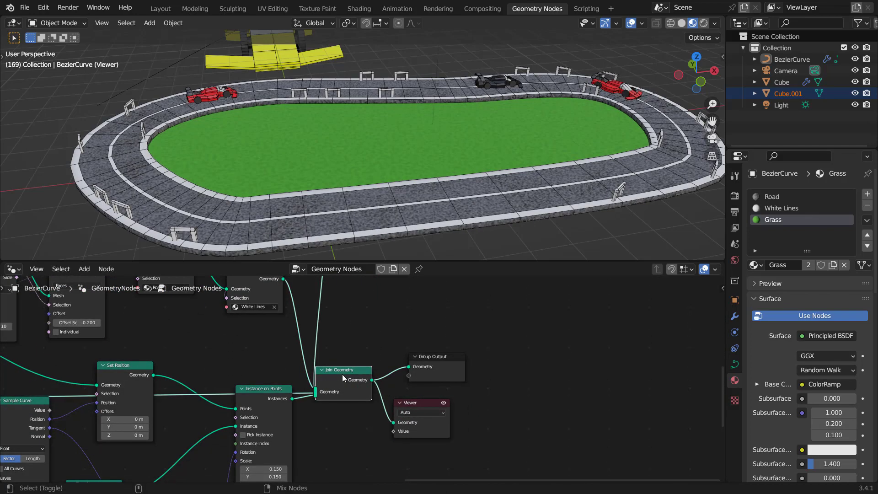
# Step: Inspect the trackside gates up close in the viewport and overview the whole node tree
pyautogui.moveTo(284, 201); pyautogui.dragTo(287, 193, button='middle')
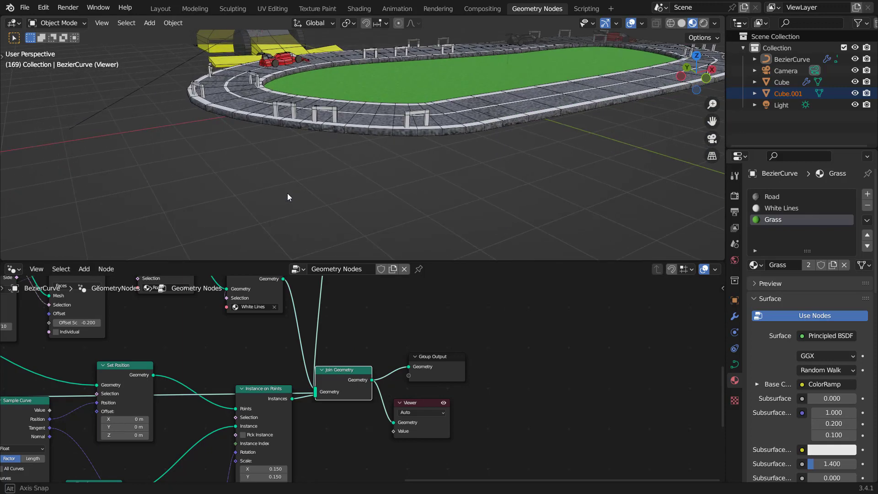
pyautogui.scroll(4, 394, 165)
pyautogui.scroll(5, 389, 168)
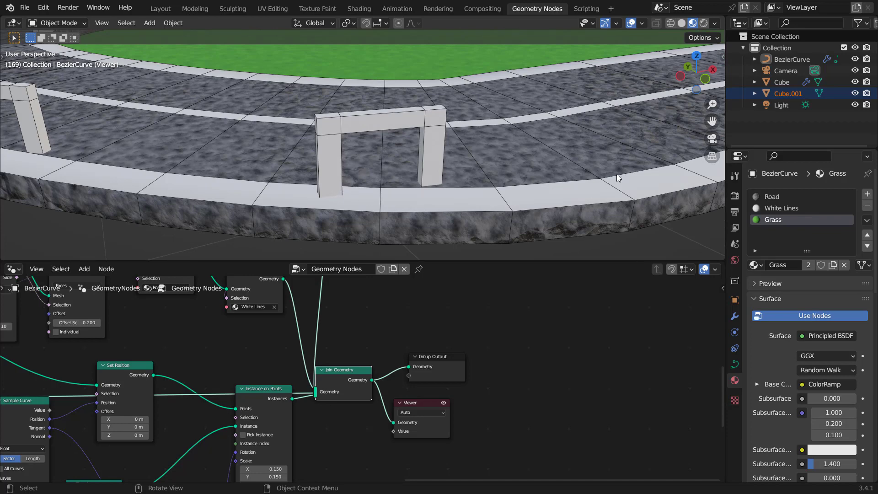
pyautogui.scroll(-3, 136, 383)
pyautogui.moveTo(137, 383); pyautogui.dragTo(215, 381, button='middle')
pyautogui.moveTo(101, 384); pyautogui.dragTo(349, 367, button='middle')
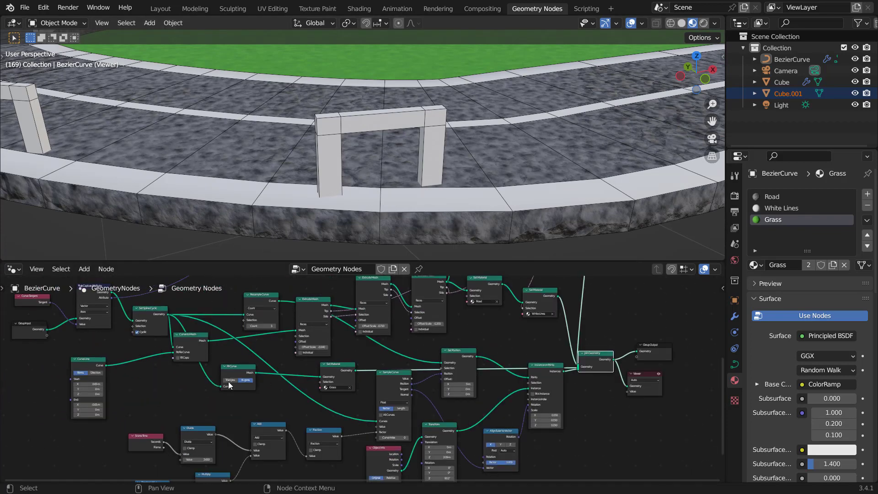
pyautogui.moveTo(204, 391); pyautogui.dragTo(310, 419, button='middle')
pyautogui.scroll(-10, 480, 141)
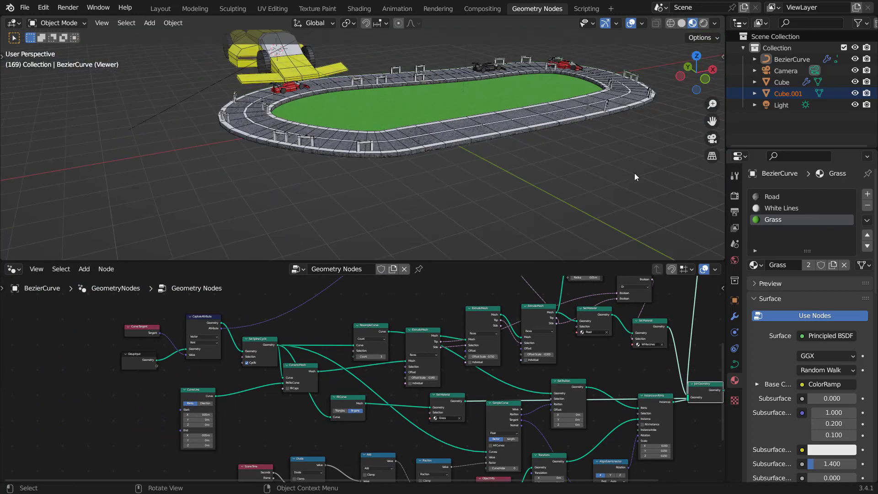
# Step: Enter Edit Mode on the Bezier curve, select all its points and frame them in top view
pyautogui.click(735, 317)
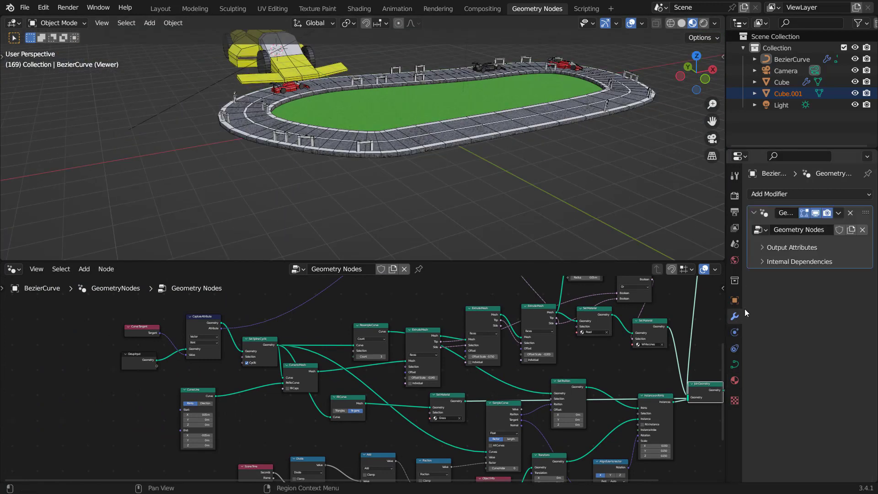
pyautogui.click(816, 213)
pyautogui.press('Tab')
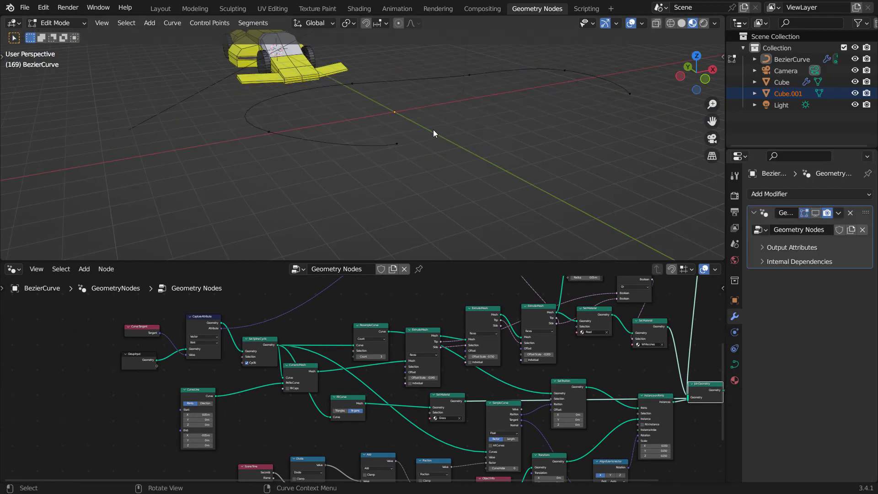
pyautogui.press('a')
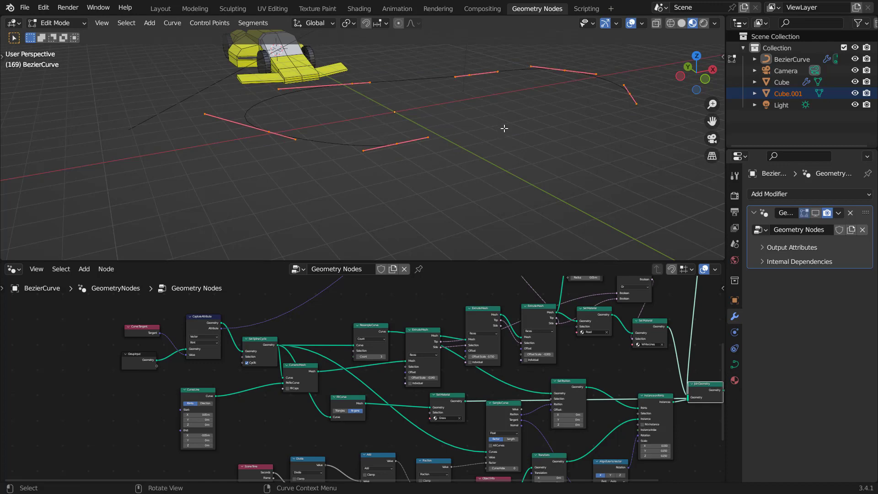
pyautogui.press('KP_7')
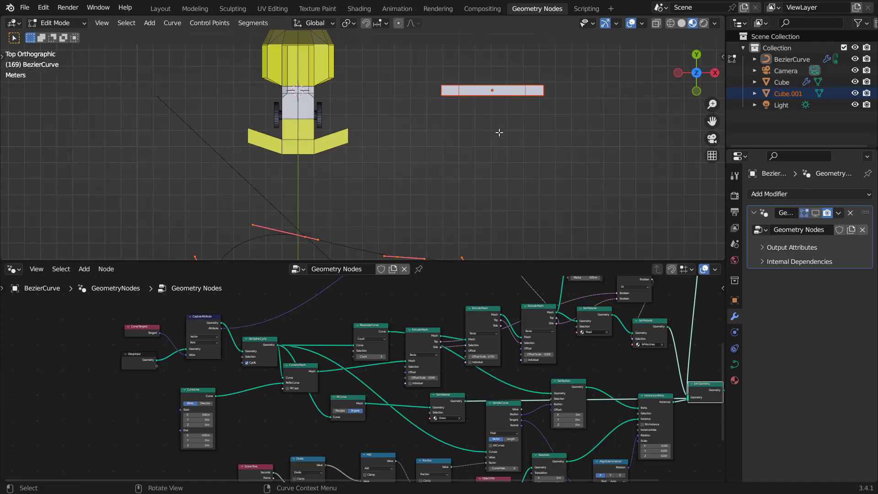
pyautogui.press('KP_Decimal')
pyautogui.keyDown('shift'); pyautogui.moveTo(391, 171); pyautogui.dragTo(412, 127, button='middle'); pyautogui.keyUp('shift')
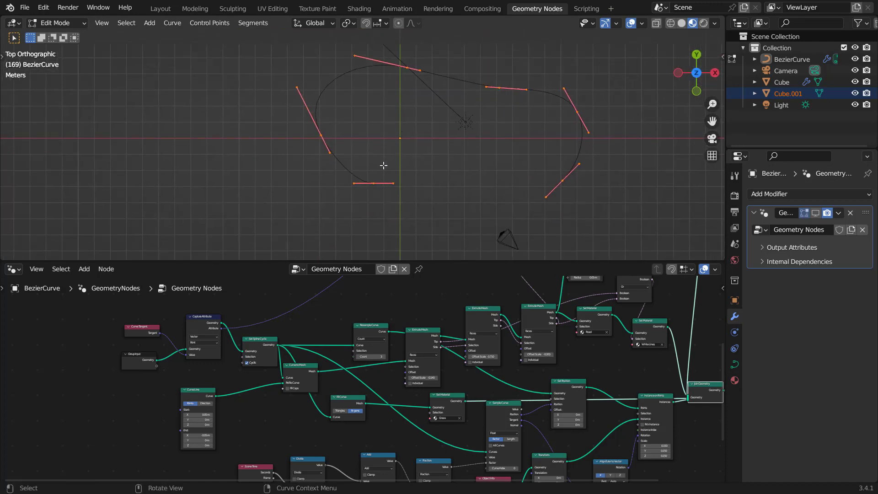
pyautogui.scroll(2, 380, 167)
# Step: Switch to the Annotate Line tool and set its end style to Arrow
pyautogui.press('t')
pyautogui.click(14, 183)
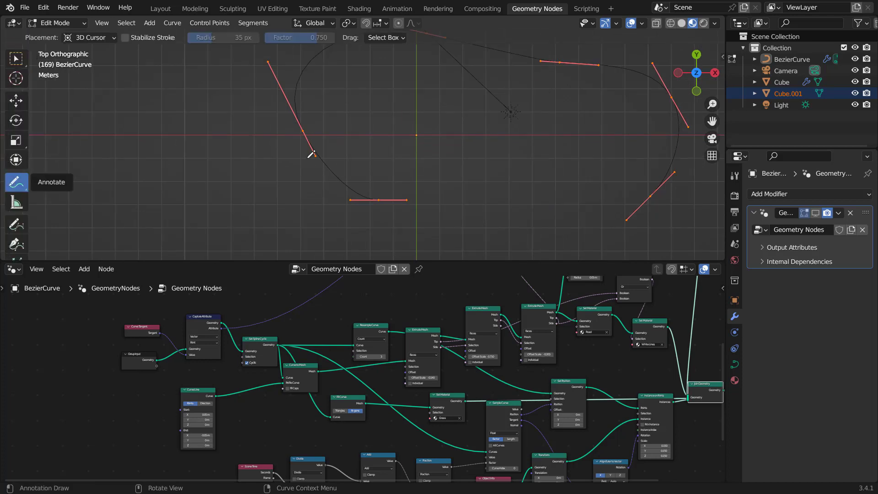
pyautogui.press('n')
pyautogui.click(718, 84)
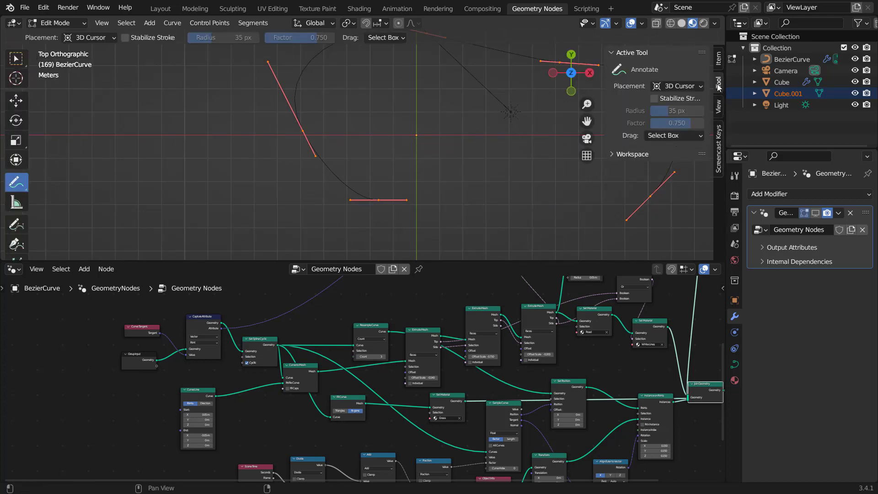
pyautogui.press('n')
pyautogui.moveTo(16, 182); pyautogui.dragTo(69, 203)
pyautogui.press('n')
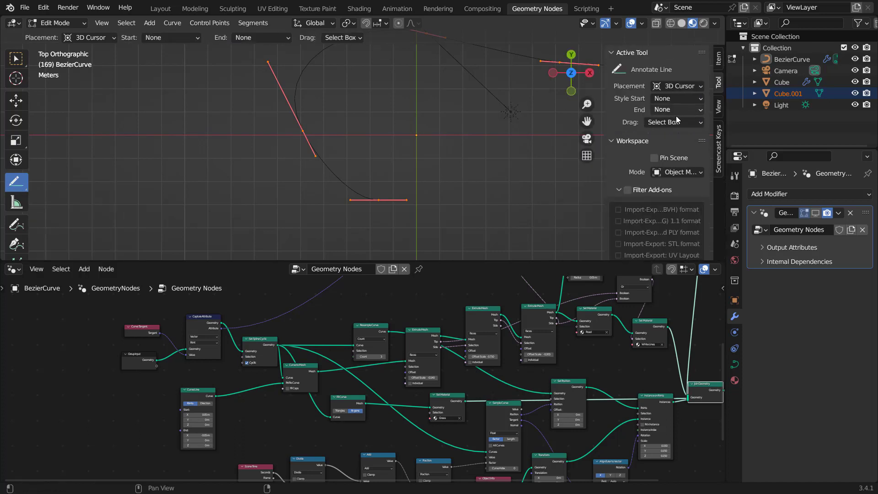
pyautogui.click(672, 108)
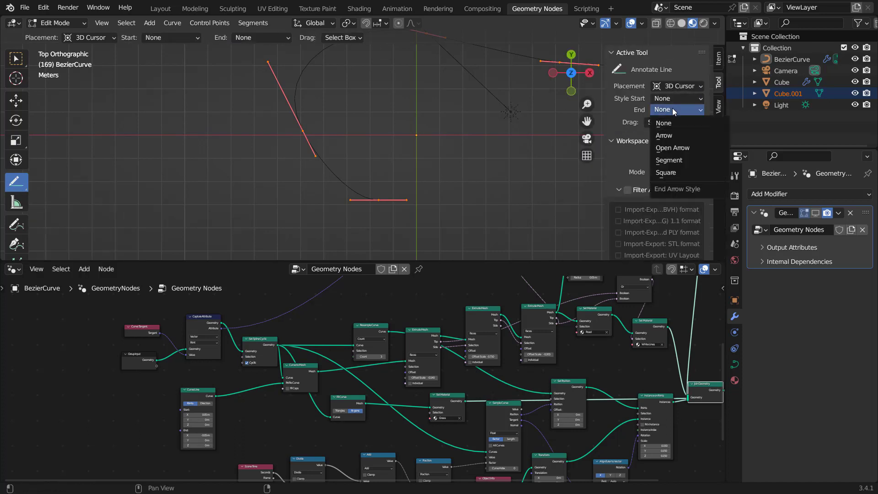
pyautogui.click(670, 135)
# Step: Draw annotation arrows along the curve segments showing the track's direction
pyautogui.scroll(2, 394, 214)
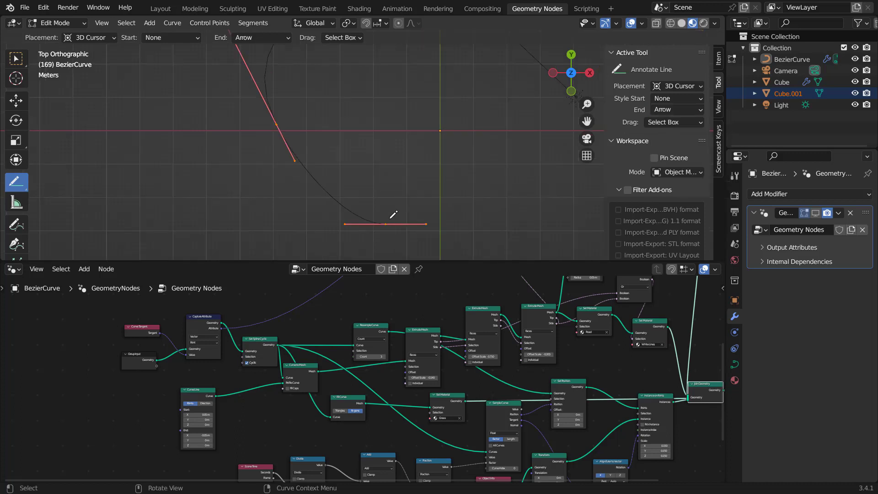
pyautogui.moveTo(389, 218); pyautogui.dragTo(328, 215)
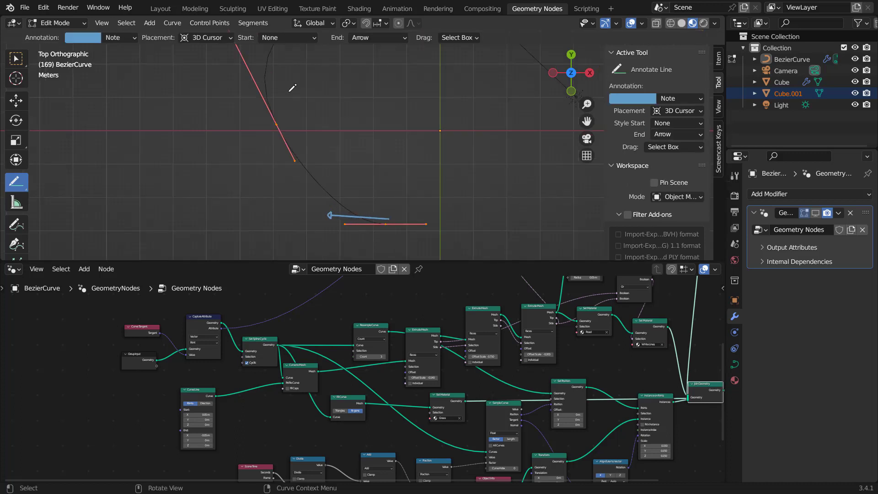
pyautogui.moveTo(286, 124); pyautogui.dragTo(252, 50)
pyautogui.keyDown('shift'); pyautogui.moveTo(309, 134); pyautogui.dragTo(315, 248, button='middle'); pyautogui.keyUp('shift')
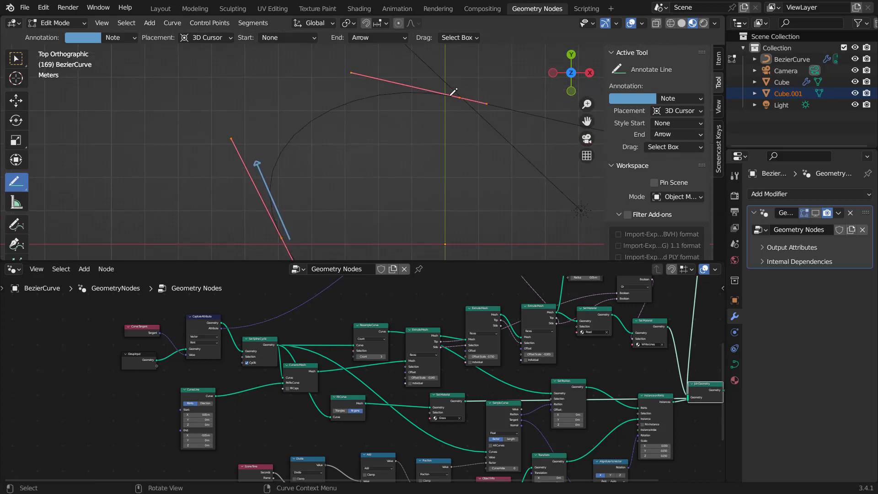
pyautogui.moveTo(442, 104); pyautogui.dragTo(540, 133)
pyautogui.keyDown('shift'); pyautogui.moveTo(419, 211); pyautogui.dragTo(387, 97, button='middle'); pyautogui.keyUp('shift')
pyautogui.keyDown('shift'); pyautogui.moveTo(415, 173); pyautogui.dragTo(426, 156, button='middle'); pyautogui.keyUp('shift')
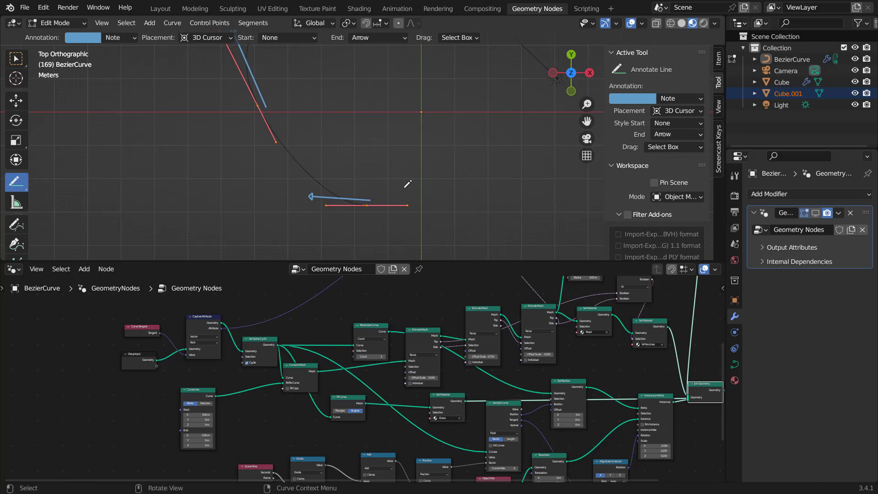
pyautogui.scroll(2, 394, 192)
pyautogui.scroll(-2, 353, 179)
pyautogui.keyDown('shift'); pyautogui.moveTo(361, 183); pyautogui.dragTo(393, 195, button='middle'); pyautogui.keyUp('shift')
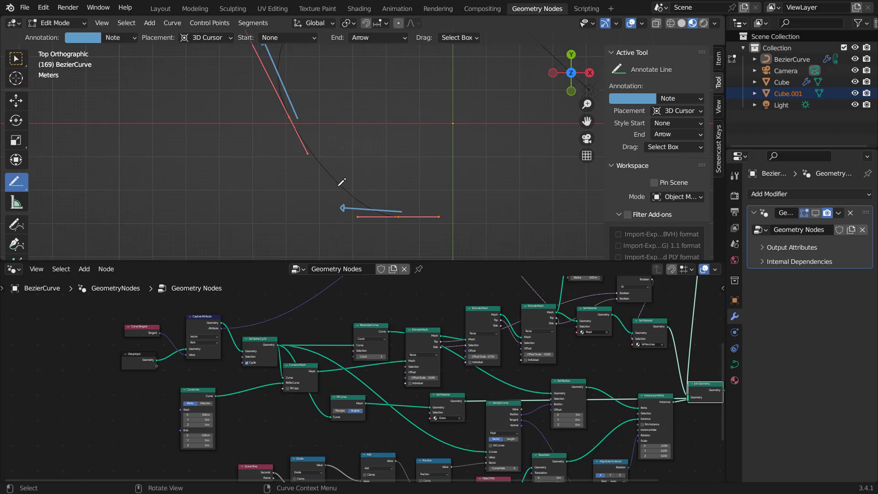
pyautogui.keyDown('shift'); pyautogui.moveTo(342, 140); pyautogui.dragTo(362, 182, button='middle'); pyautogui.keyUp('shift')
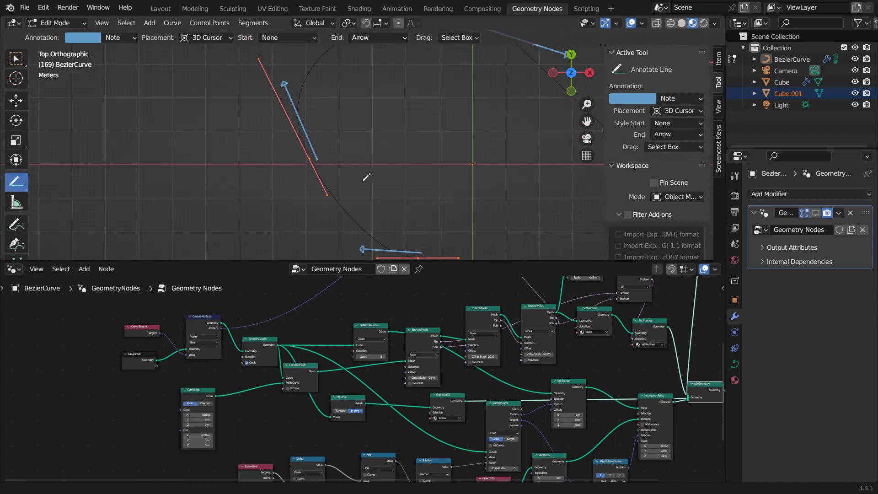
pyautogui.scroll(-2, 358, 171)
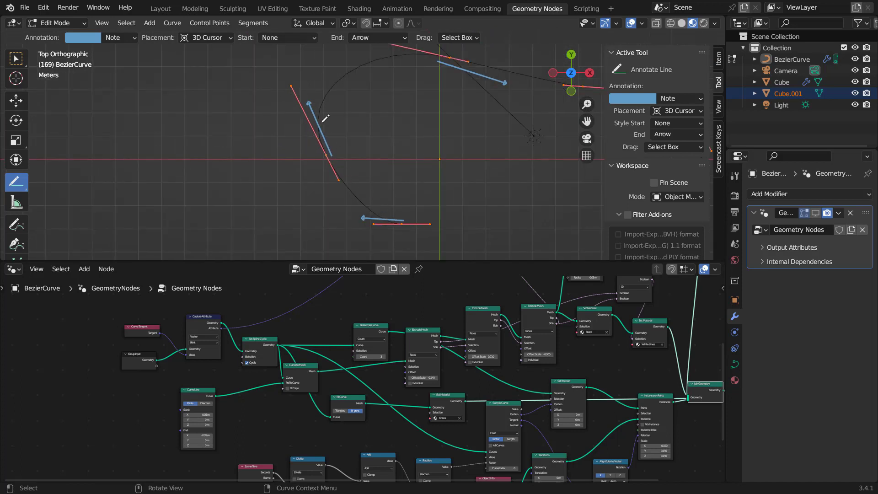
# Step: Insert a Resample Curve node between the Group Input and the Capture Attribute node
pyautogui.moveTo(164, 375); pyautogui.dragTo(318, 386, button='middle')
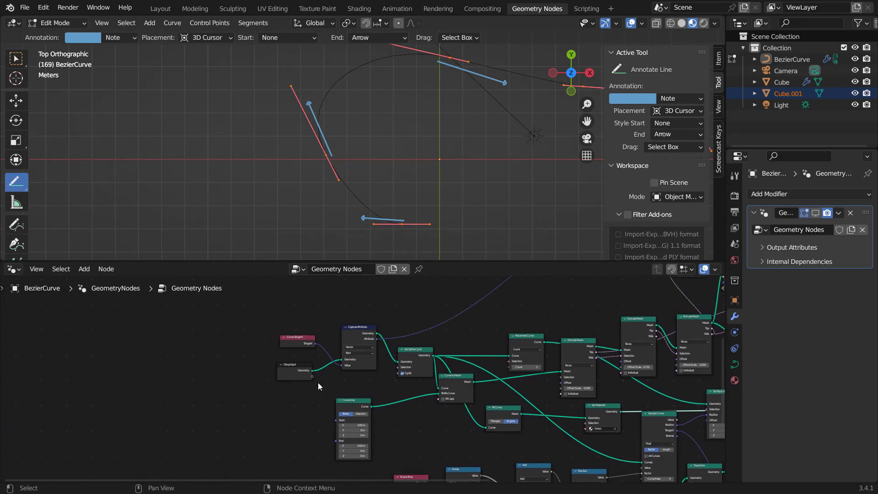
pyautogui.scroll(4, 315, 384)
pyautogui.click(193, 373)
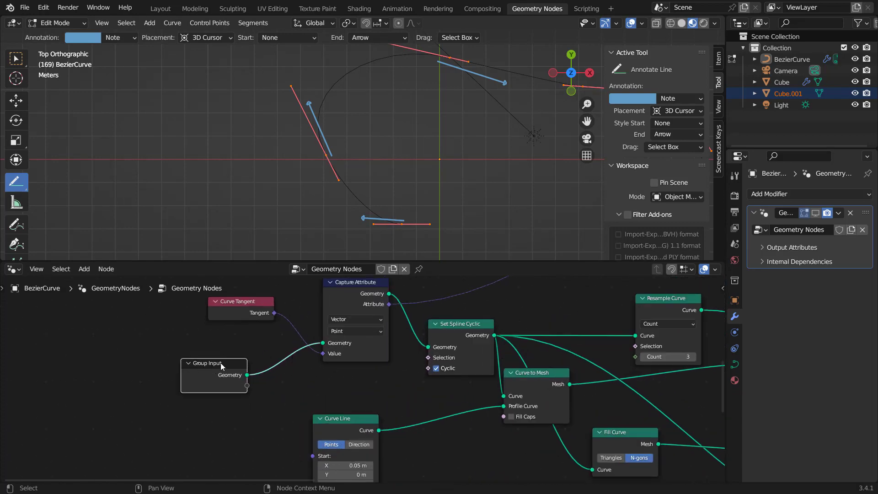
pyautogui.moveTo(220, 363); pyautogui.dragTo(149, 370)
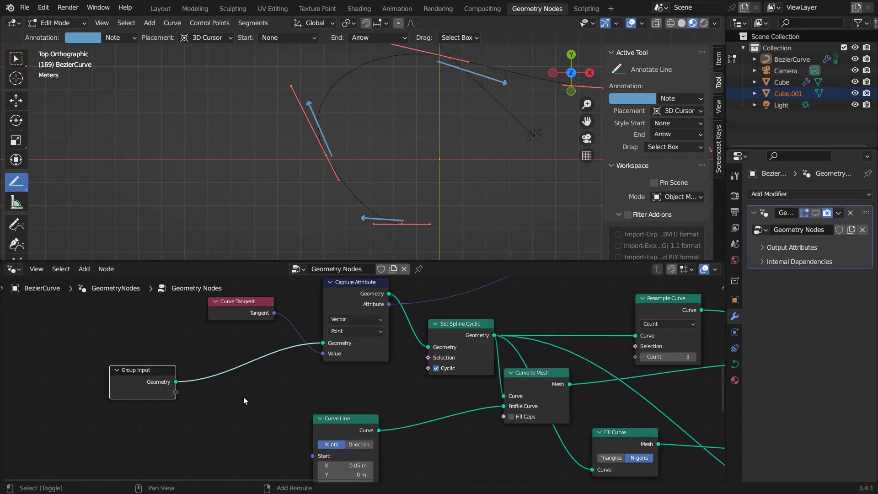
pyautogui.hotkey('shift', 'a')
pyautogui.click(201, 218)
pyautogui.write('res')
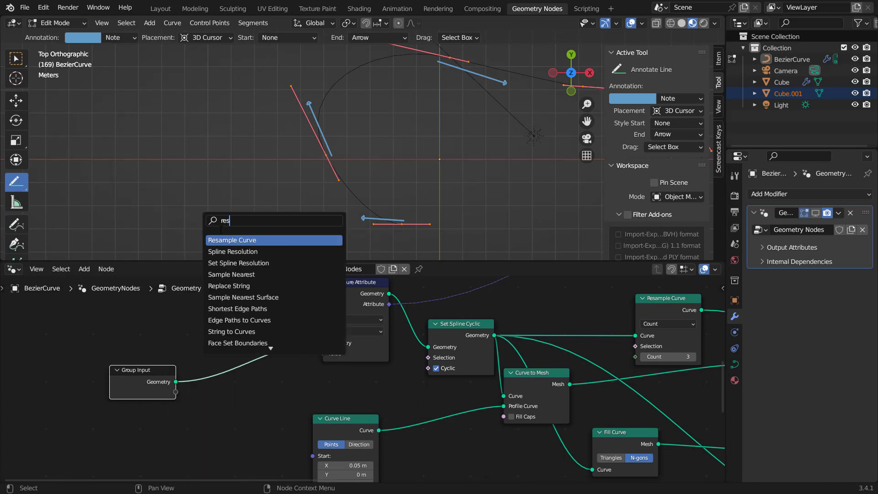
pyautogui.click(238, 240)
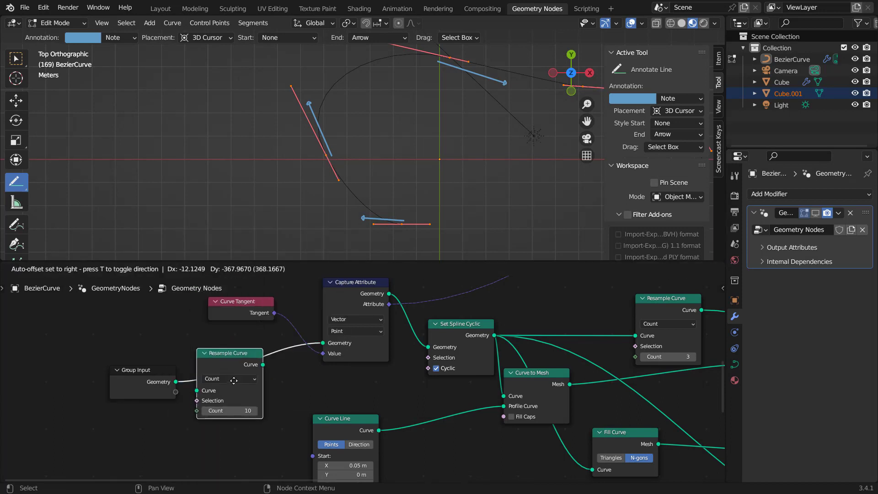
pyautogui.click(237, 379)
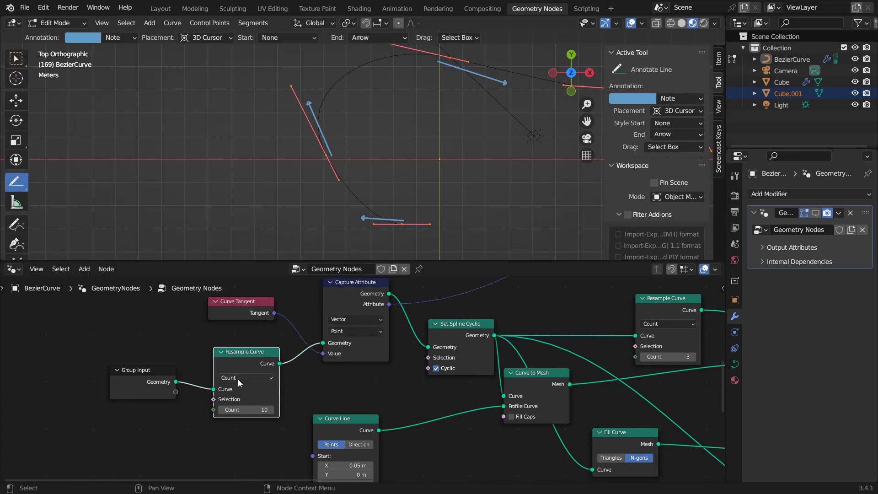
# Step: Delete the annotation layer holding the direction arrows and return to Object Mode
pyautogui.click(130, 40)
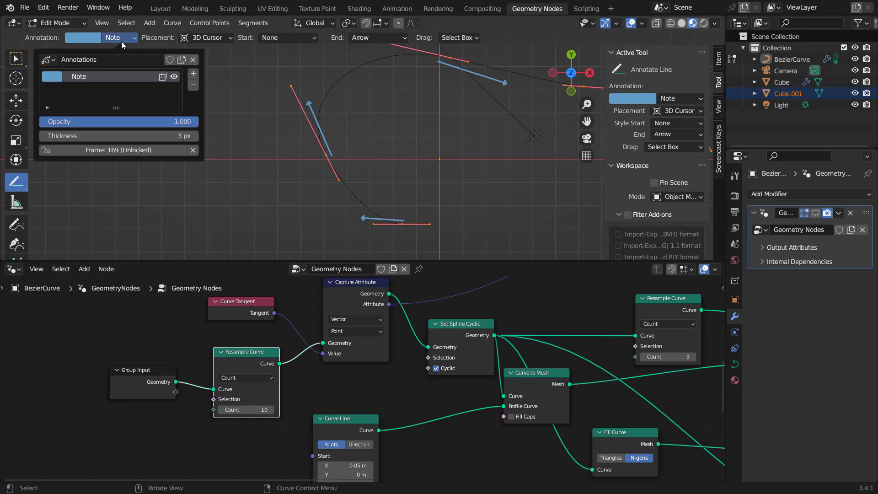
pyautogui.click(193, 90)
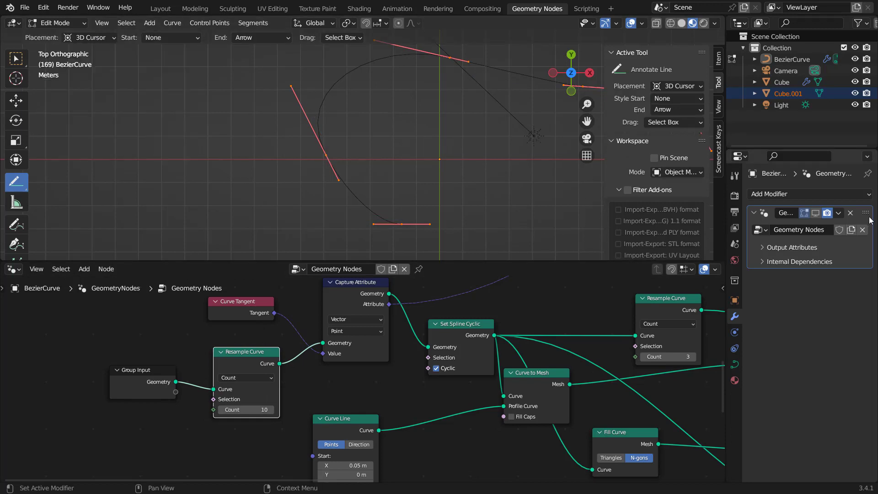
pyautogui.click(815, 213)
pyautogui.press('Tab')
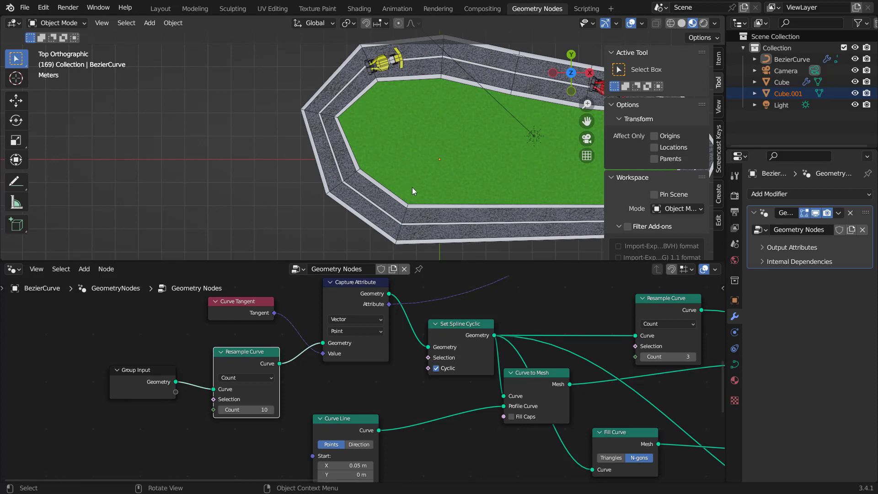
# Step: Set the Resample Curve count to 28 and inspect the gates along the track
pyautogui.scroll(3, 368, 229)
pyautogui.moveTo(361, 237); pyautogui.dragTo(335, 262, button='middle')
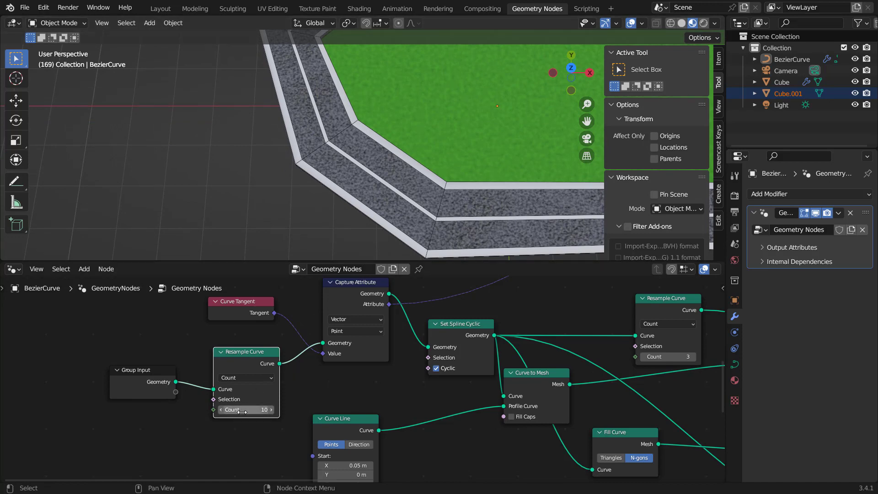
pyautogui.moveTo(247, 409); pyautogui.dragTo(285, 409)
pyautogui.moveTo(408, 176); pyautogui.dragTo(434, 183, button='middle')
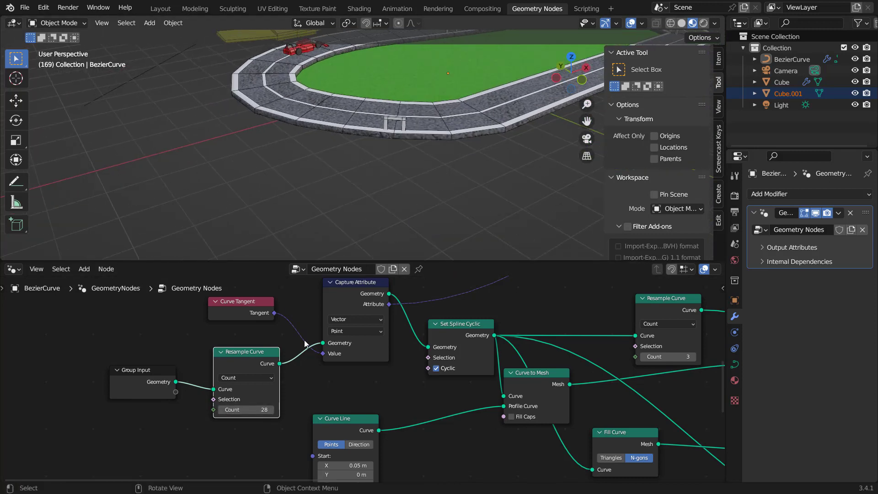
# Step: Temporarily pull the Resample Curve node out of its link to compare the gate placement
pyautogui.moveTo(253, 358); pyautogui.dragTo(248, 416)
pyautogui.scroll(3, 445, 148)
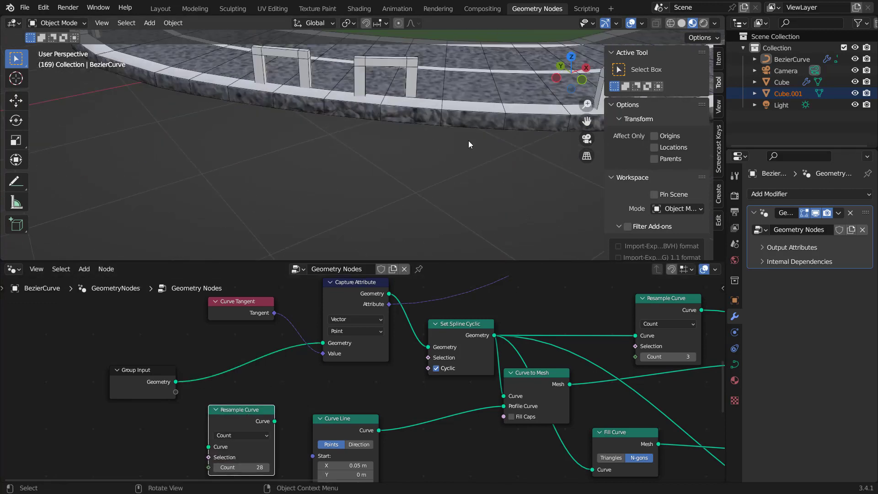
pyautogui.scroll(2, 426, 159)
pyautogui.scroll(-3, 421, 164)
pyautogui.scroll(3, 434, 170)
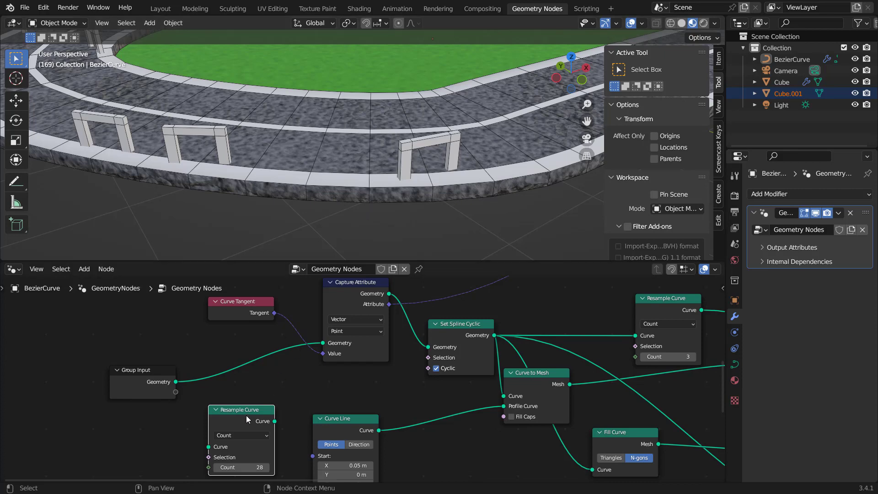
# Step: Reinsert the Resample Curve node into the link and set its count to 83
pyautogui.moveTo(246, 415); pyautogui.dragTo(251, 368)
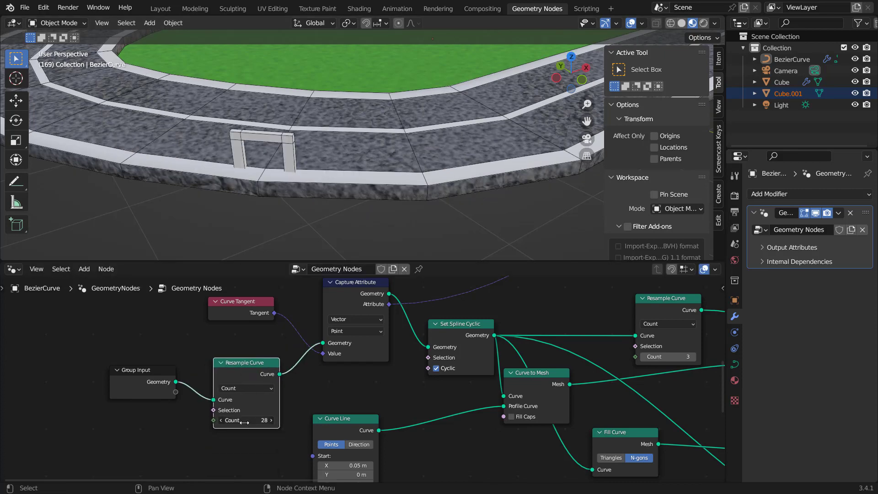
pyautogui.moveTo(246, 419); pyautogui.dragTo(316, 419)
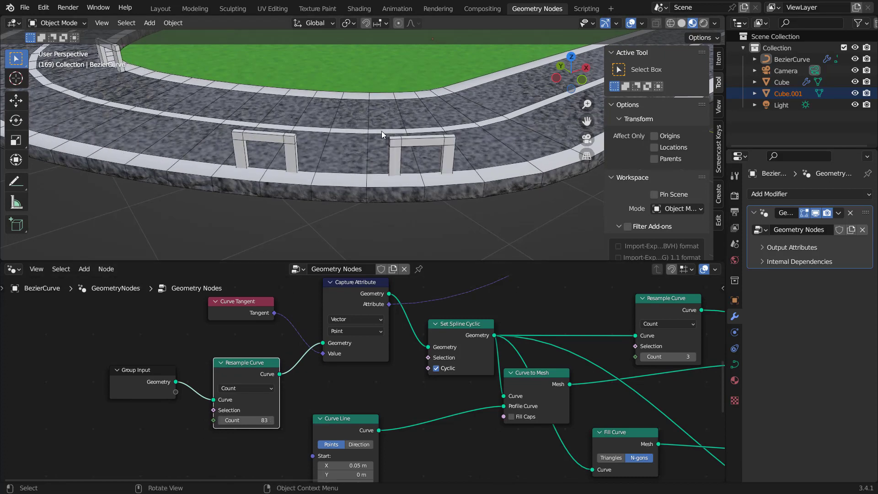
# Step: Set the Resample Curve count to 100
pyautogui.scroll(-8, 383, 131)
pyautogui.moveTo(382, 133); pyautogui.dragTo(370, 191, button='middle')
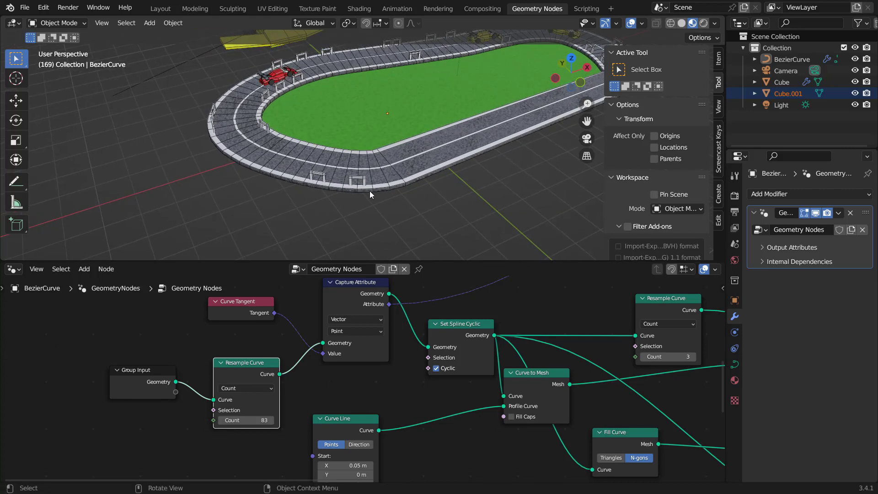
pyautogui.moveTo(316, 108); pyautogui.dragTo(347, 126, button='middle')
pyautogui.scroll(-3, 348, 126)
pyautogui.keyDown('shift'); pyautogui.moveTo(402, 132); pyautogui.dragTo(381, 117, button='middle'); pyautogui.keyUp('shift')
pyautogui.scroll(3, 341, 151)
pyautogui.scroll(2, 348, 152)
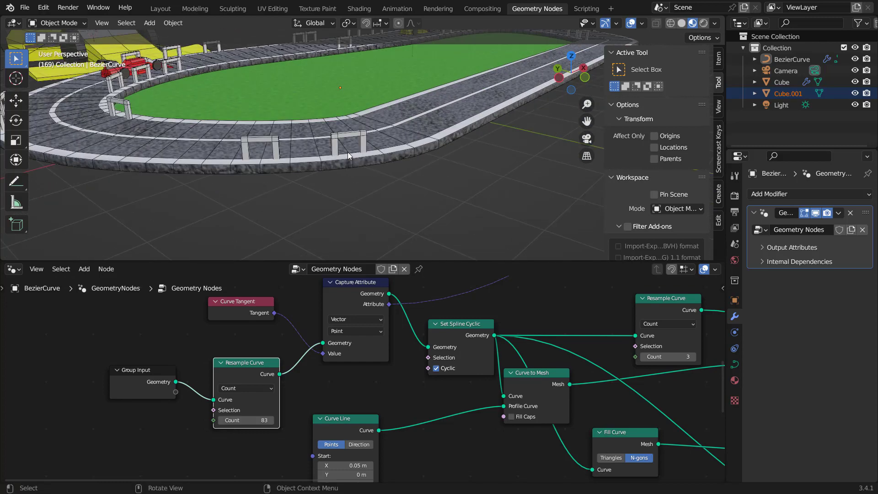
pyautogui.scroll(2, 347, 152)
pyautogui.scroll(2, 349, 155)
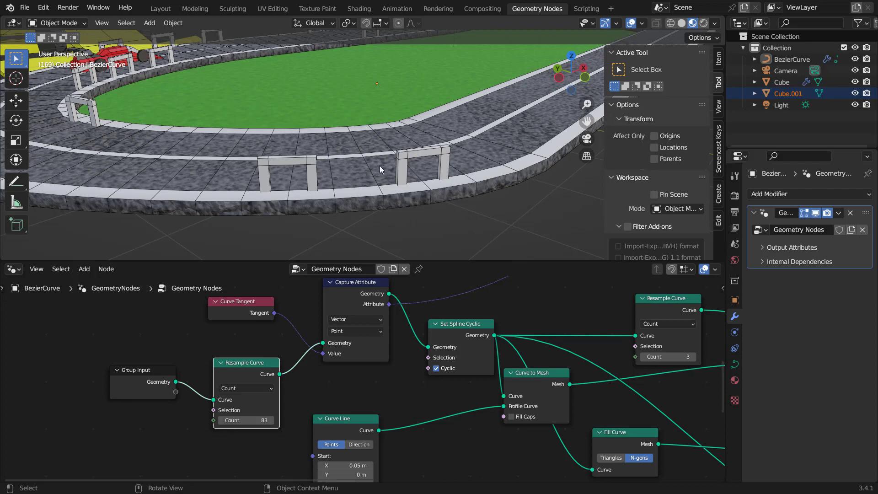
pyautogui.click(248, 423)
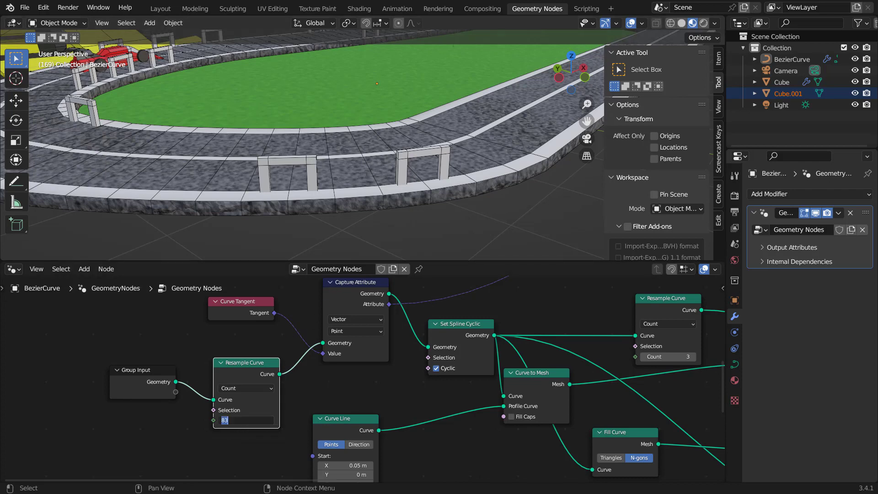
pyautogui.press('Return')
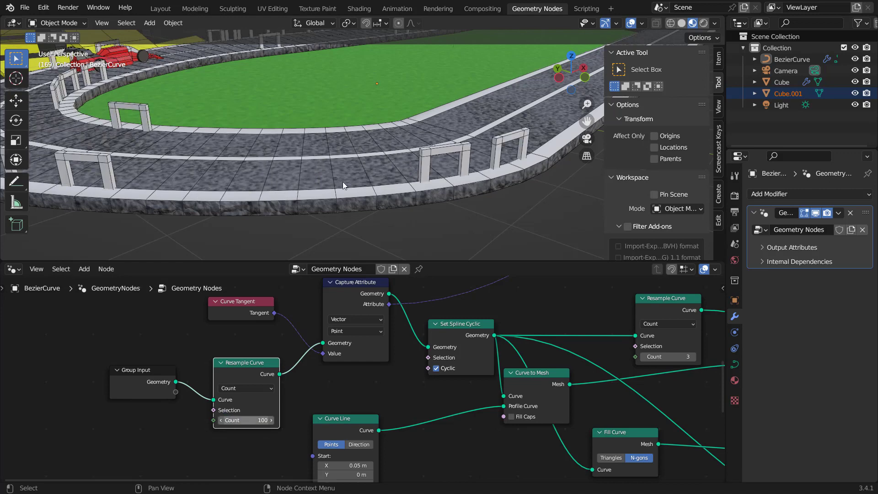
# Step: Hide the viewport side panels and play the animation to watch the cars drive around the track
pyautogui.scroll(-5, 374, 162)
pyautogui.moveTo(462, 147); pyautogui.dragTo(442, 150, button='middle')
pyautogui.press('n')
pyautogui.press('t')
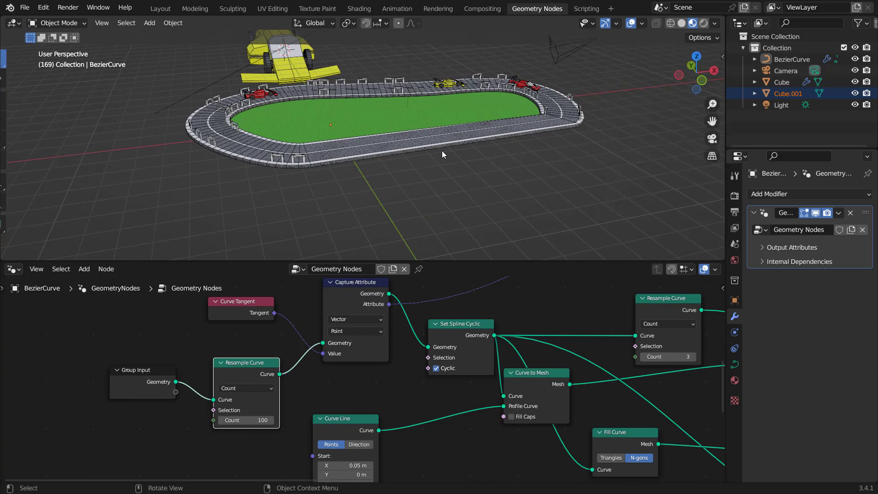
pyautogui.press('space')
pyautogui.press('space')
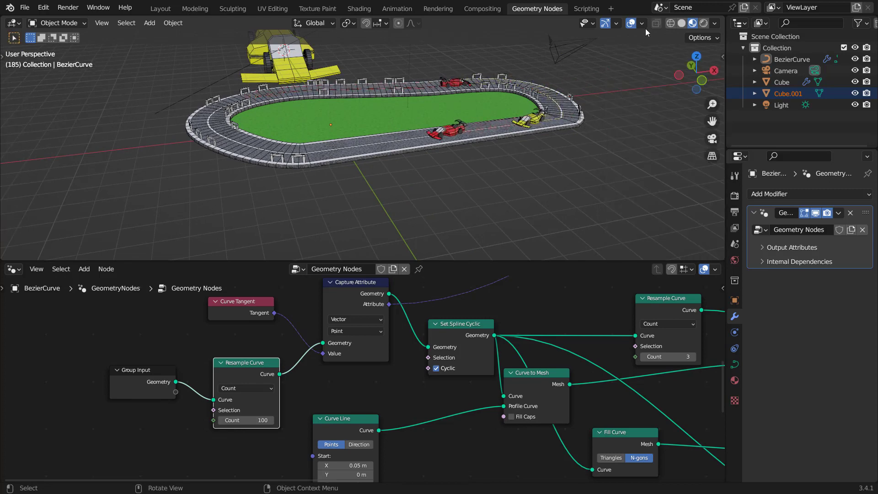
# Step: Scale the car instances down to 0.09 on all three axes
pyautogui.click(641, 23)
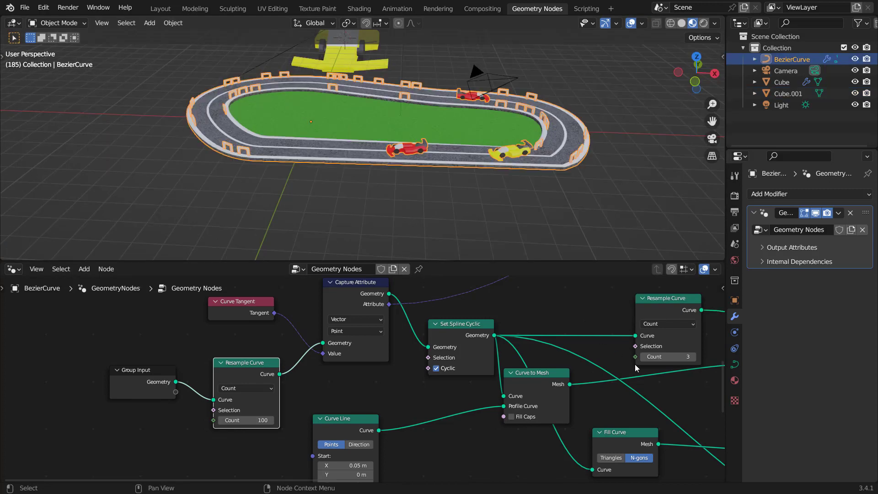
pyautogui.moveTo(663, 411); pyautogui.dragTo(458, 384, button='middle')
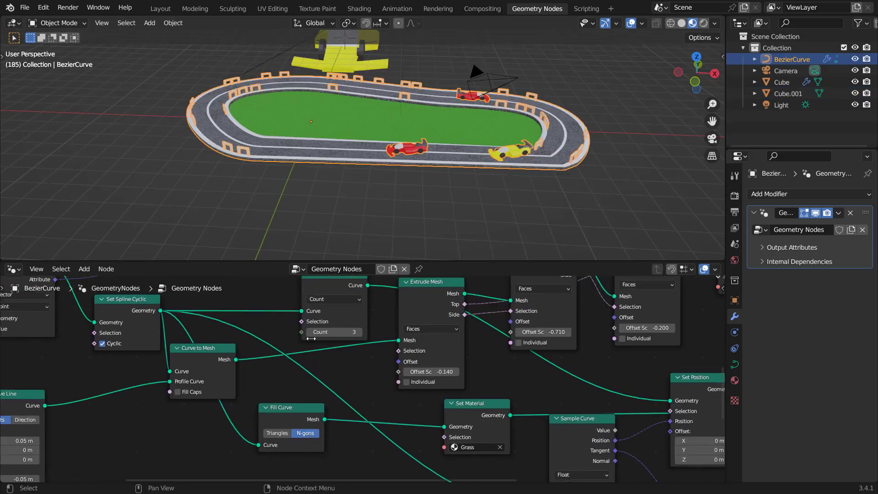
pyautogui.moveTo(640, 403); pyautogui.dragTo(457, 375, button='middle')
pyautogui.moveTo(539, 379); pyautogui.dragTo(440, 321, button='middle')
pyautogui.scroll(8, 425, 402)
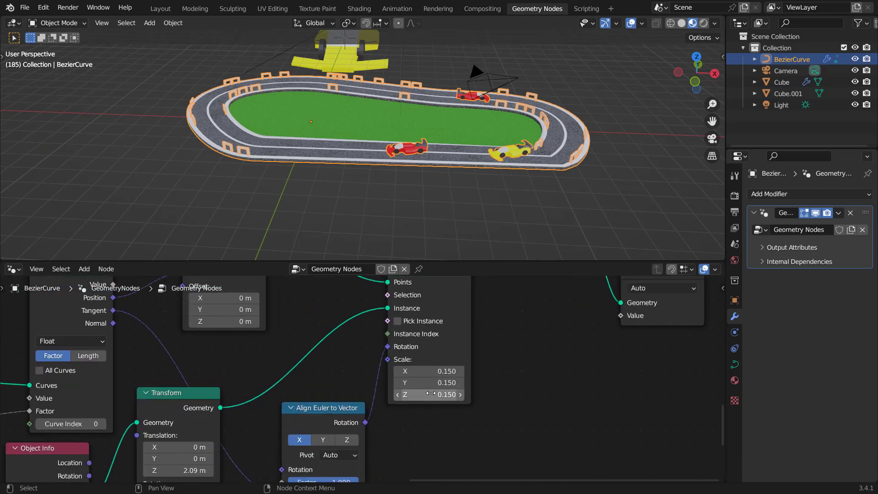
pyautogui.moveTo(455, 370); pyautogui.dragTo(444, 398)
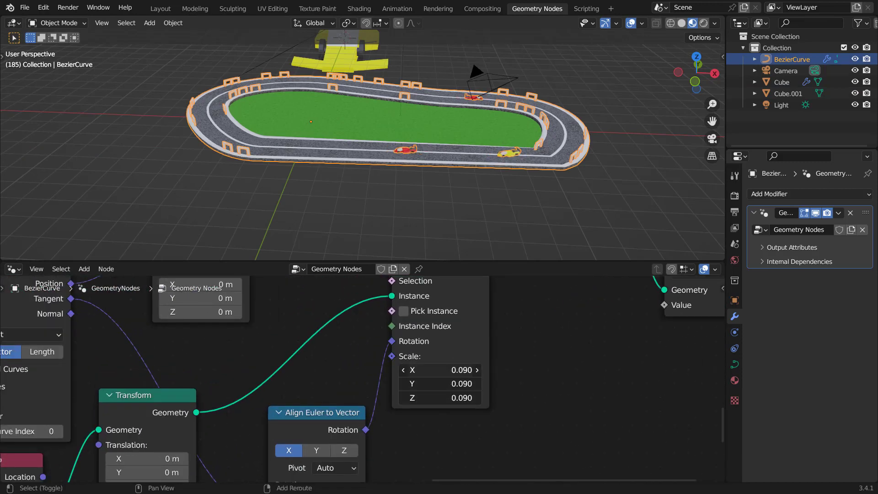
# Step: Select the finish-line arch object and switch the node editor to the Shader Editor
pyautogui.moveTo(533, 86); pyautogui.dragTo(445, 112, button='middle')
pyautogui.click(445, 111)
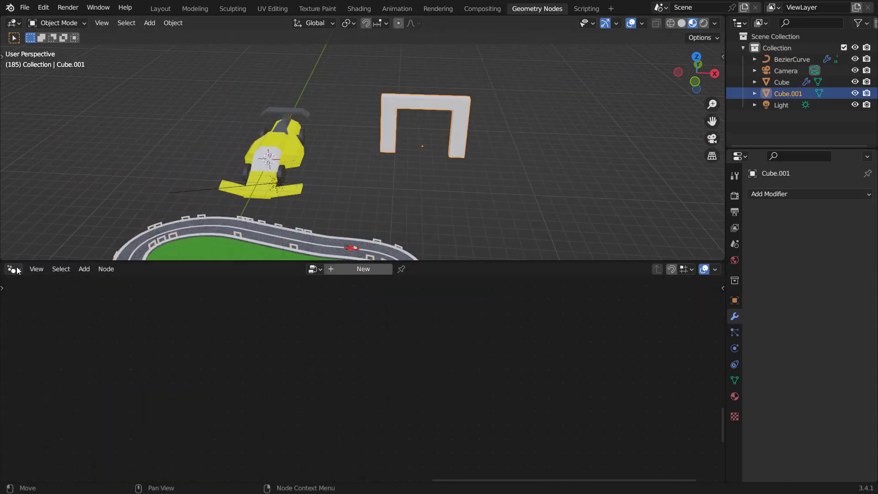
pyautogui.click(14, 269)
pyautogui.click(39, 374)
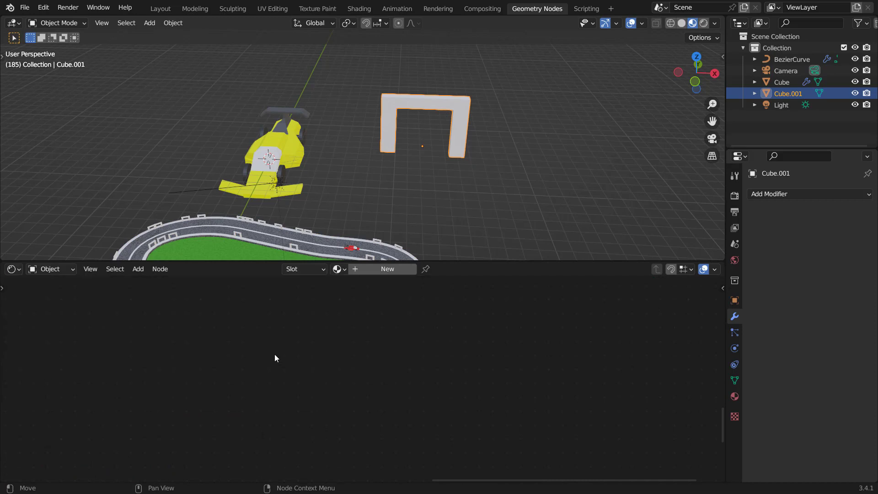
# Step: Create a new material for the arch and name it barrier
pyautogui.click(385, 273)
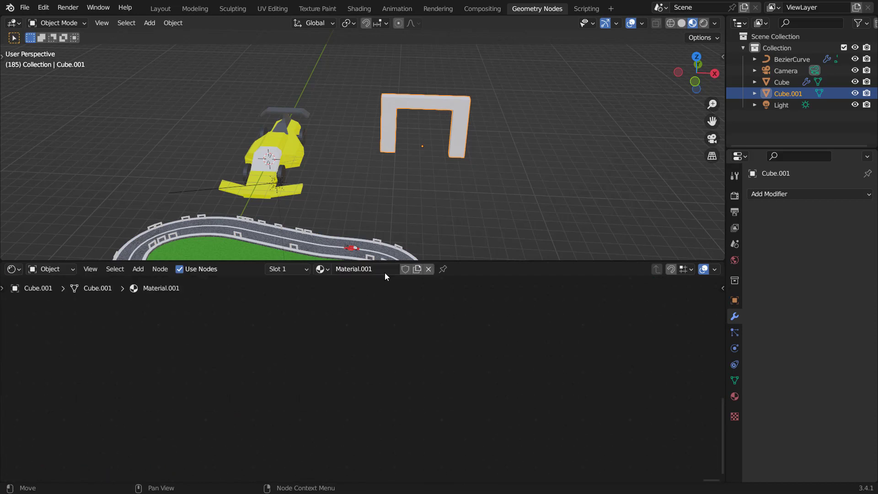
pyautogui.click(734, 396)
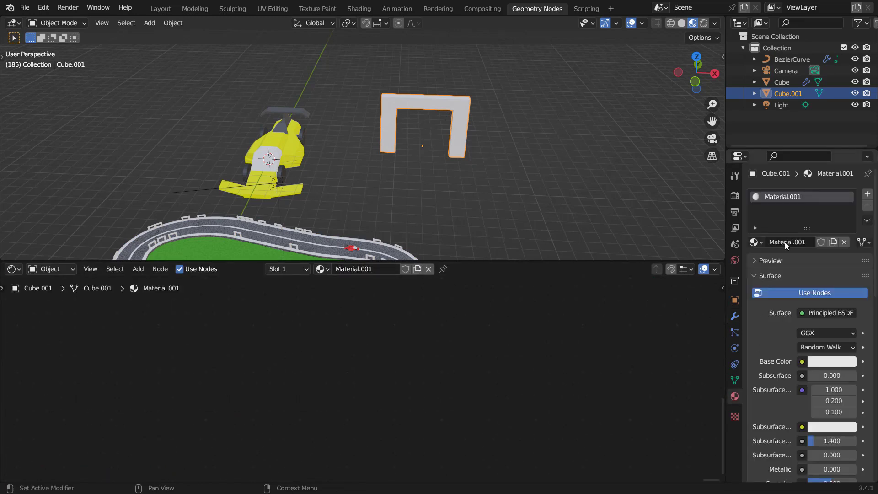
pyautogui.click(787, 242)
pyautogui.write('barrier')
pyautogui.press('Return')
# Step: Add a Separate XYZ node to the barrier material's node tree
pyautogui.press('Home')
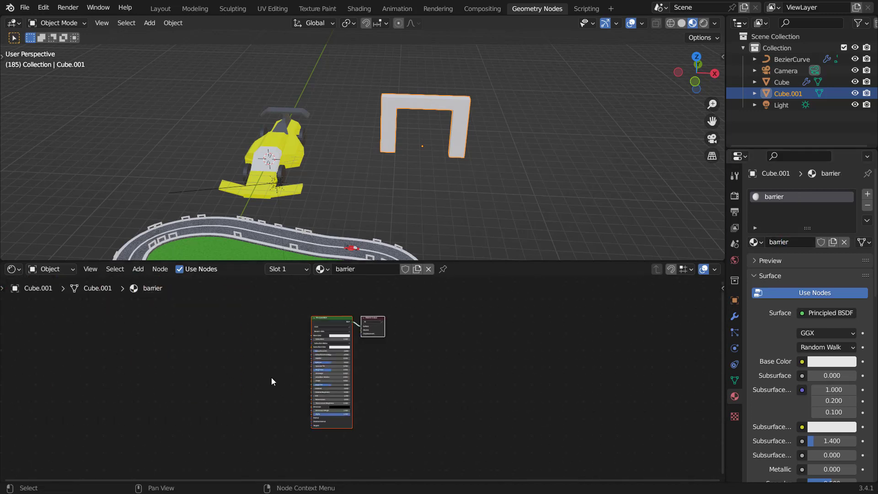
pyautogui.moveTo(270, 377); pyautogui.dragTo(312, 399, button='middle')
pyautogui.scroll(7, 311, 399)
pyautogui.click(325, 350)
pyautogui.hotkey('shift', 'a')
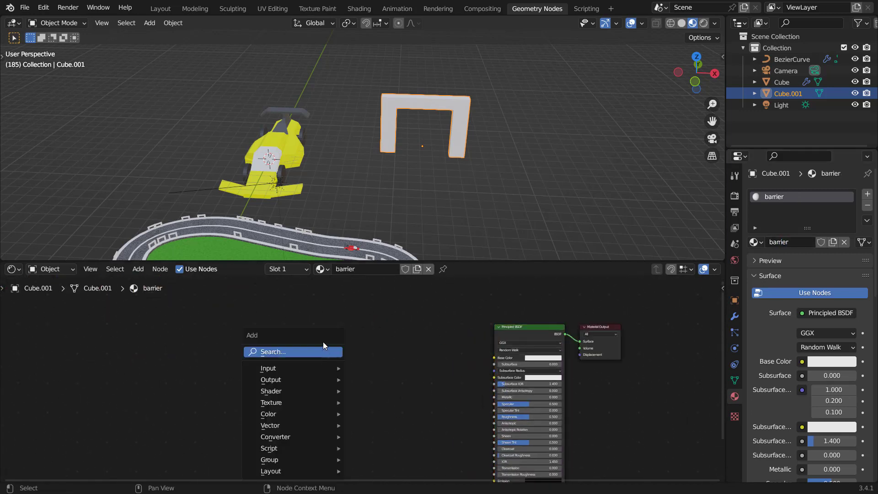
pyautogui.write('sep')
pyautogui.press('Return')
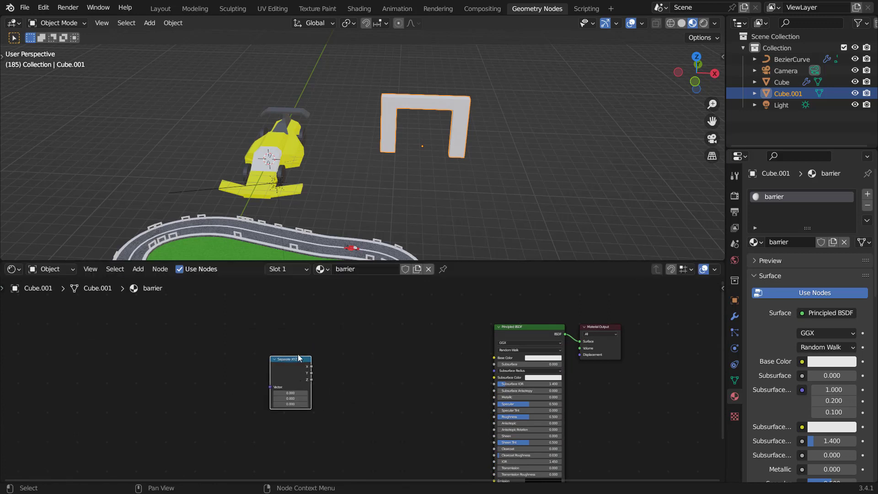
# Step: Add a Texture Coordinate and Mapping setup to the Separate XYZ node and delete the Image Texture node
pyautogui.hotkey('ctrl', 't')
pyautogui.scroll(3, 247, 388)
pyautogui.click(204, 369)
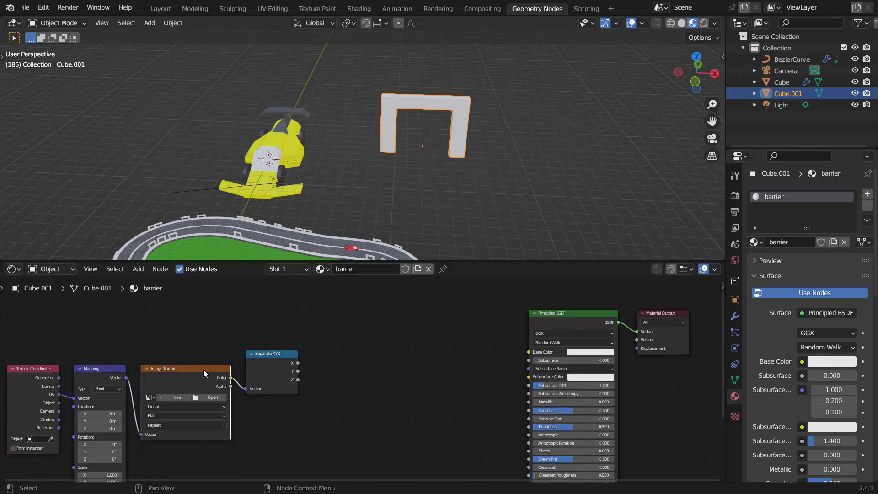
pyautogui.press('x')
# Step: Connect Mapping's vector to Separate XYZ and feed Object texture coordinates into Mapping
pyautogui.keyDown('ctrl'); pyautogui.hscroll(-5, 220, 375); pyautogui.keyUp('ctrl')
pyautogui.moveTo(245, 377); pyautogui.dragTo(363, 386)
pyautogui.scroll(2, 265, 391)
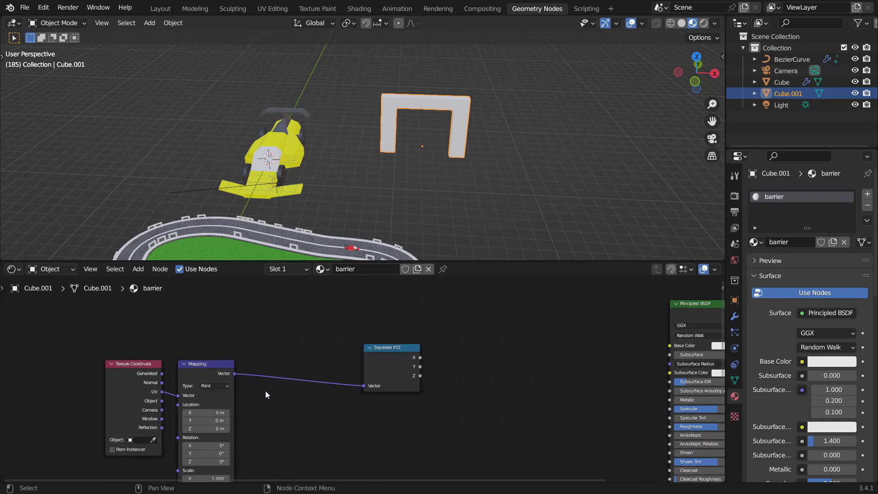
pyautogui.moveTo(128, 404)
pyautogui.mouseDown()
pyautogui.moveTo(133, 413)
pyautogui.moveTo(145, 398)
pyautogui.mouseUp()
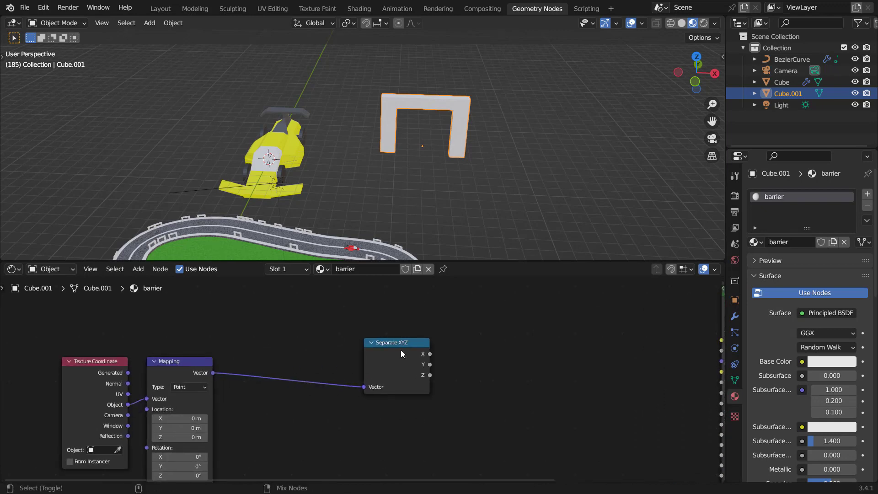
# Step: Insert a Math node set to Ping-Pong after the Separate XYZ node's X output
pyautogui.keyDown('ctrl'); pyautogui.keyDown('shift'); pyautogui.click(402, 346); pyautogui.keyUp('shift'); pyautogui.keyUp('ctrl')
pyautogui.moveTo(408, 343); pyautogui.dragTo(342, 354)
pyautogui.hotkey('shift', 'a')
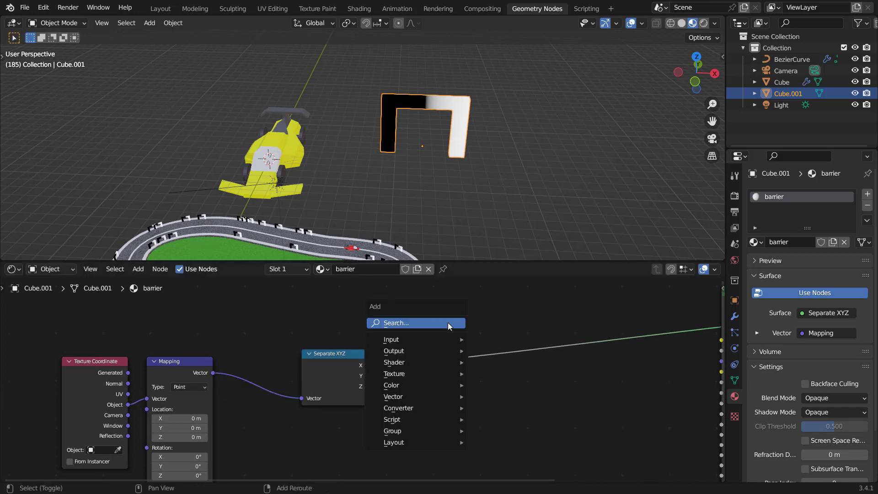
pyautogui.write('math')
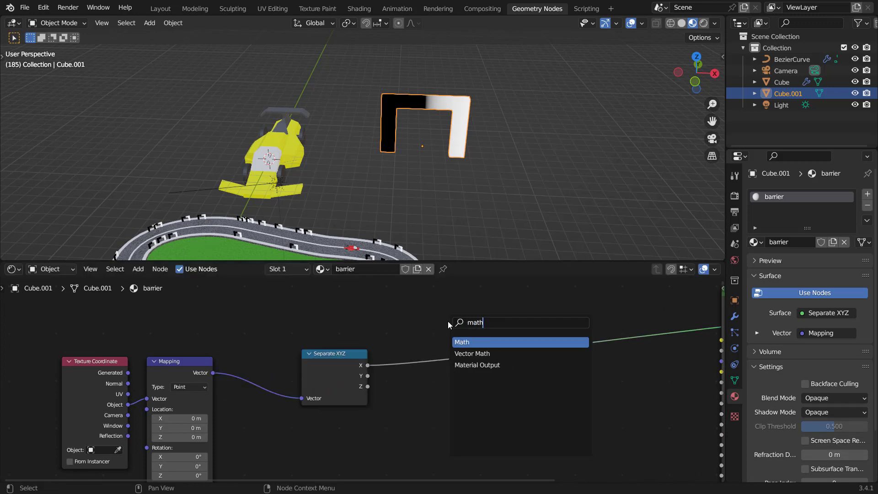
pyautogui.click(483, 342)
pyautogui.click(468, 353)
pyautogui.click(474, 355)
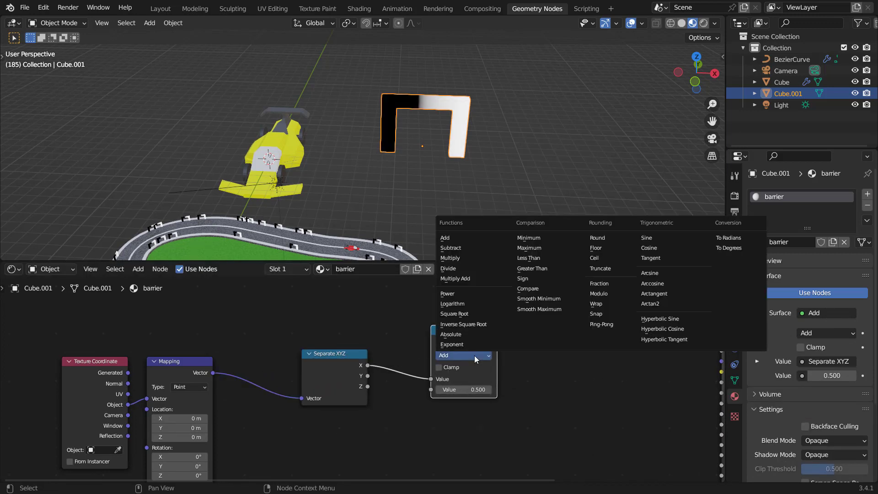
pyautogui.click(601, 326)
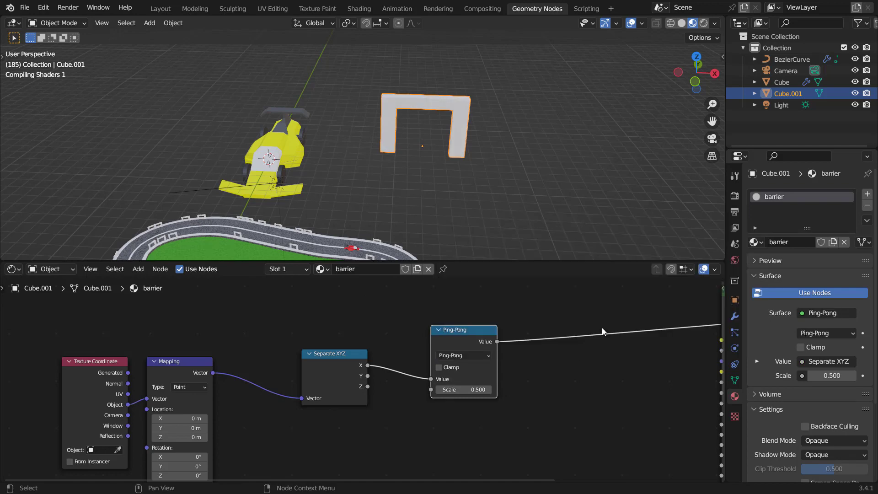
# Step: Set the Ping-Pong node's scale to 1
pyautogui.scroll(4, 479, 162)
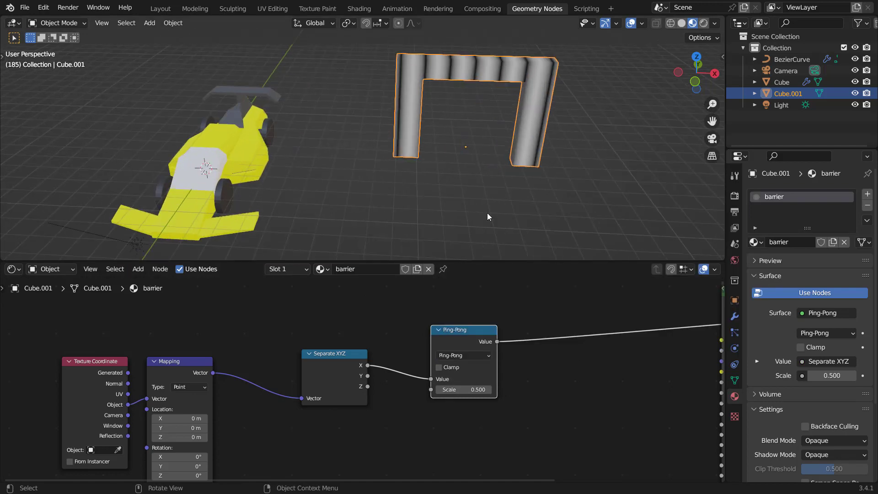
pyautogui.click(471, 390)
pyautogui.write('1')
pyautogui.press('Return')
pyautogui.keyDown('shift'); pyautogui.moveTo(468, 102); pyautogui.dragTo(393, 92, button='middle'); pyautogui.keyUp('shift')
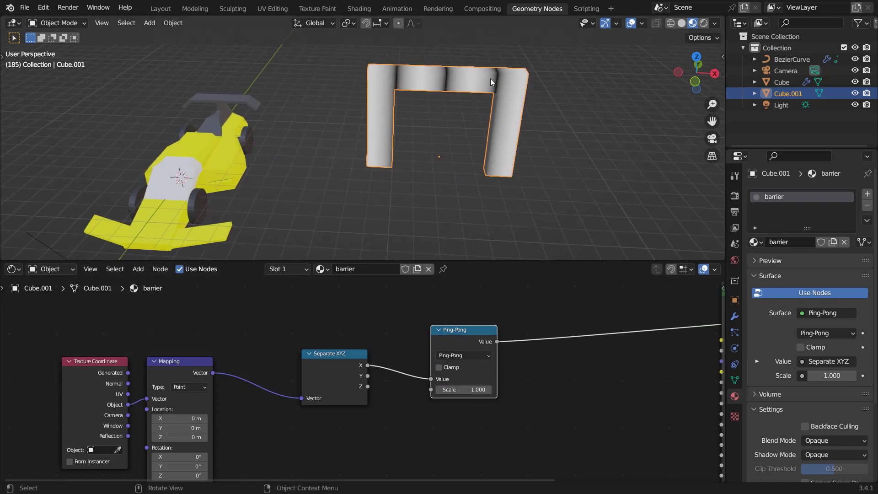
# Step: Duplicate the math node before Ping-Pong, switch it to Multiply and set its value to about 1.82
pyautogui.hotkey('shift', 'd')
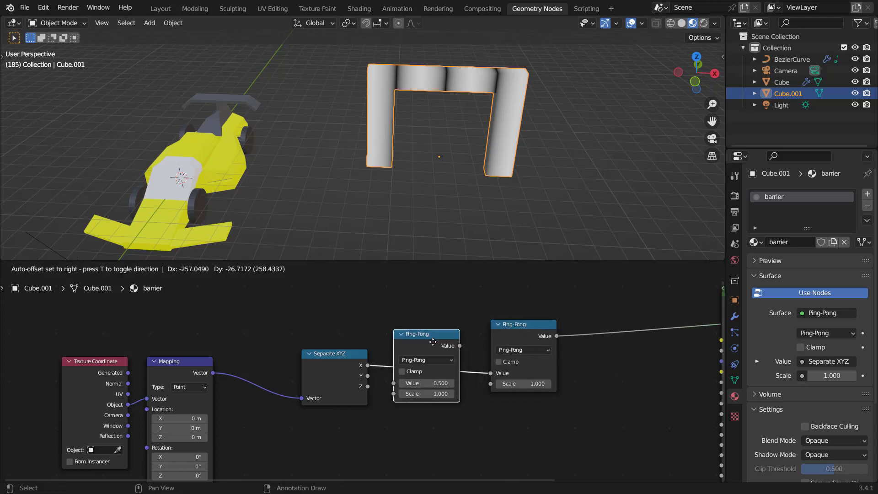
pyautogui.click(436, 344)
pyautogui.click(438, 360)
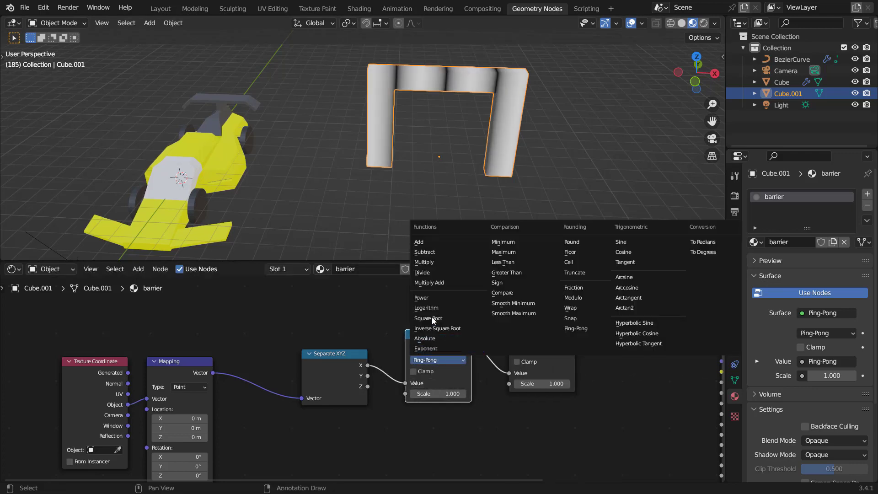
pyautogui.click(424, 262)
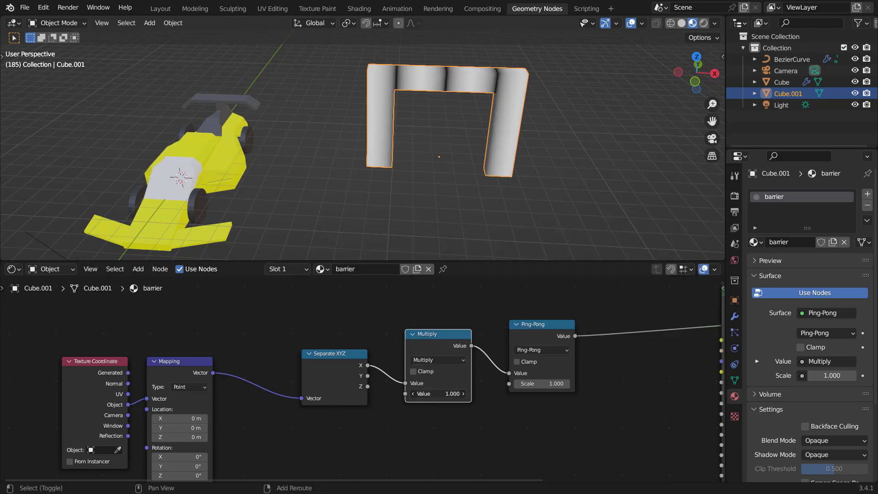
pyautogui.moveTo(439, 394); pyautogui.dragTo(473, 393)
# Step: Add a ColorRamp driven by the Ping-Pong output and feed its color into the Principled BSDF base color
pyautogui.moveTo(623, 298); pyautogui.dragTo(404, 329, button='middle')
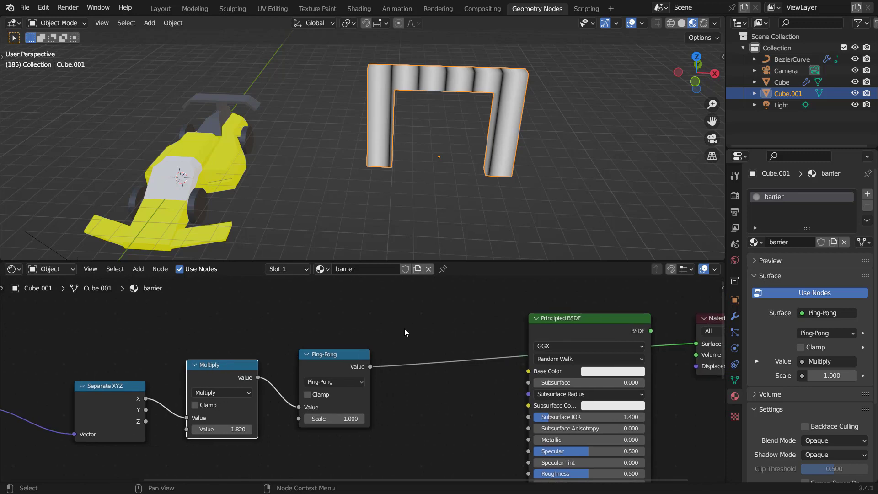
pyautogui.hotkey('shift', 'a')
pyautogui.click(404, 328)
pyautogui.write('color')
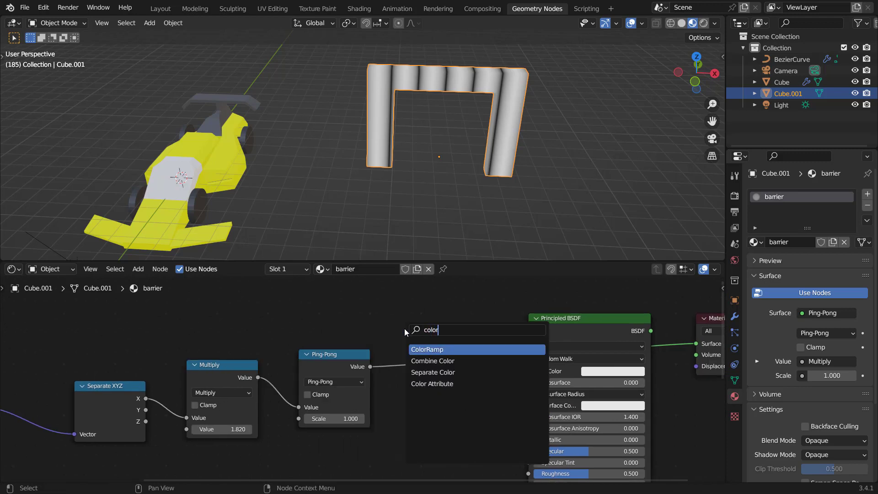
pyautogui.click(435, 349)
pyautogui.click(434, 379)
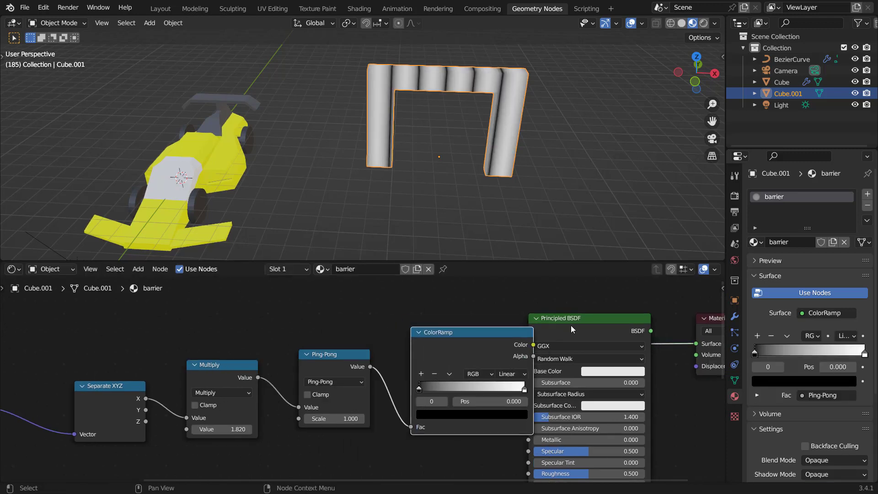
pyautogui.moveTo(570, 325); pyautogui.dragTo(615, 317)
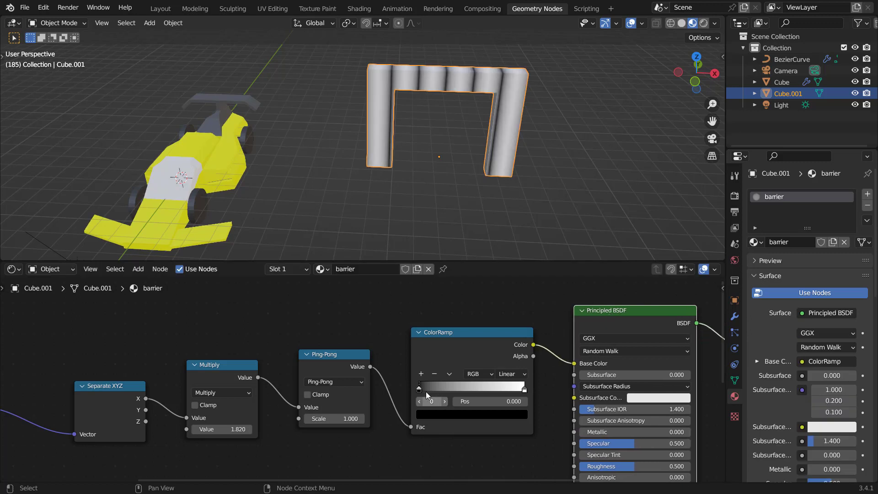
# Step: Color the ColorRamp's first stop red
pyautogui.click(437, 414)
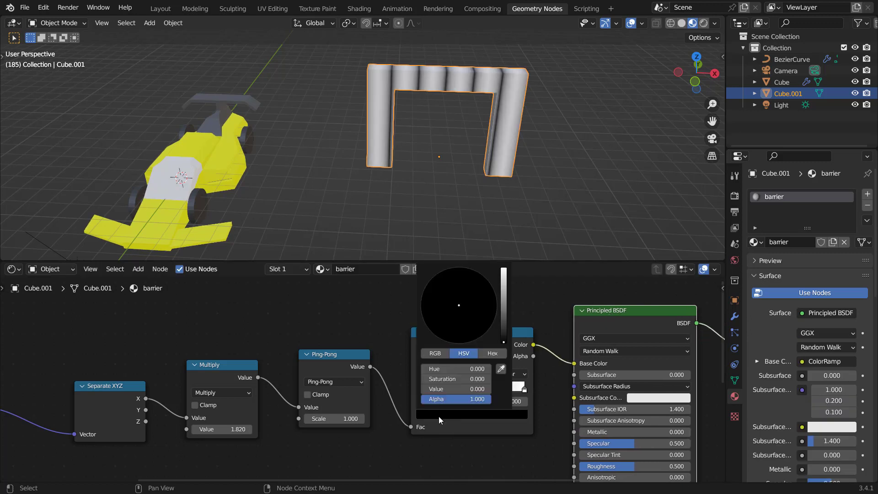
pyautogui.scroll(15, 470, 307)
pyautogui.click(451, 343)
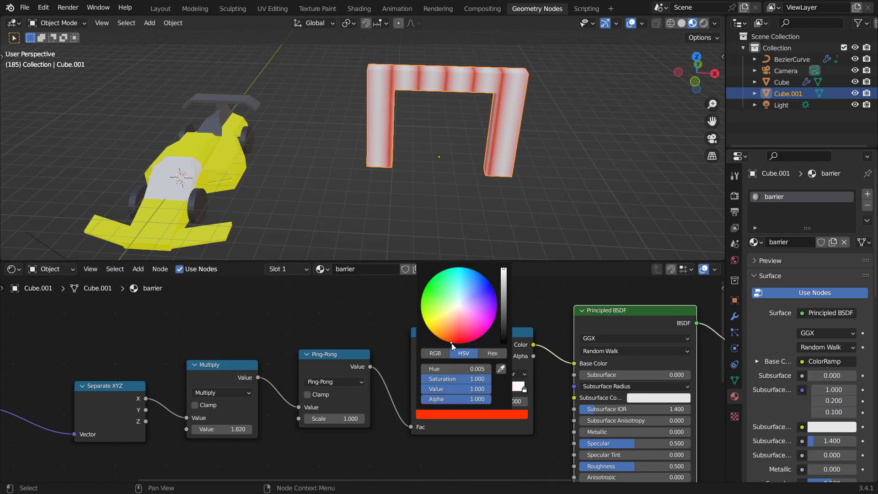
# Step: Set the ColorRamp interpolation to Constant and move the white stop to about 0.611
pyautogui.click(510, 374)
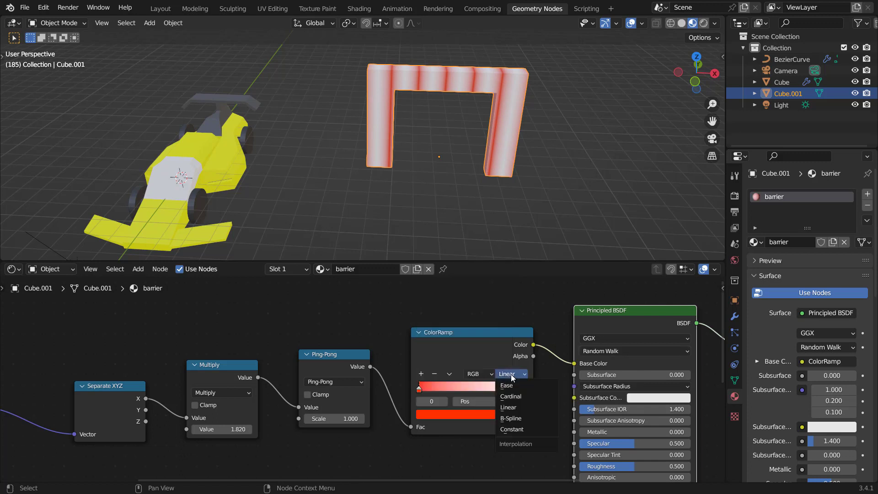
pyautogui.click(510, 429)
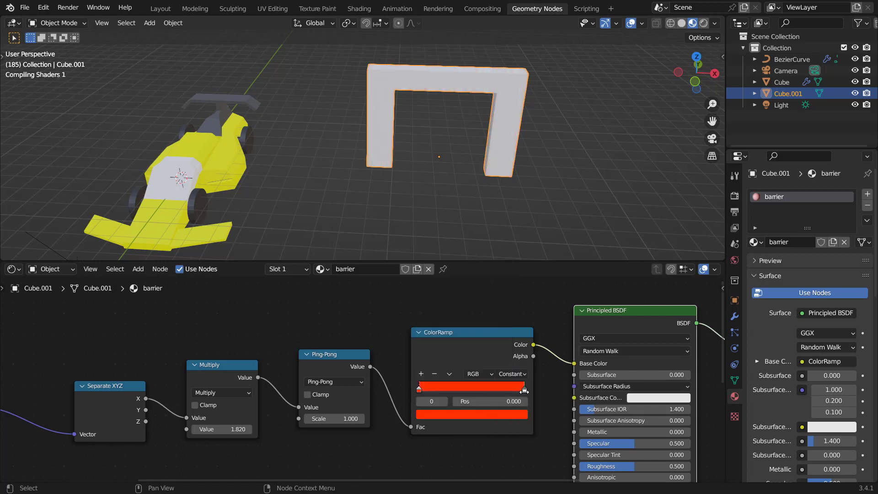
pyautogui.moveTo(524, 391); pyautogui.dragTo(483, 390)
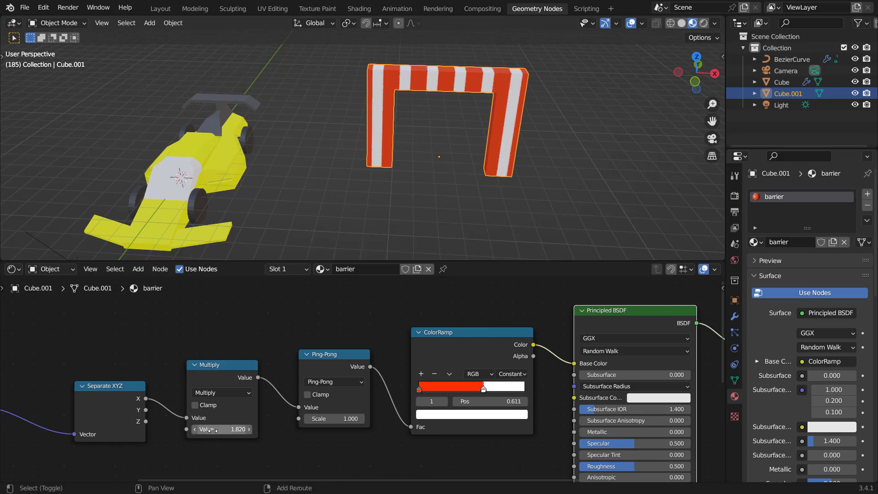
# Step: Set the Multiply value to about 1.93, then play the animation in a maximized viewport
pyautogui.keyDown('shift'); pyautogui.moveTo(218, 429); pyautogui.dragTo(252, 429); pyautogui.keyUp('shift')
pyautogui.scroll(-7, 500, 166)
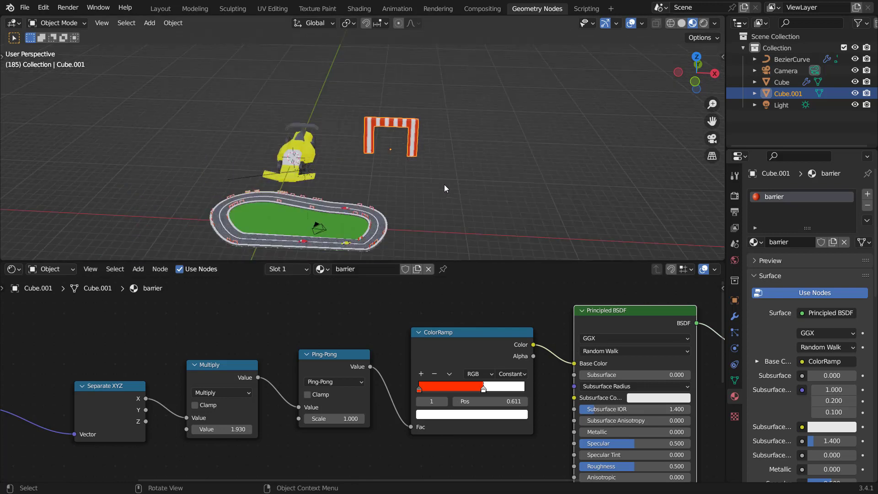
pyautogui.moveTo(444, 186); pyautogui.dragTo(485, 123, button='middle')
pyautogui.scroll(5, 429, 175)
pyautogui.hotkey('ctrl', 'space')
pyautogui.press('space')
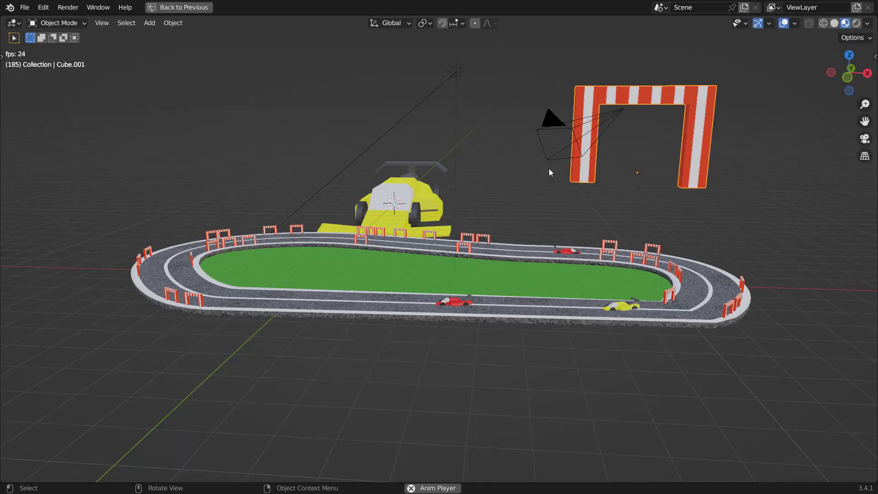
# Step: Inspect the striped arch and the cars driving around the track
pyautogui.scroll(3, 561, 205)
pyautogui.moveTo(558, 205); pyautogui.dragTo(537, 208, button='middle')
pyautogui.scroll(-4, 537, 209)
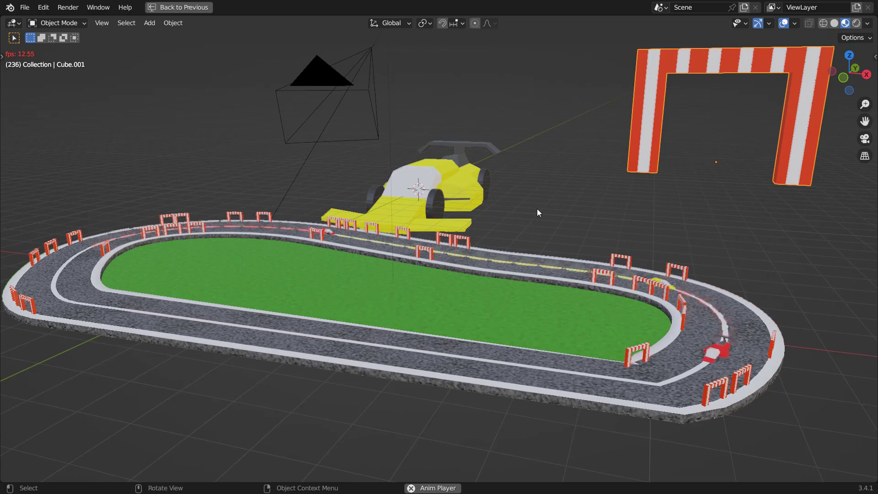
pyautogui.moveTo(439, 267); pyautogui.dragTo(501, 293, button='middle')
pyautogui.scroll(-3, 490, 281)
# Step: Select the track curve and delete all of its vertices in edit mode from top view
pyautogui.click(490, 282)
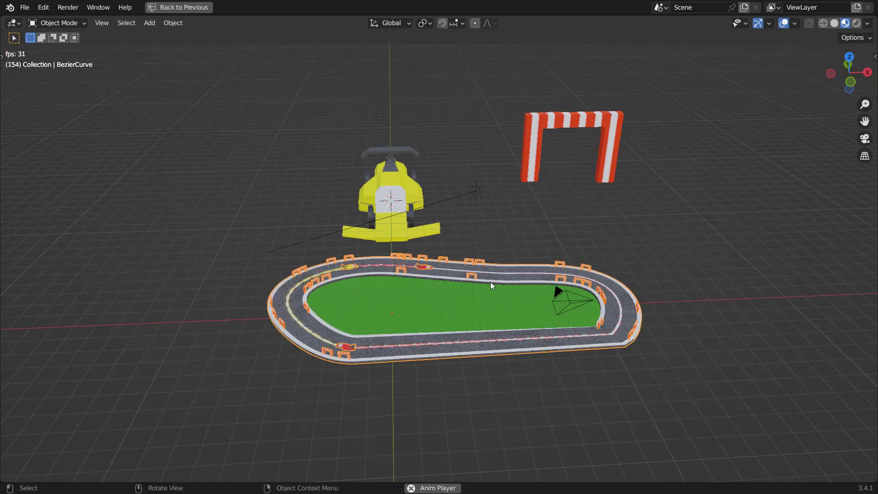
pyautogui.press('KP_7')
pyautogui.keyDown('shift'); pyautogui.moveTo(475, 229); pyautogui.dragTo(445, 136, button='middle'); pyautogui.keyUp('shift')
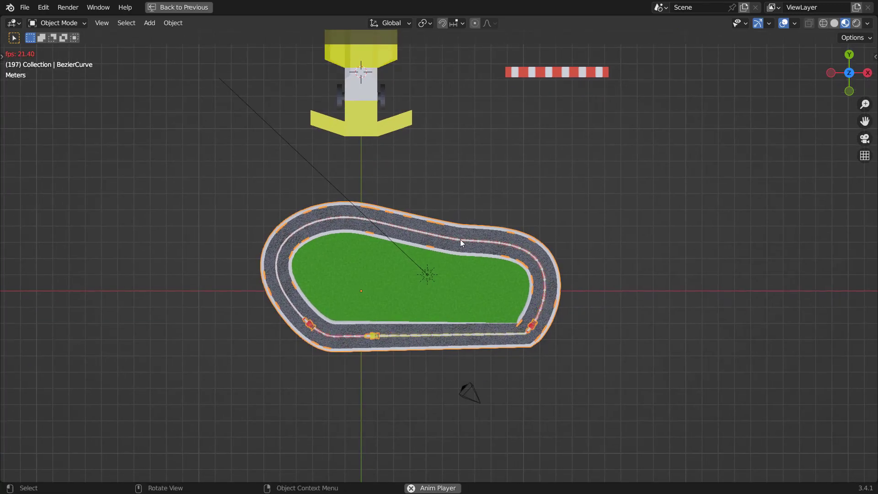
pyautogui.press('Tab')
pyautogui.press('x')
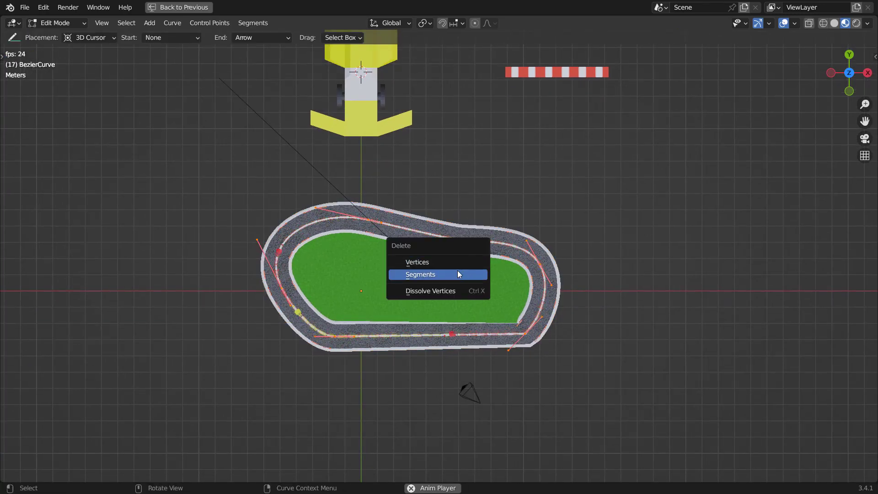
pyautogui.click(458, 274)
pyautogui.press('t')
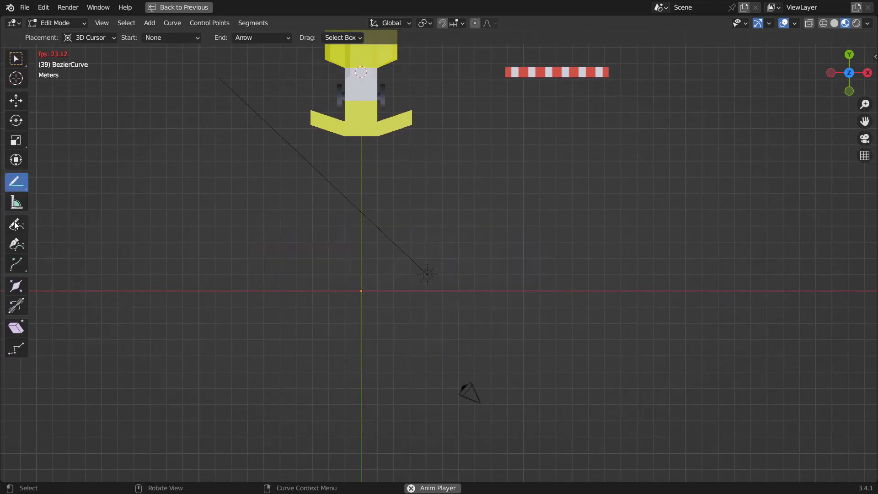
pyautogui.click(15, 226)
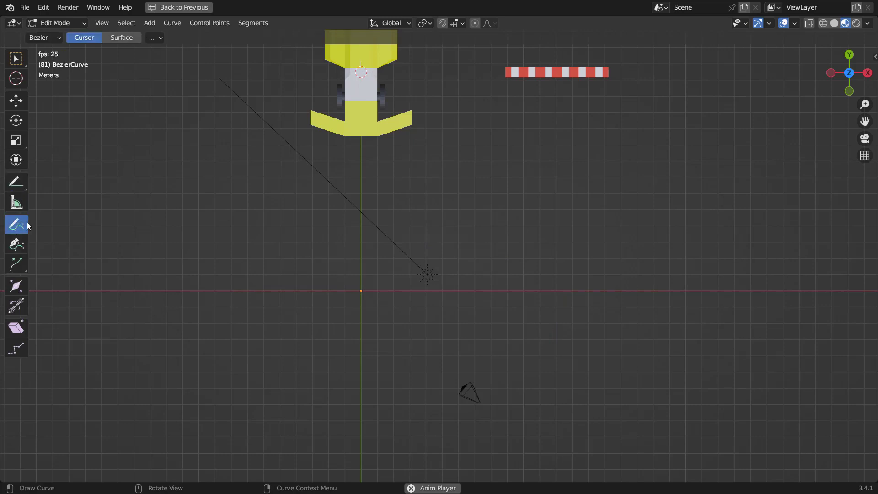
pyautogui.press('space')
pyautogui.moveTo(175, 202); pyautogui.dragTo(608, 141)
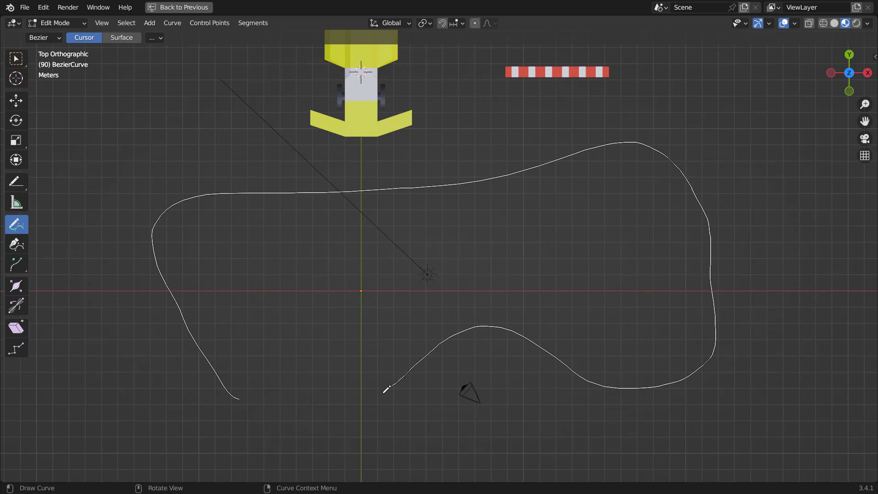
pyautogui.moveTo(384, 391); pyautogui.dragTo(384, 391)
pyautogui.press('Tab')
pyautogui.press('space')
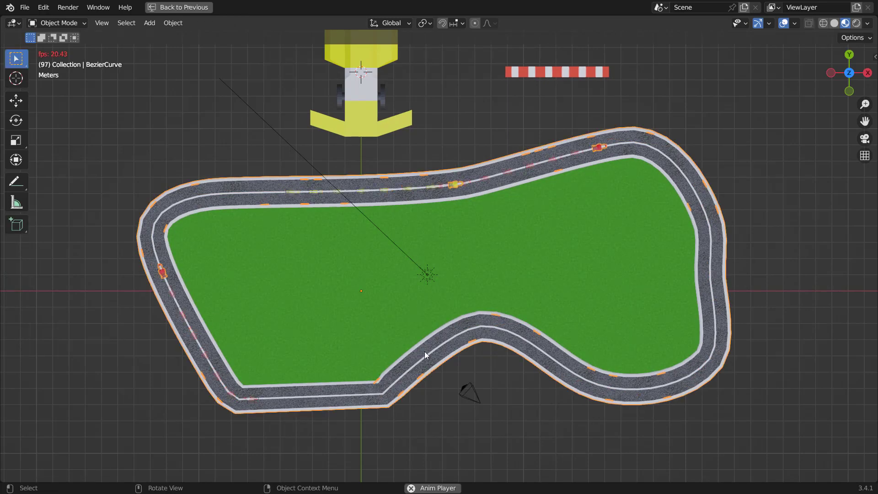
# Step: Delete the drawn curve's vertices and draw a new freehand oval track loop with the Draw tool
pyautogui.moveTo(425, 352); pyautogui.dragTo(415, 289, button='middle')
pyautogui.scroll(3, 460, 304)
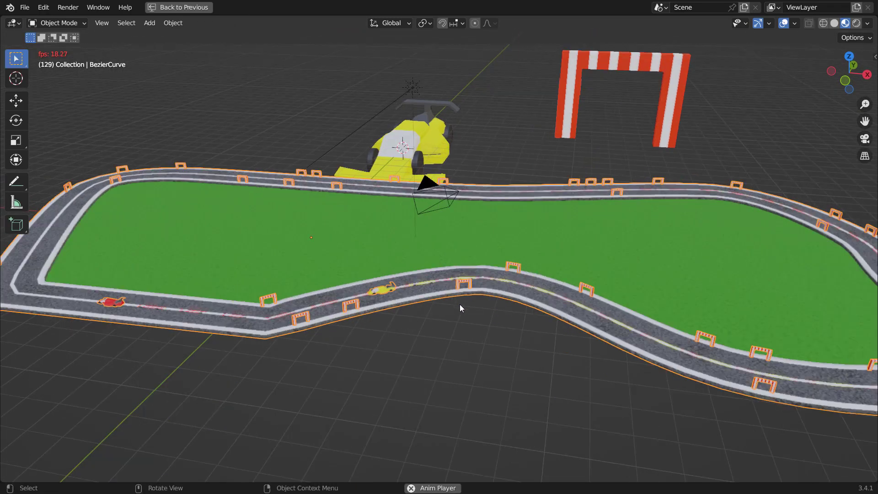
pyautogui.scroll(-3, 492, 259)
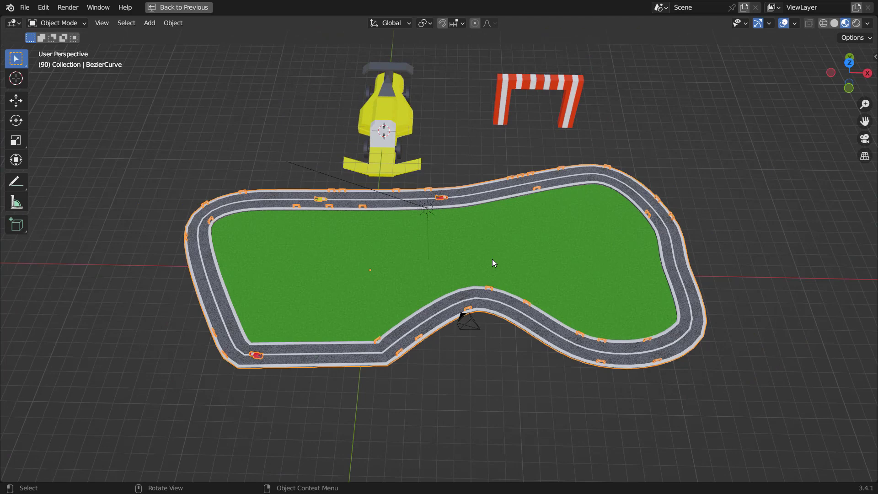
pyautogui.press('KP_7')
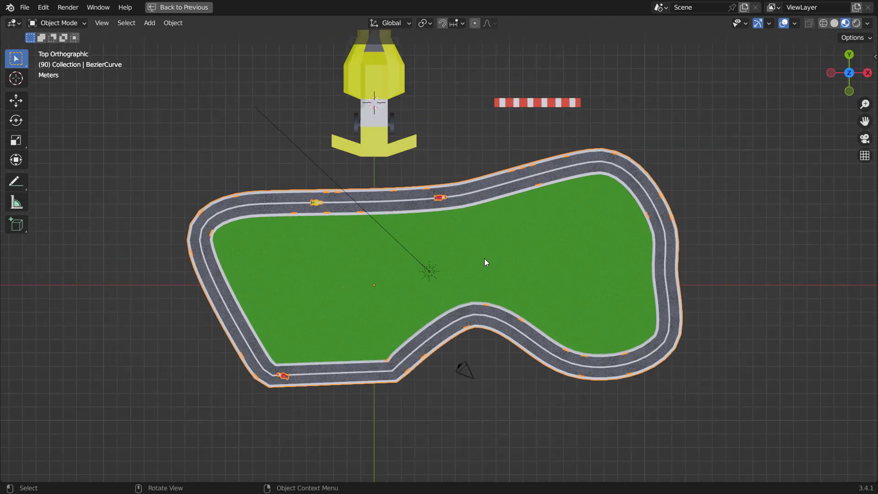
pyautogui.scroll(-2, 484, 258)
pyautogui.press('Tab')
pyautogui.press('x')
pyautogui.click(480, 252)
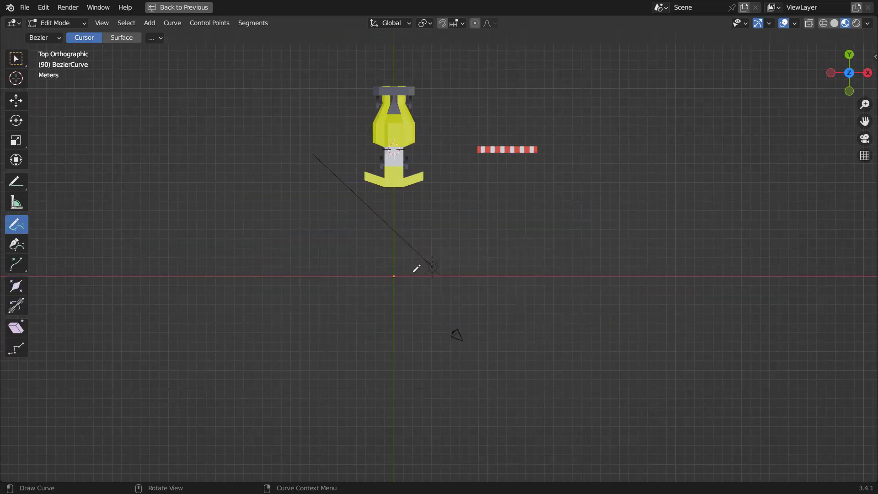
pyautogui.moveTo(272, 173); pyautogui.dragTo(681, 187)
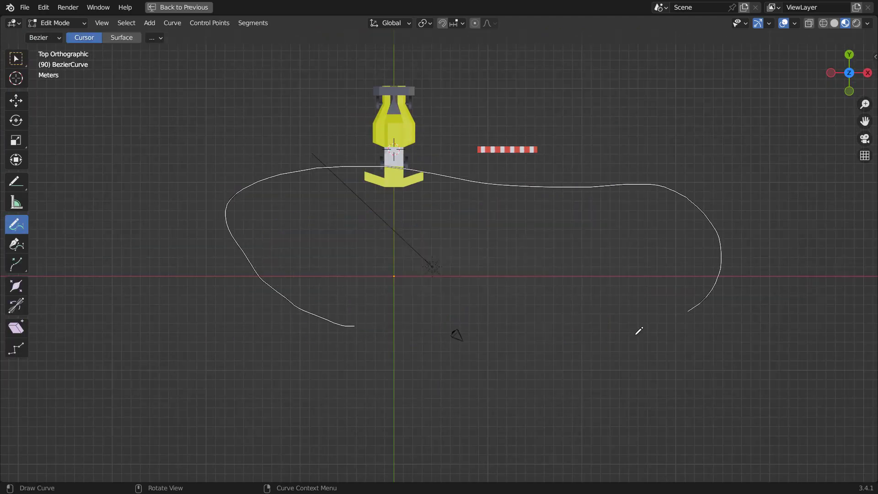
pyautogui.moveTo(568, 344); pyautogui.dragTo(567, 346)
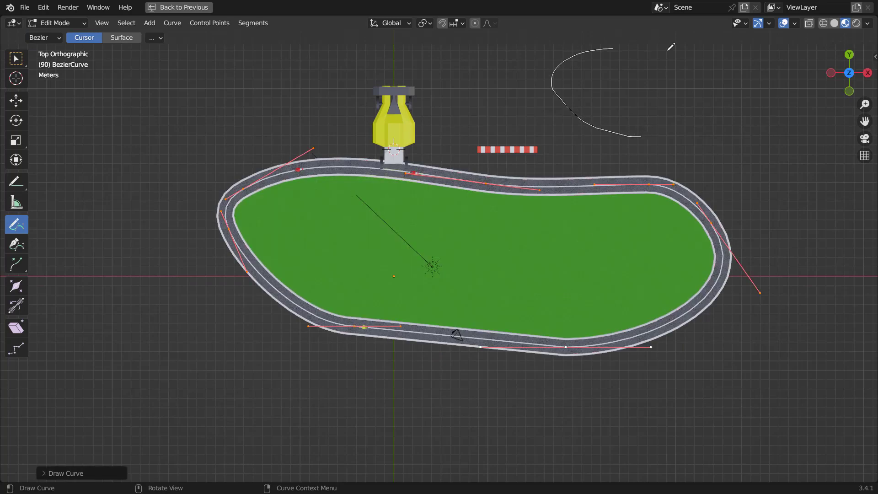
# Step: Draw a second small track loop at the upper right, leave edit mode and play the animation
pyautogui.moveTo(738, 172); pyautogui.dragTo(743, 176)
pyautogui.press('Tab')
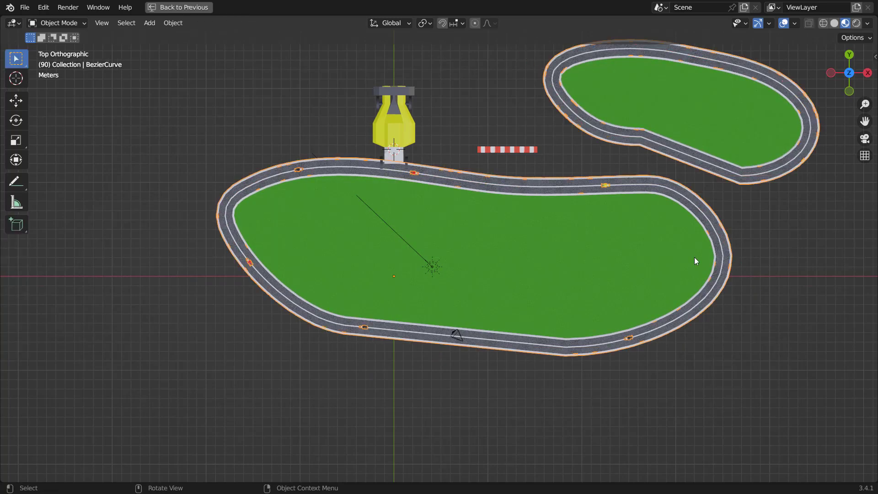
pyautogui.moveTo(596, 235); pyautogui.dragTo(540, 186, button='middle')
pyautogui.press('space')
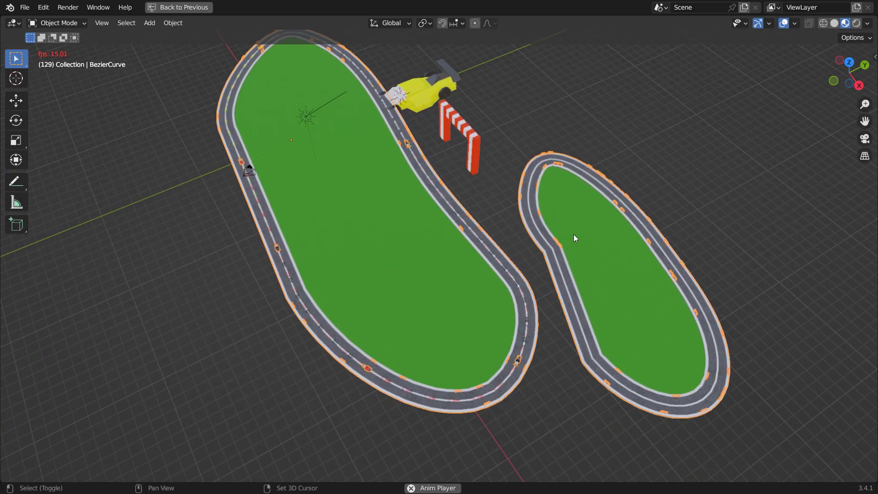
# Step: In the Geometry Nodes editor, enable All Curves on the Sample Curve node so cars follow every track loop
pyautogui.hotkey('ctrl', 'space')
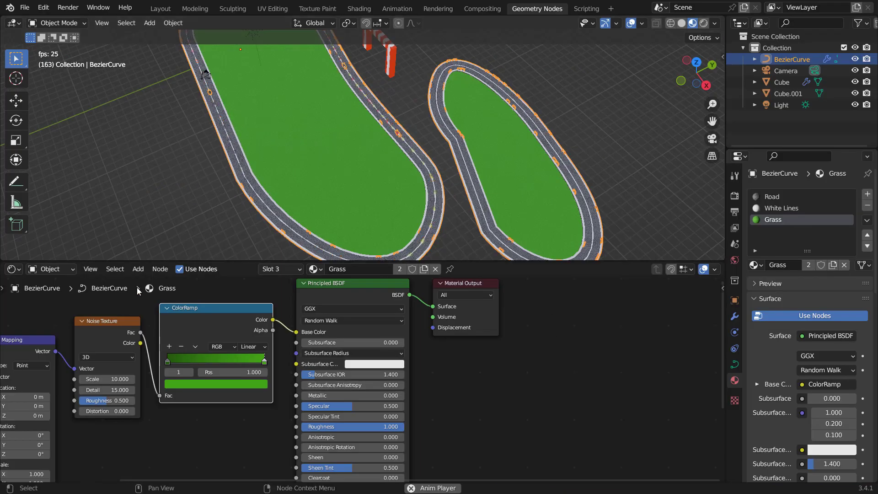
pyautogui.click(14, 272)
pyautogui.click(52, 378)
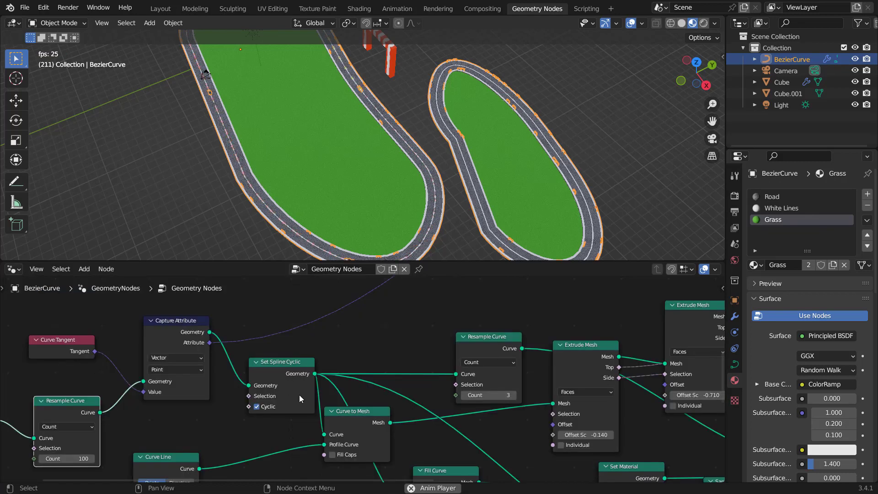
pyautogui.moveTo(581, 445); pyautogui.dragTo(366, 374, button='middle')
pyautogui.scroll(10, 315, 410)
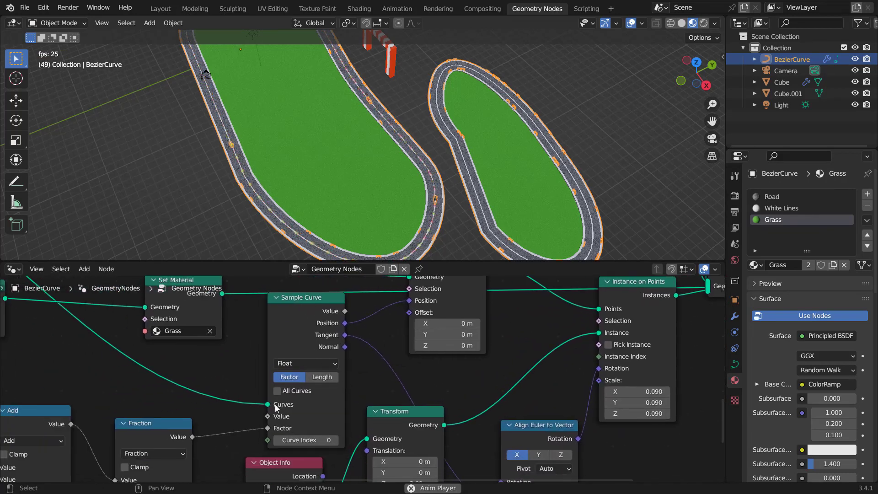
pyautogui.click(277, 391)
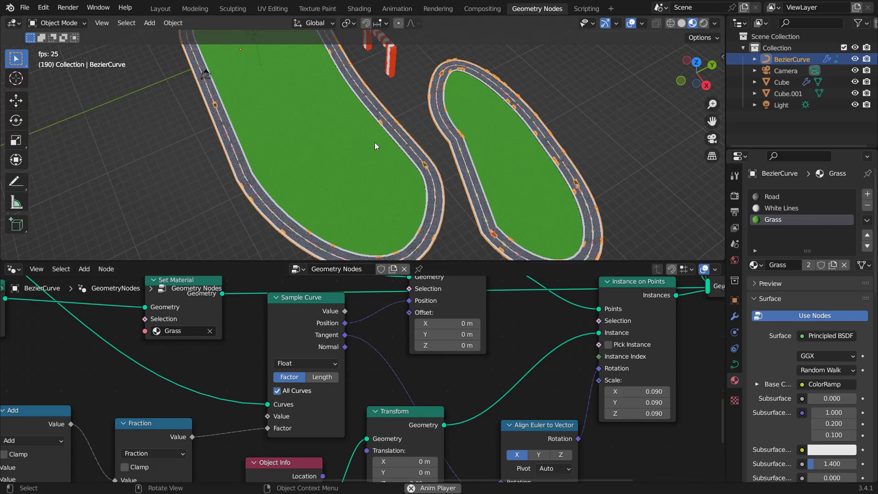
# Step: Maximize the viewport and watch the cars running around both track loops
pyautogui.scroll(-5, 364, 145)
pyautogui.moveTo(364, 144); pyautogui.dragTo(421, 147, button='middle')
pyautogui.hotkey('ctrl', 'space')
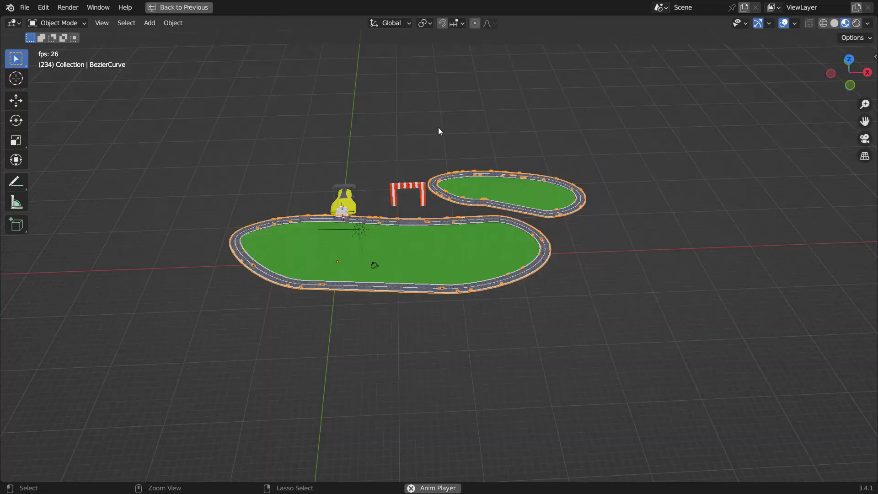
pyautogui.scroll(4, 463, 207)
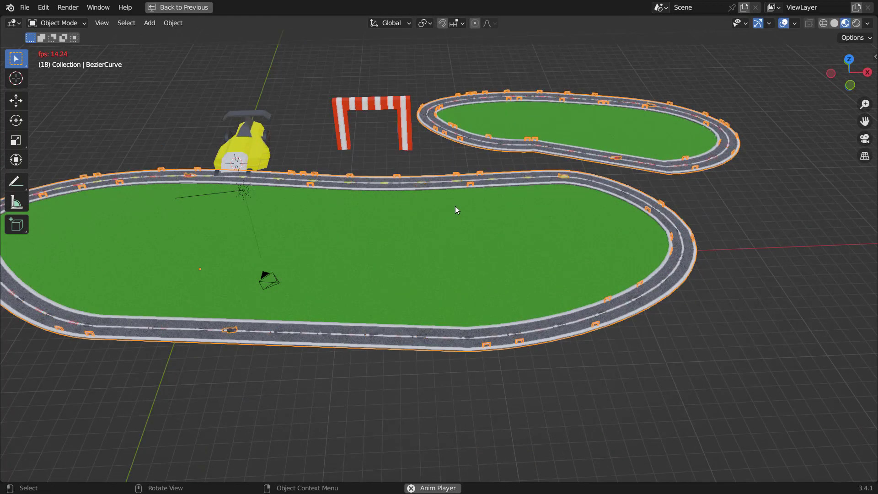
pyautogui.hotkey('alt', 'a')
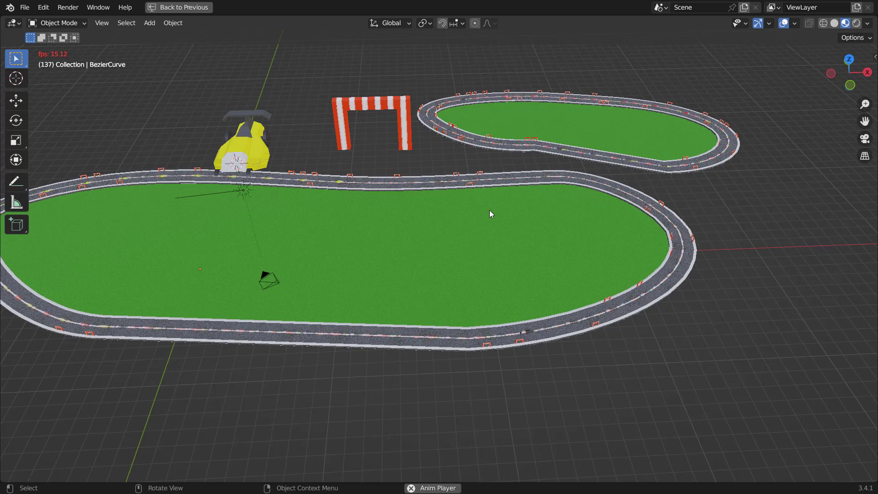
# Step: Move the car model along the Y axis, away from the track
pyautogui.click(248, 145)
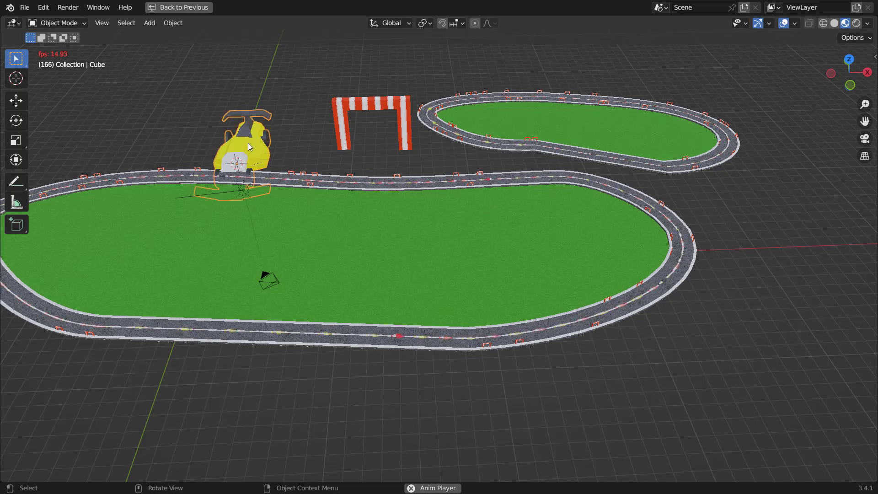
pyautogui.press('g')
pyautogui.press('y')
pyautogui.click(385, 108)
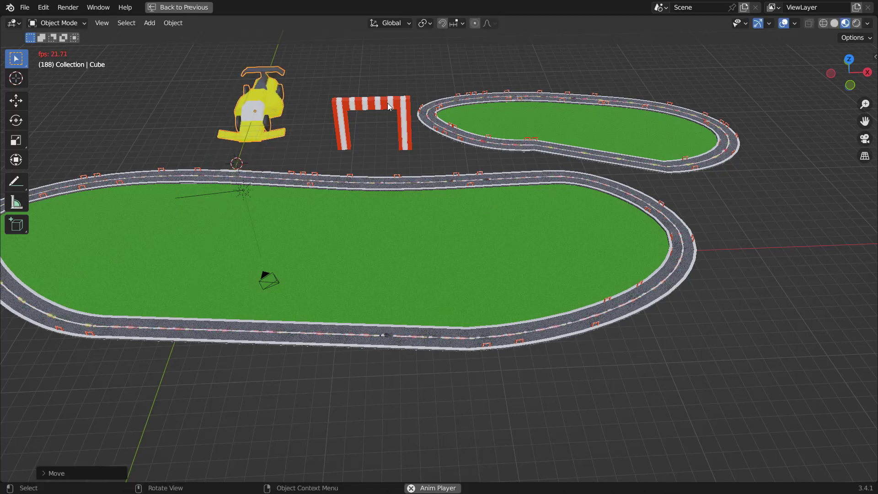
# Step: Move the finish-line arch along the X axis next to the car model
pyautogui.click(385, 108)
pyautogui.press('g')
pyautogui.press('x')
pyautogui.click(347, 104)
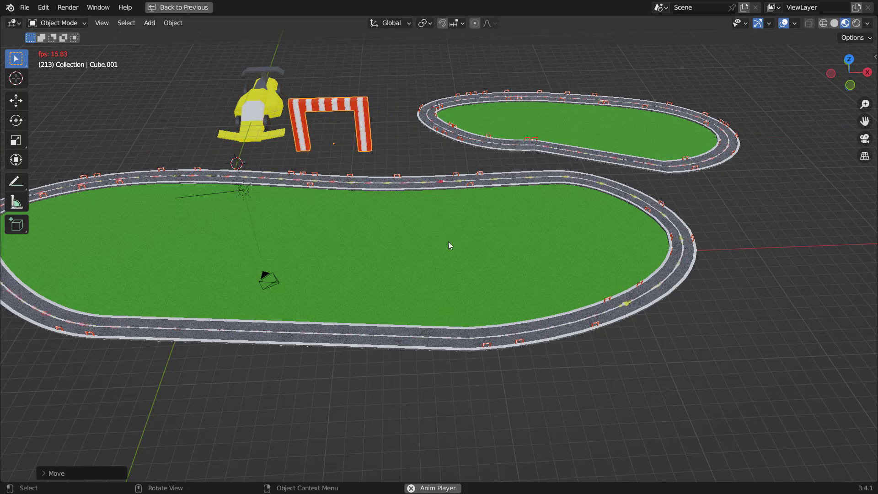
# Step: Stop playback and examine the trackside gates along the track up close
pyautogui.moveTo(436, 221)
pyautogui.mouseDown(button='middle')
pyautogui.moveTo(435, 211)
pyautogui.moveTo(442, 229)
pyautogui.mouseUp(button='middle')
pyautogui.scroll(4, 443, 229)
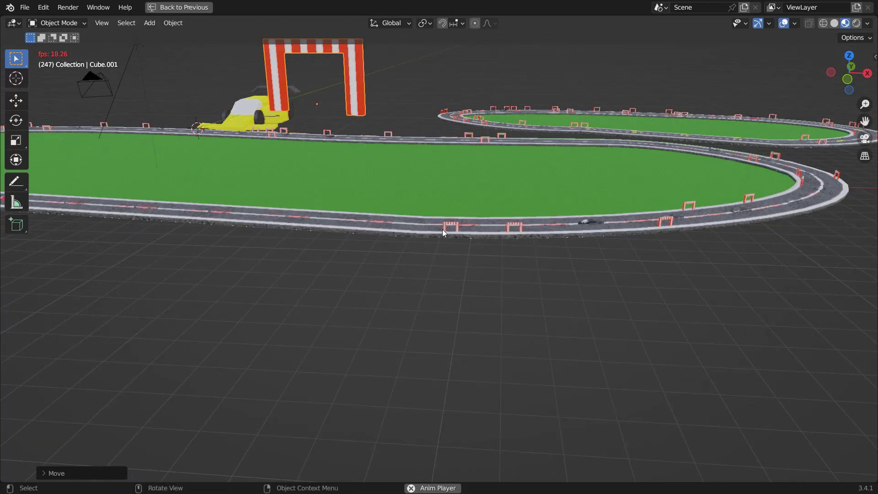
pyautogui.press('space')
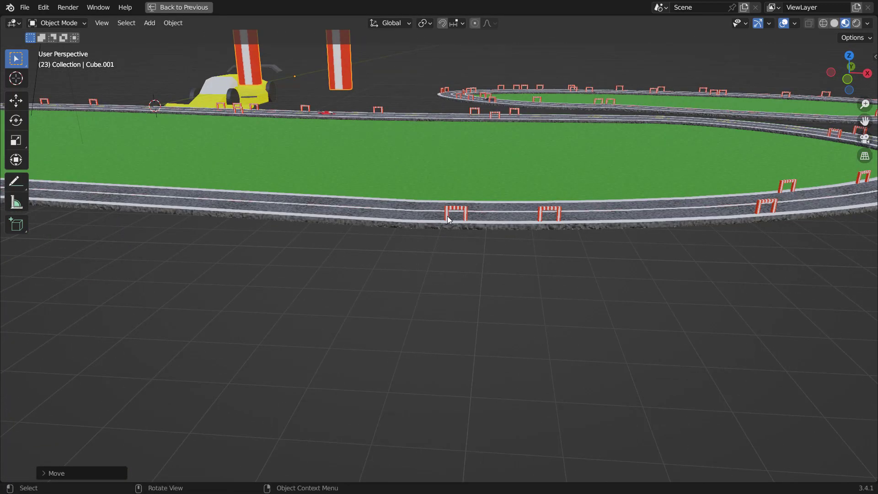
pyautogui.moveTo(448, 221); pyautogui.dragTo(448, 228, button='middle')
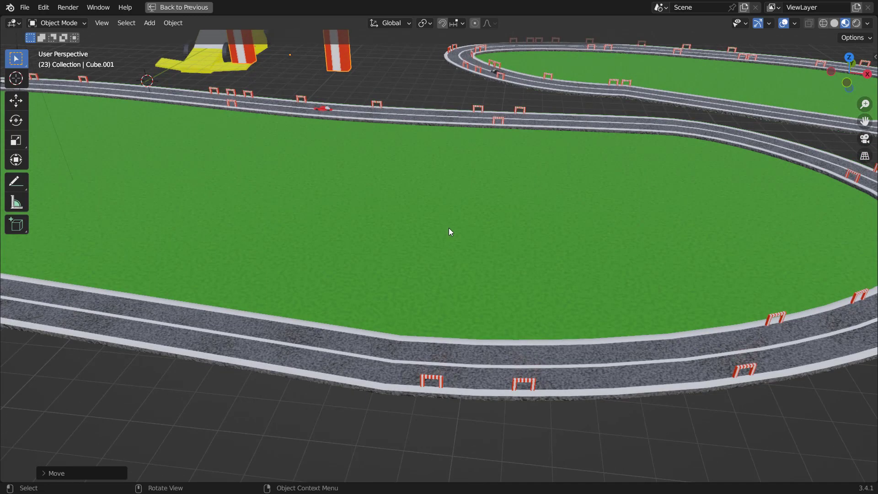
pyautogui.scroll(-3, 450, 232)
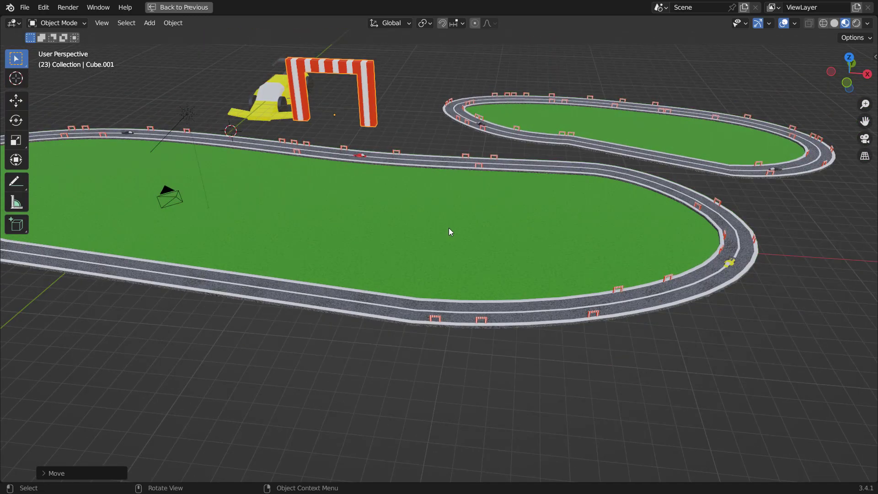